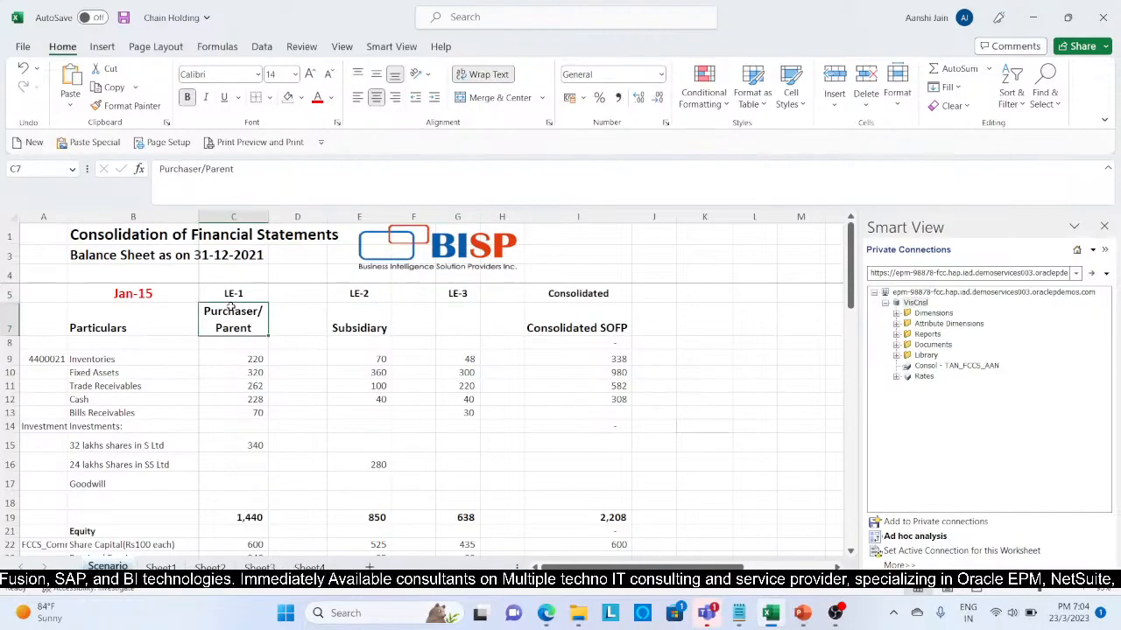
Step: Review the balance sheet of LE-1, LE-2 and LE-3 from the inventories down to the shareholding notes
scroll(232, 306, down, 3)
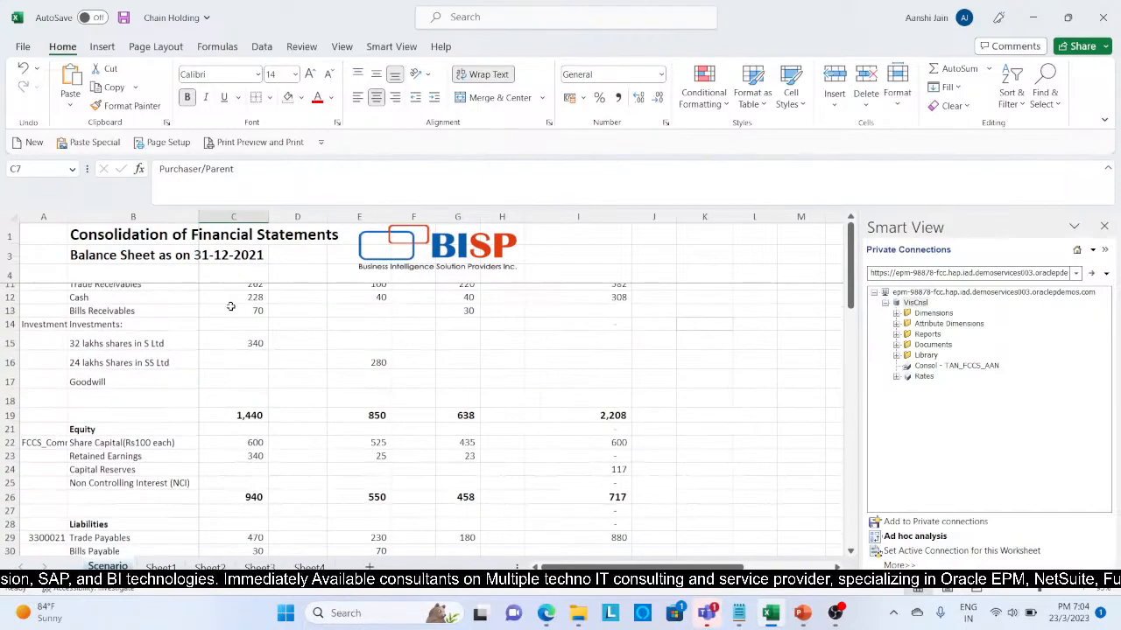
scroll(232, 306, up, 3)
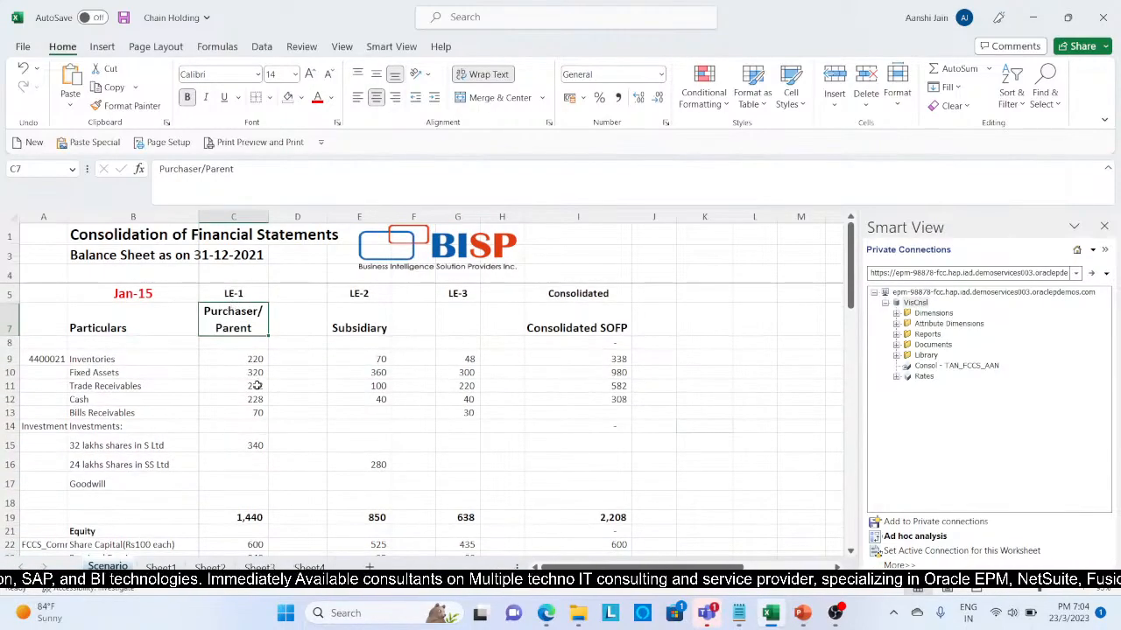
scroll(256, 385, down, 2)
scroll(257, 385, down, 5)
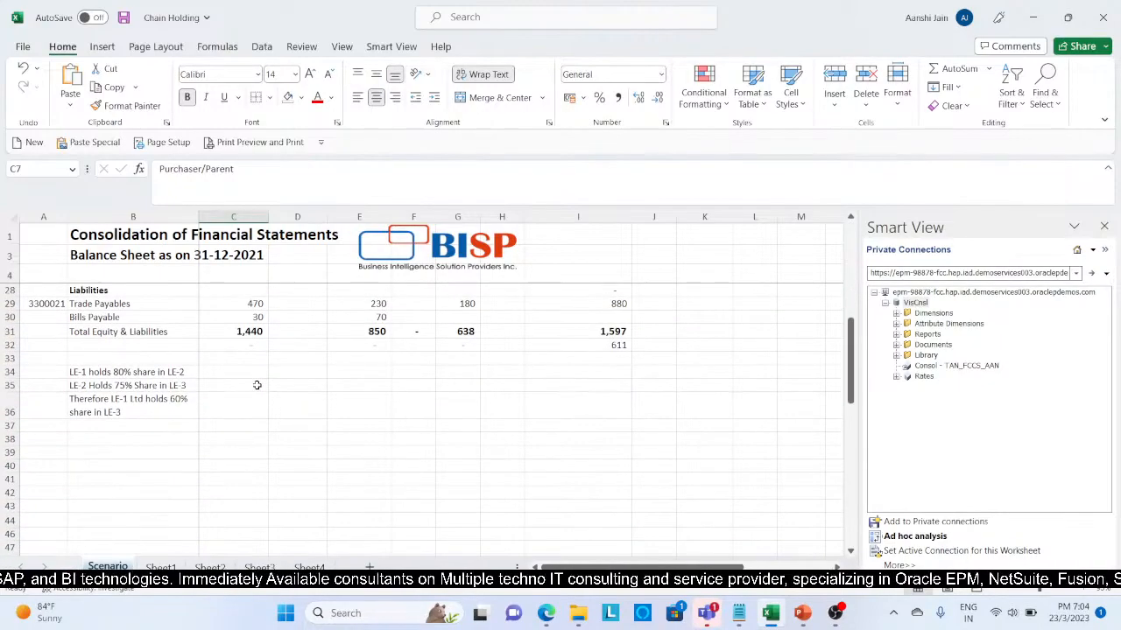
Step: Read the shareholding notes in B34 to B36, compare them with the Chain Holding types slide in PowerPoint, and return to Excel
click(81, 374)
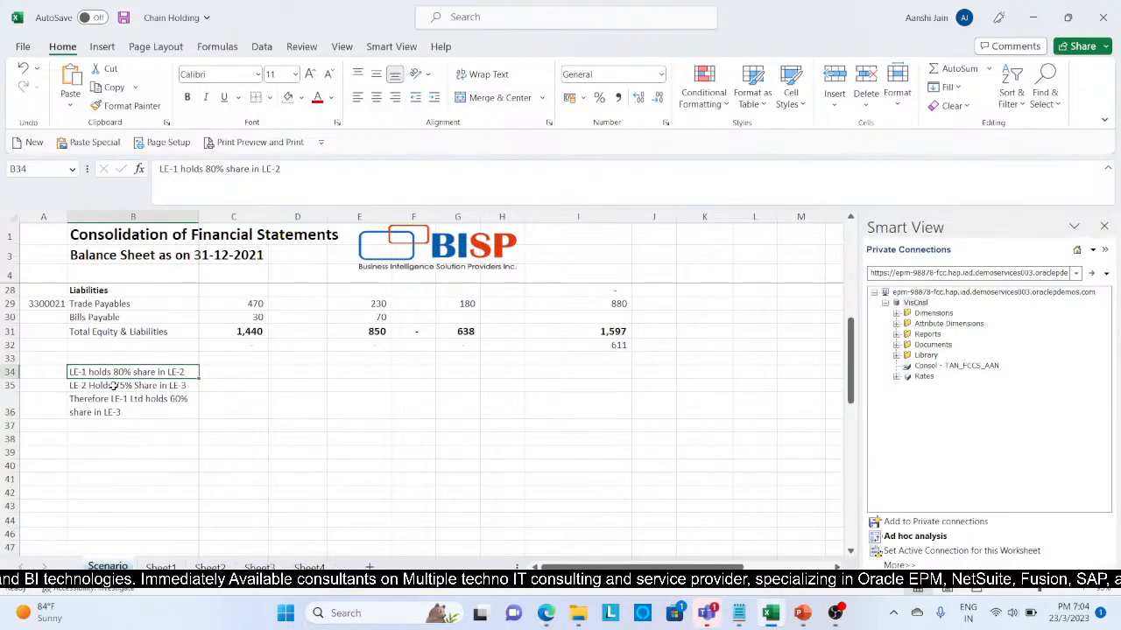
click(181, 401)
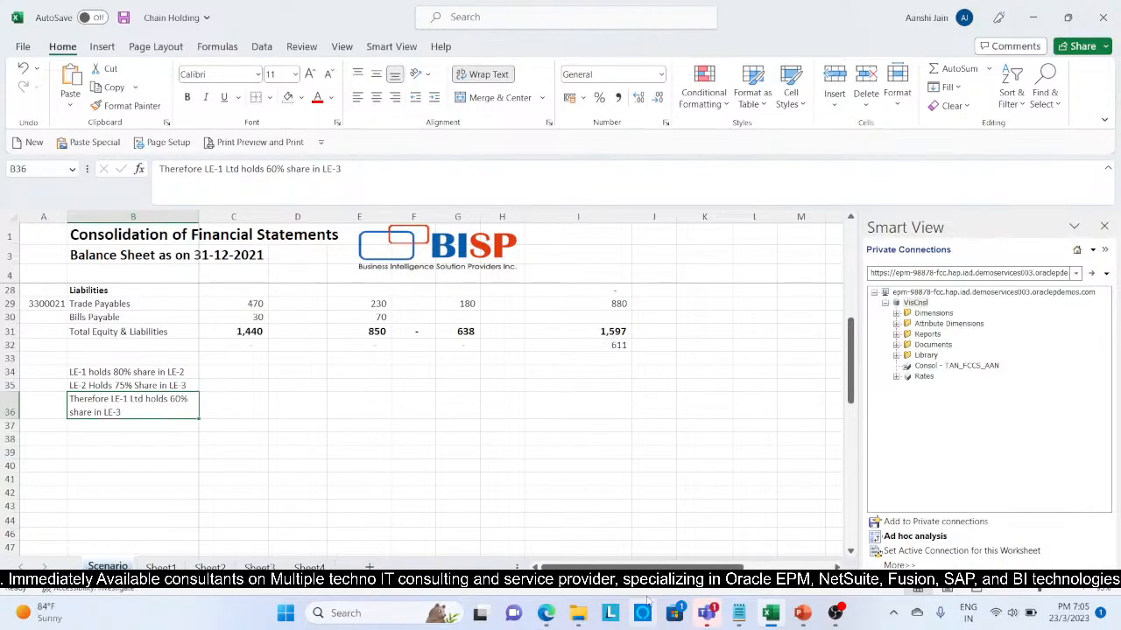
click(802, 615)
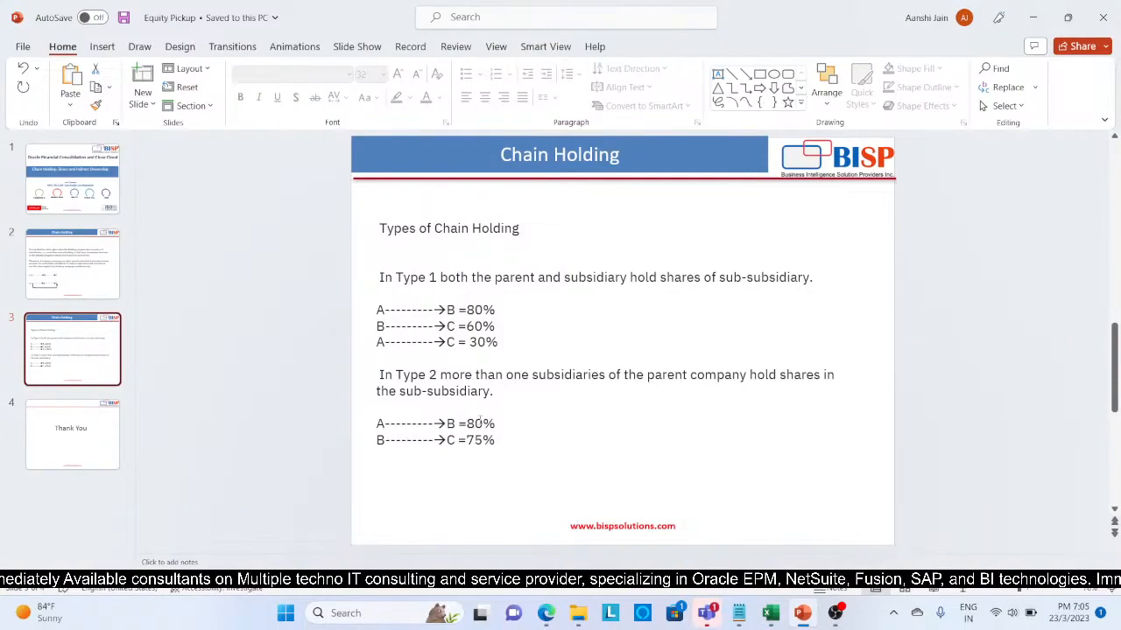
key(alt+Tab)
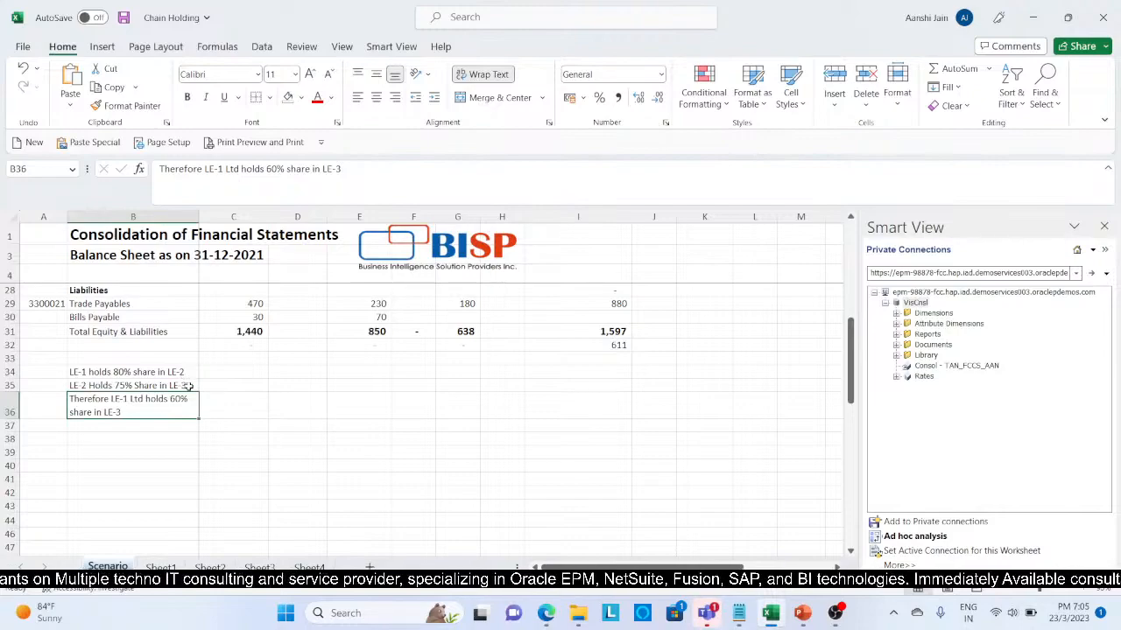
Step: Calculate LE-1's indirect share in LE-3 with =75*80% in cell C37, and clear the cell again
click(234, 398)
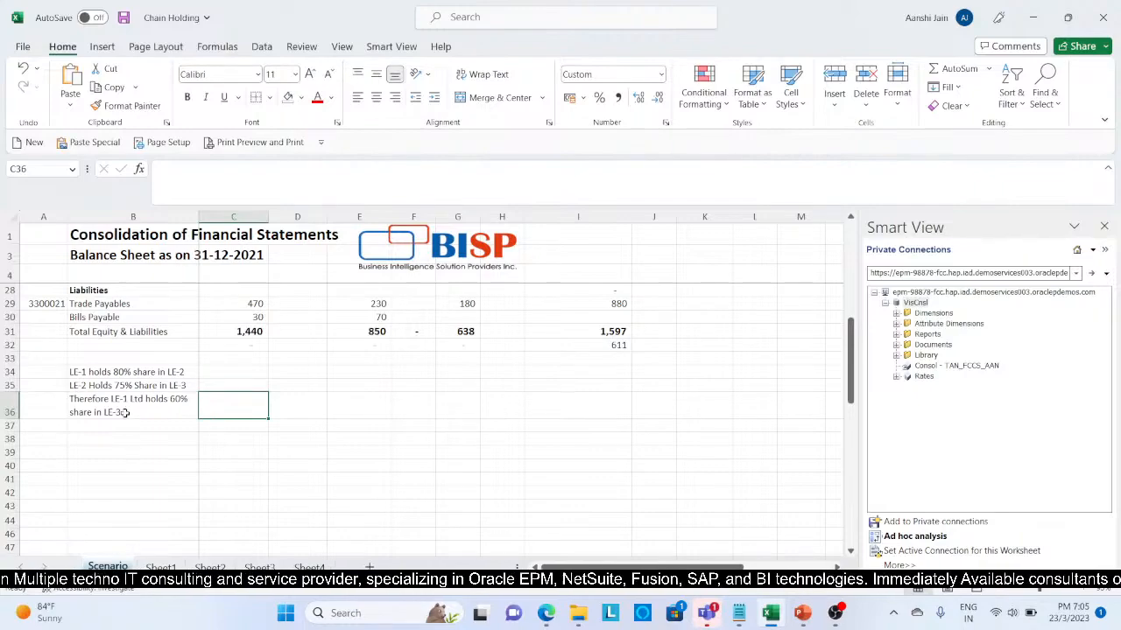
click(226, 424)
text(=)
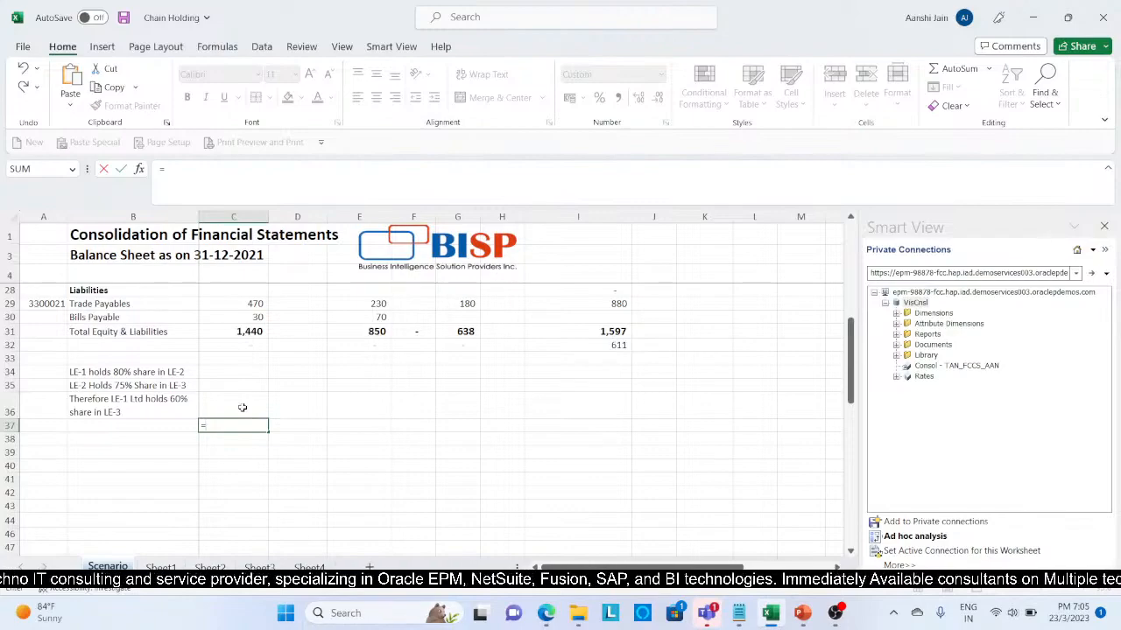
text(75)
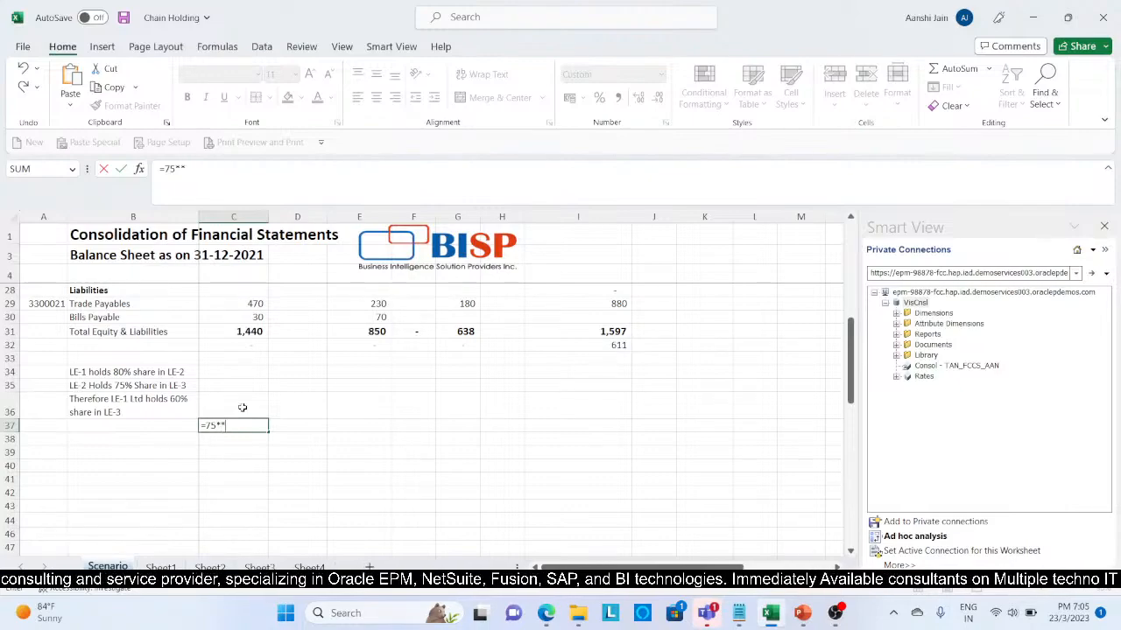
text(*80%)
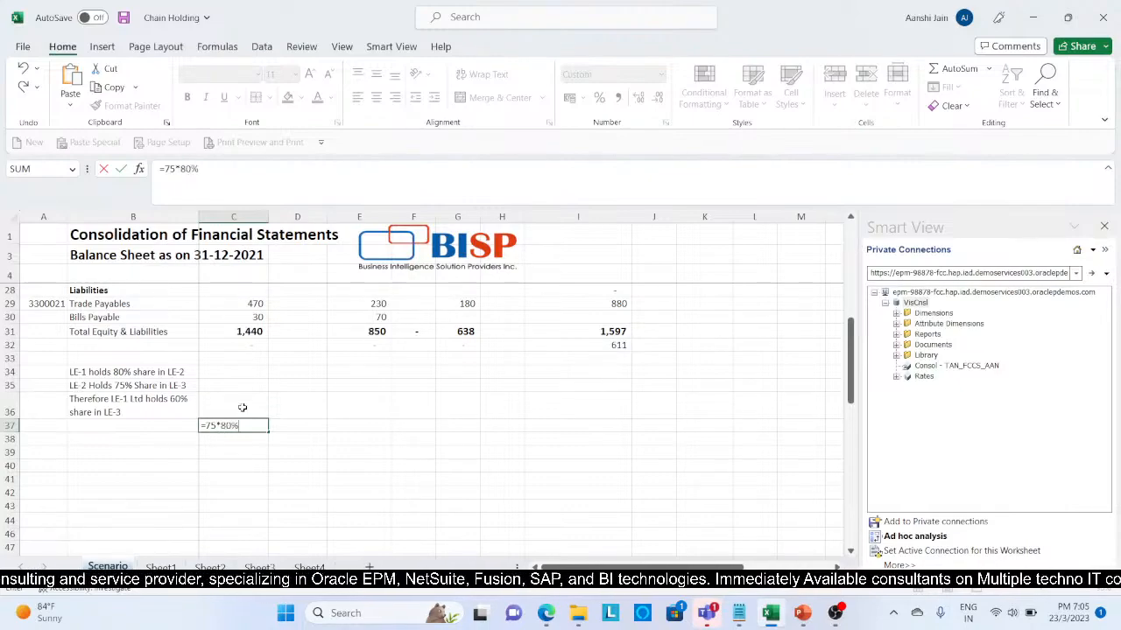
key(Return)
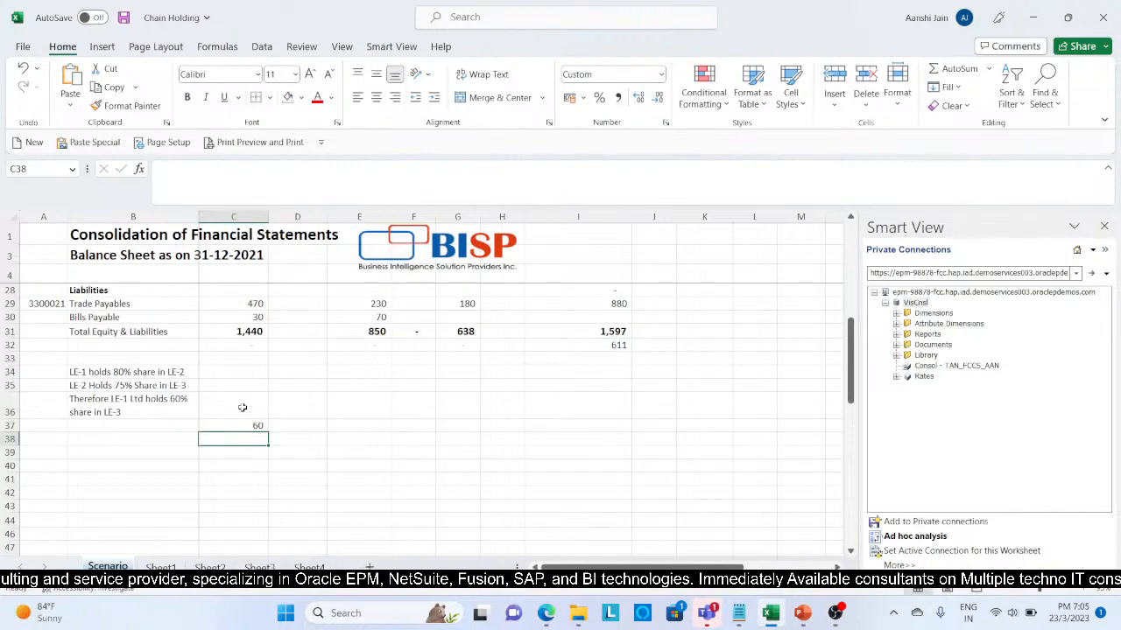
key(Up)
key(Delete)
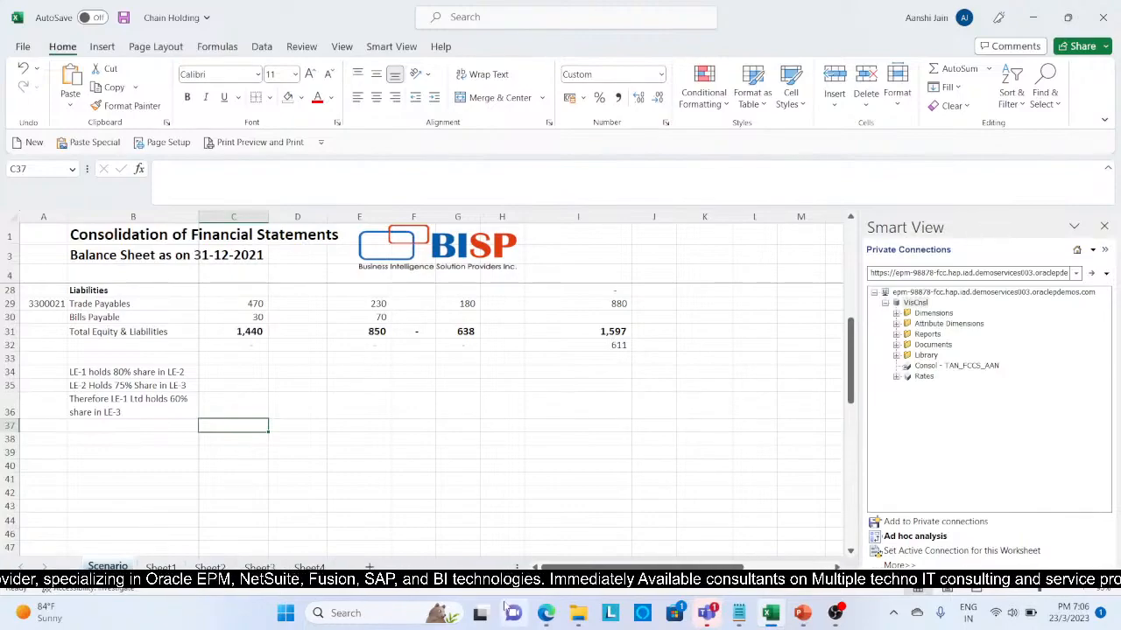
Step: Switch to EPM Cloud Financial Consolidation and Close in the browser and open the Entity dimension in the dimension editor
click(546, 613)
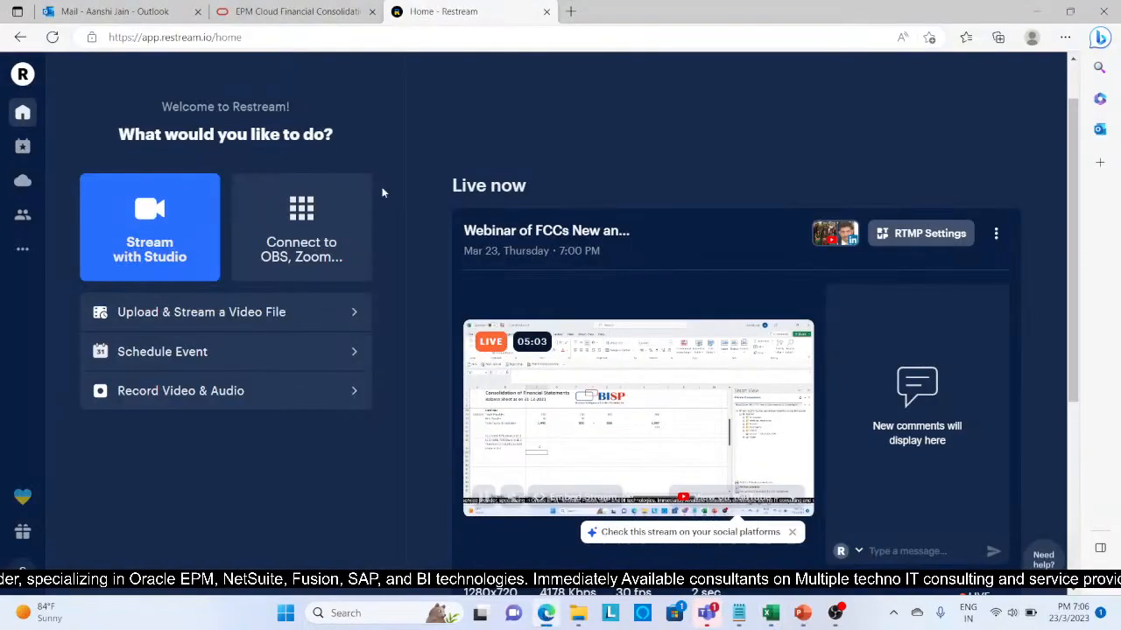
click(331, 11)
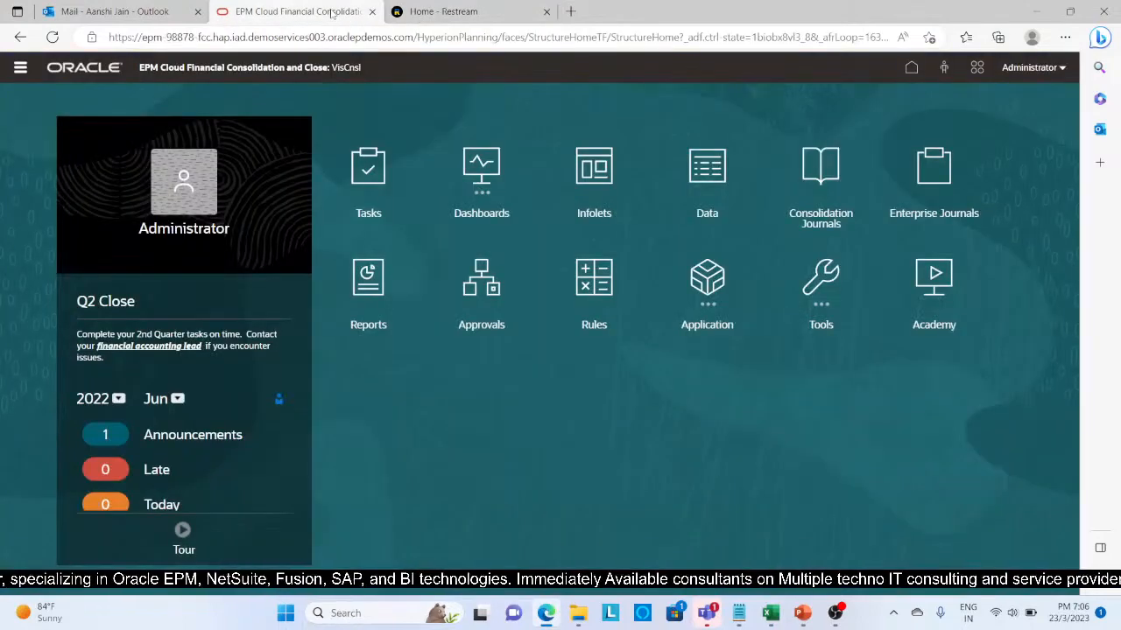
click(20, 68)
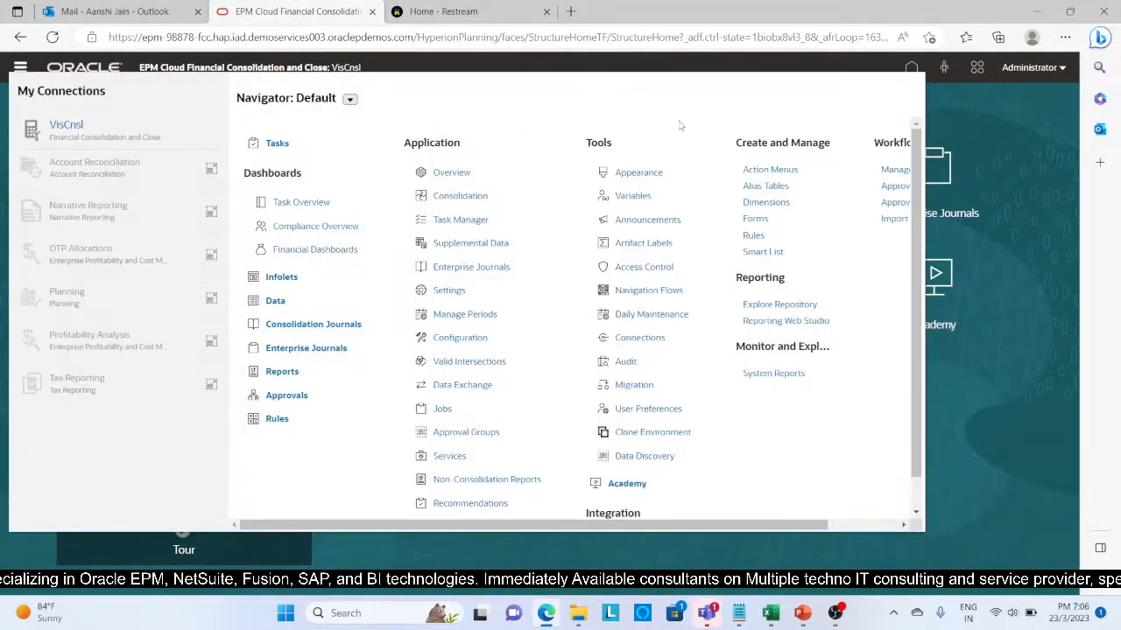
click(780, 207)
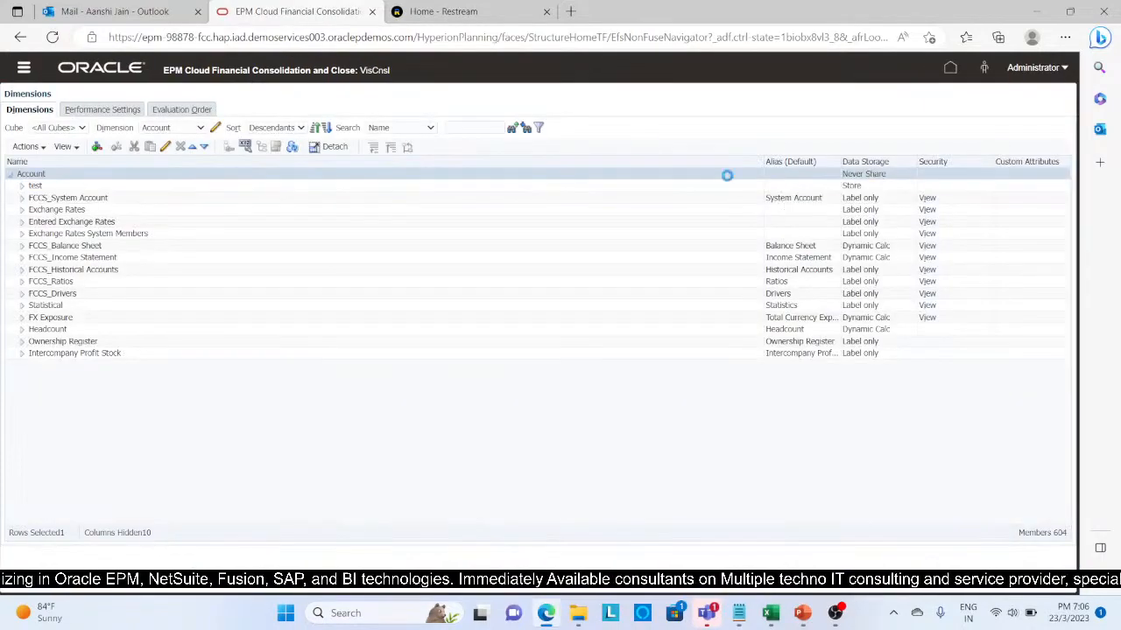
click(201, 128)
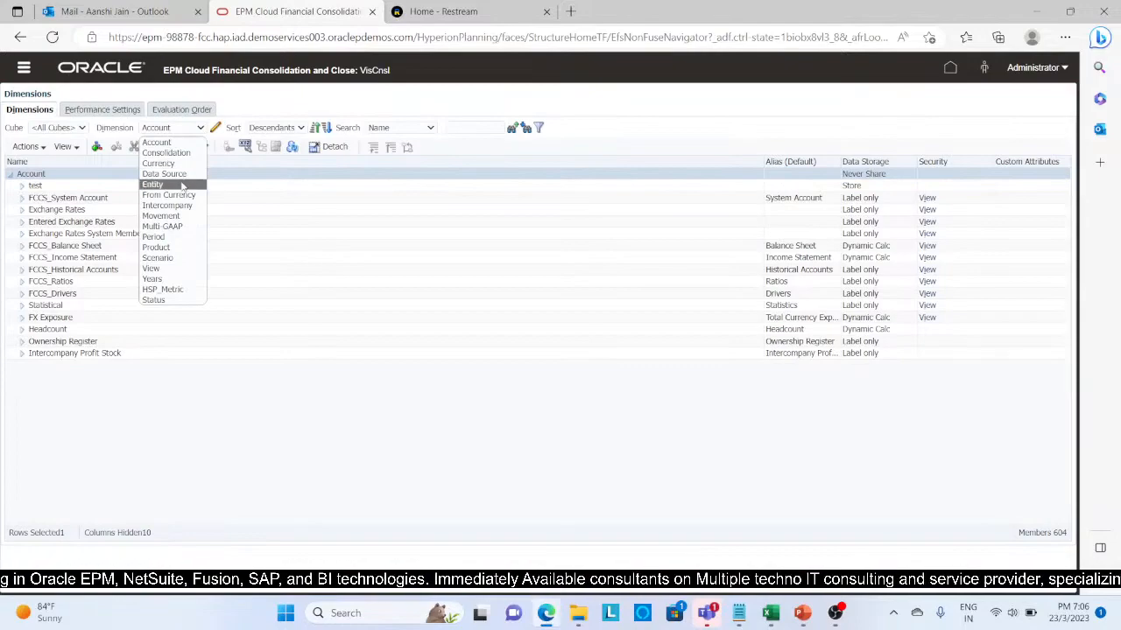
click(182, 183)
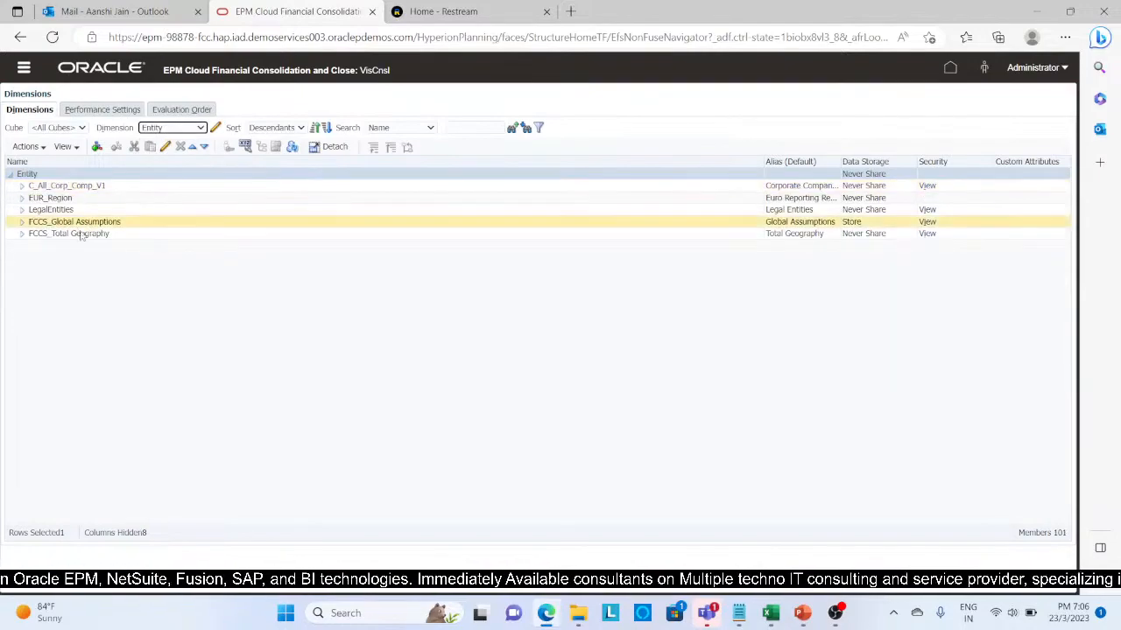
Step: Expand FCCS_Total Geography down through CE-1 and CE-2 to show their legal entities
click(23, 235)
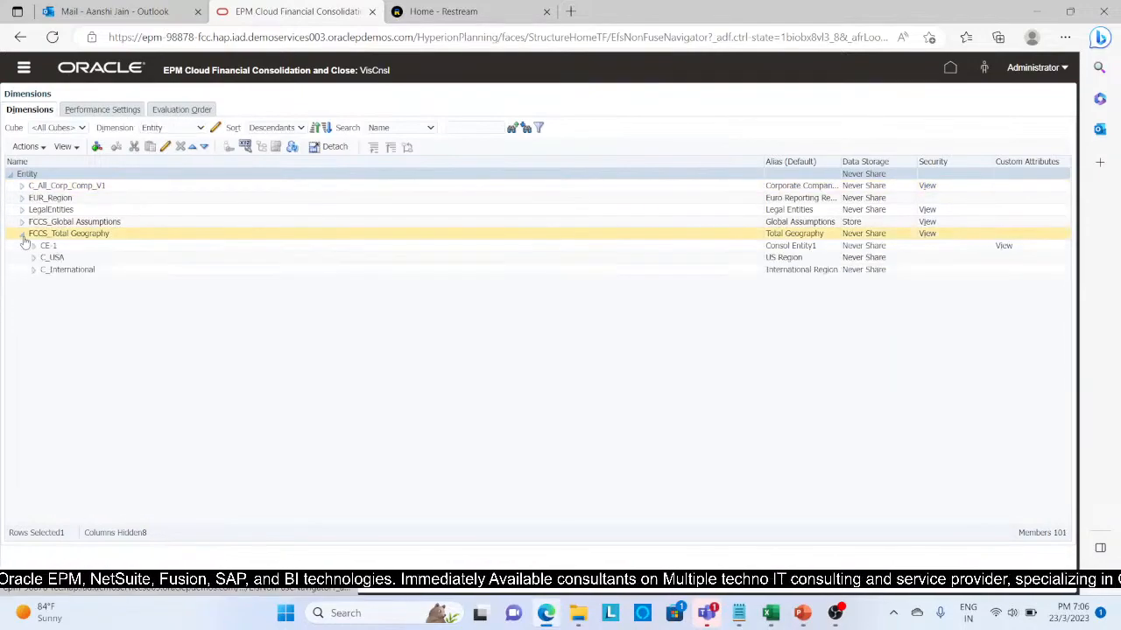
click(33, 249)
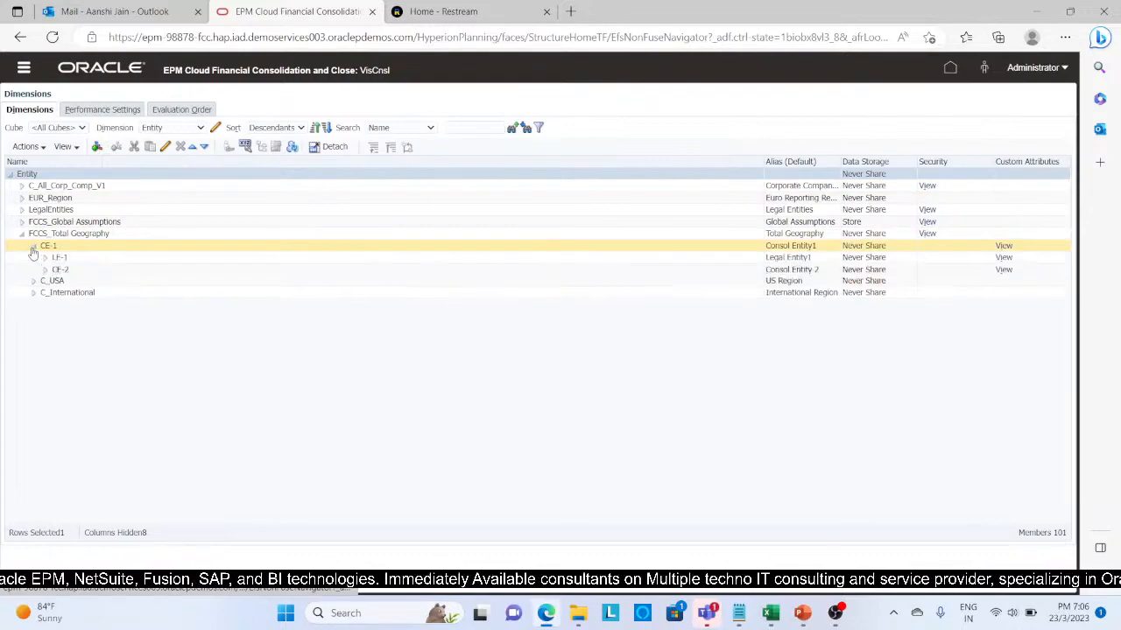
click(46, 258)
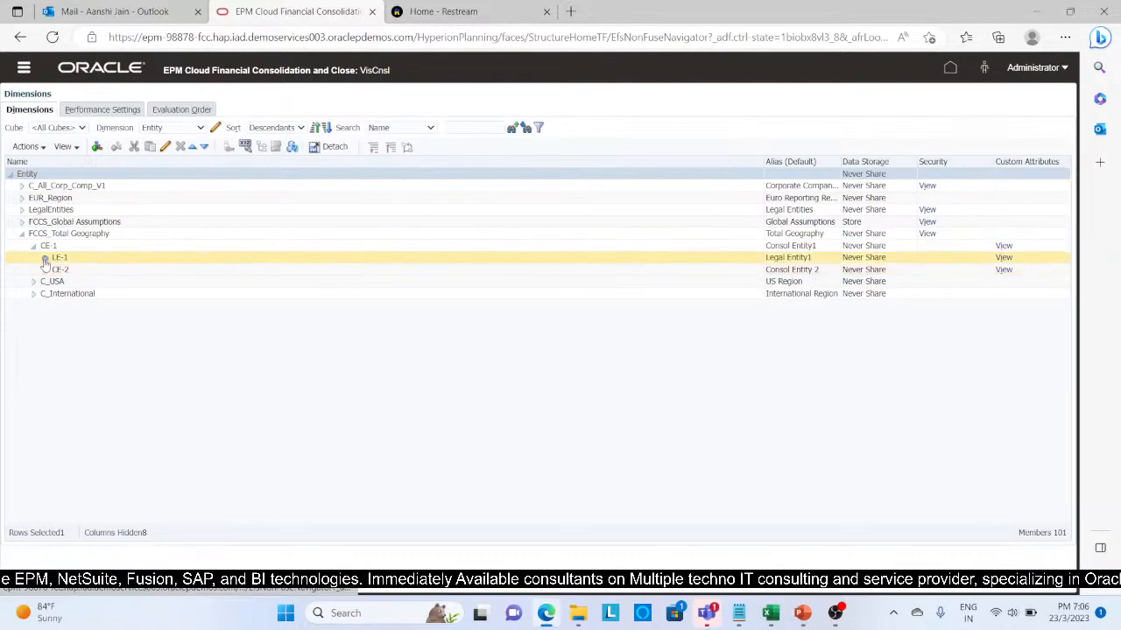
click(45, 270)
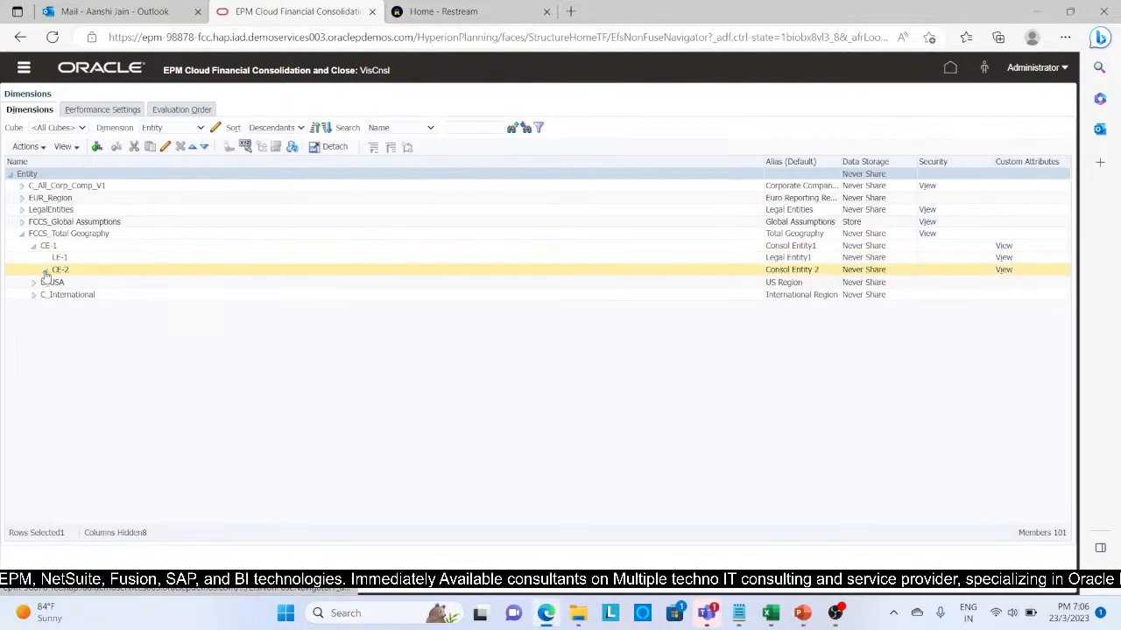
Step: Examine how LE-1 and CE-2 sit under CE-1, and how LE-2 and LE-3 sit under CE-2
click(87, 247)
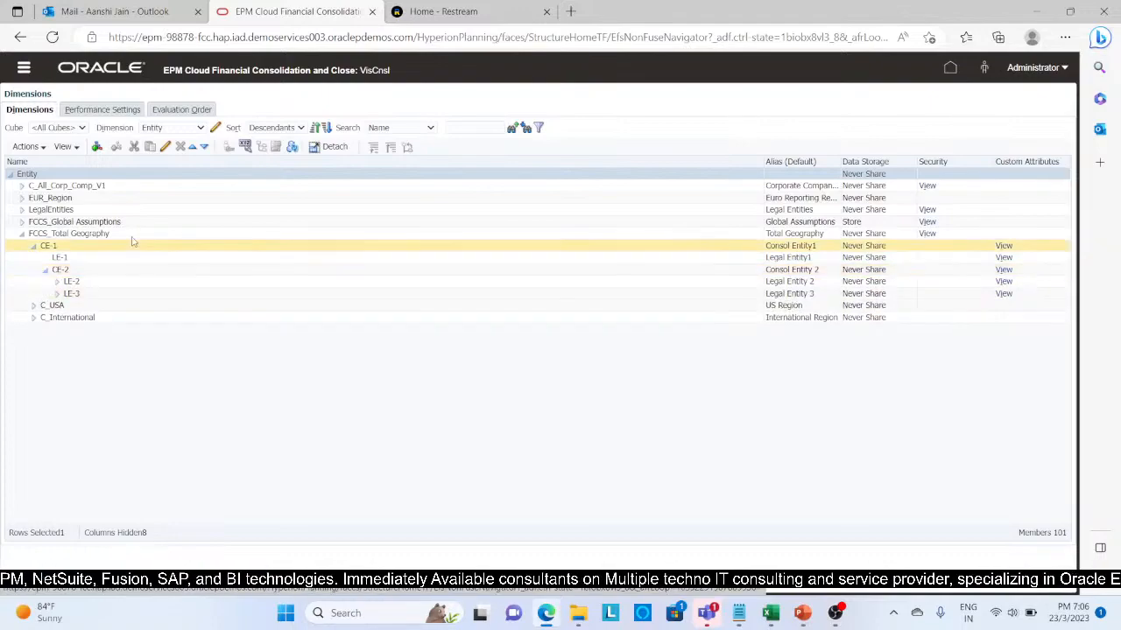
click(87, 257)
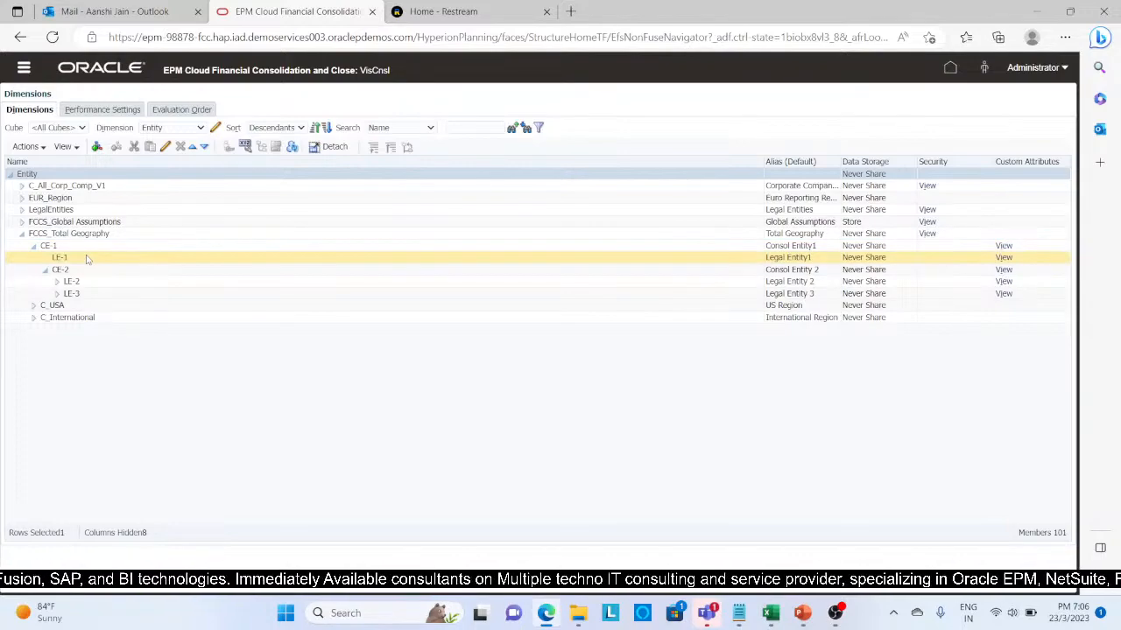
click(88, 270)
click(88, 281)
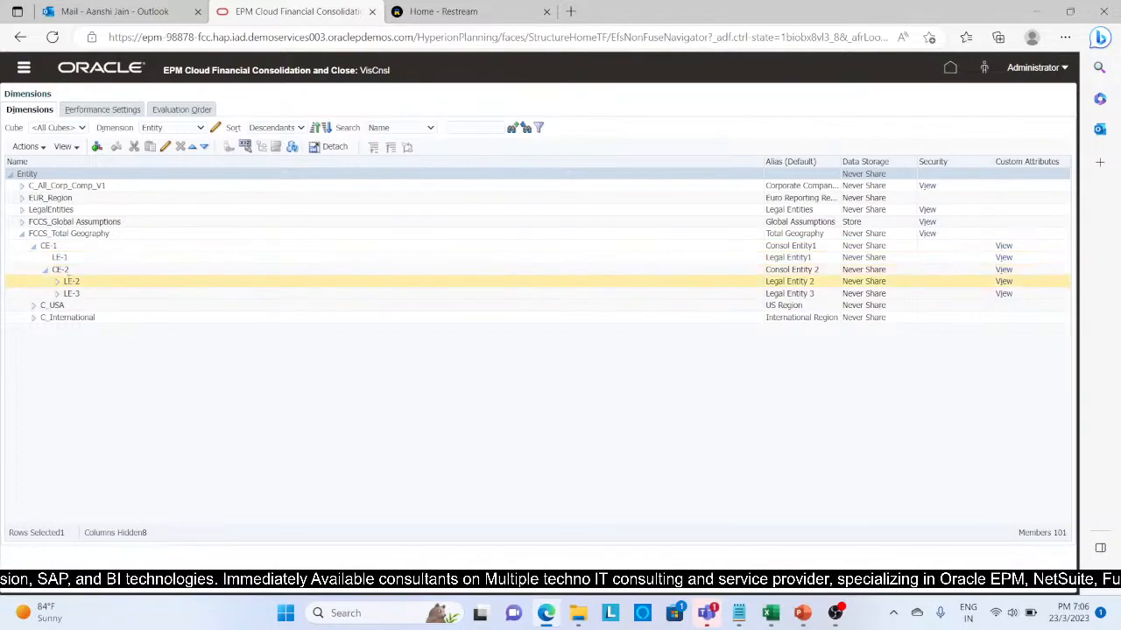
click(58, 293)
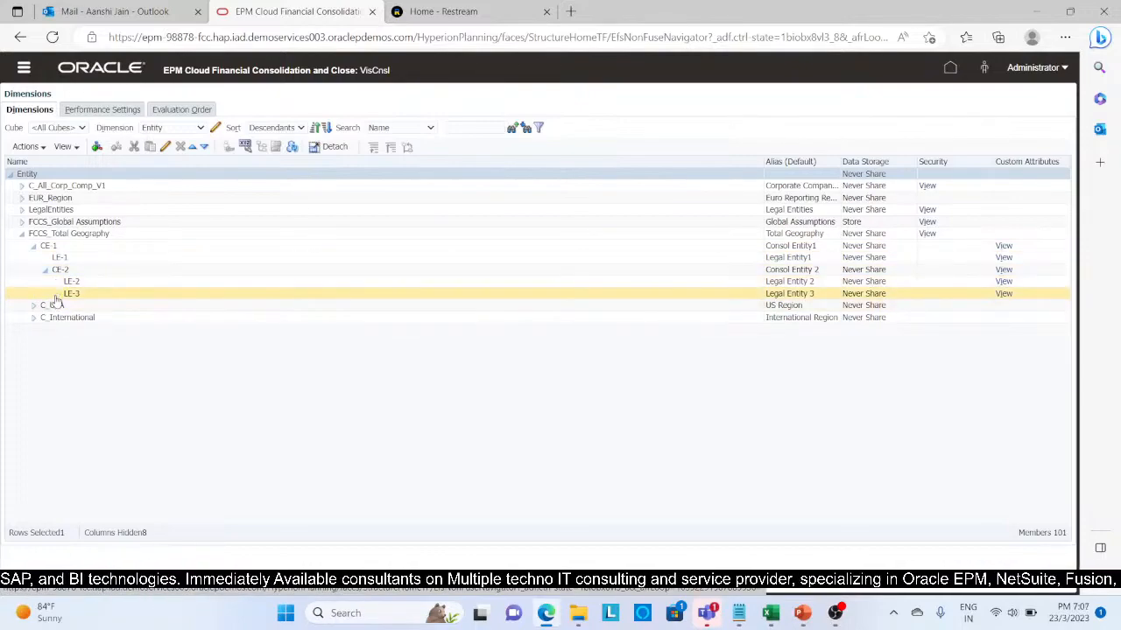
click(77, 269)
click(84, 294)
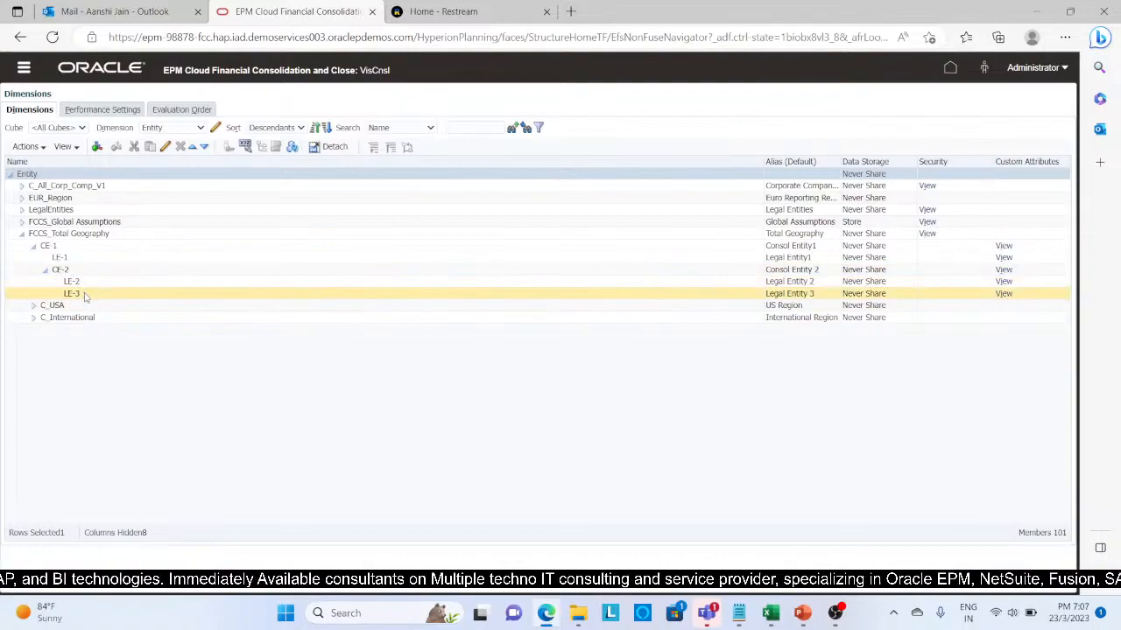
click(83, 282)
click(79, 271)
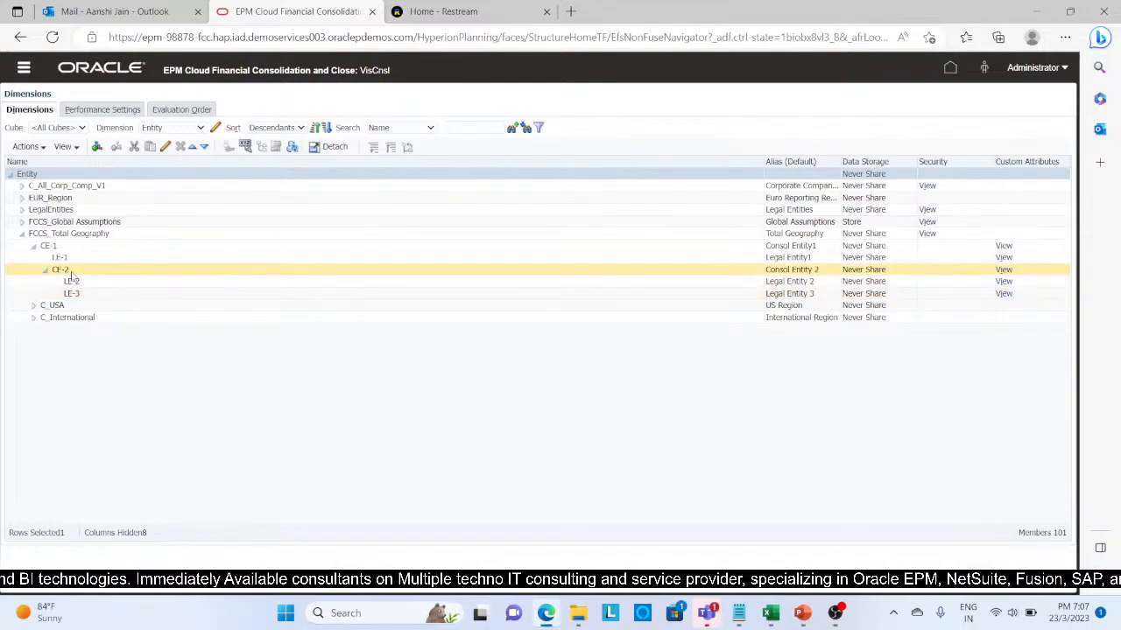
click(69, 258)
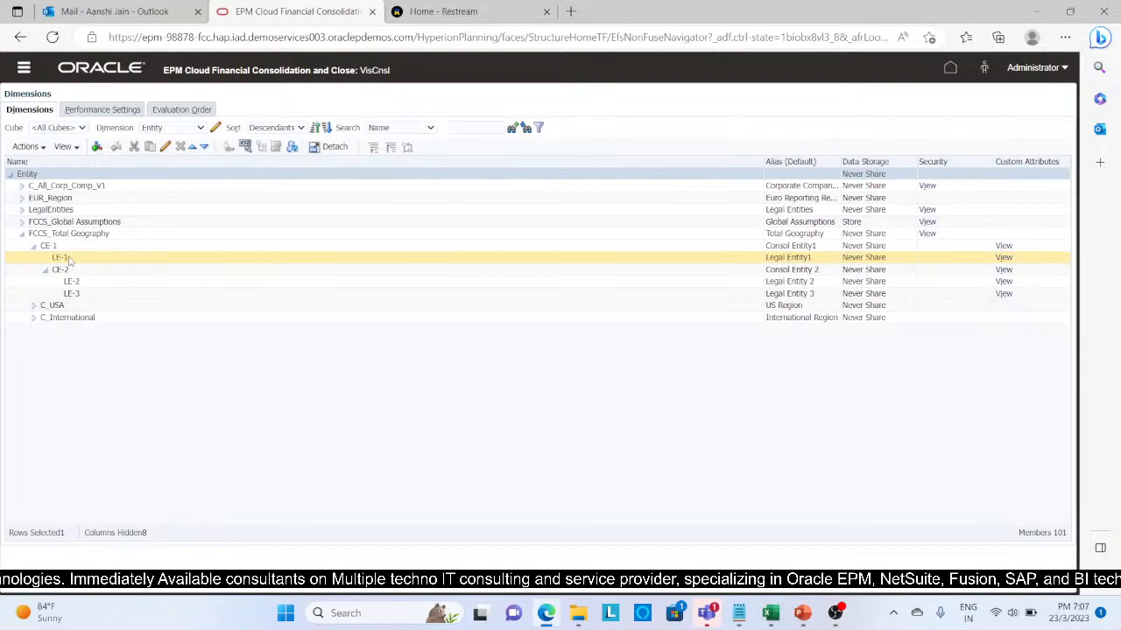
click(84, 282)
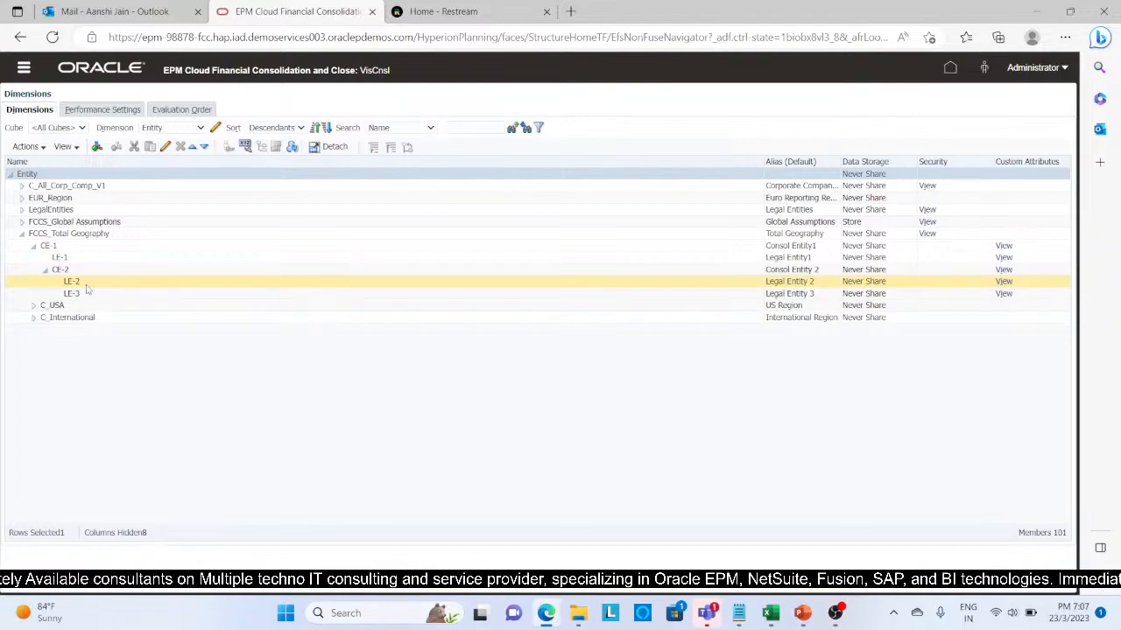
click(55, 248)
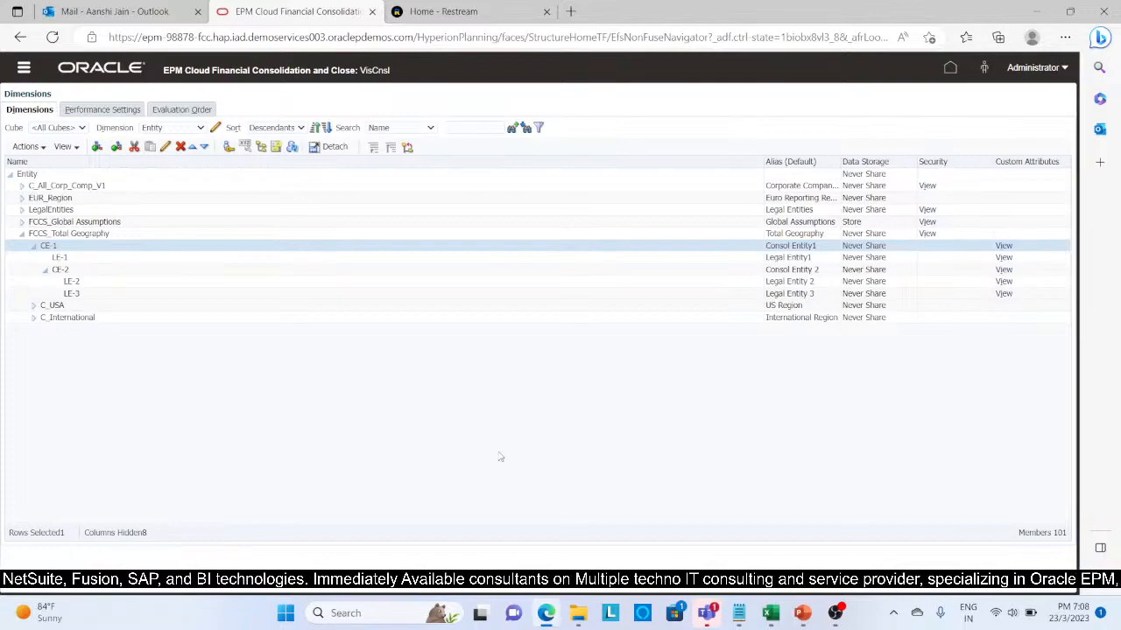
Step: Check the Chain Holding types slide in PowerPoint again and switch back to the Chain Holding workbook in Excel
mouse_move(711, 616)
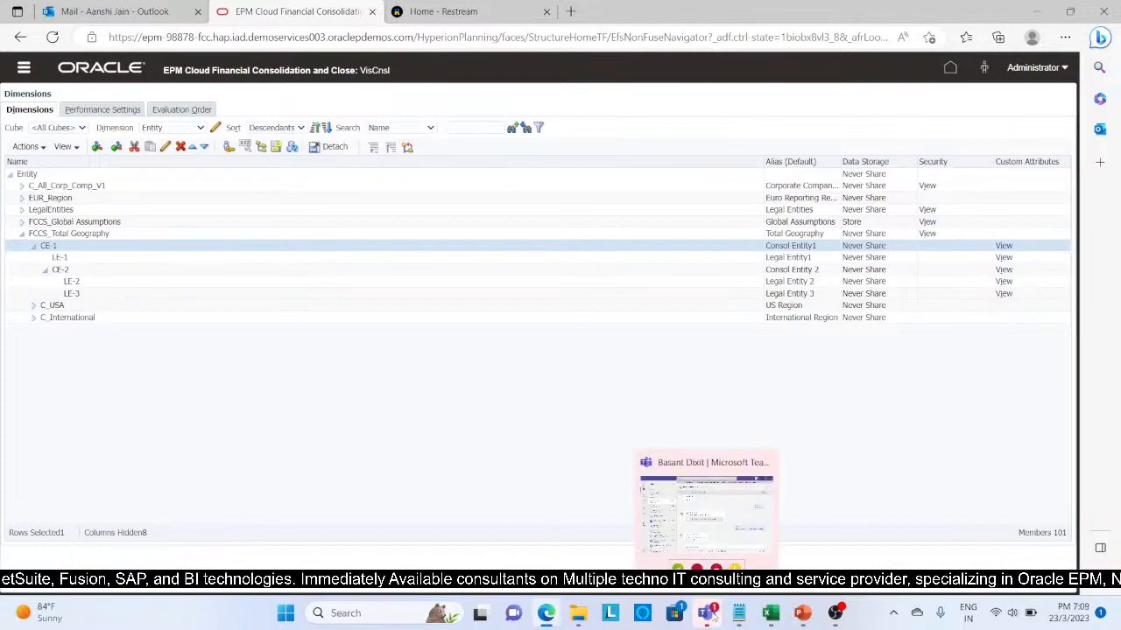
click(802, 613)
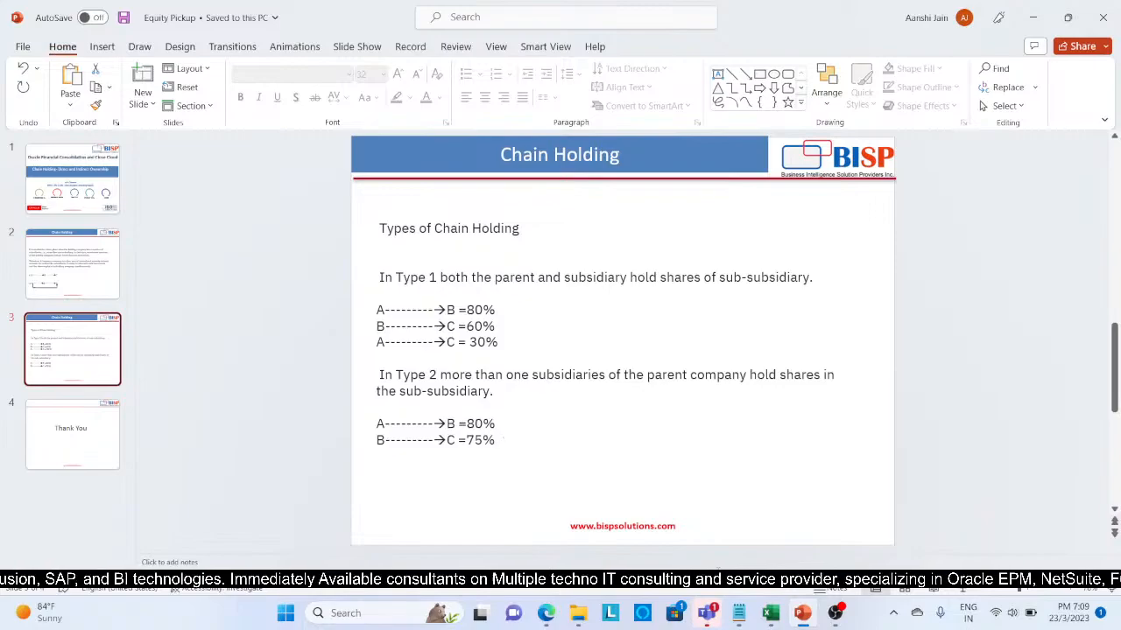
click(770, 613)
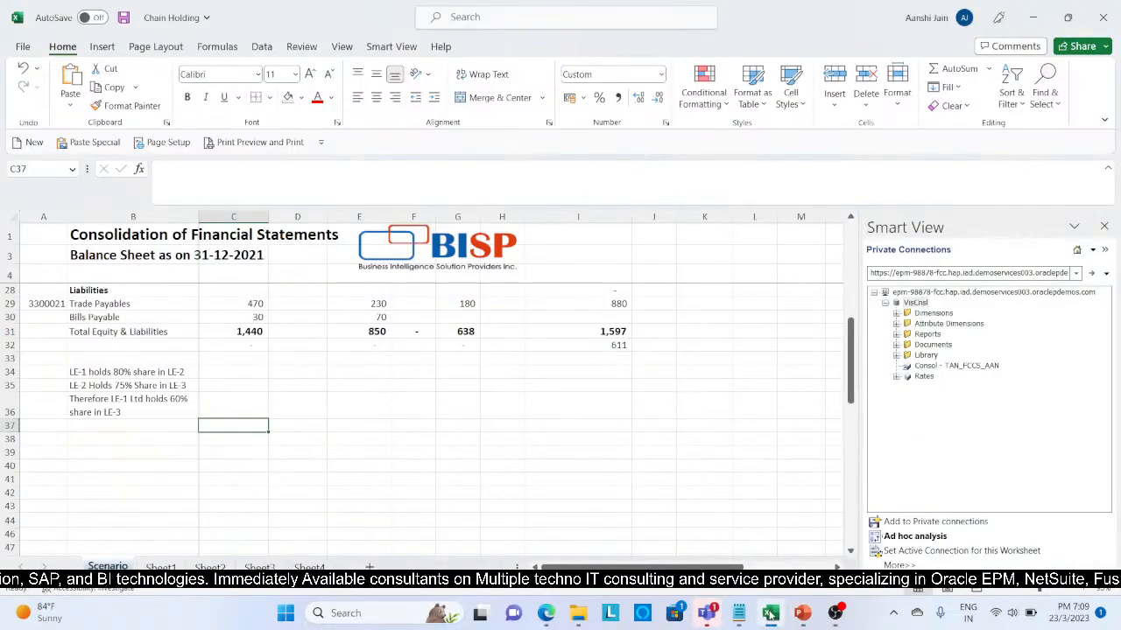
Step: Review the asset, investment, equity and liability lines of the balance sheet on the Scenario sheet
scroll(379, 368, up, 4)
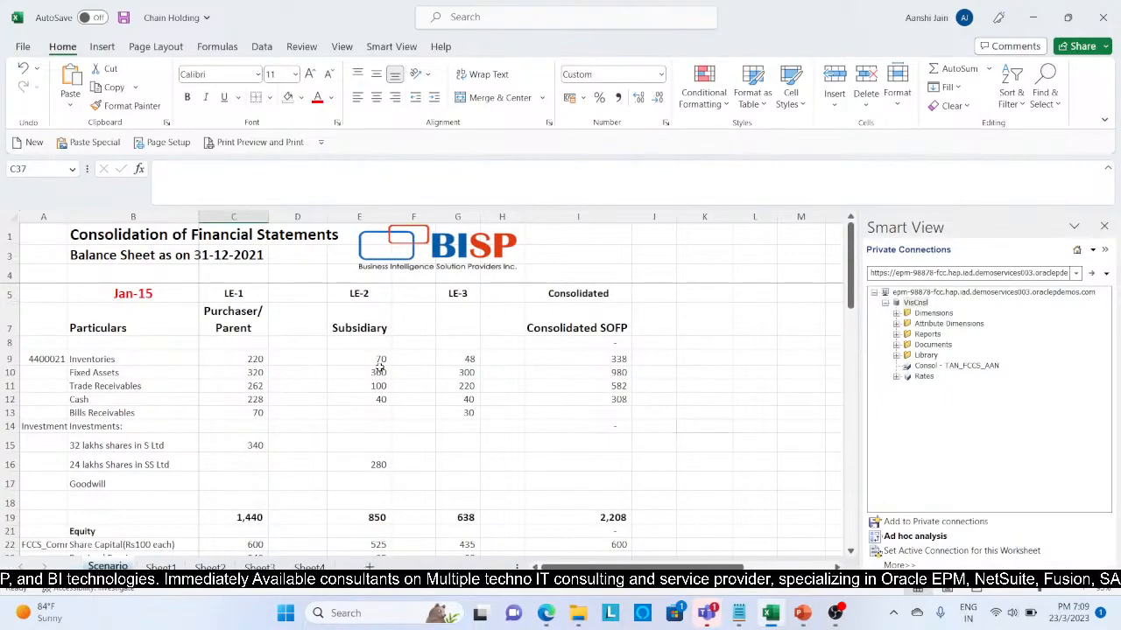
click(124, 367)
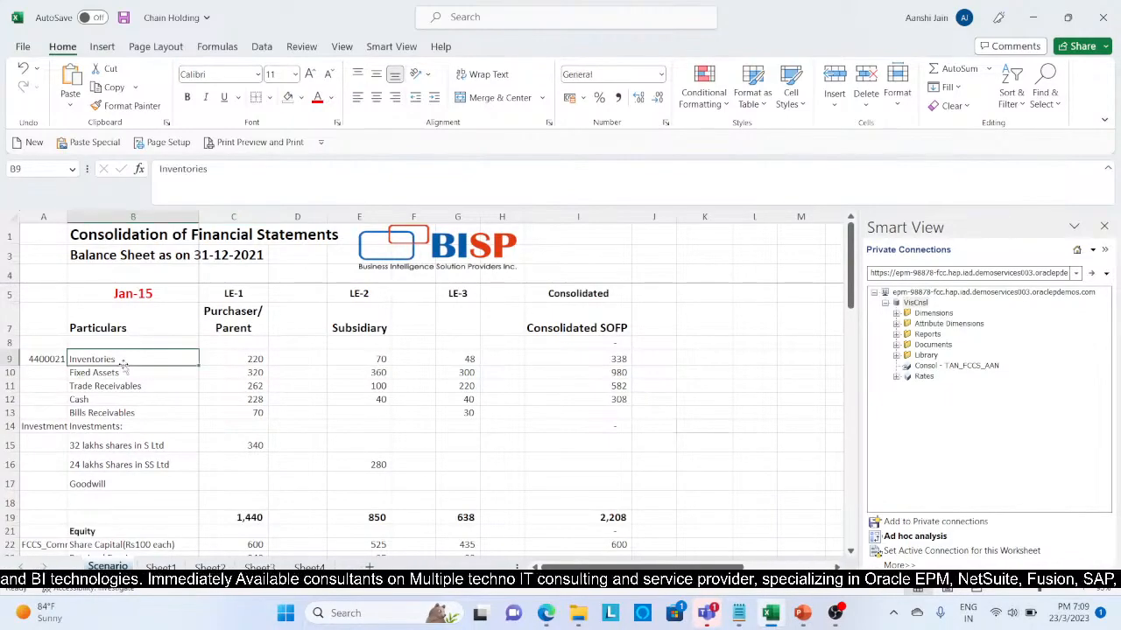
click(119, 386)
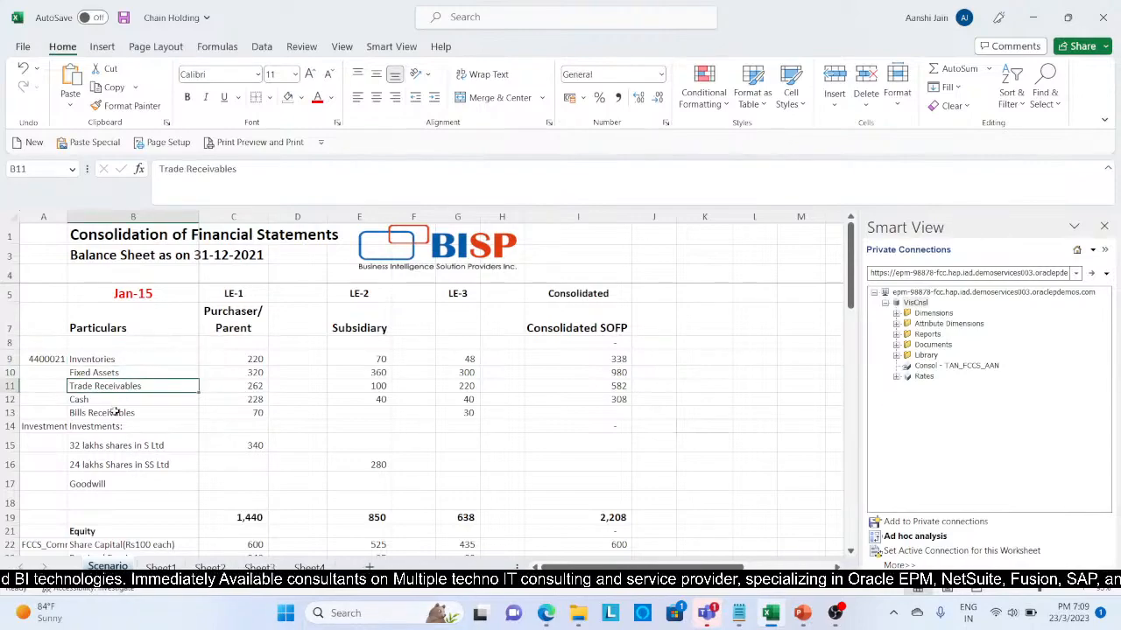
click(116, 411)
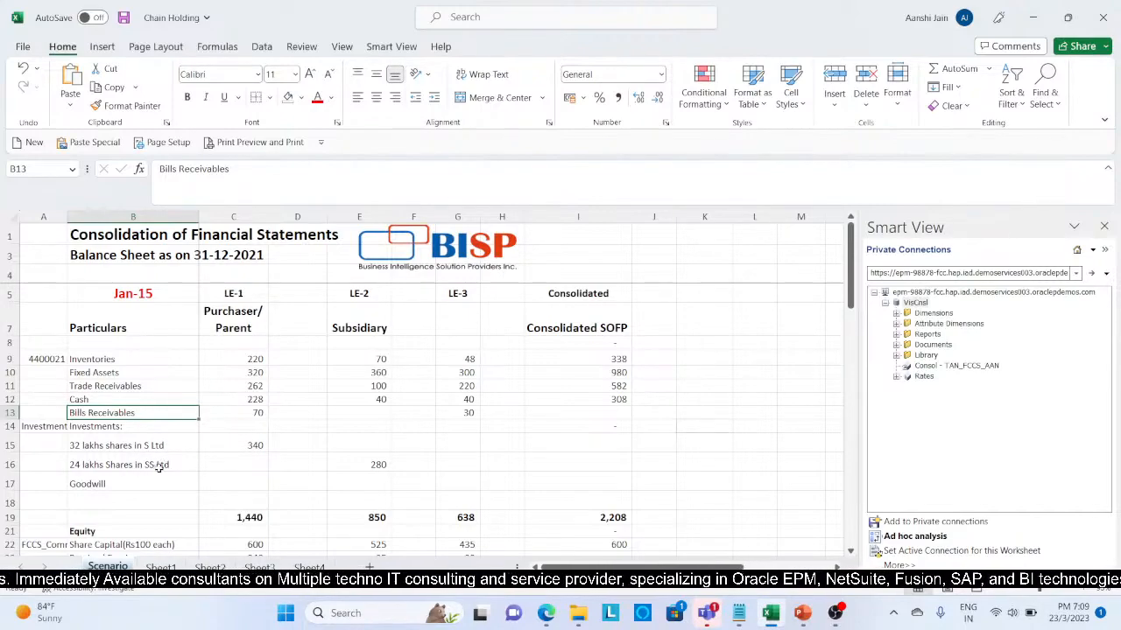
click(230, 435)
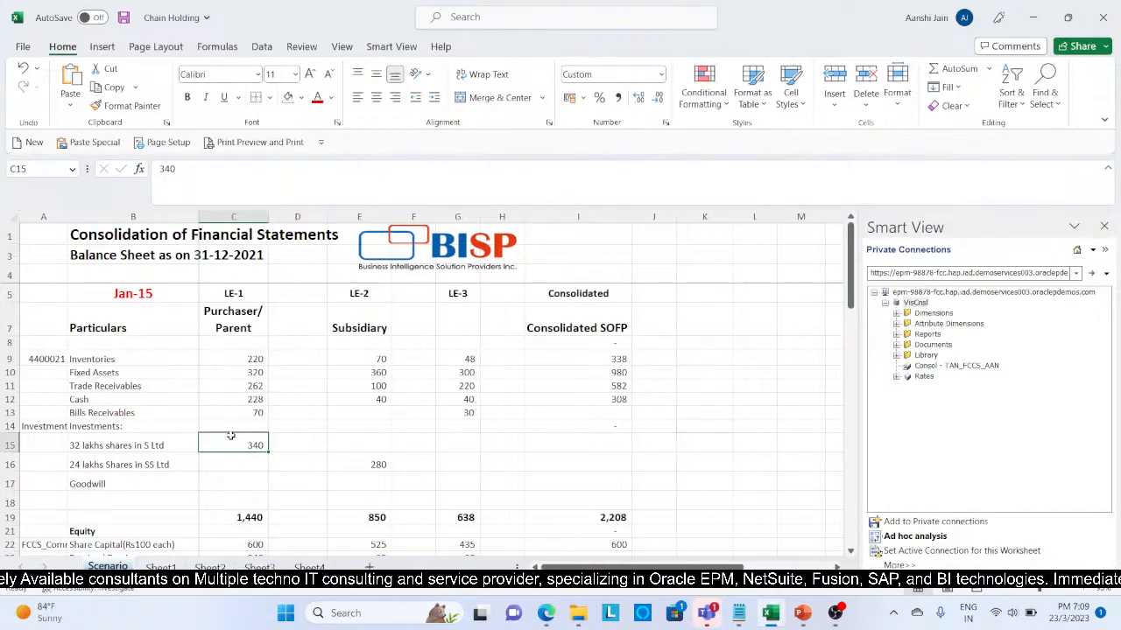
click(382, 465)
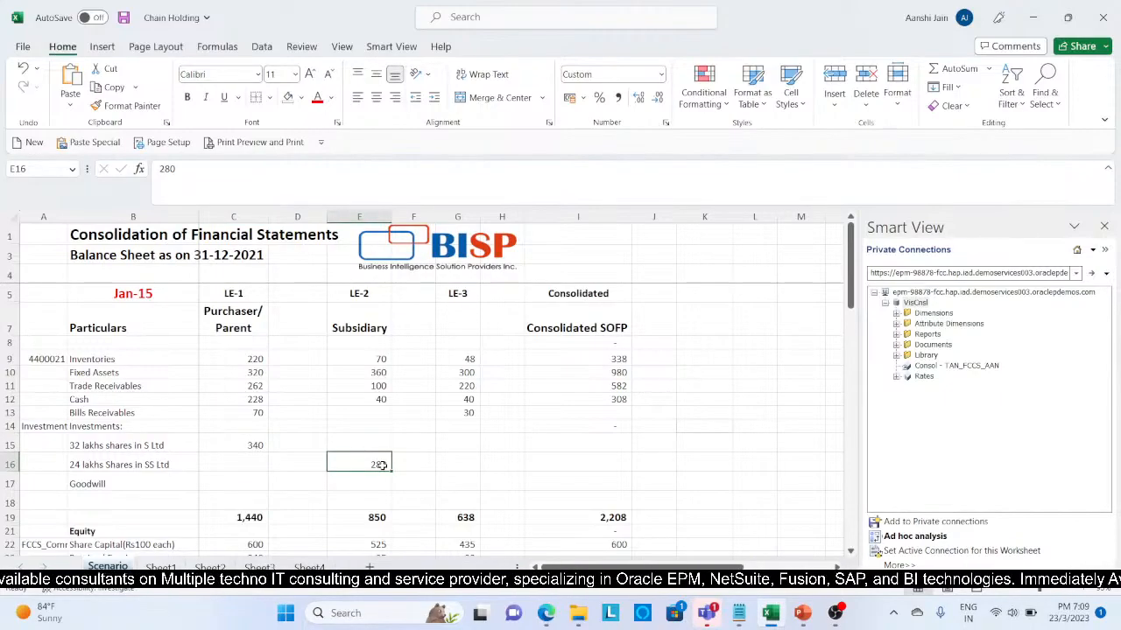
scroll(382, 465, down, 1)
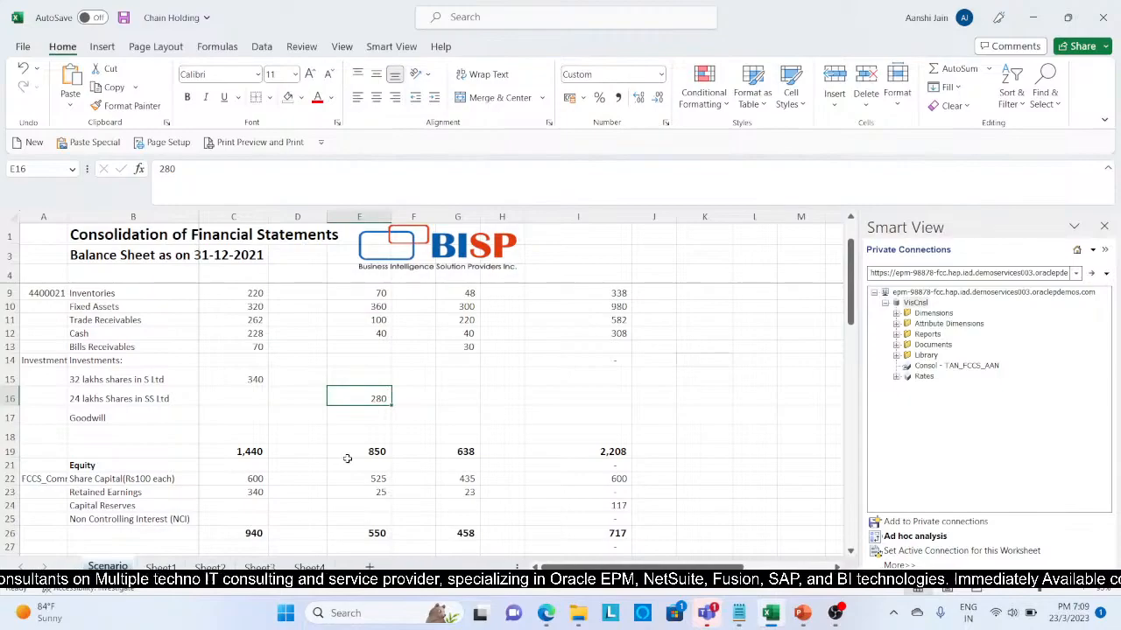
scroll(346, 459, down, 2)
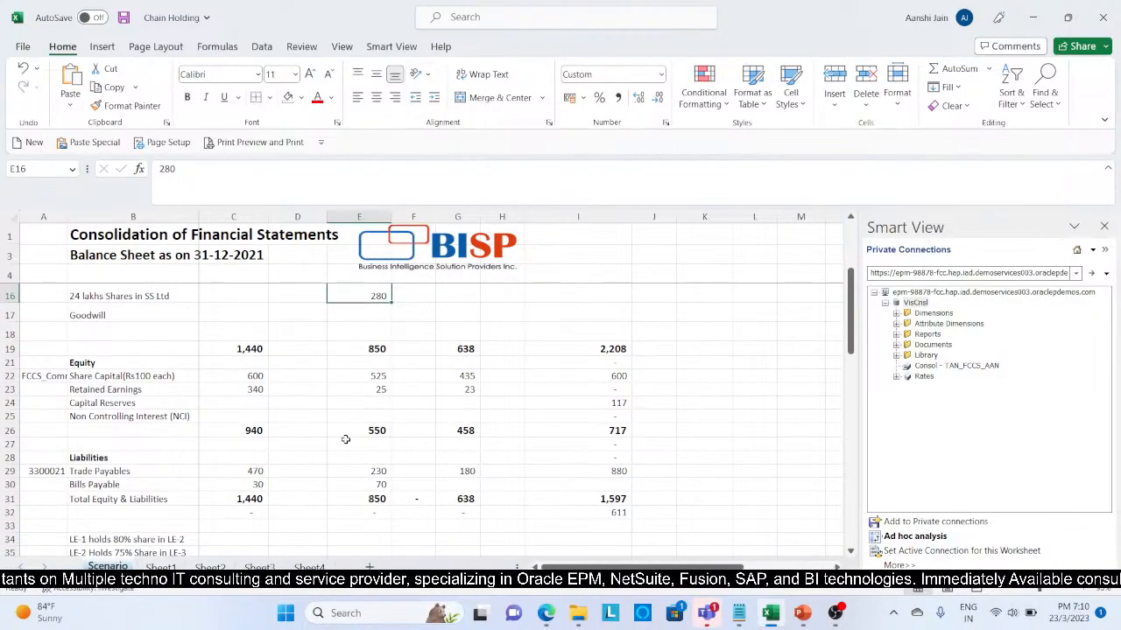
scroll(345, 438, up, 4)
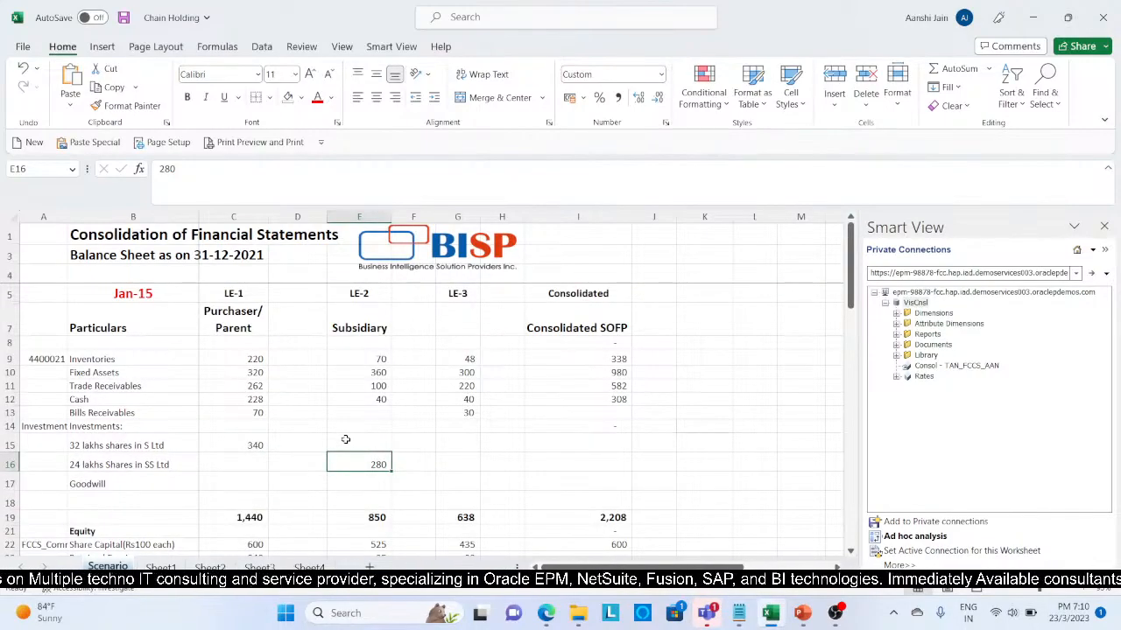
Step: Look over the LE-1, LE-2, LE-3 and Consolidated columns of the Scenario balance sheet
click(238, 292)
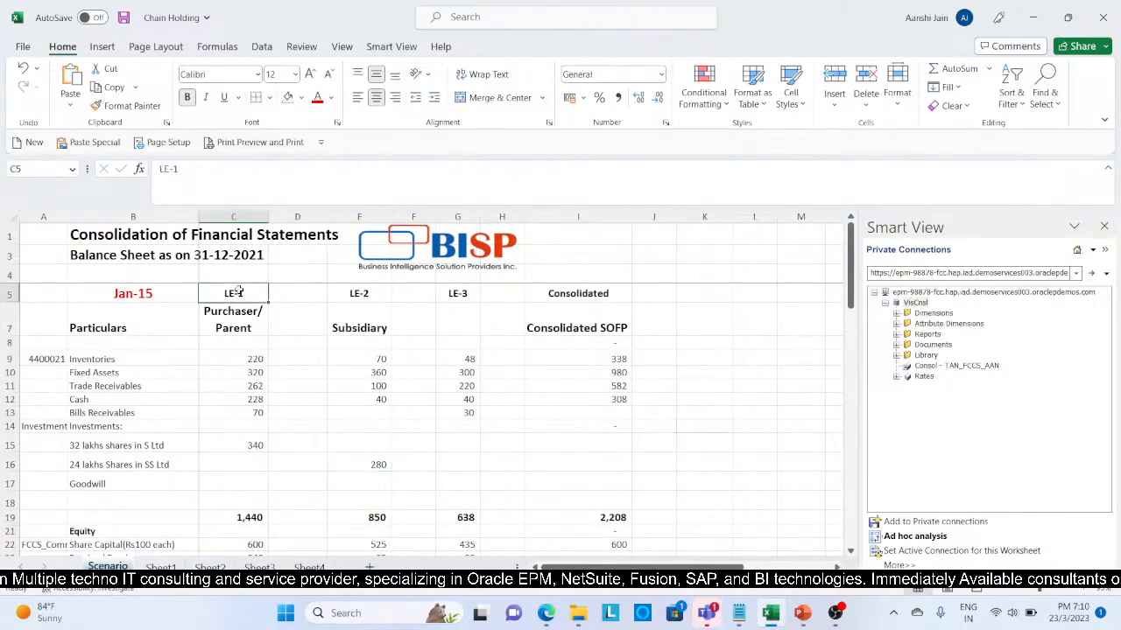
click(363, 292)
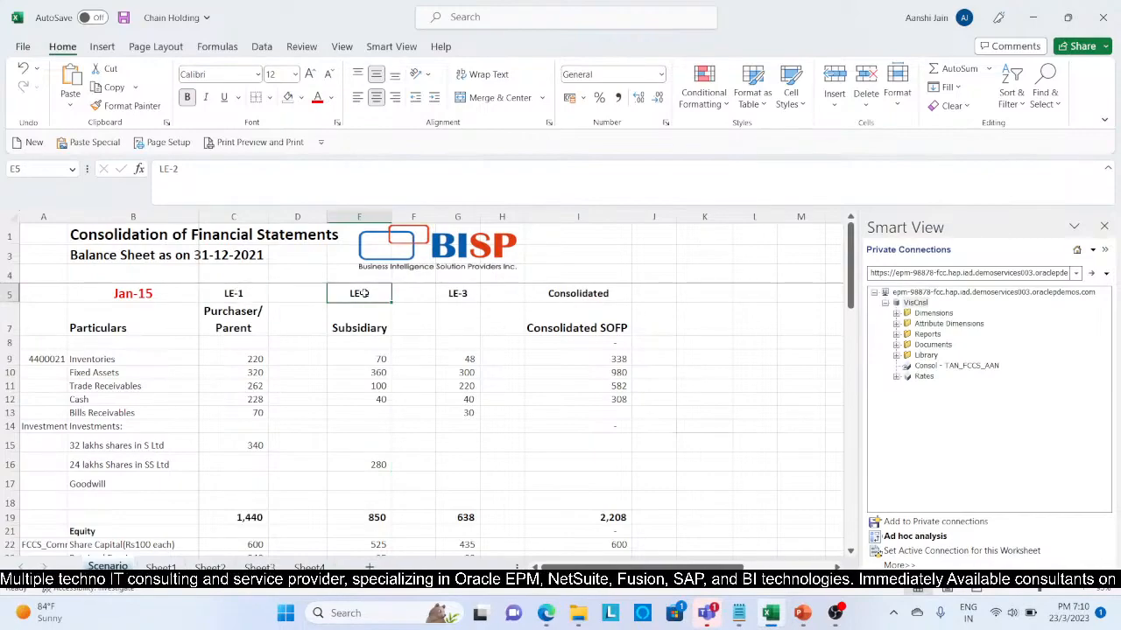
click(452, 285)
click(568, 286)
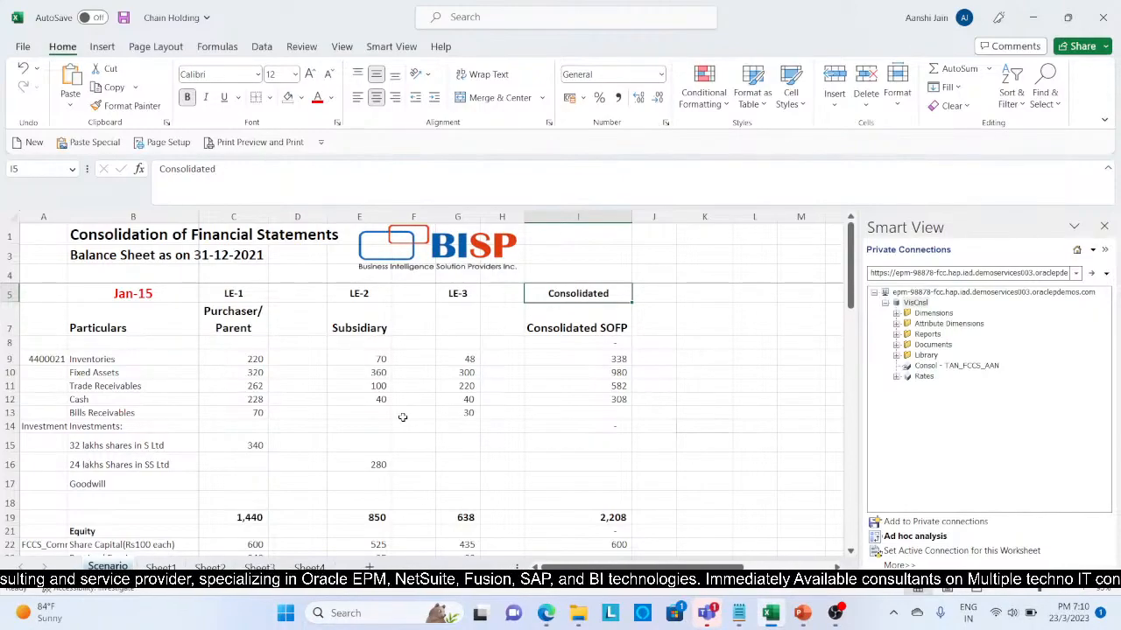
scroll(402, 418, down, 5)
scroll(402, 417, up, 2)
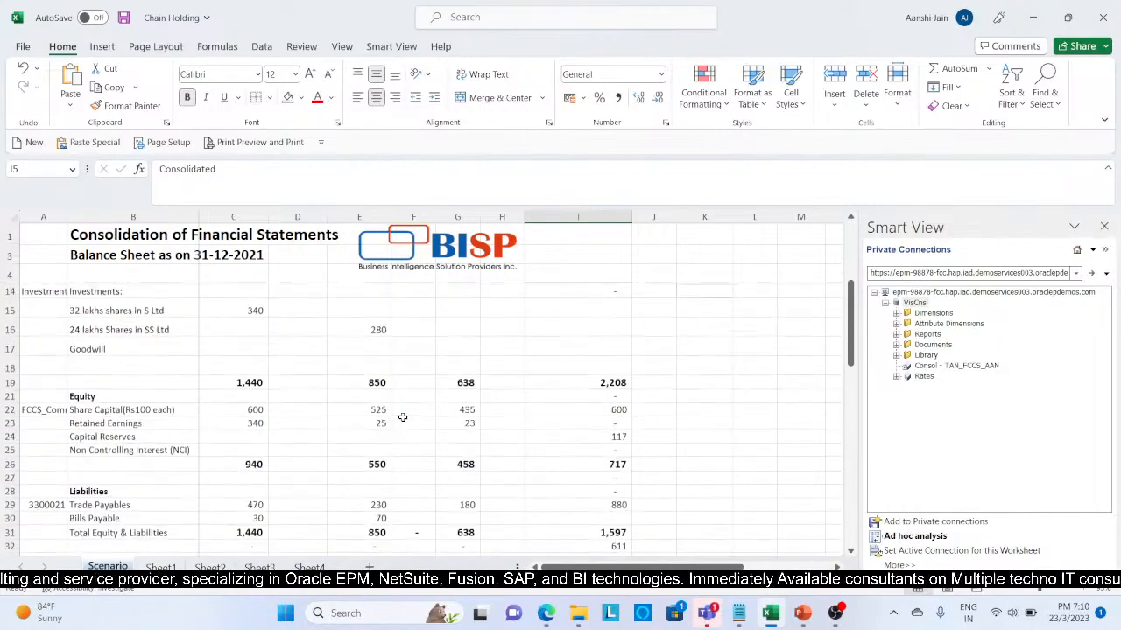
Step: Open the ad hoc grid on Sheet1, checking it against the Scenario sheet
click(162, 566)
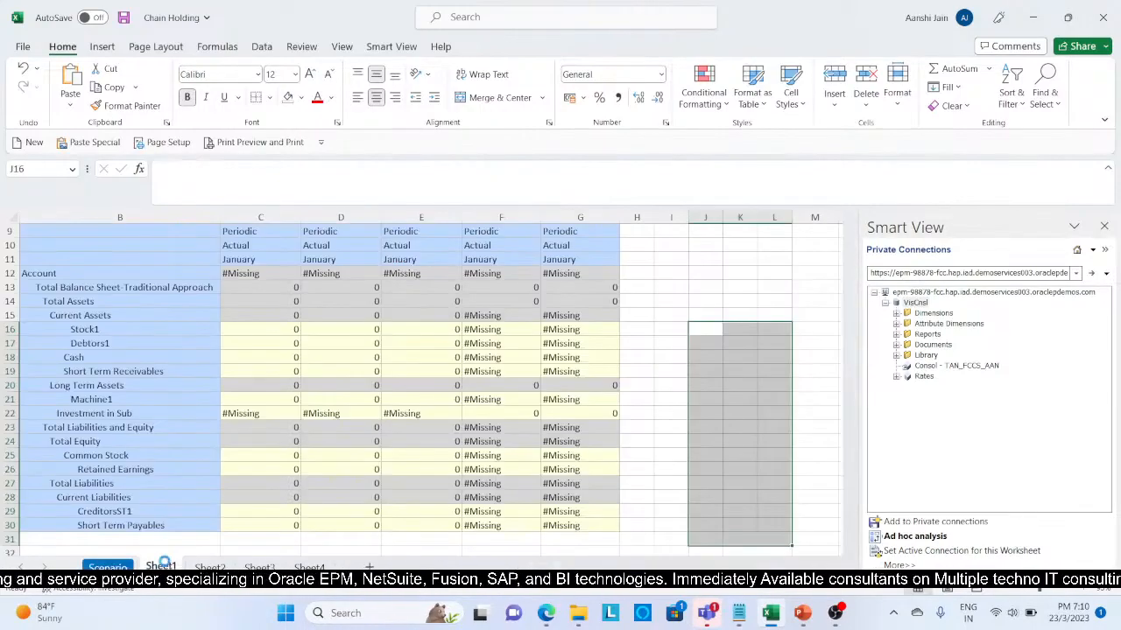
scroll(326, 340, up, 3)
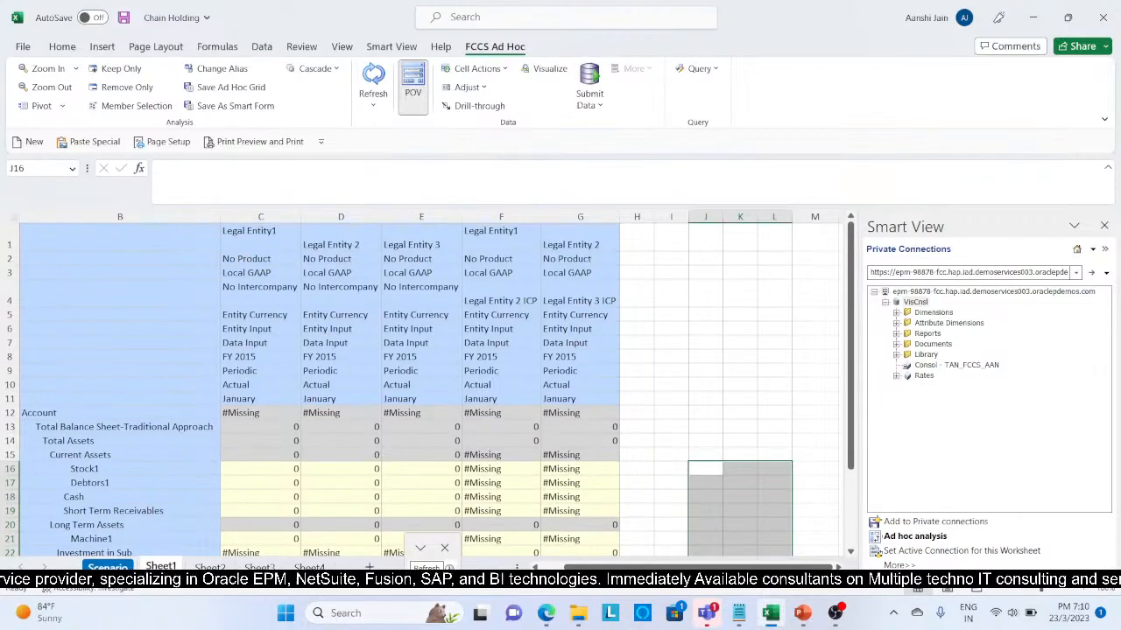
key(ctrl+Page_Up)
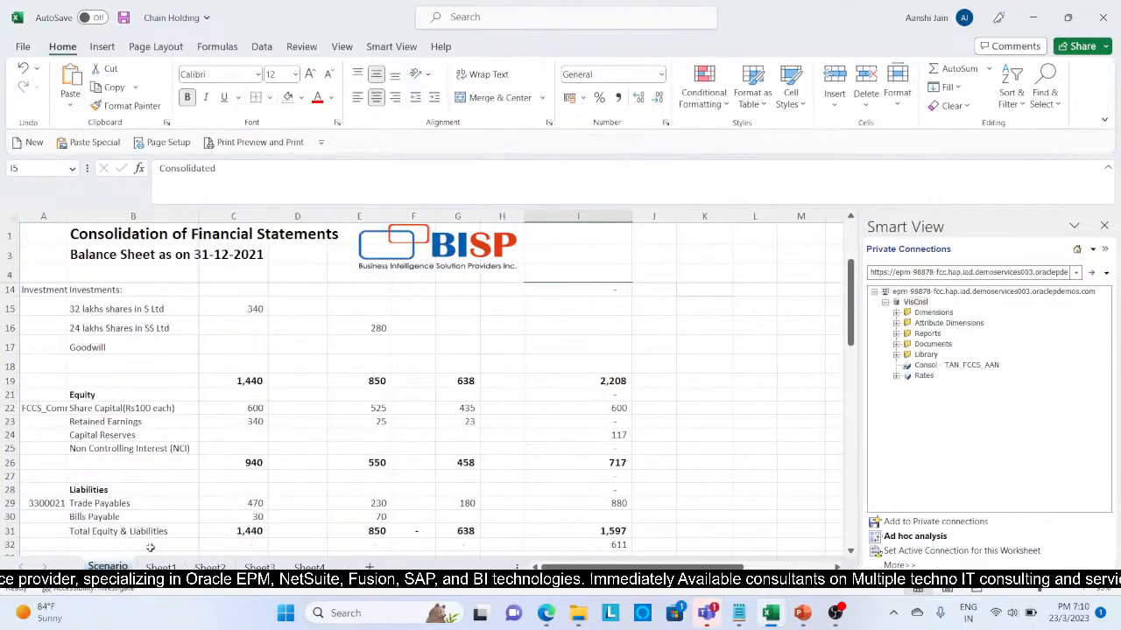
key(ctrl+Page_Down)
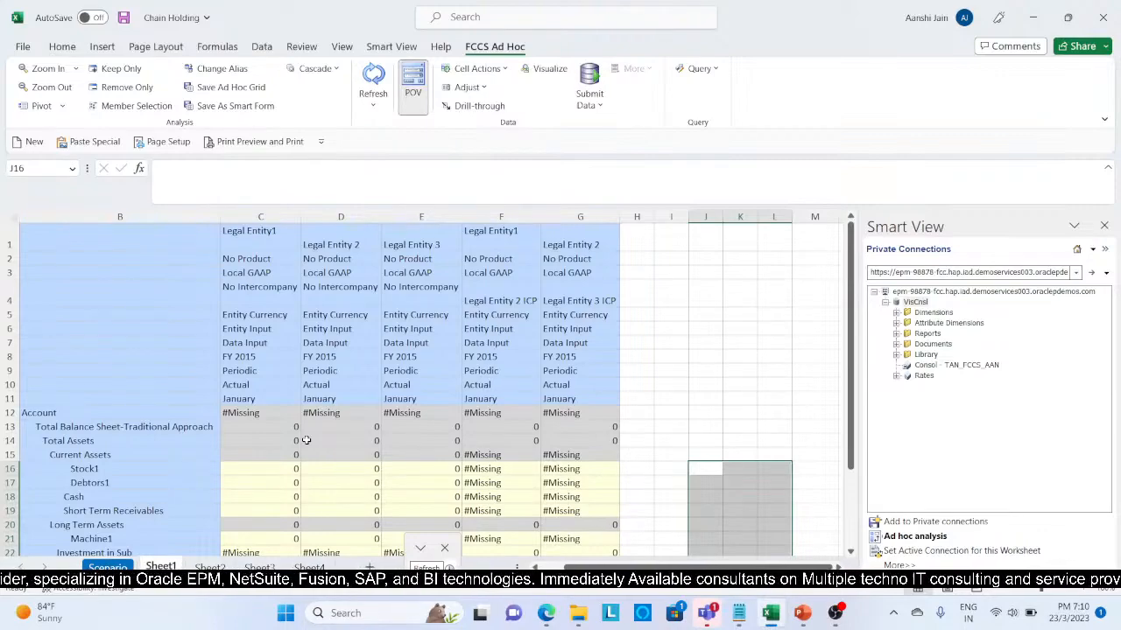
Step: Examine the legal entity and product members in the column headers of the ad hoc grid
click(284, 239)
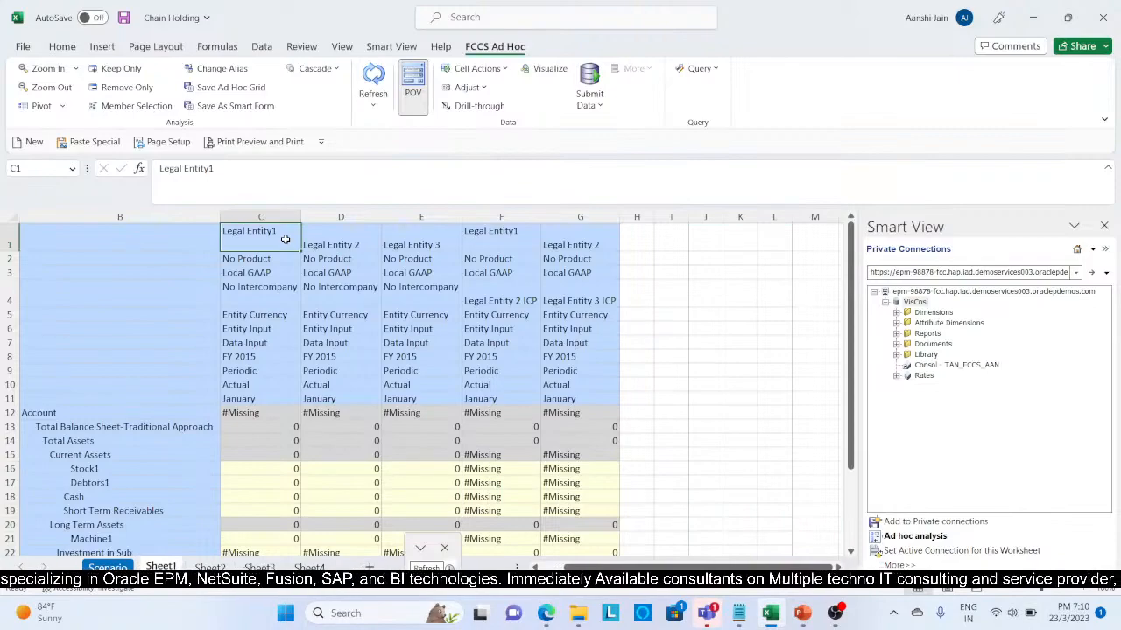
key(Right)
key(Right)
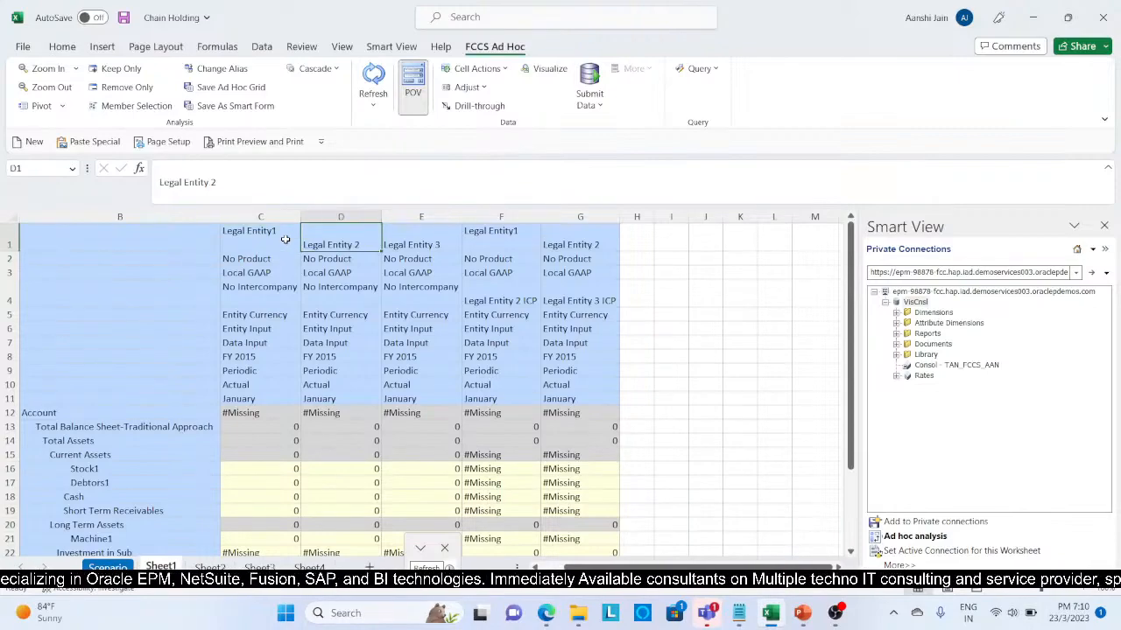
key(Left)
key(Left)
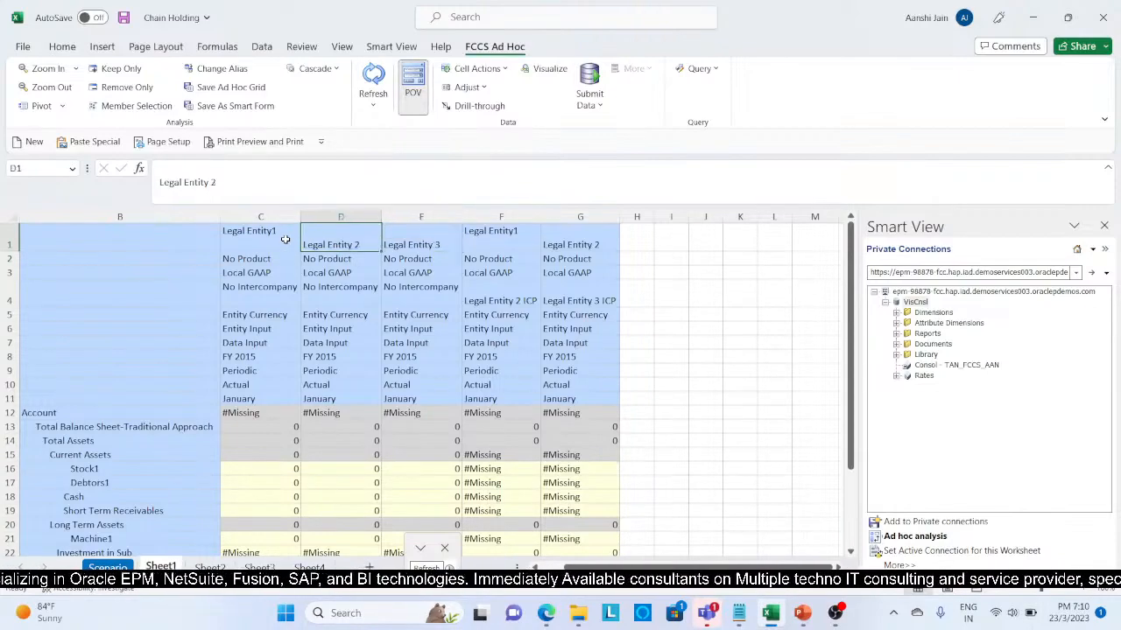
key(Down)
key(Right)
key(Left)
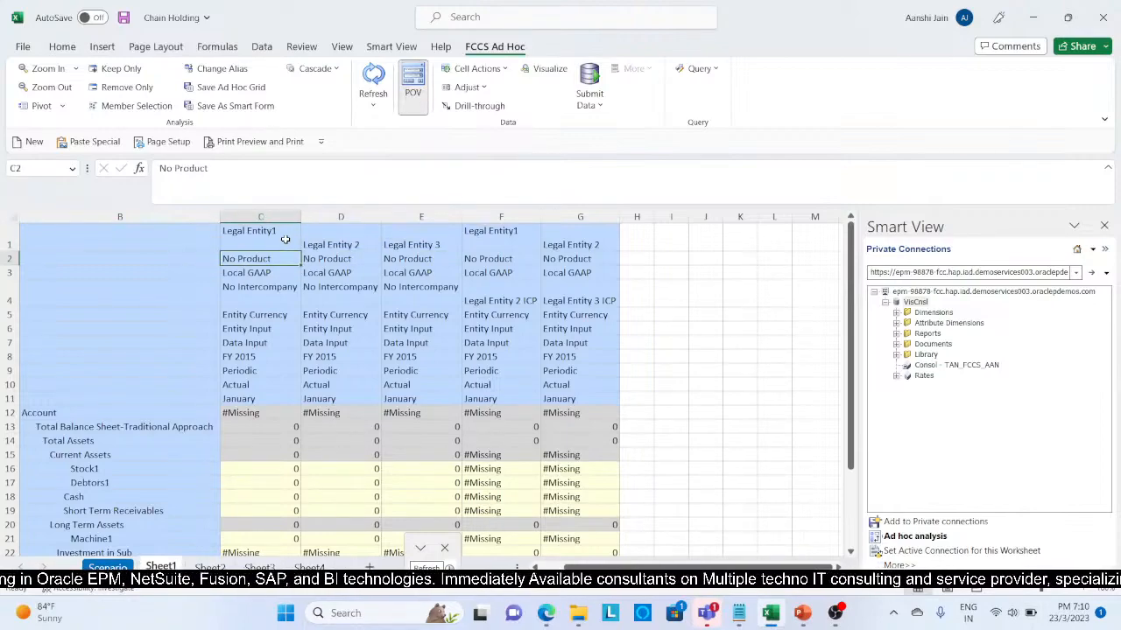
Step: Examine the GAAP, intercompany and currency members in the grid's column headers
key(Down)
key(Down)
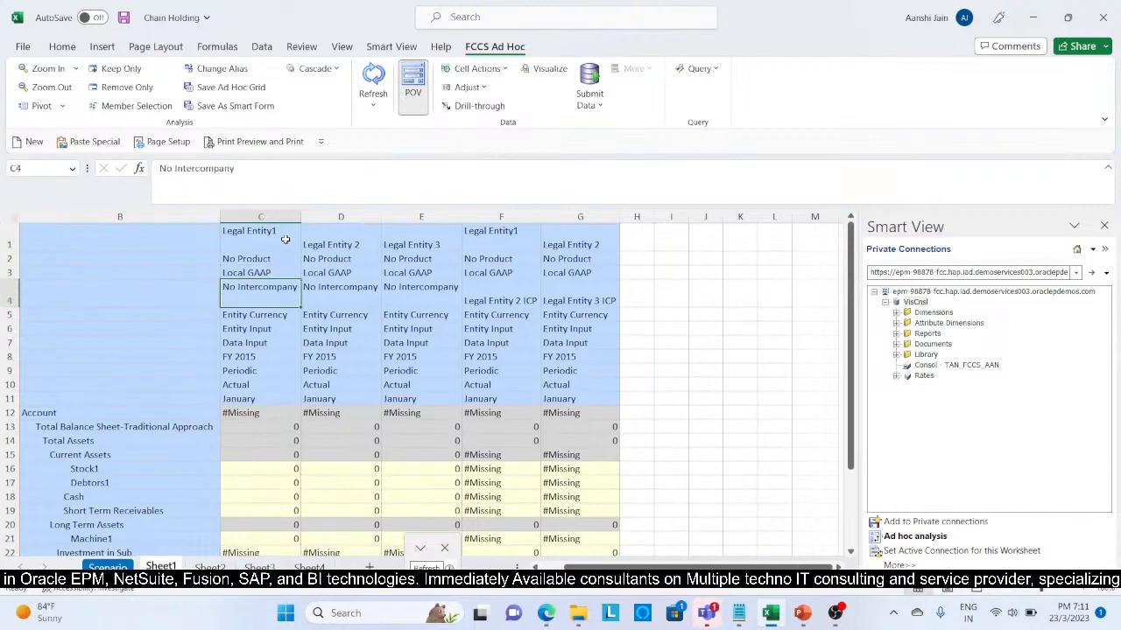
key(Down)
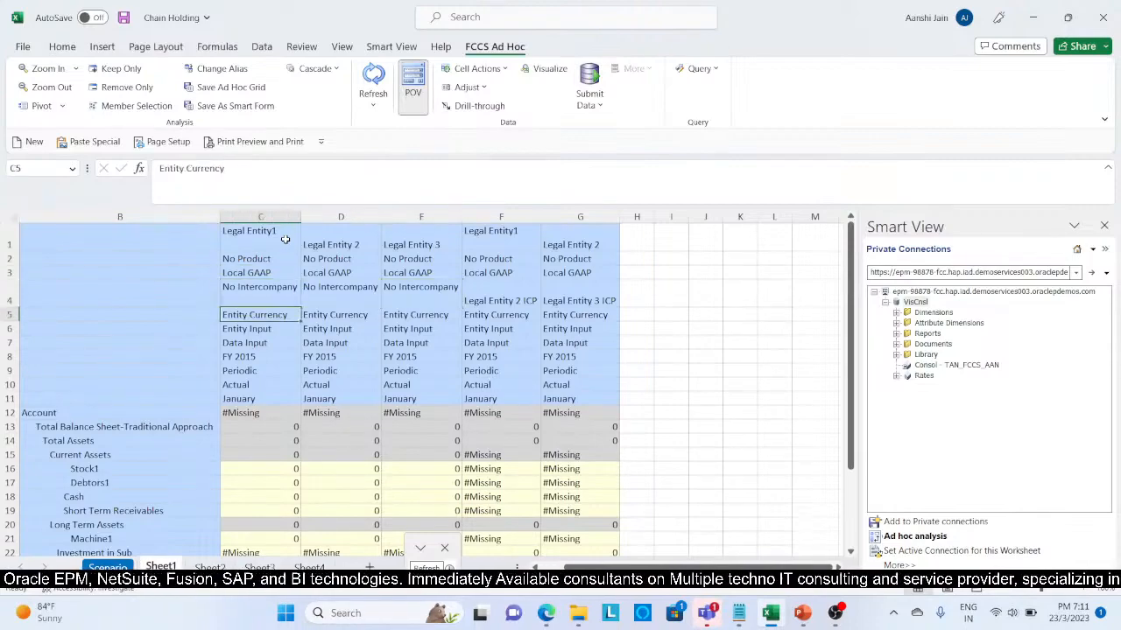
key(Right)
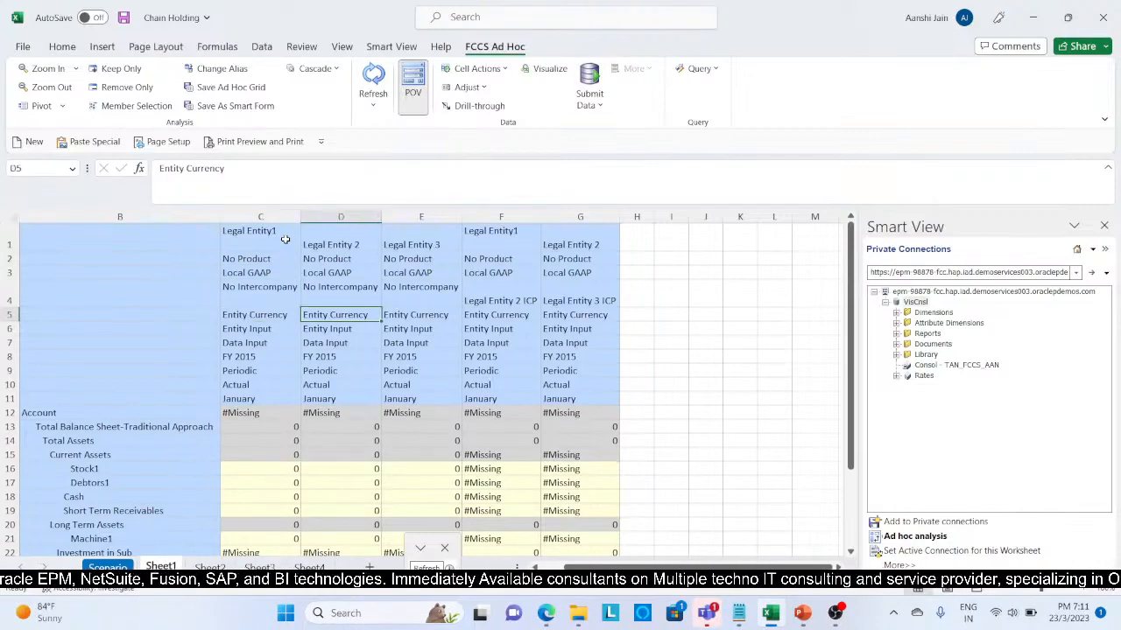
key(Right)
key(Left)
key(Left)
key(Left)
Step: Check the Entity Input and Data Input members across the legal entity columns
key(Down)
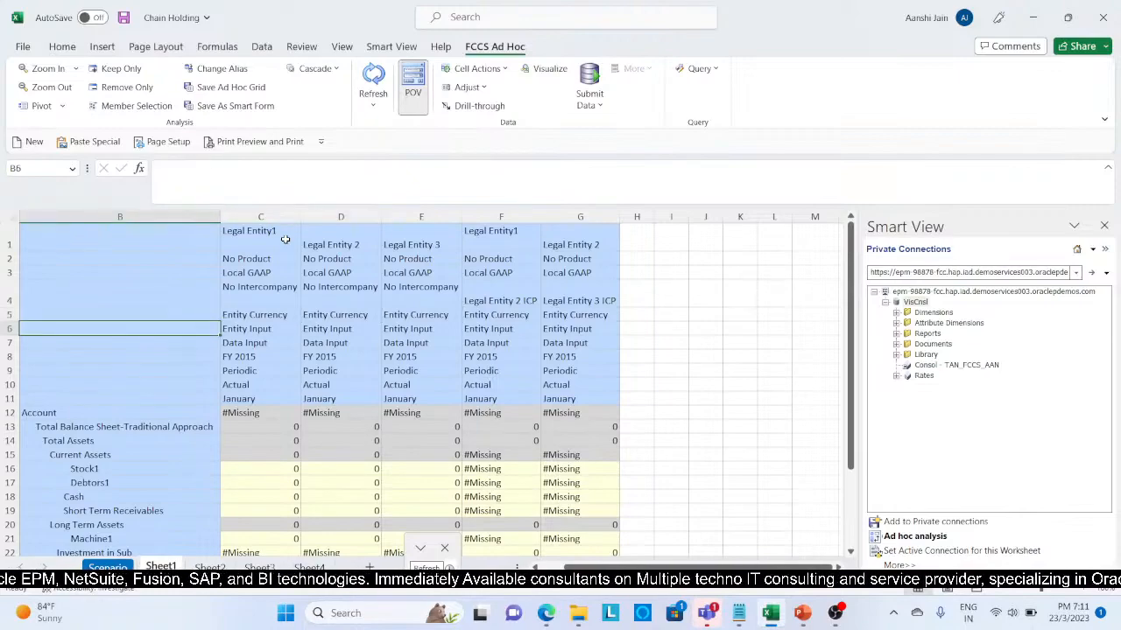
key(Right)
key(Right)
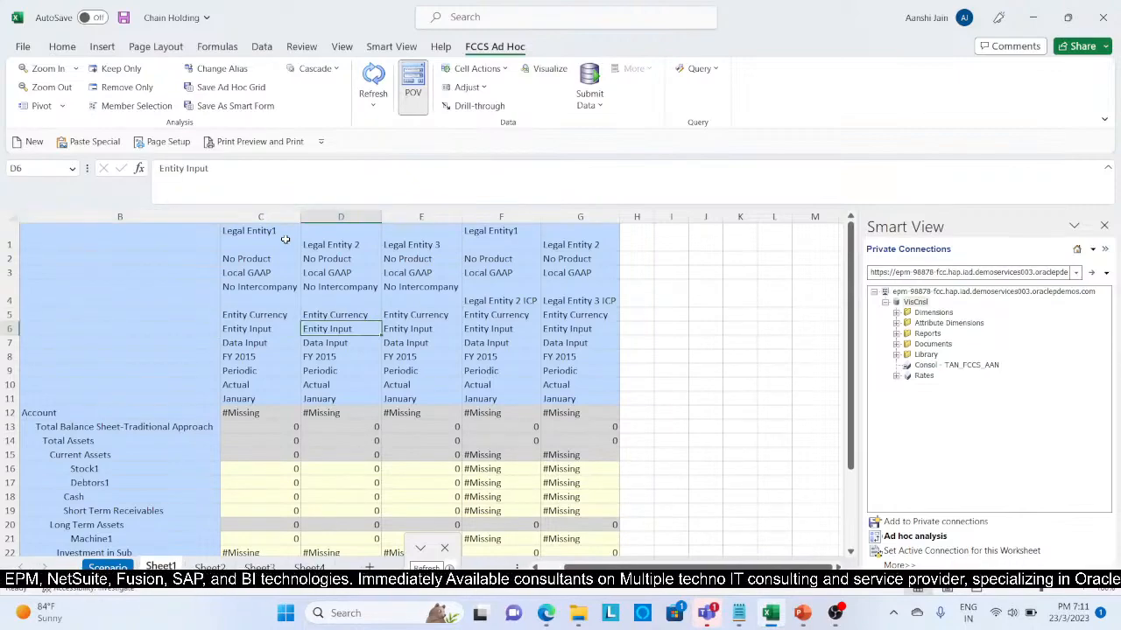
key(Left)
key(Down)
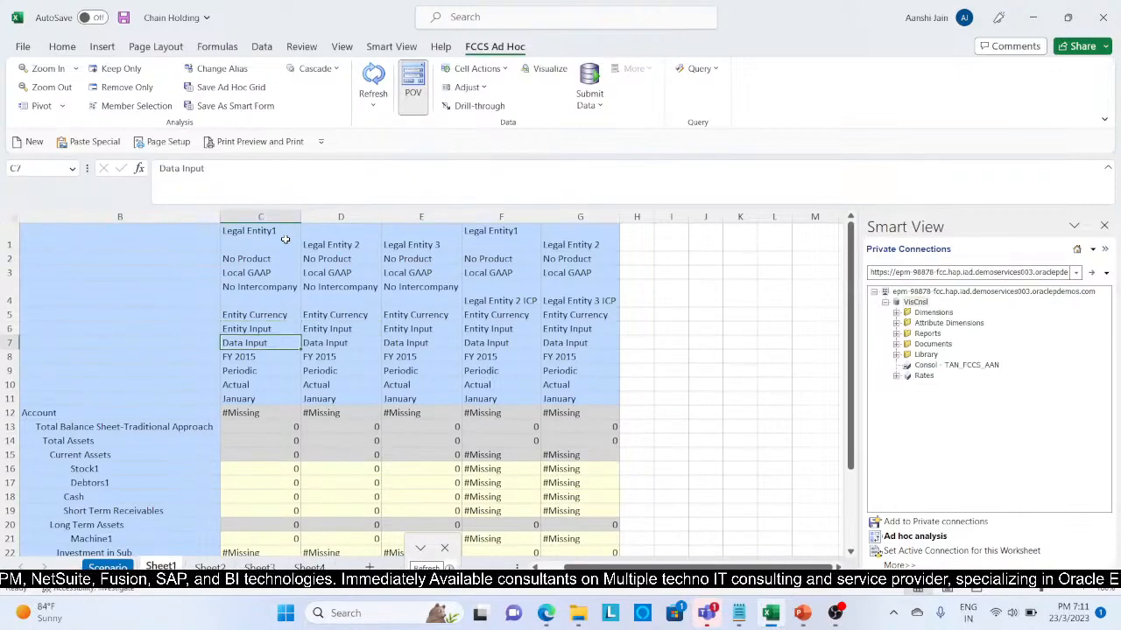
key(Right)
key(Right)
key(Left)
key(Left)
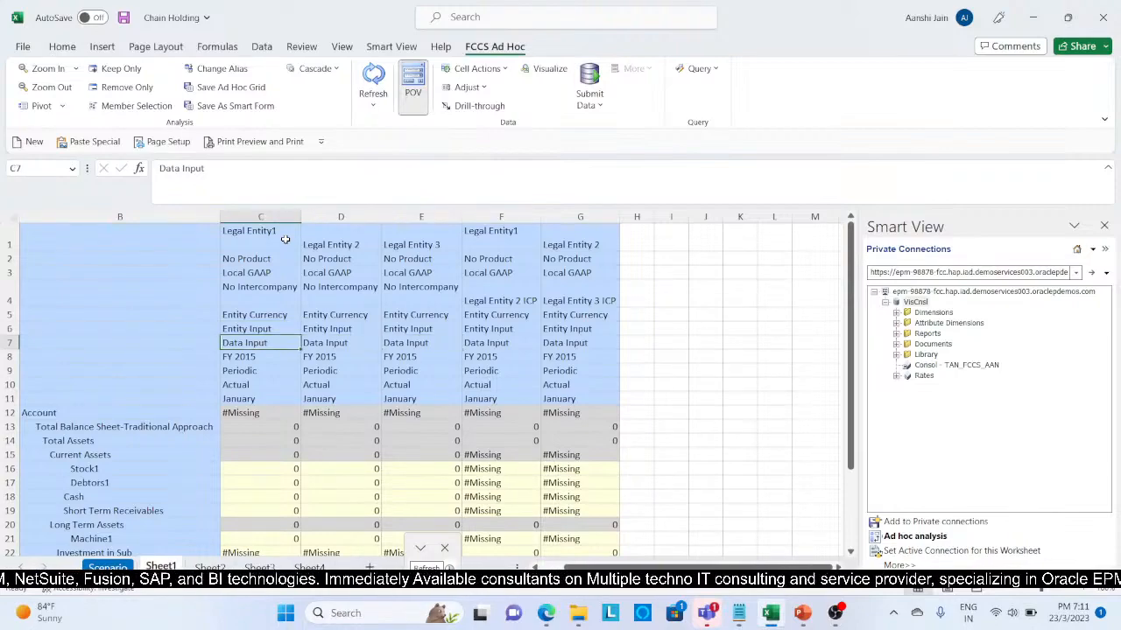
Step: Check the year, Periodic view, Actual scenario and January period members in the column headers
key(Down)
key(Right)
key(Left)
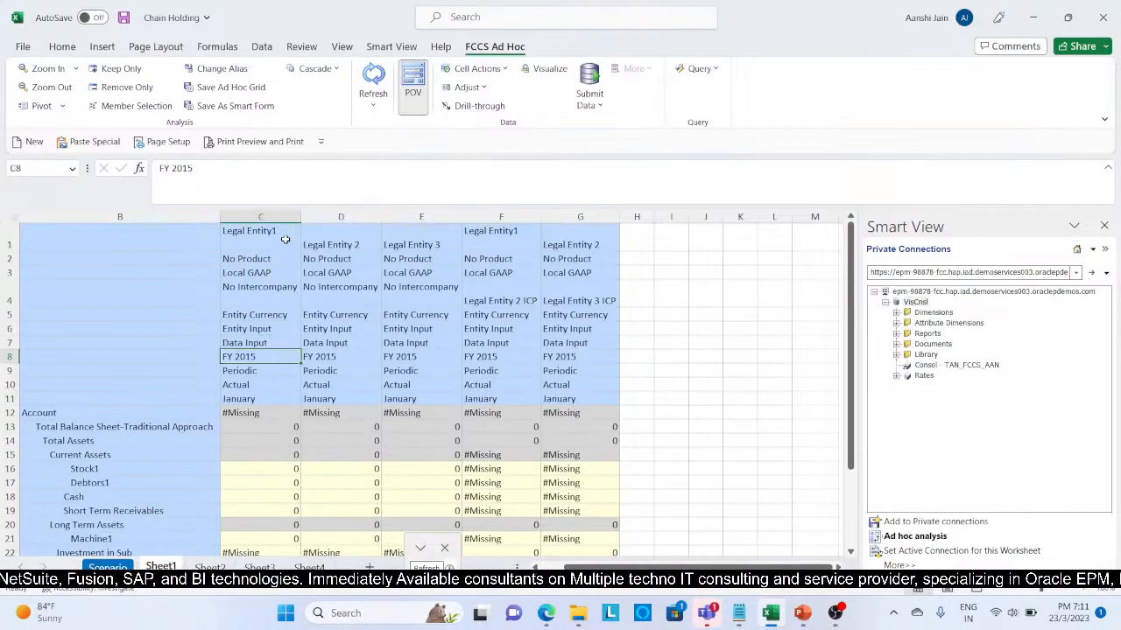
key(Down)
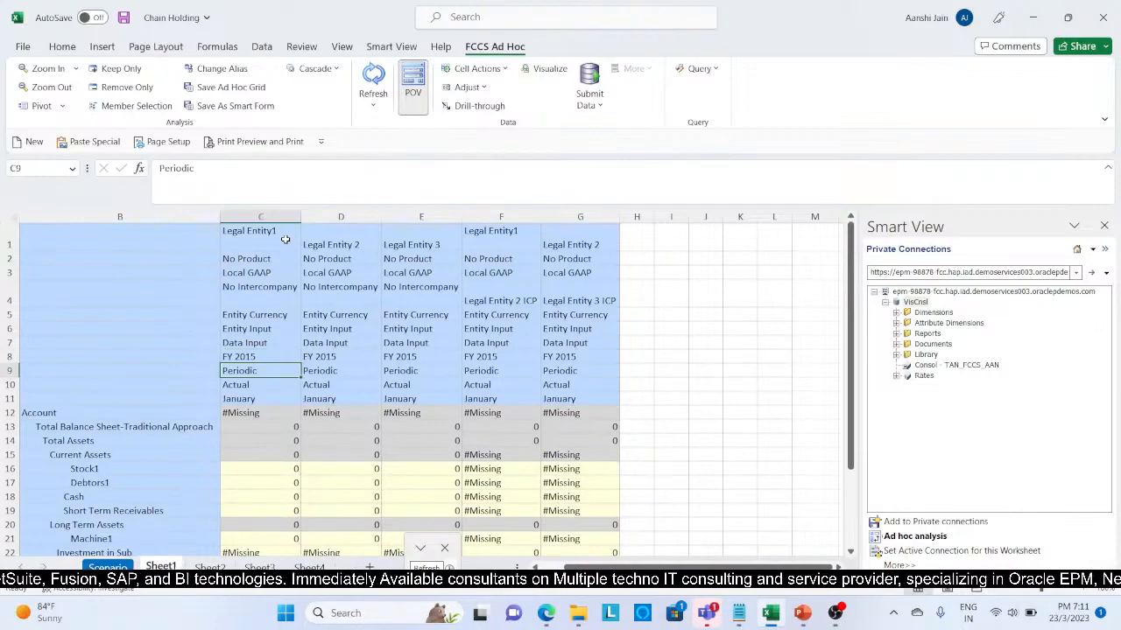
key(Right)
key(Left)
key(Left)
key(Down)
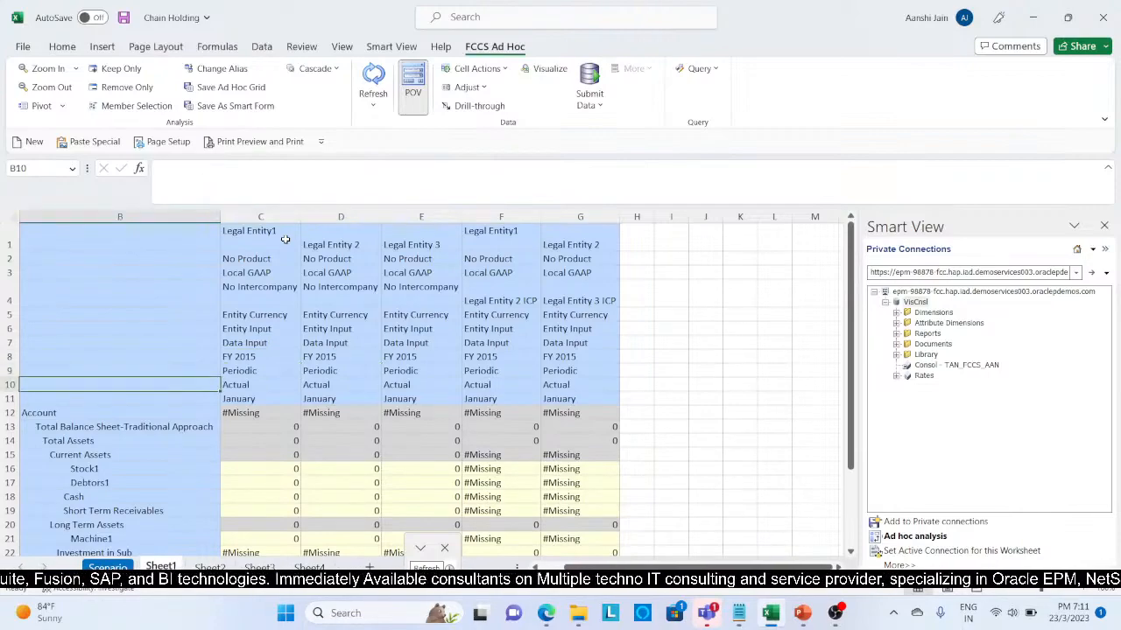
key(Right)
key(Down)
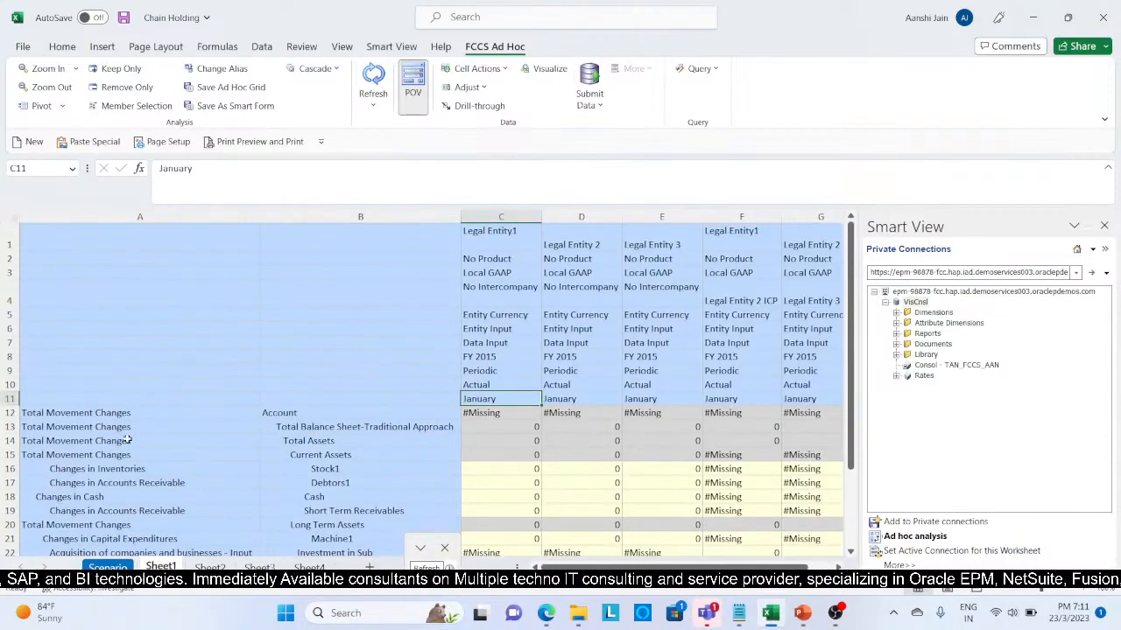
Step: Review the movement and account members in the grid's rows, and return to the intercompany columns
scroll(127, 441, down, 2)
scroll(127, 440, down, 2)
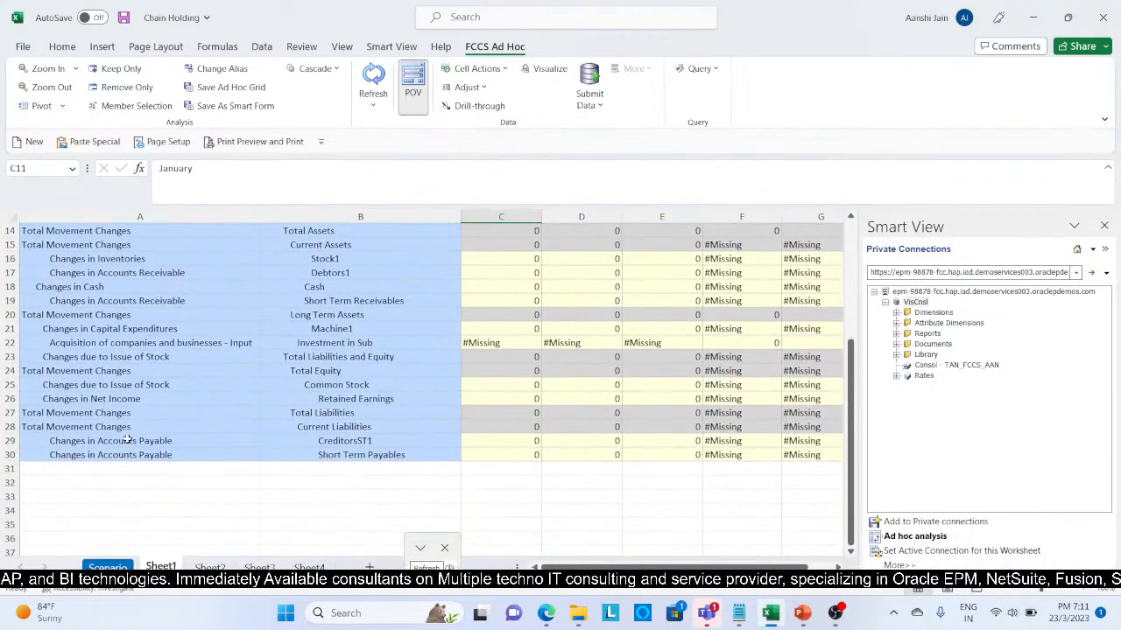
scroll(127, 440, up, 4)
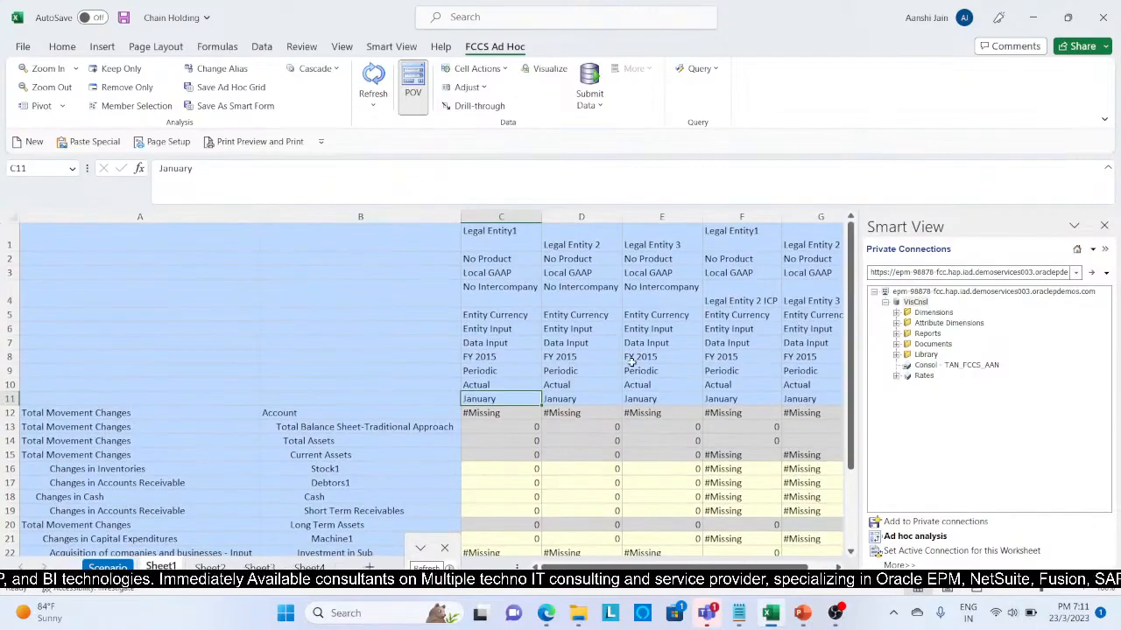
scroll(631, 361, right, 2)
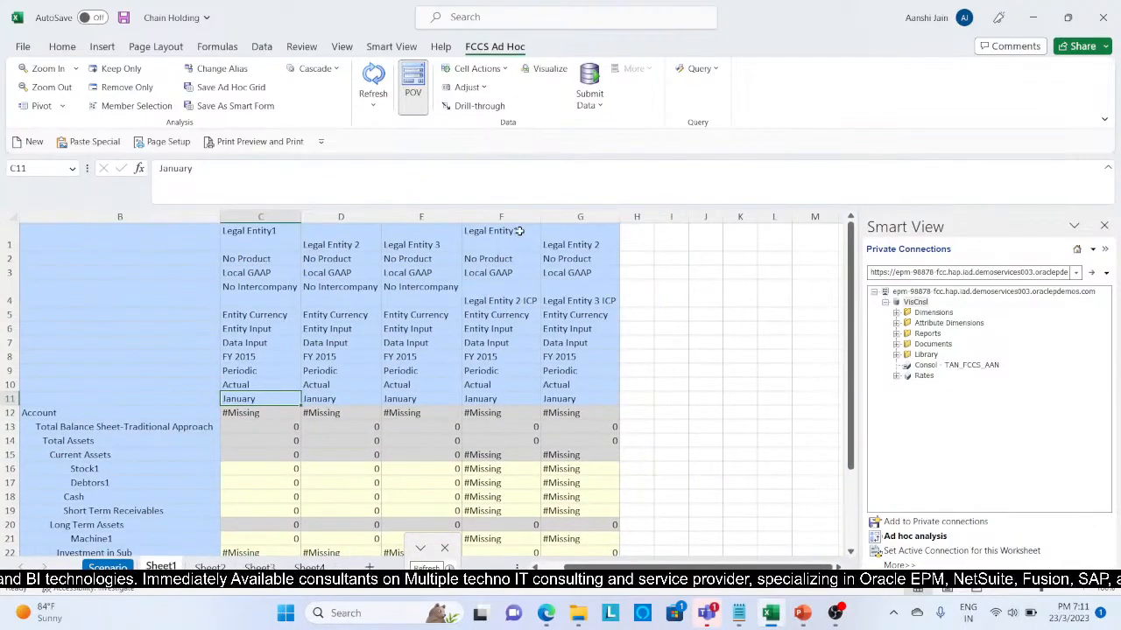
Step: Check the Legal Entity 2 ICP and Legal Entity 3 ICP members in the grid, and consult the balance sheet in the Scenario sheet
click(485, 289)
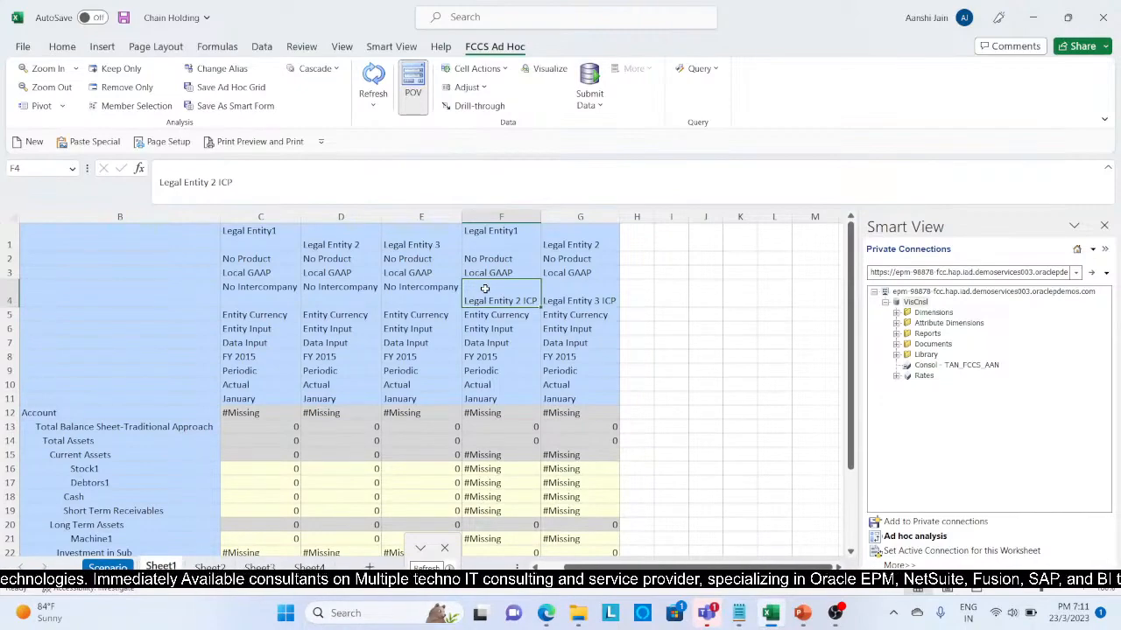
click(589, 293)
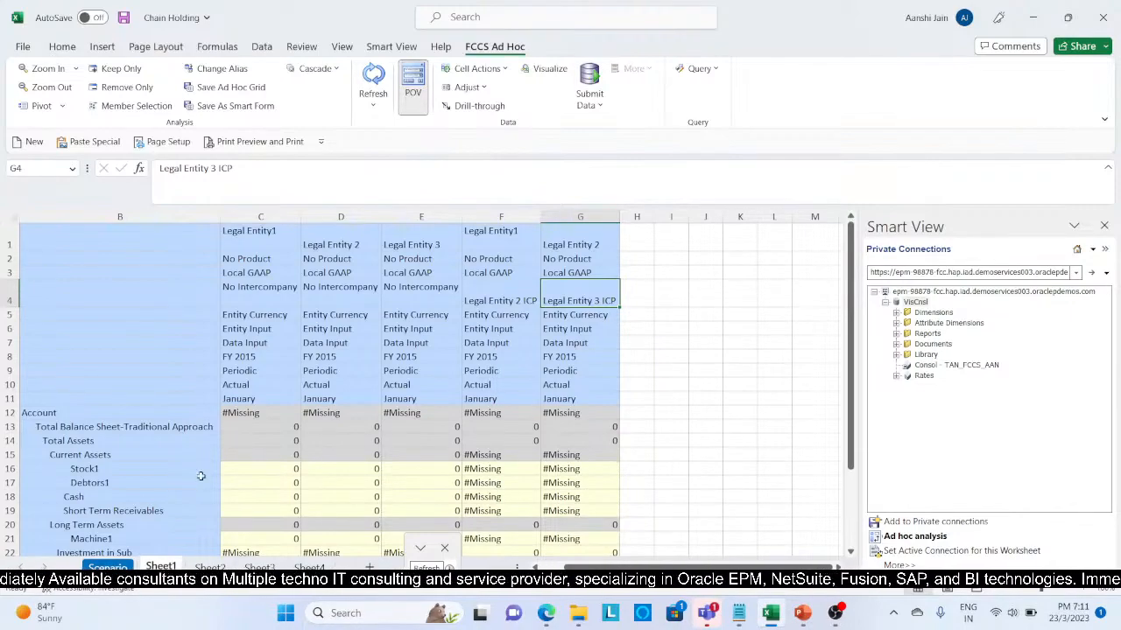
click(118, 566)
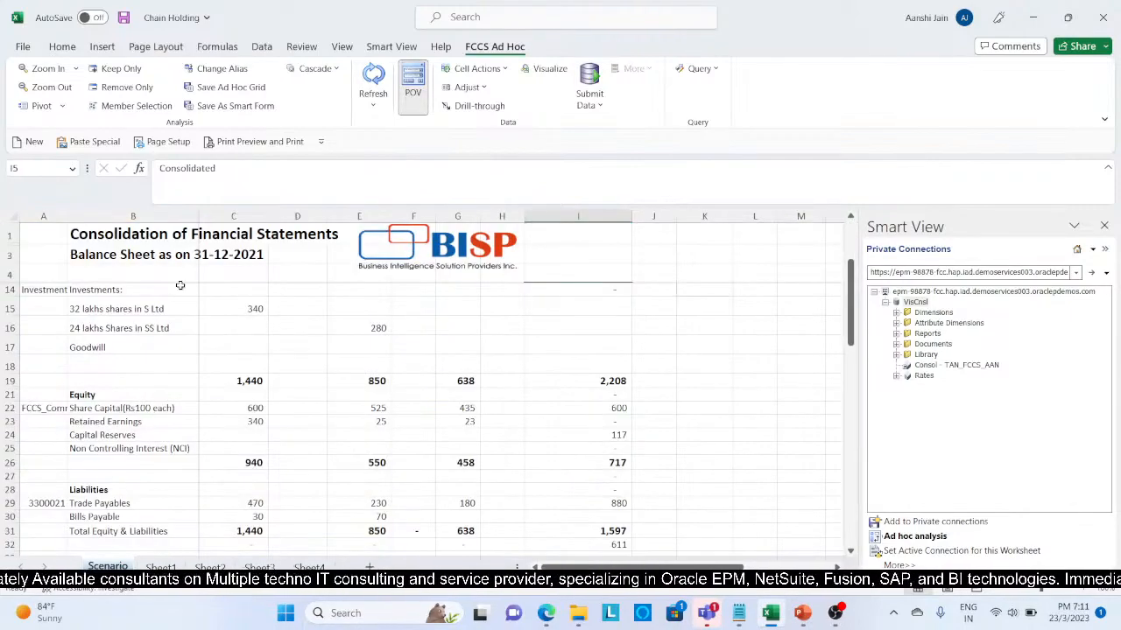
scroll(162, 406, up, 5)
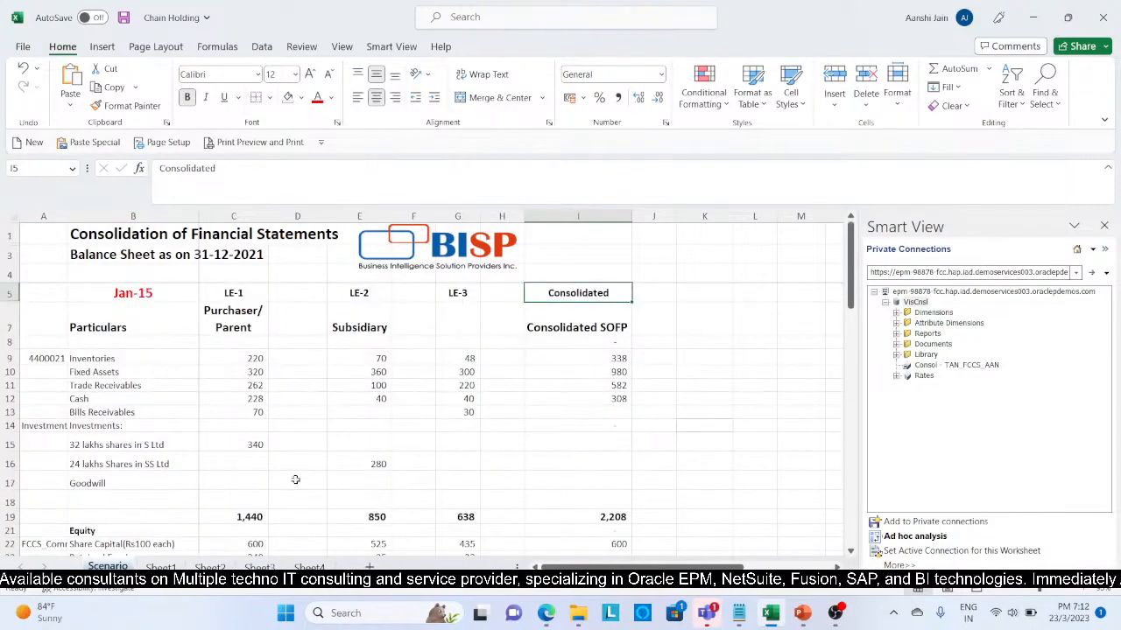
Step: In Sheet1's grid, enter Stock1 values of 220 for Legal Entity1, 70 for Legal Entity 2 and 48 for Legal Entity 3
click(163, 567)
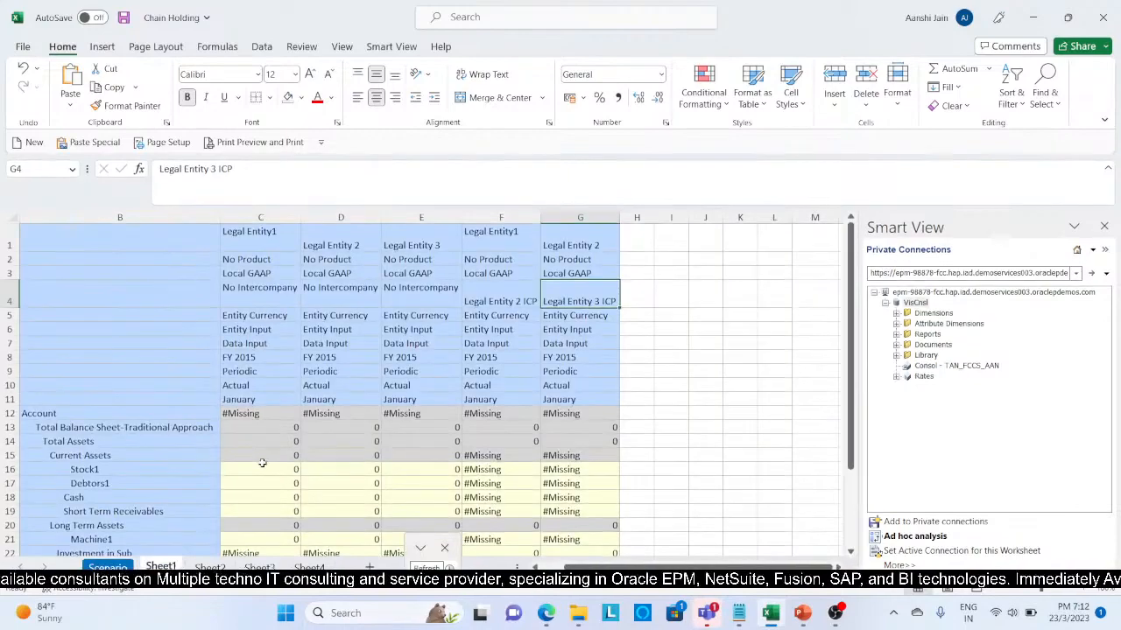
click(262, 469)
text(220)
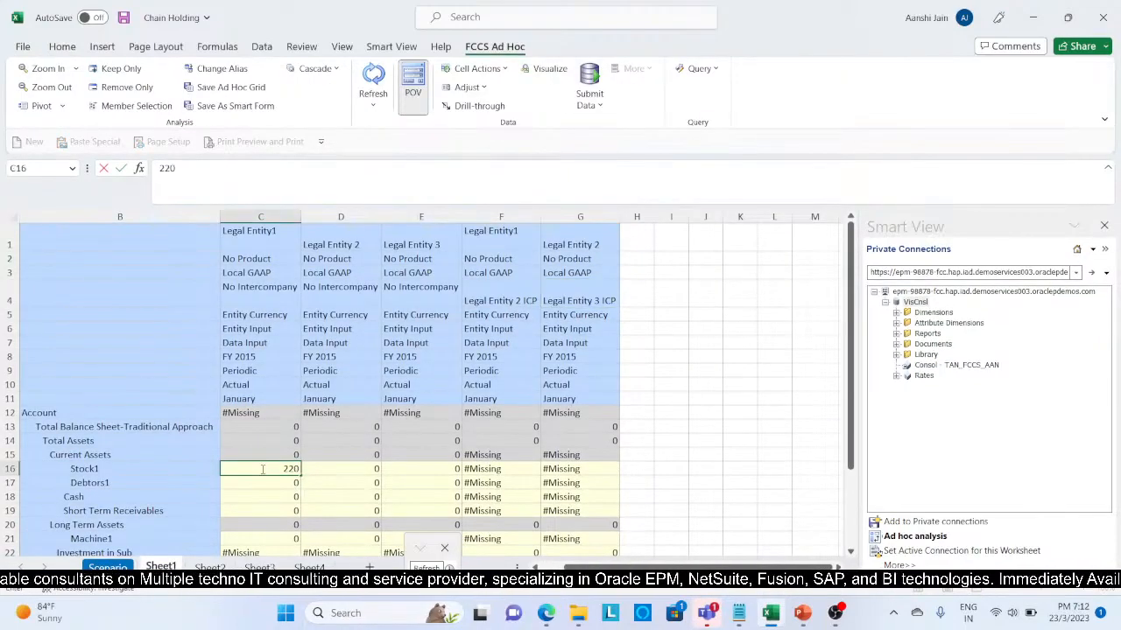
key(Tab)
text(70)
key(Tab)
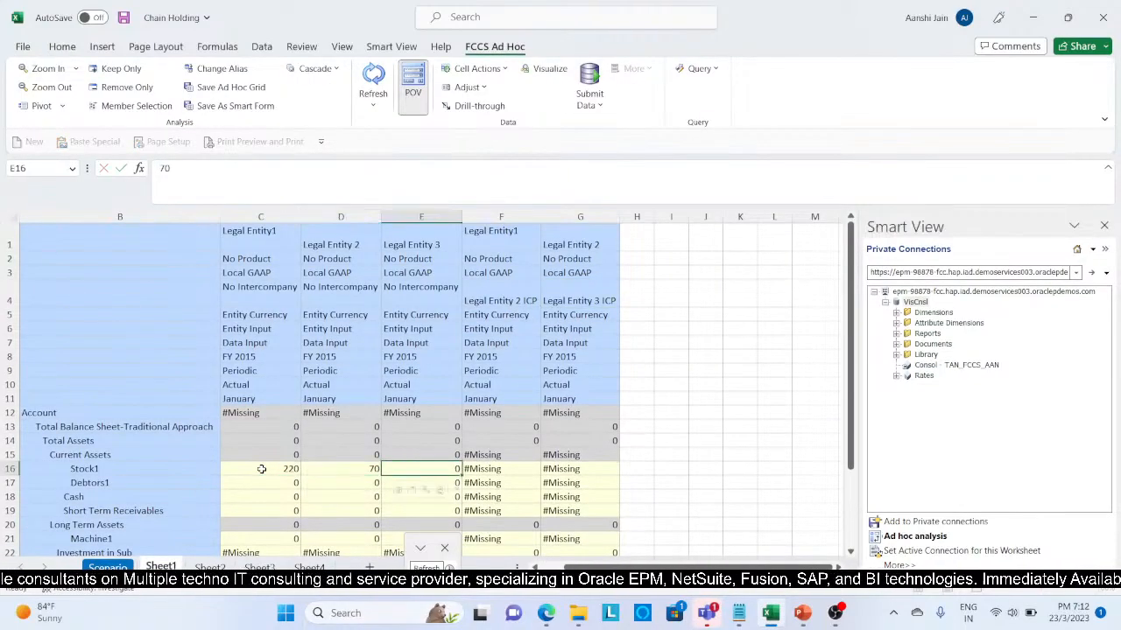
text(48)
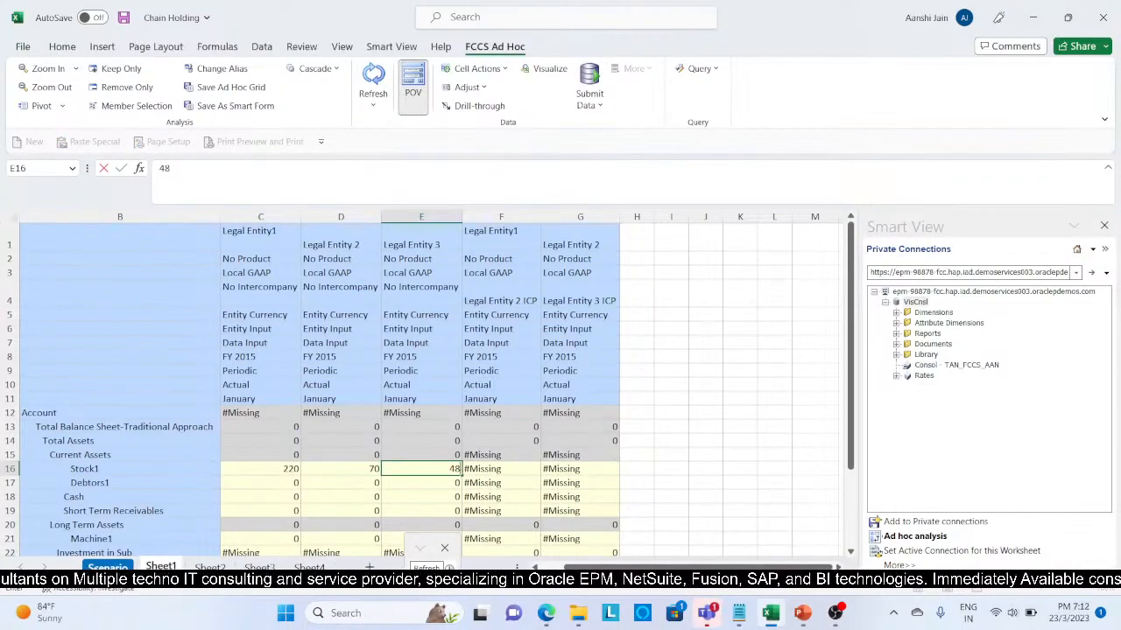
key(Return)
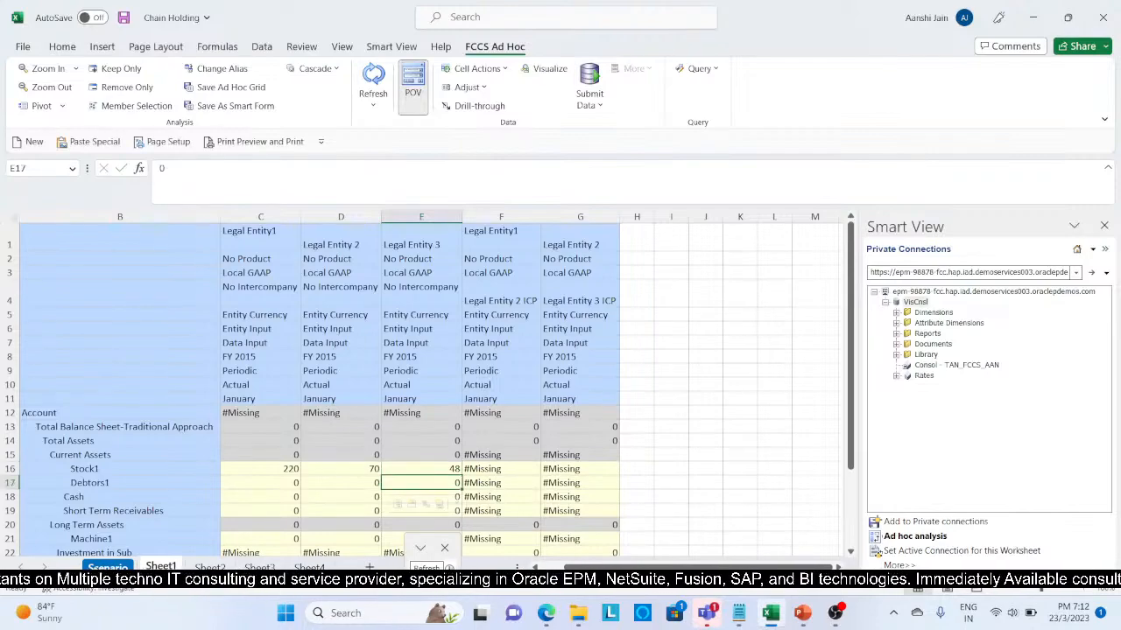
Step: Enter the trade receivables from the Scenario sheet in the Debtors1 row: 262, 100 and 220 for Legal Entities 1, 2 and 3
click(107, 568)
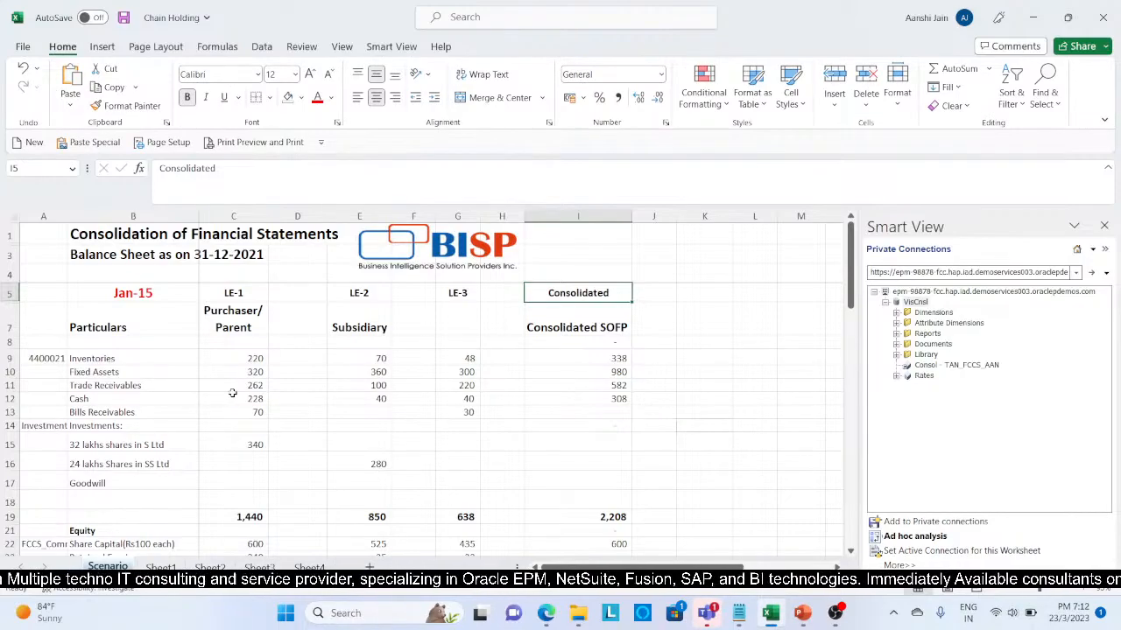
click(161, 567)
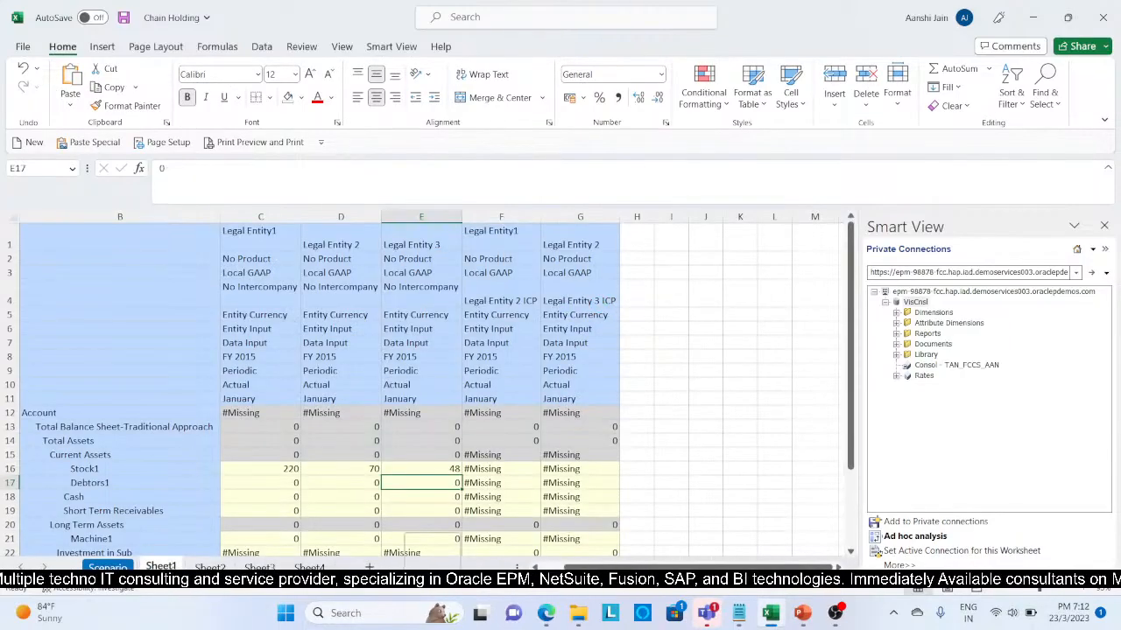
click(286, 483)
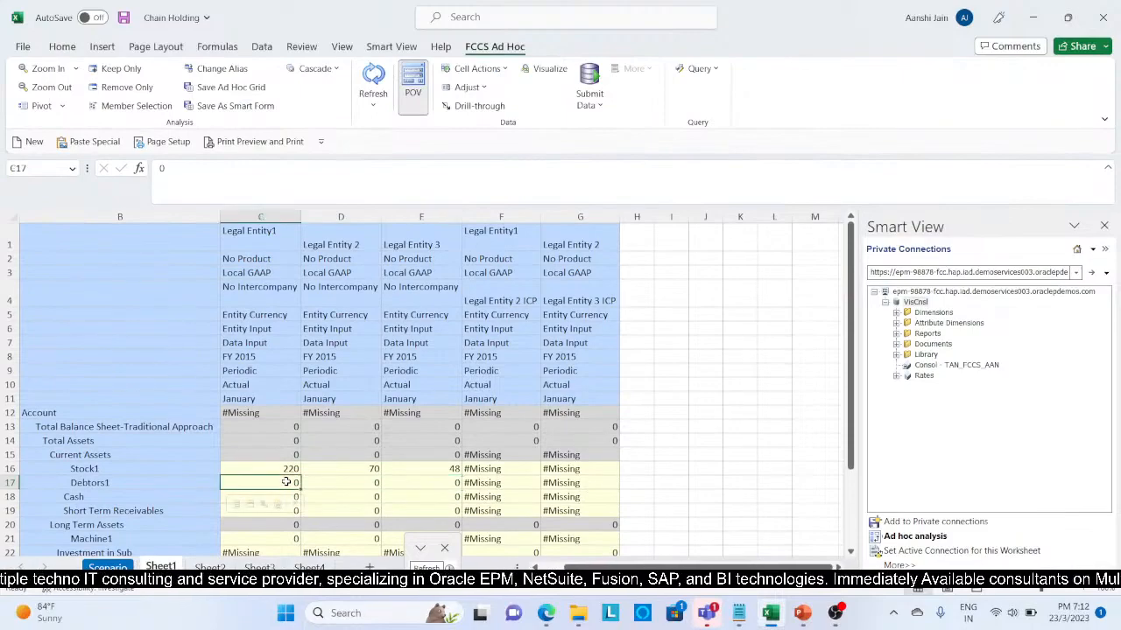
text(262)
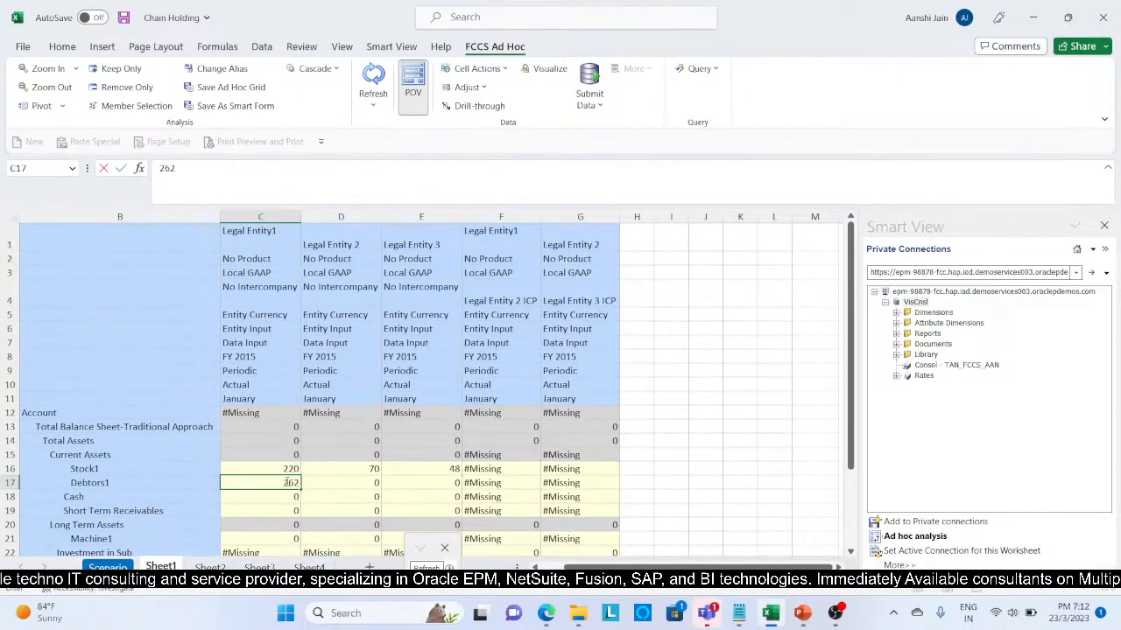
key(Tab)
text(100)
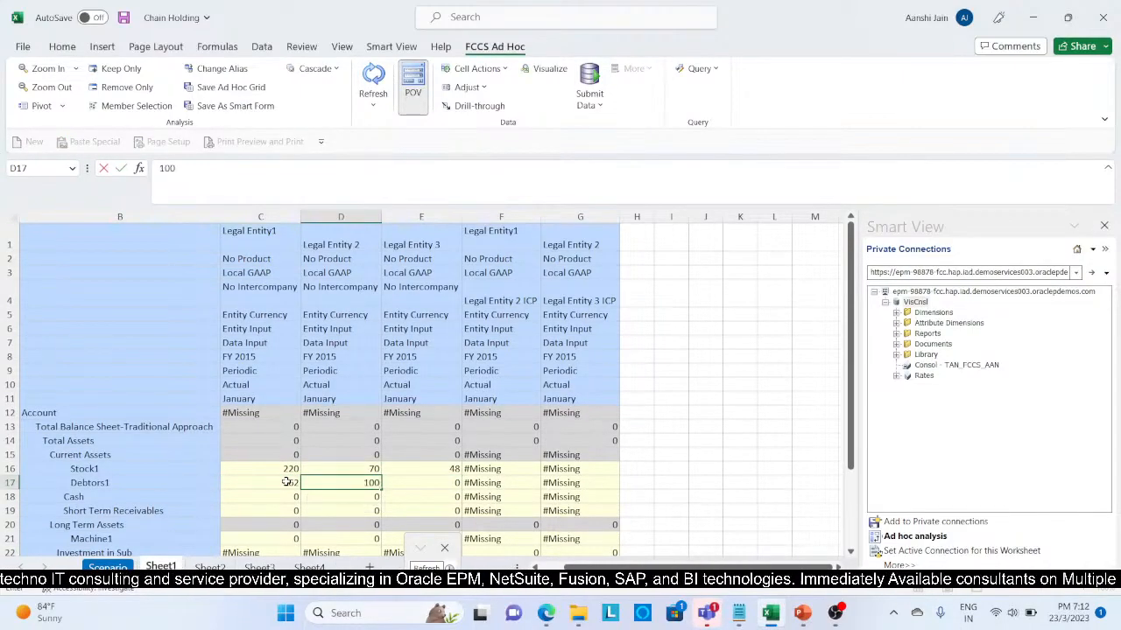
key(Tab)
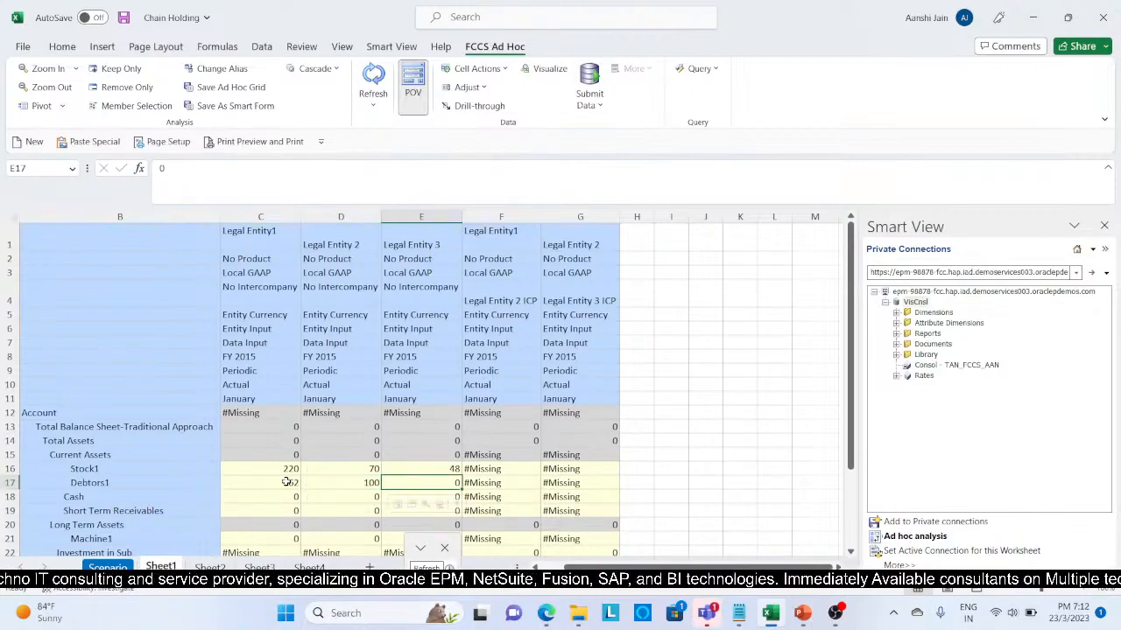
text(220)
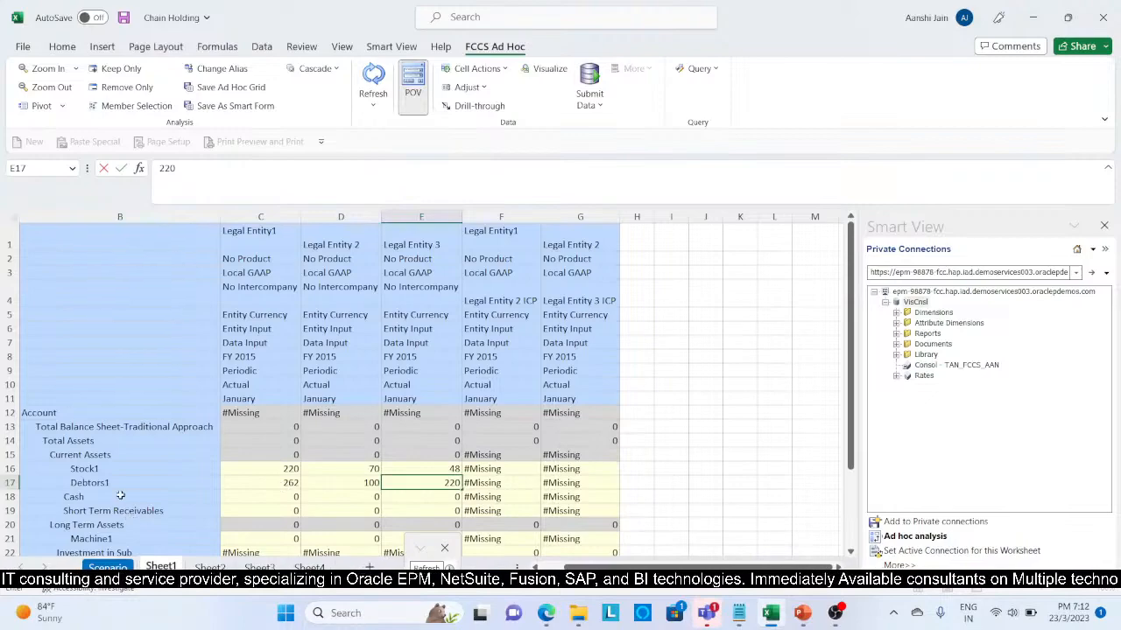
Step: Enter the cash balances from the Scenario sheet in the Cash row: 228, 40 and 40 for Legal Entities 1, 2 and 3
click(107, 567)
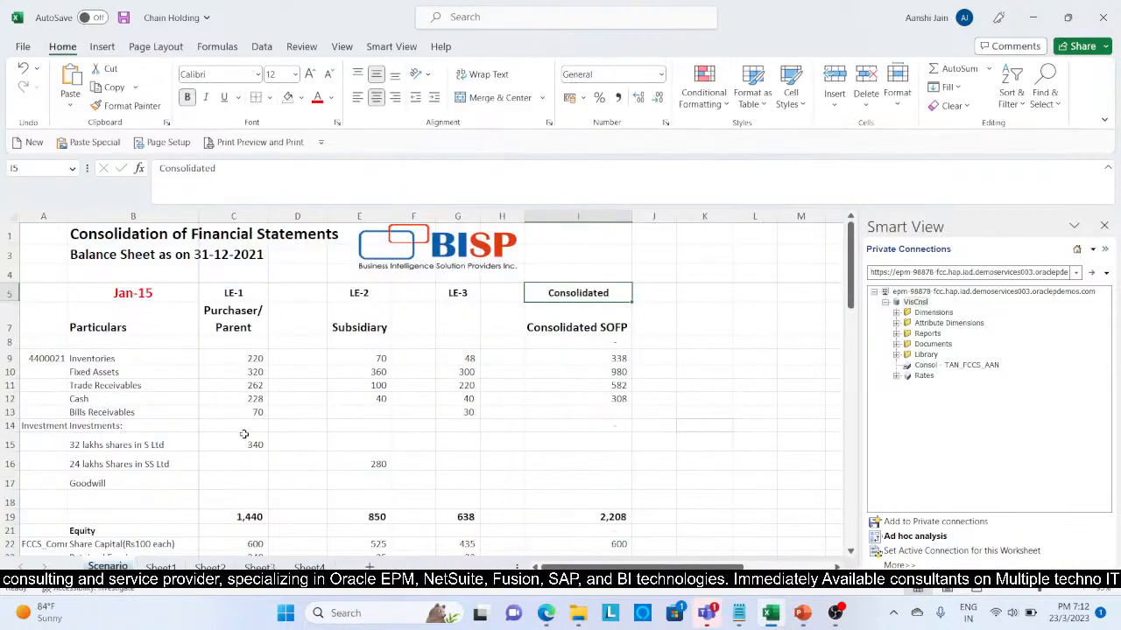
click(218, 400)
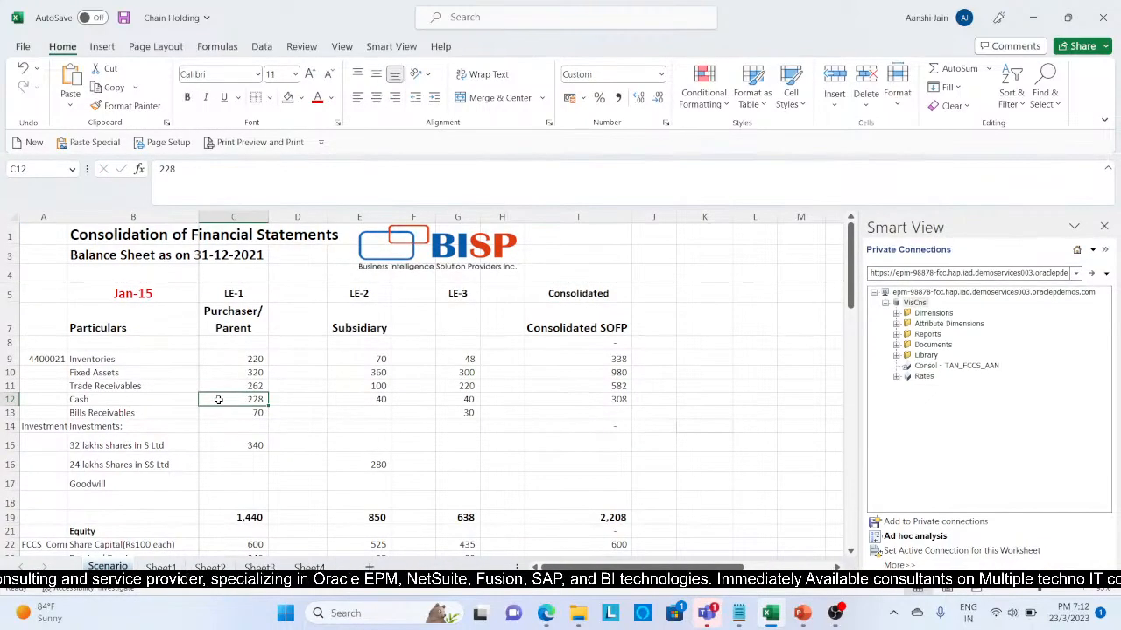
click(161, 566)
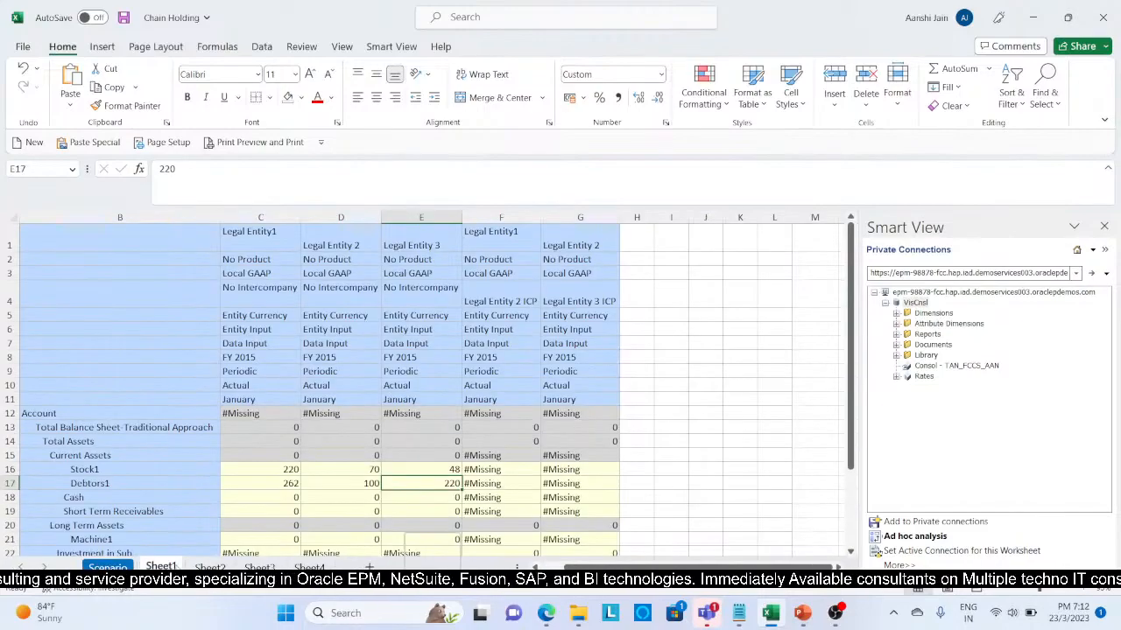
click(253, 498)
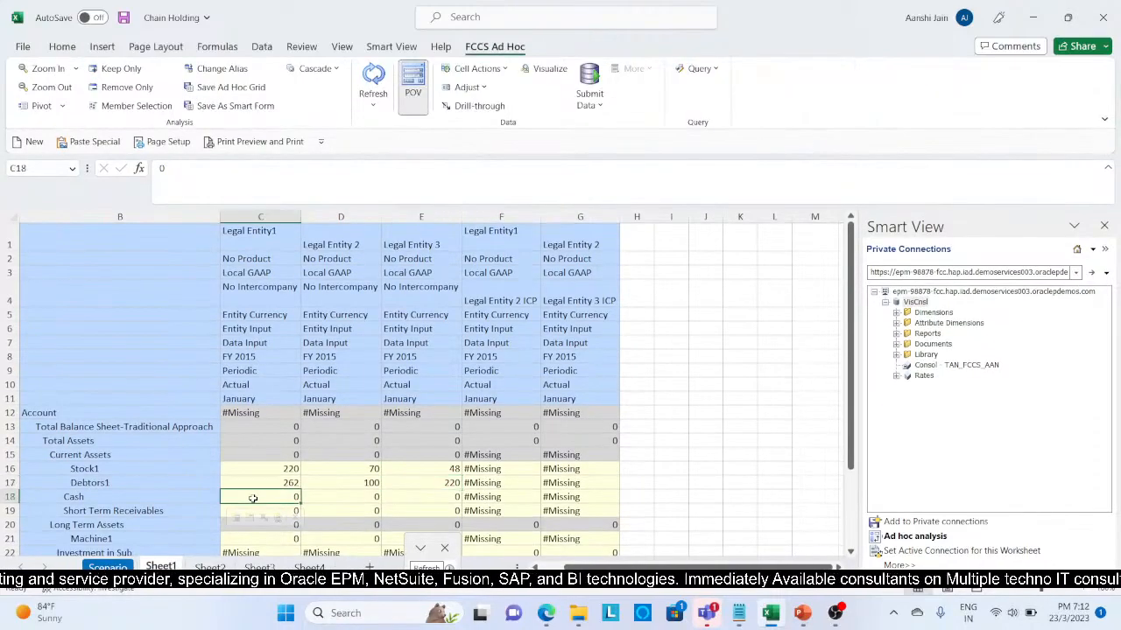
text(228)
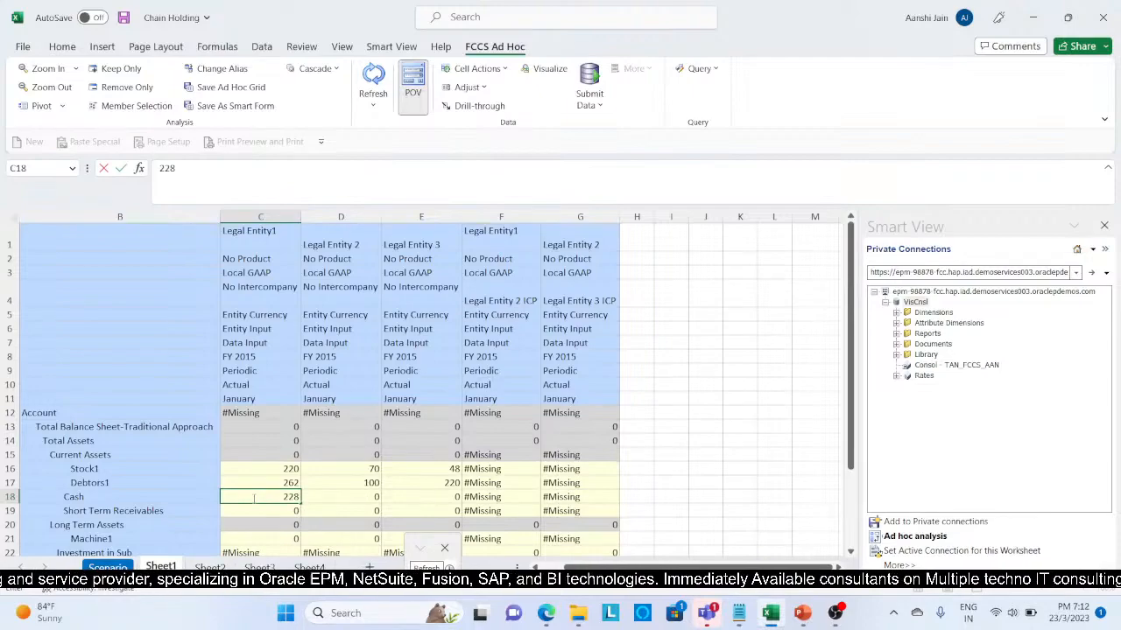
key(Tab)
text(40)
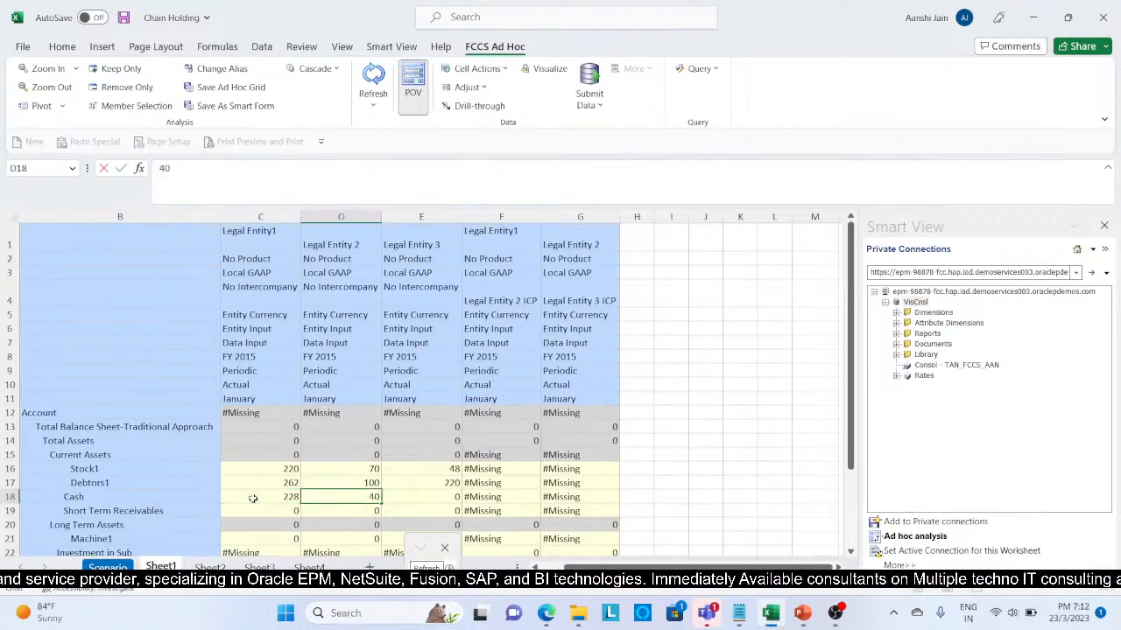
key(Tab)
text(40)
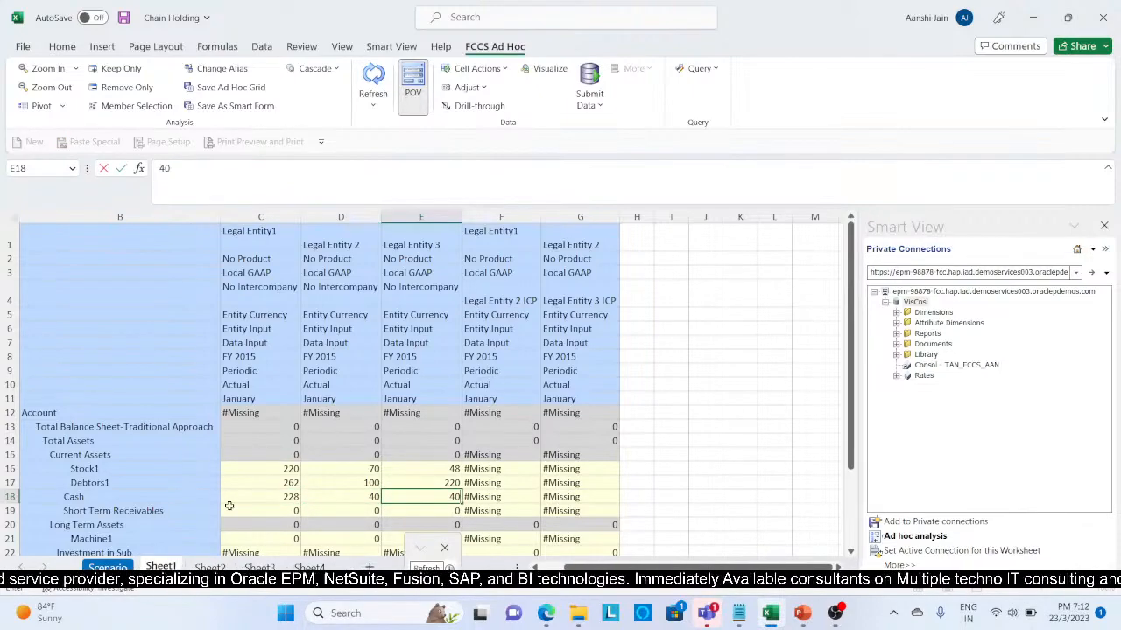
key(Return)
Step: Enter the bills receivable in the Short Term Receivables row: 70 for Legal Entity1 and 30 for Legal Entity 3
click(108, 568)
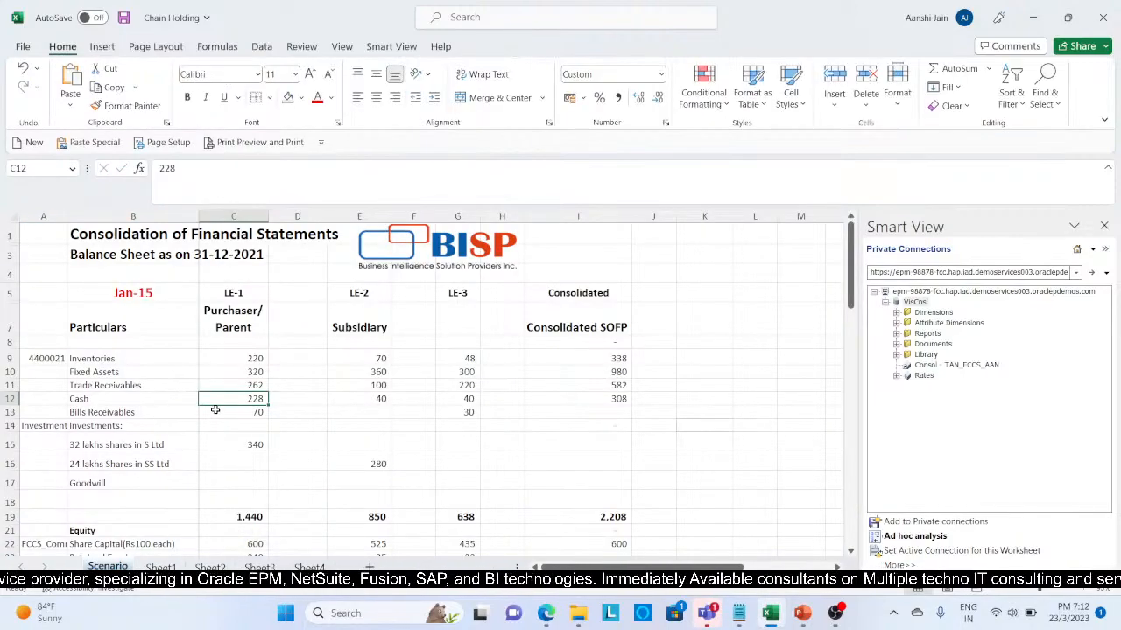
click(161, 569)
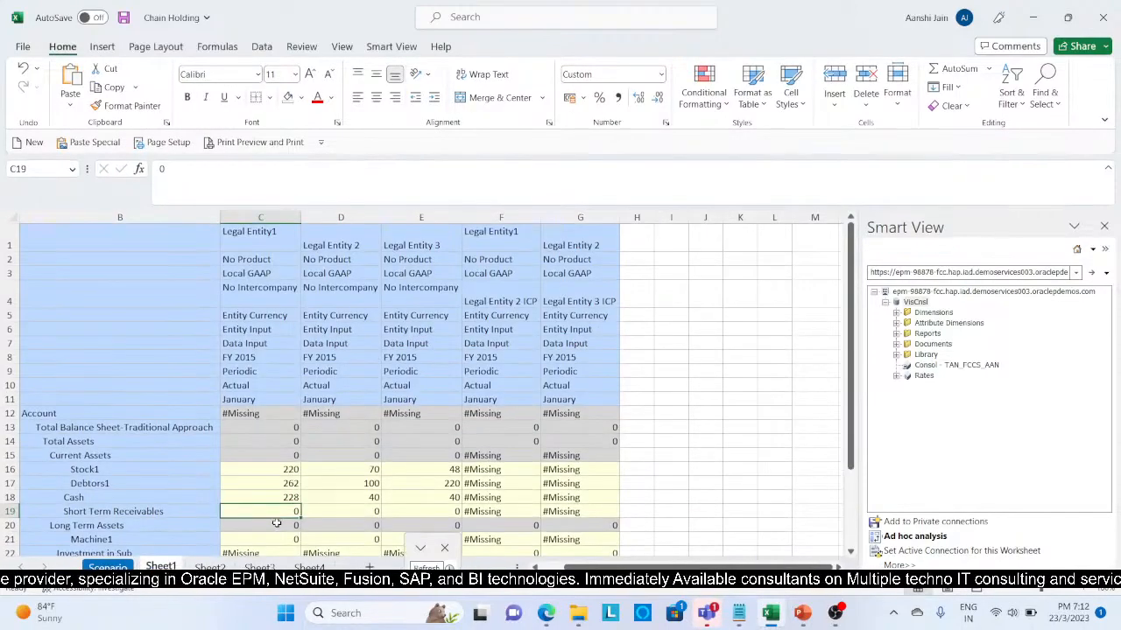
text(70)
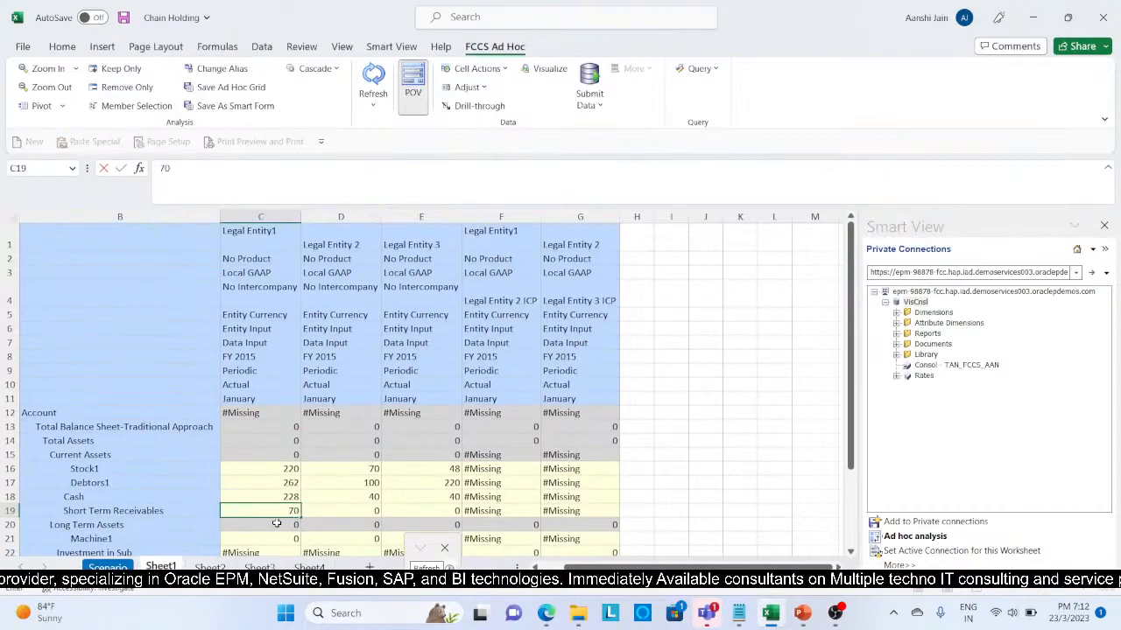
key(Tab)
key(Tab)
text(30)
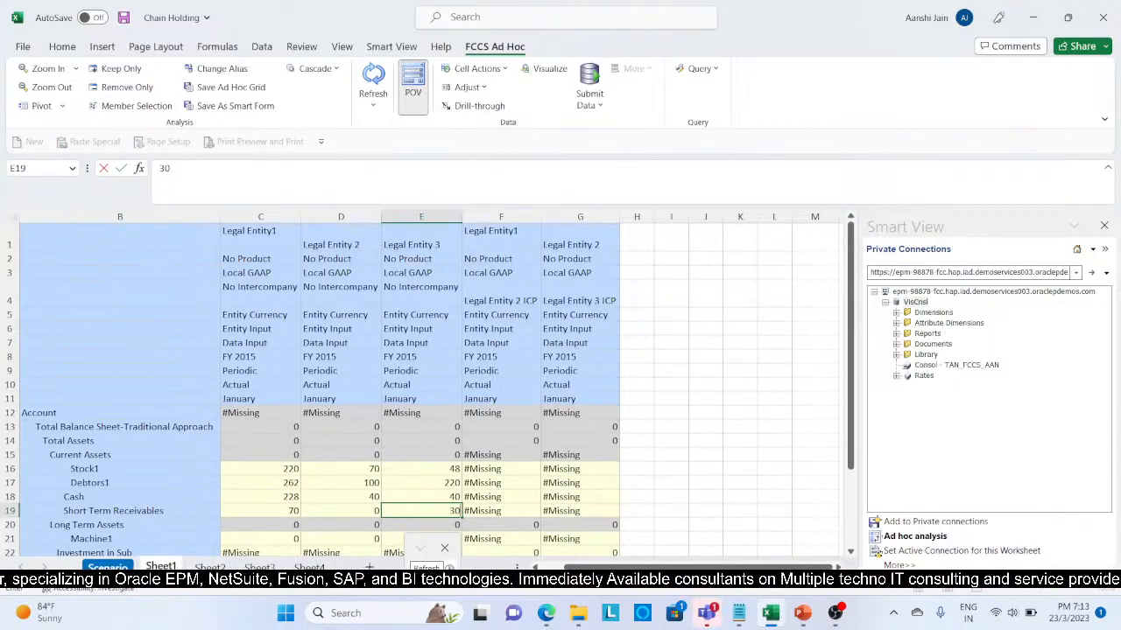
click(231, 470)
Step: Enter the fixed assets from the Scenario sheet in the Machine1 row: 320, 360 and 300 for Legal Entities 1, 2 and 3
scroll(231, 469, down, 1)
scroll(231, 469, down, 1)
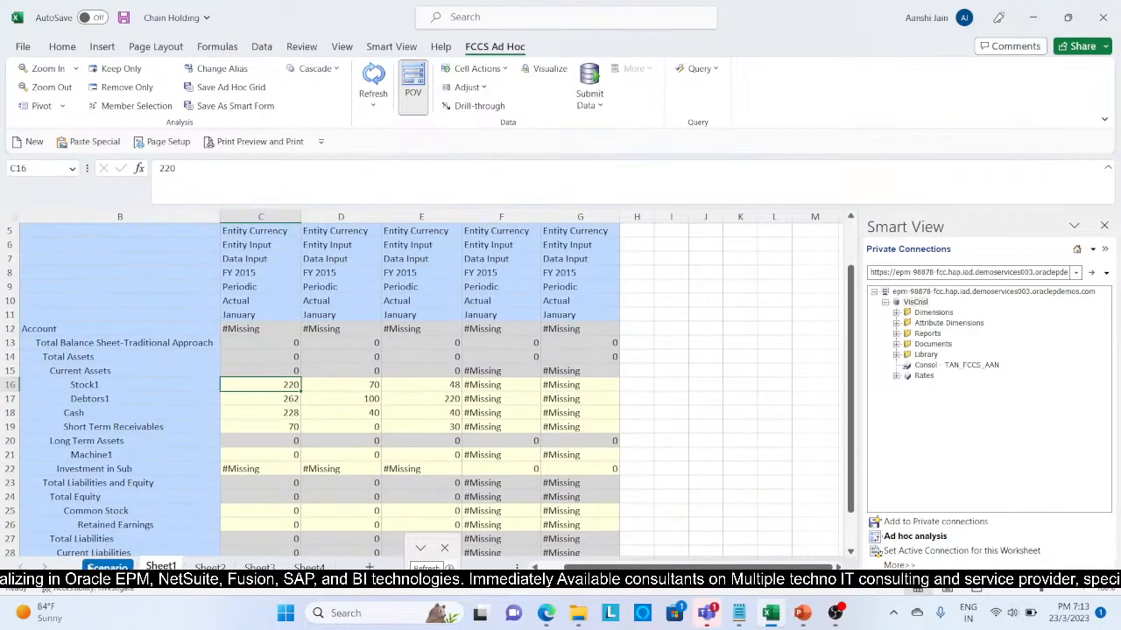
click(108, 567)
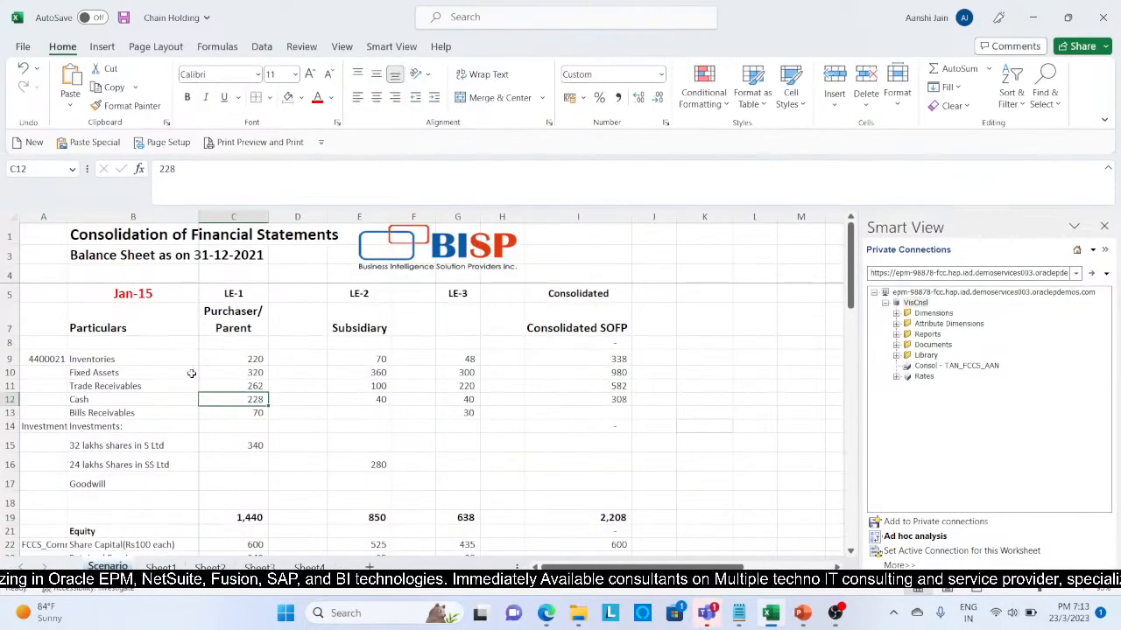
click(160, 567)
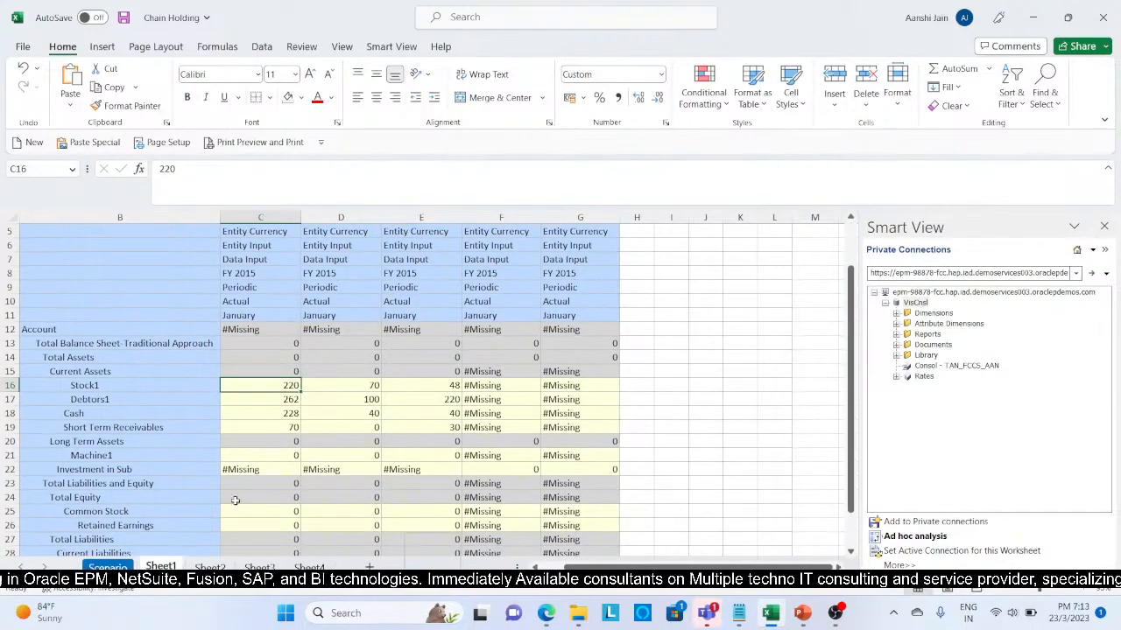
click(265, 456)
text(32)
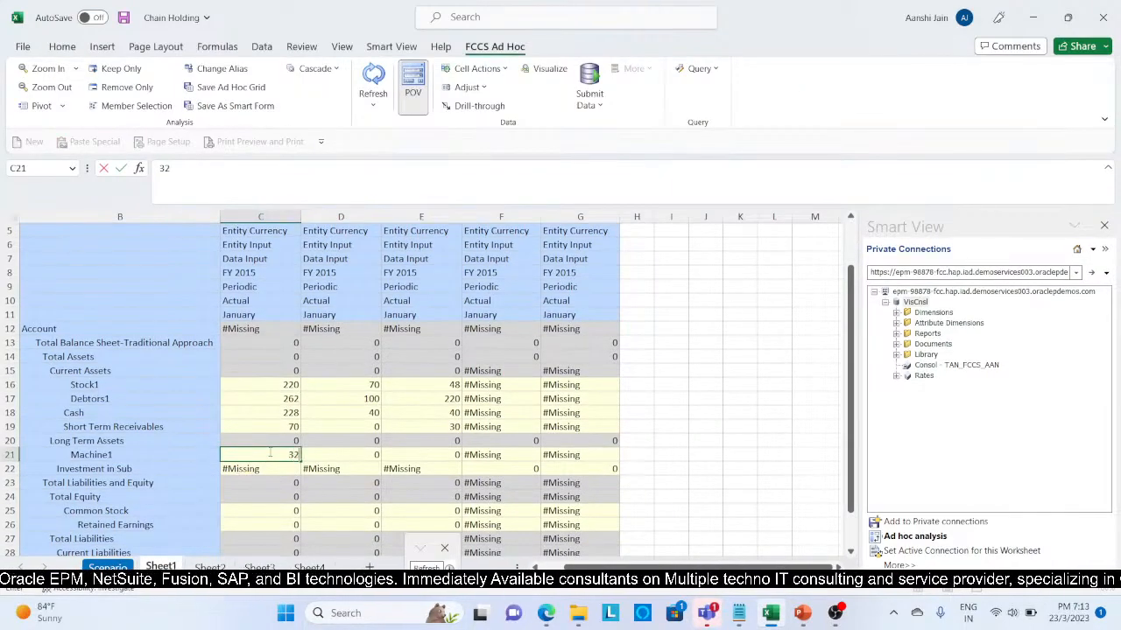
text(0)
key(Tab)
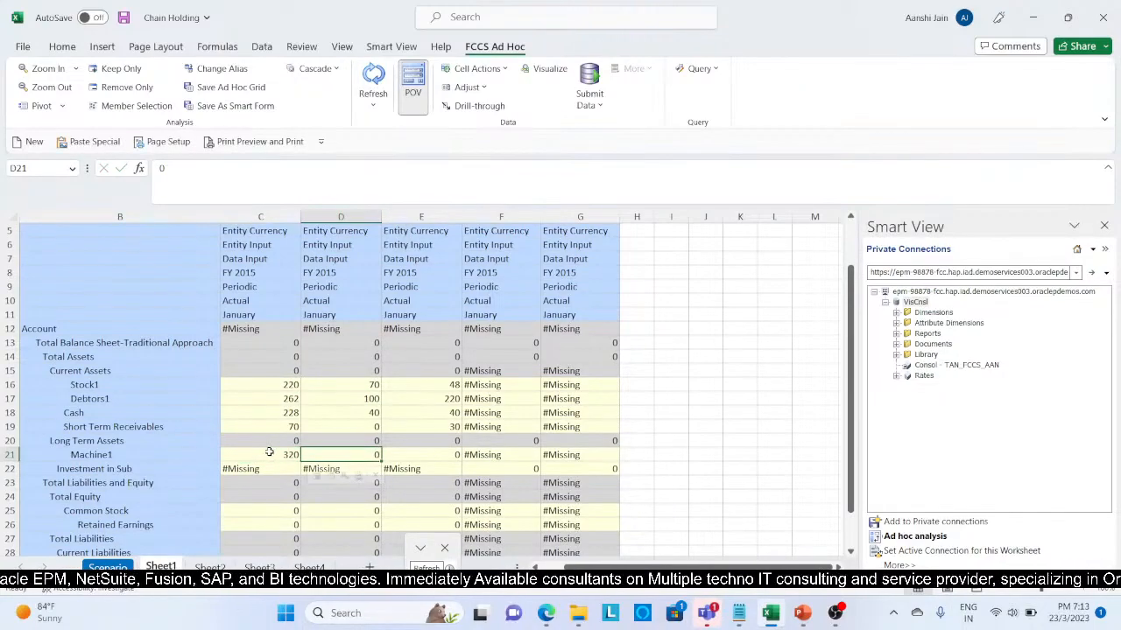
text(360)
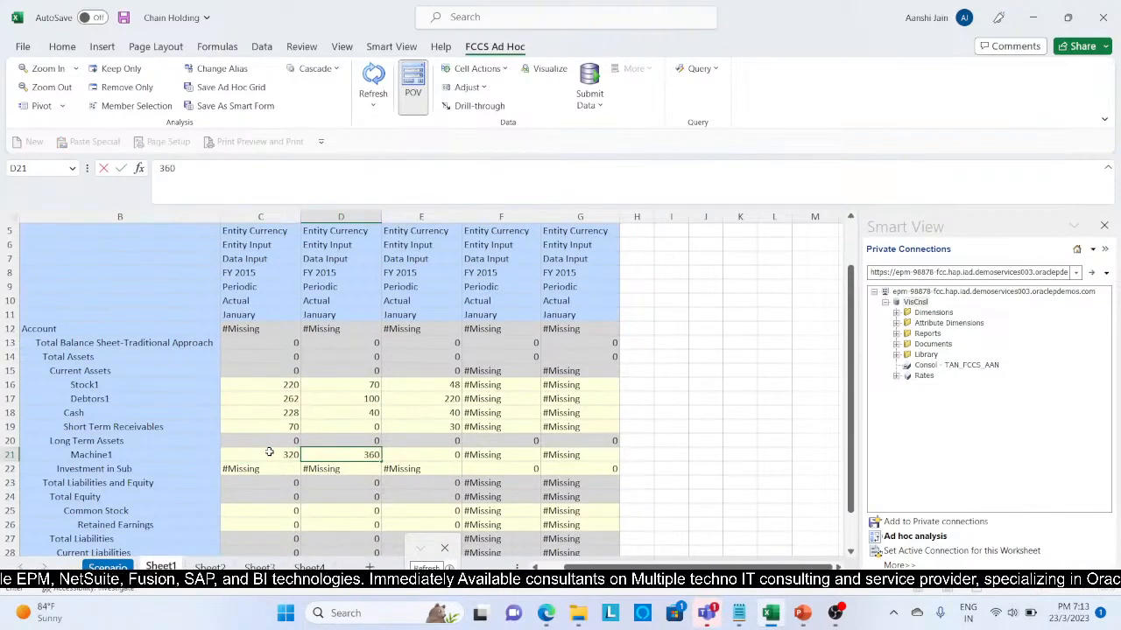
key(Tab)
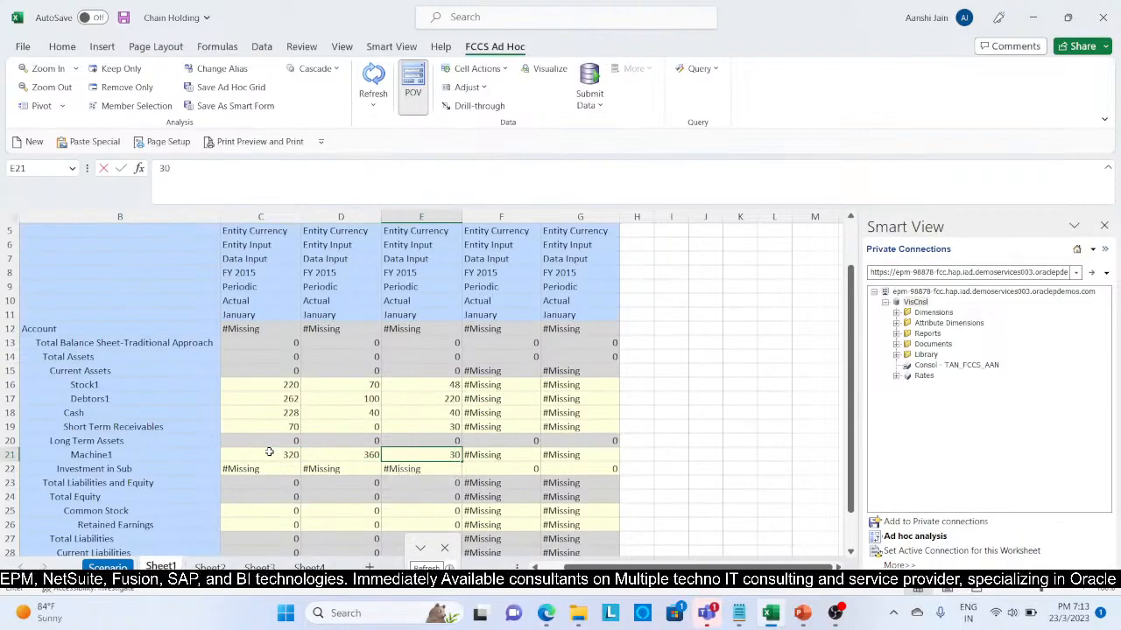
text(300)
key(Return)
key(Left)
key(Left)
key(Left)
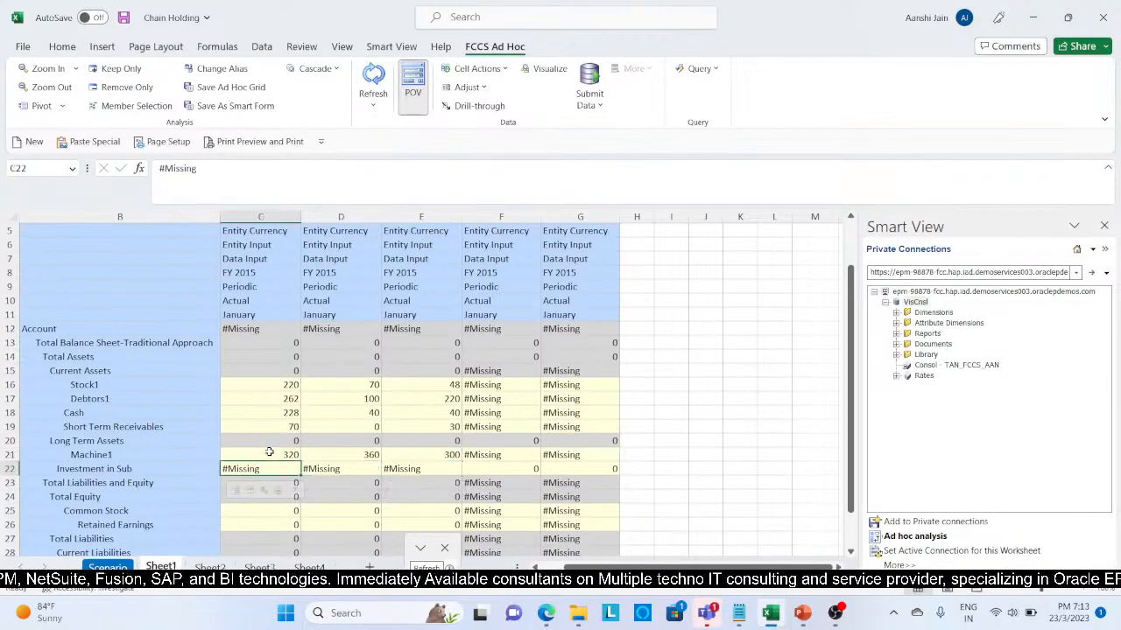
Step: Enter the share capital from the Scenario sheet in the Common Stock row: 600, 525 and 435 for Legal Entities 1, 2 and 3
key(Right)
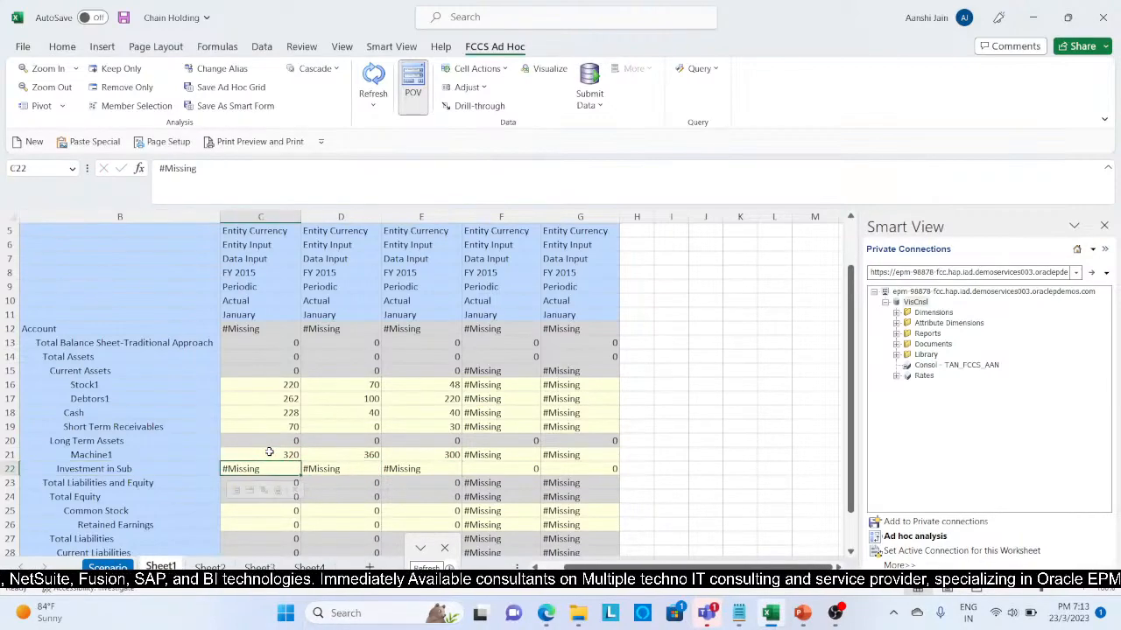
key(Down)
key(Down)
key(Down)
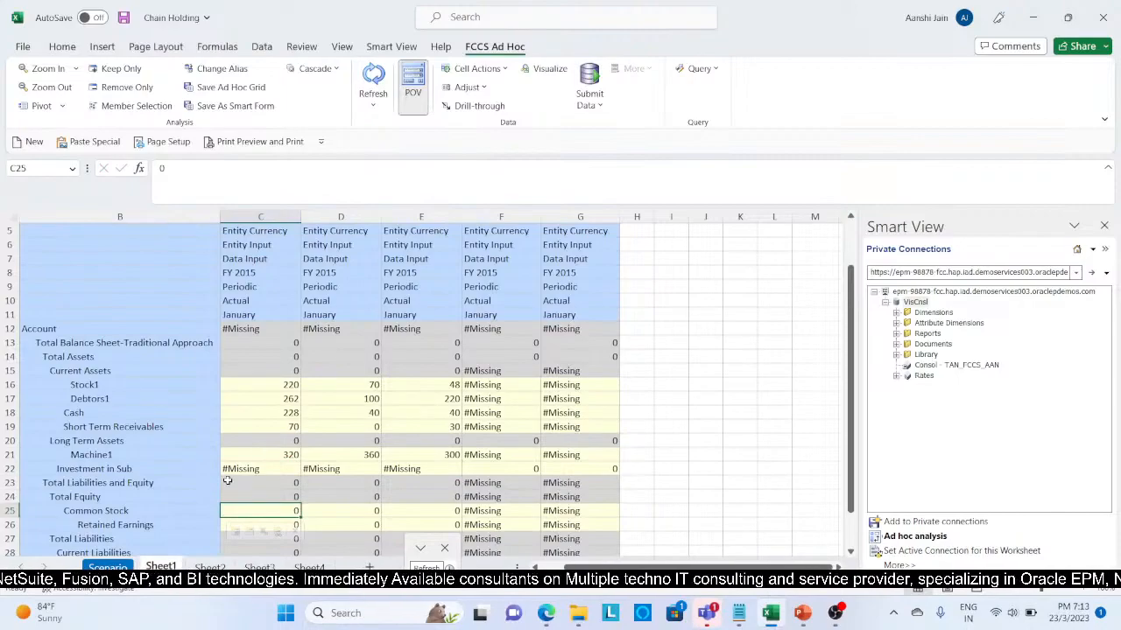
click(108, 567)
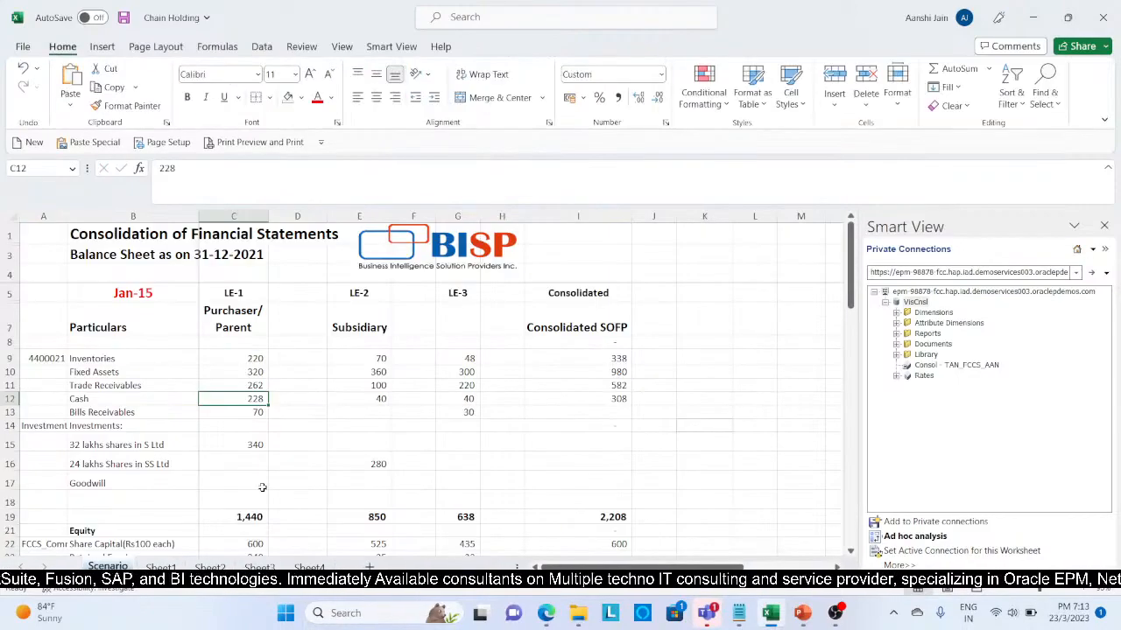
scroll(262, 488, down, 2)
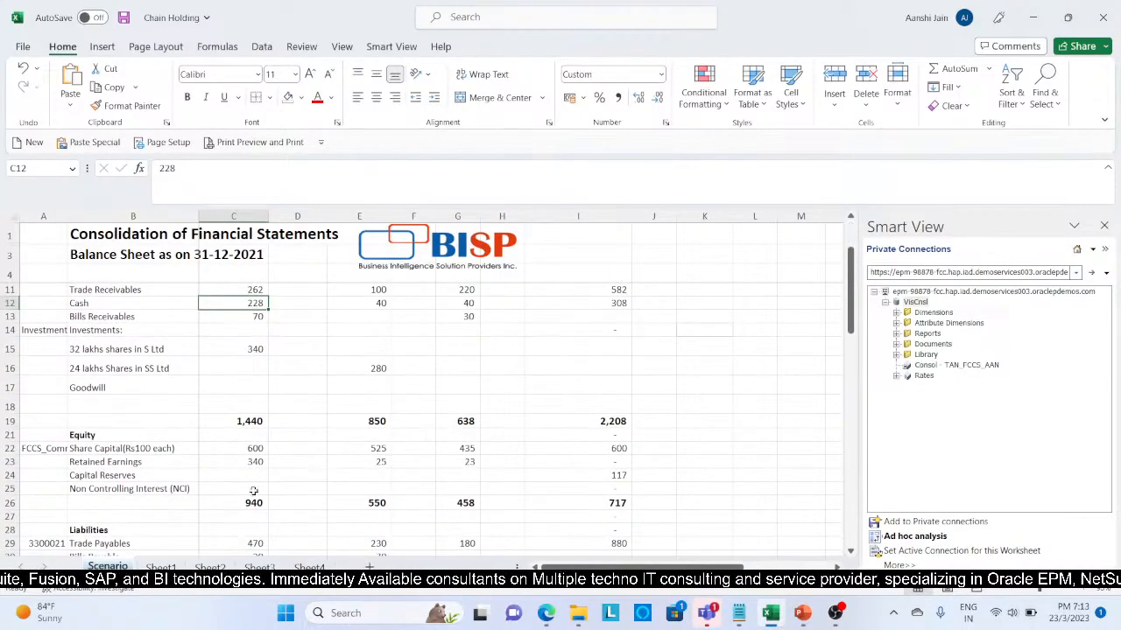
click(161, 567)
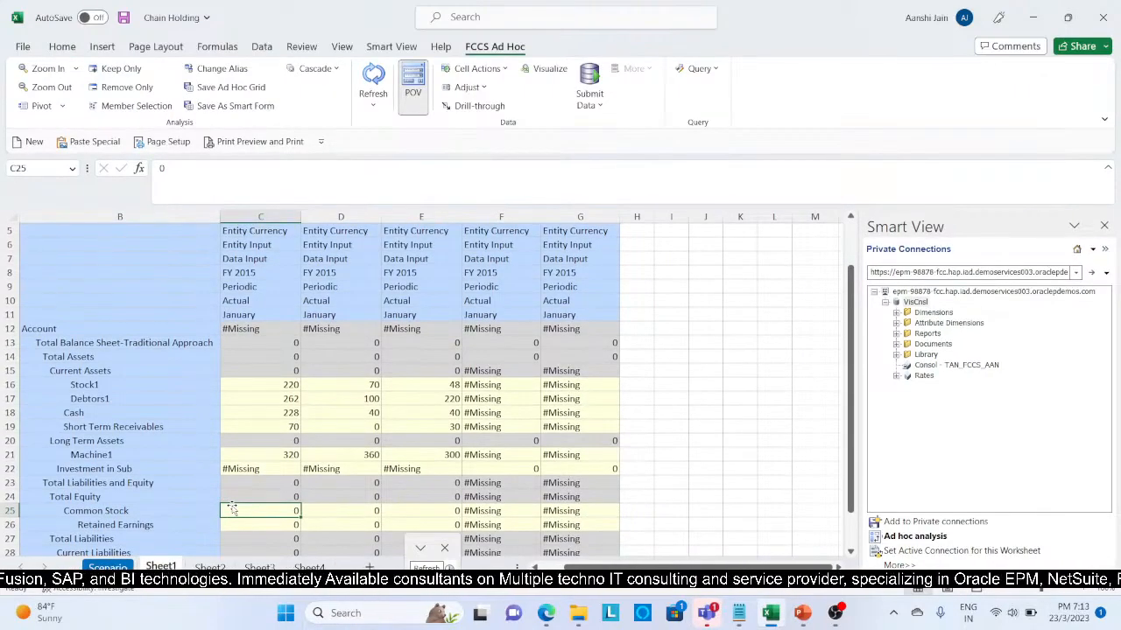
text(600)
key(Tab)
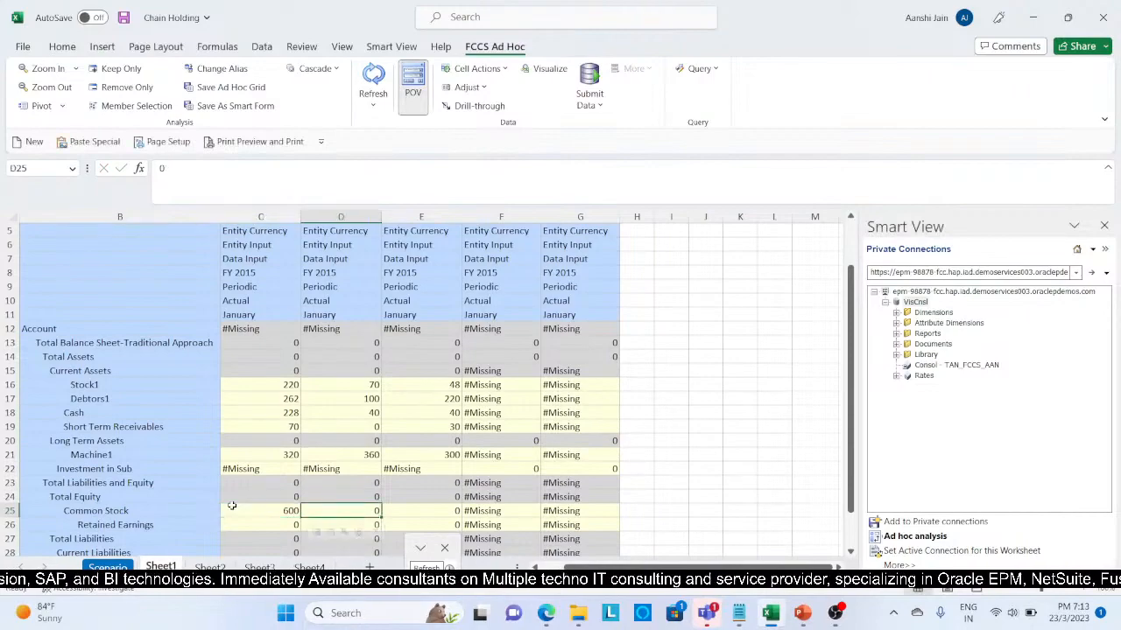
text(525)
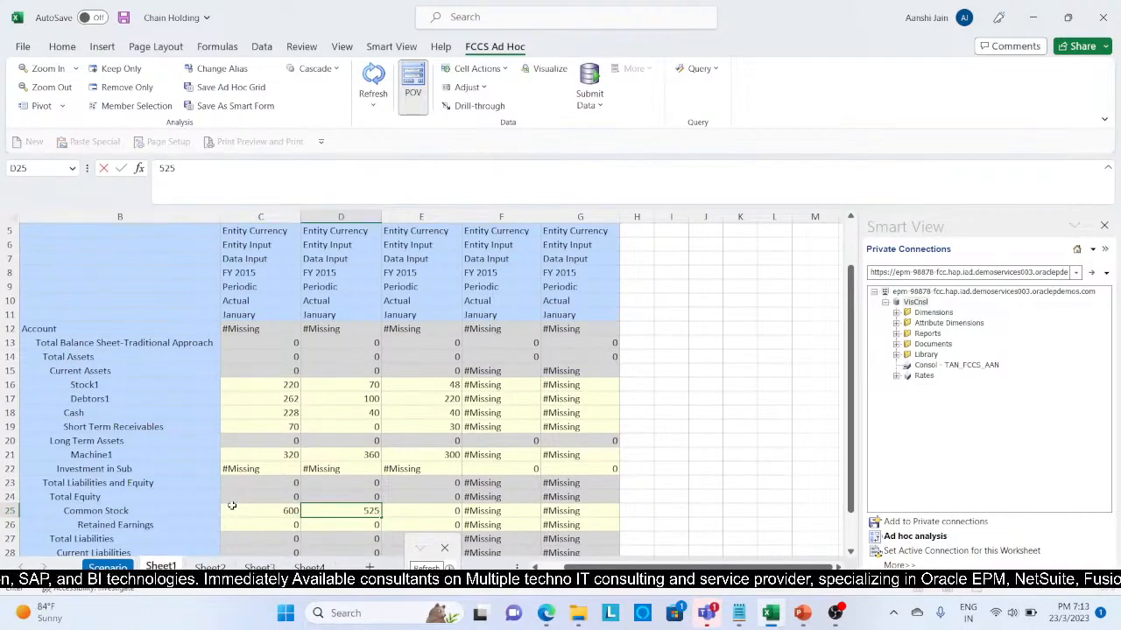
key(Tab)
text(435)
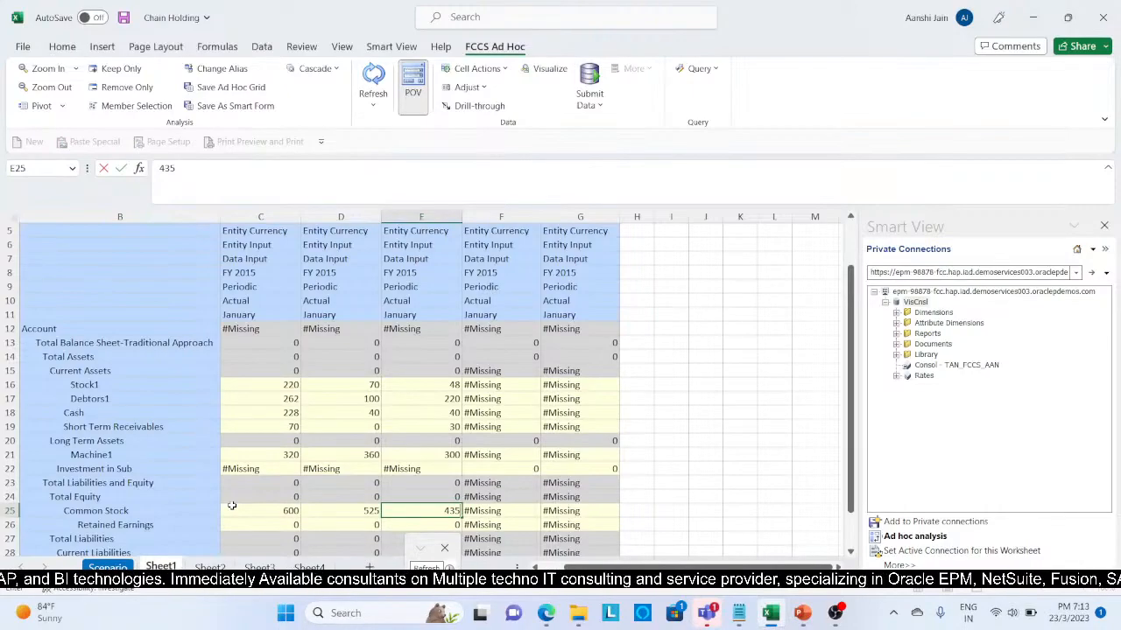
Step: Enter the retained earnings from the Scenario sheet in the Retained Earnings row: 340, 25 and 23 for Legal Entities 1, 2 and 3
click(107, 568)
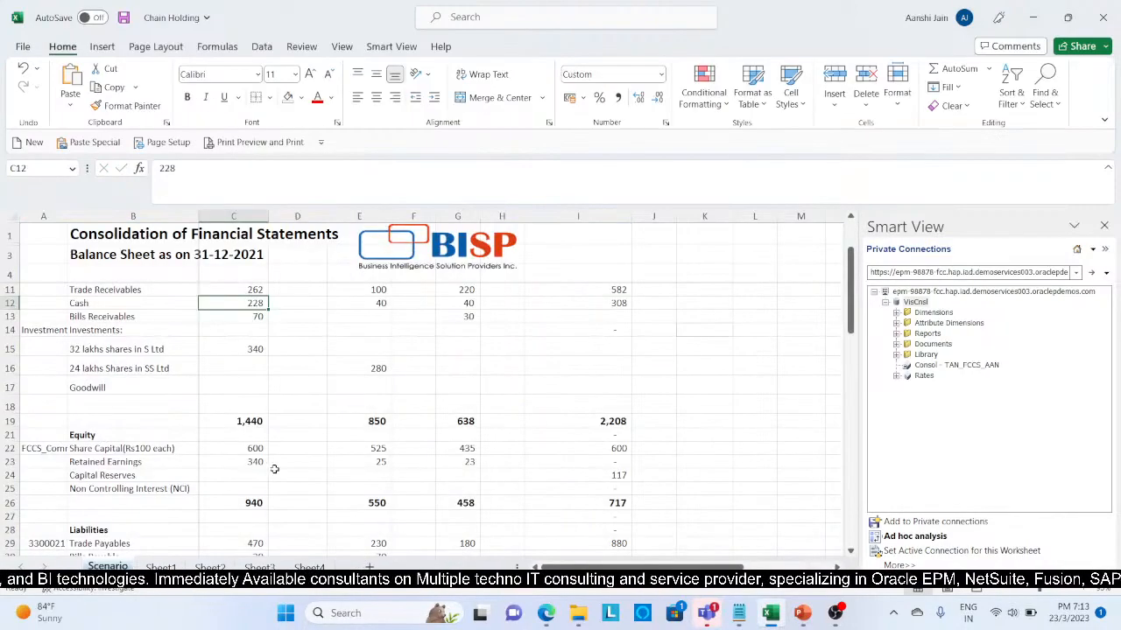
scroll(277, 469, down, 1)
scroll(277, 469, down, 1)
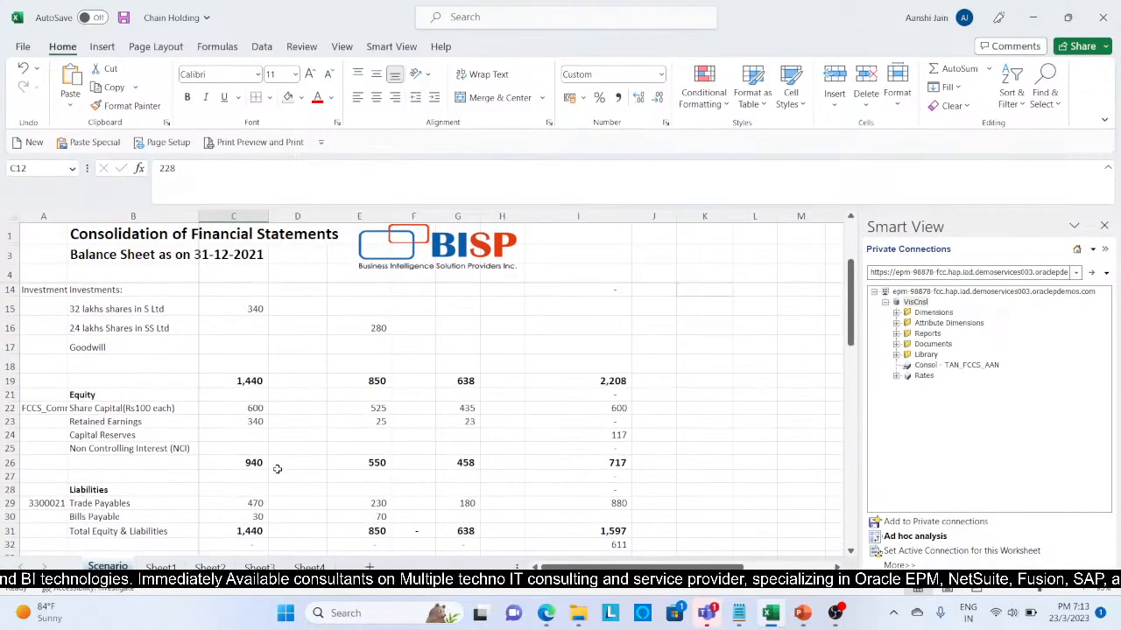
click(160, 568)
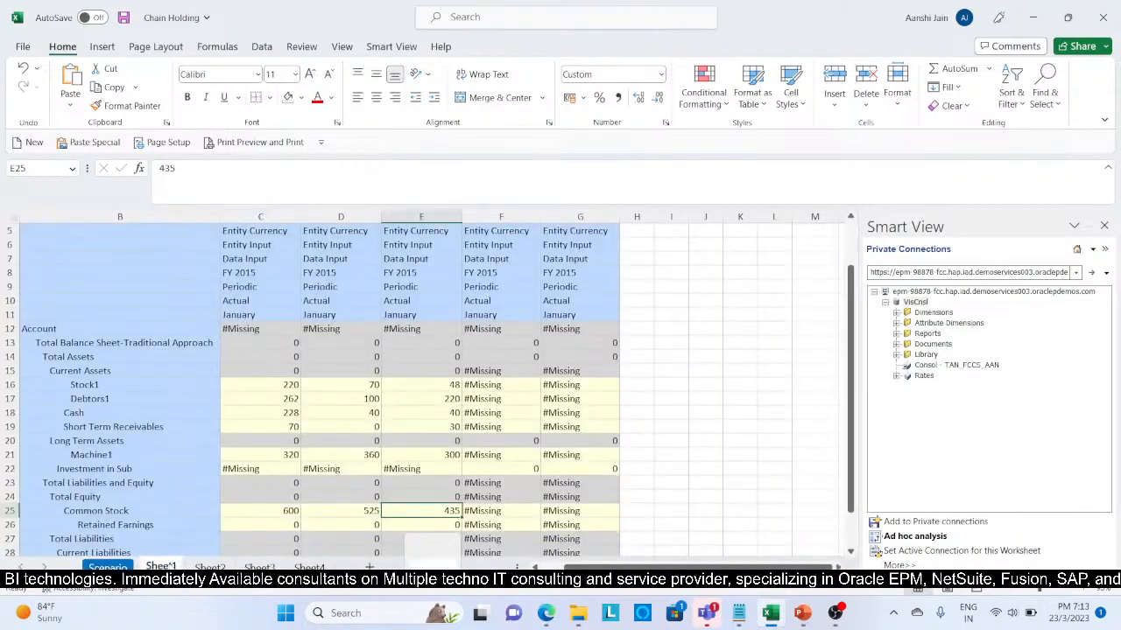
click(243, 520)
text(340)
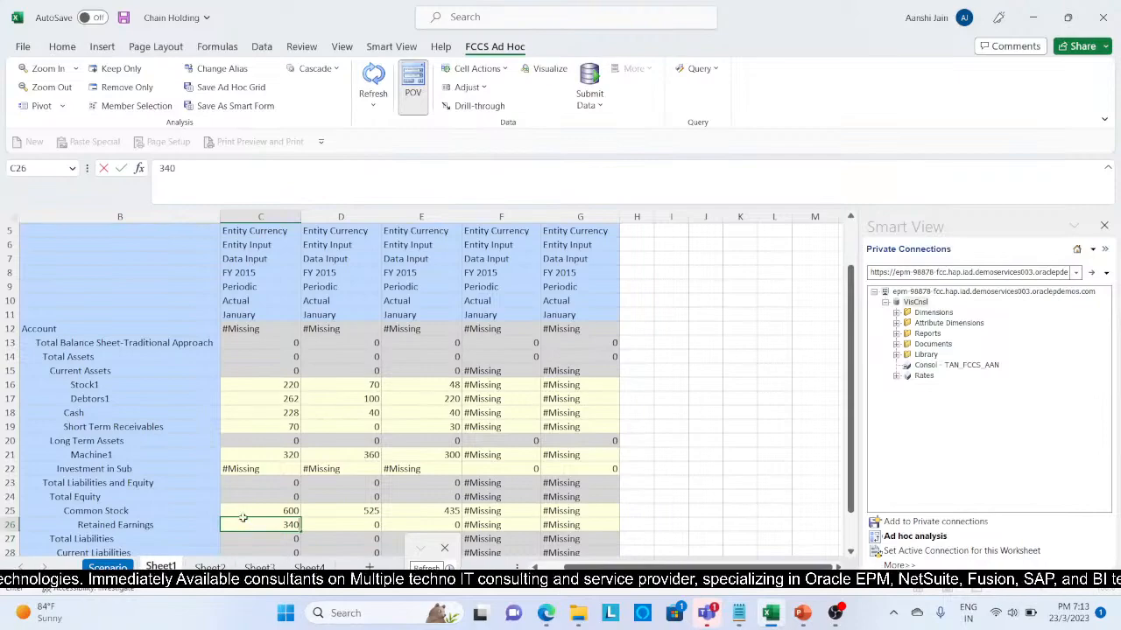
key(Tab)
text(25)
key(Tab)
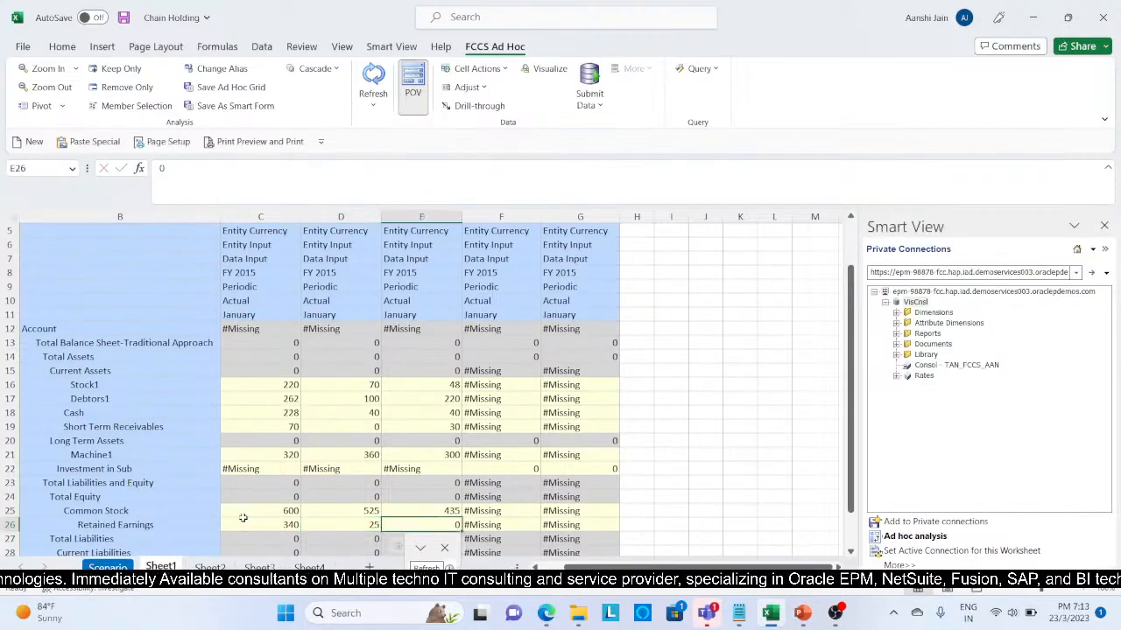
text(23)
key(Down)
Step: Enter the trade payables from the Scenario sheet in the CreditorsST1 row: 470, 230 and 180 for Legal Entities 1, 2 and 3
key(Down)
key(Down)
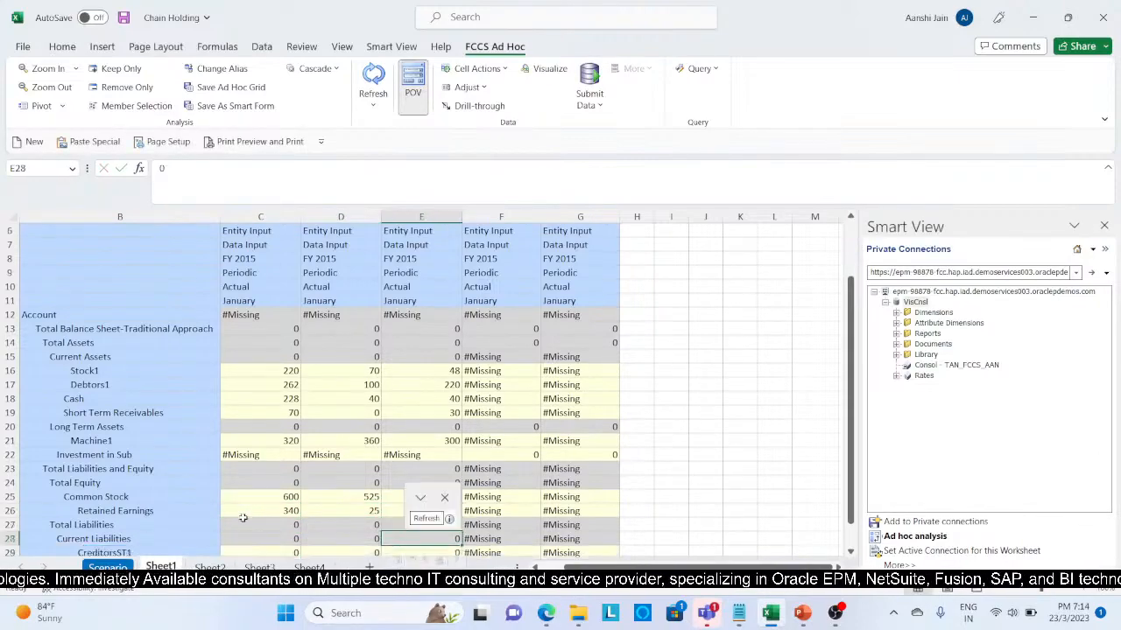
key(Left)
key(Left)
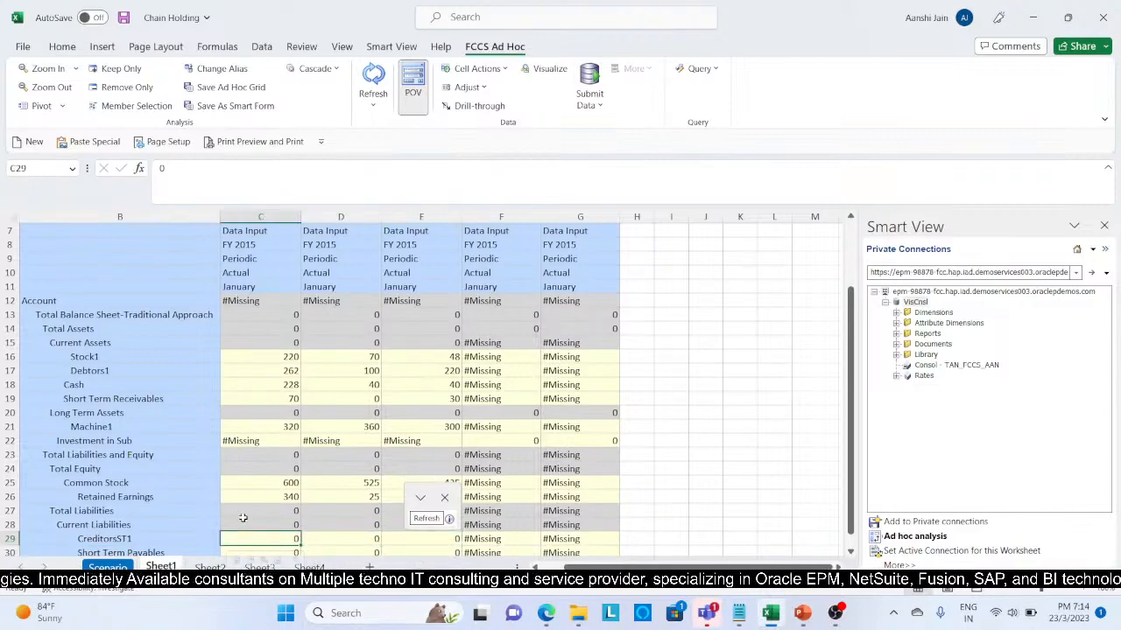
click(108, 567)
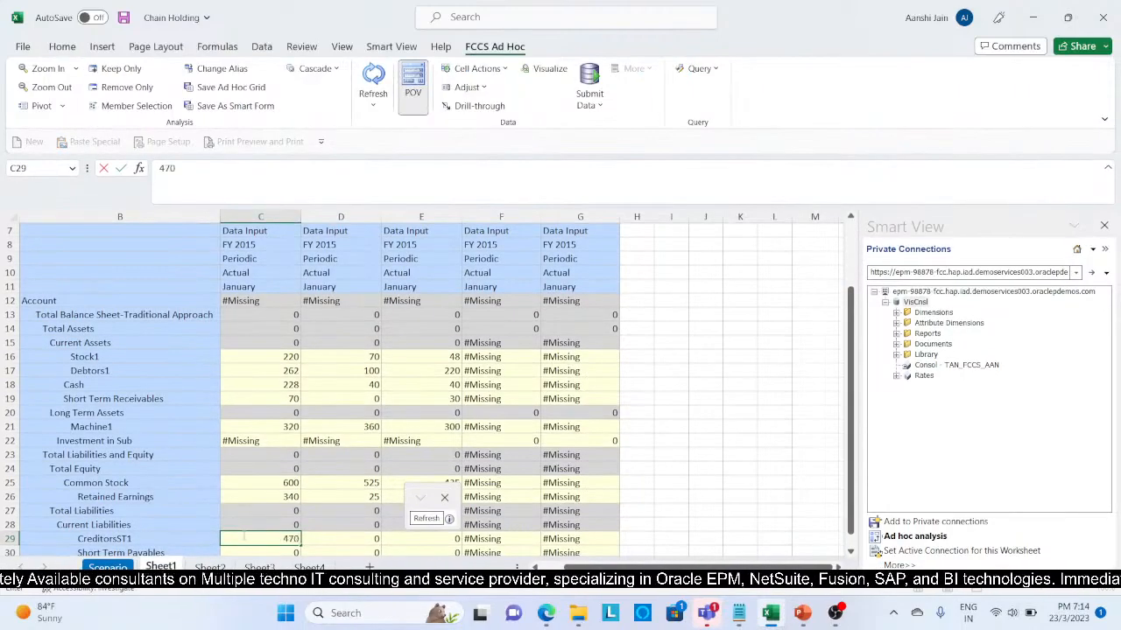
key(Tab)
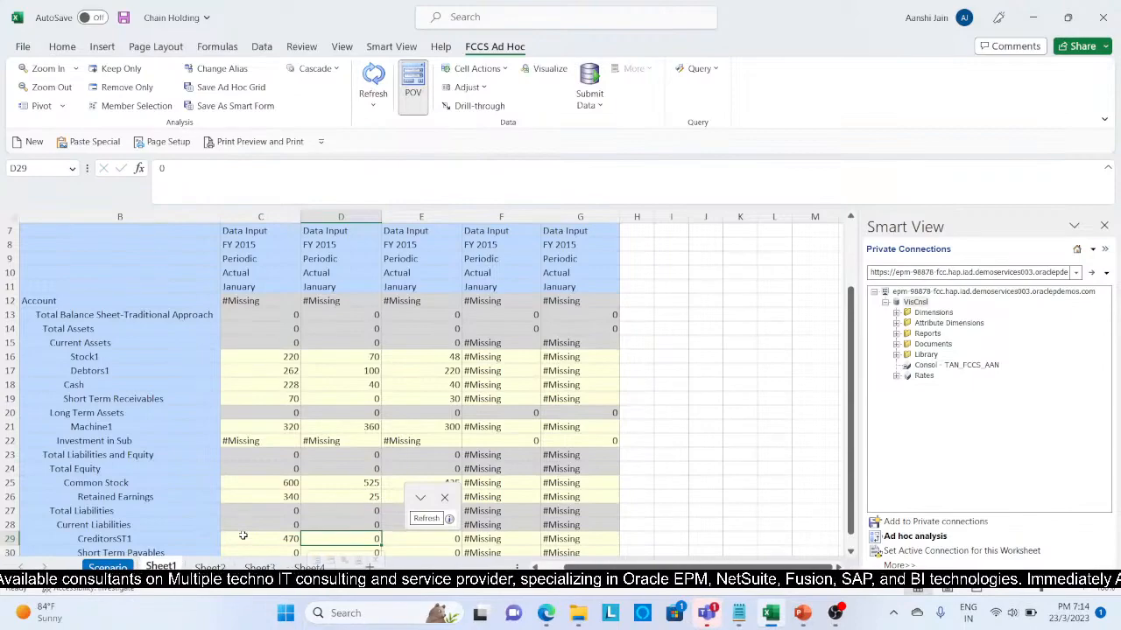
text(1)
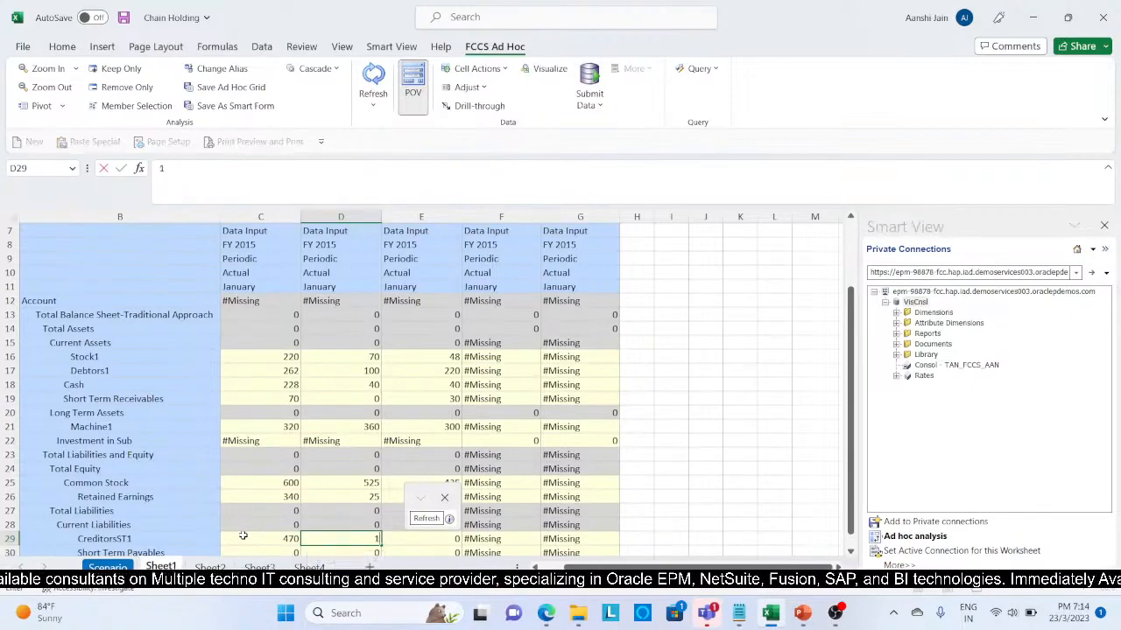
key(Tab)
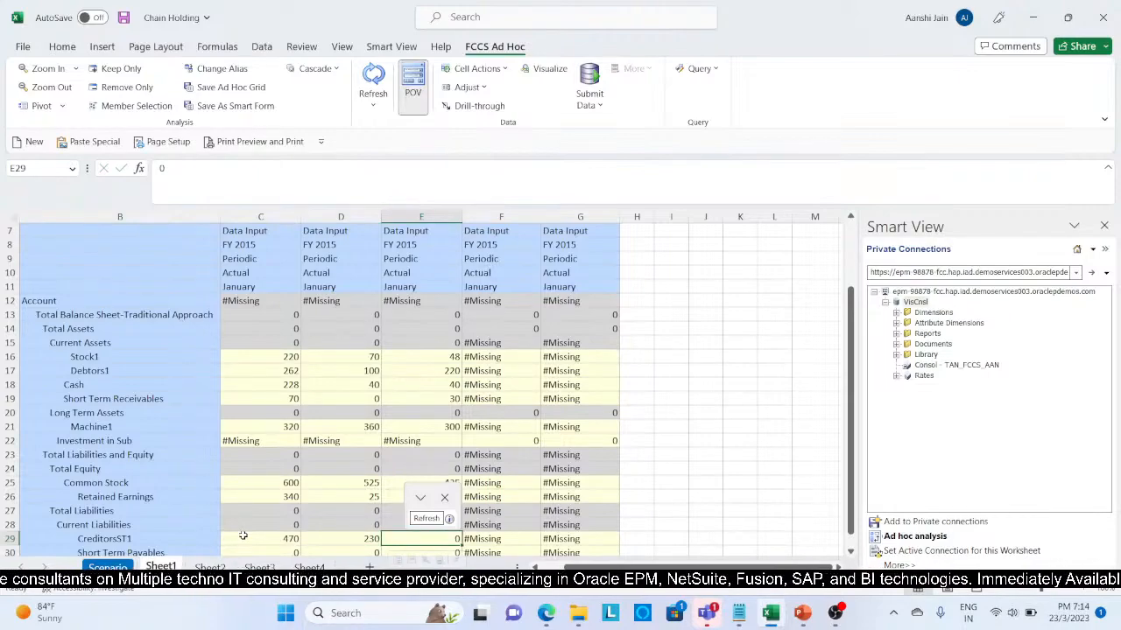
text(18)
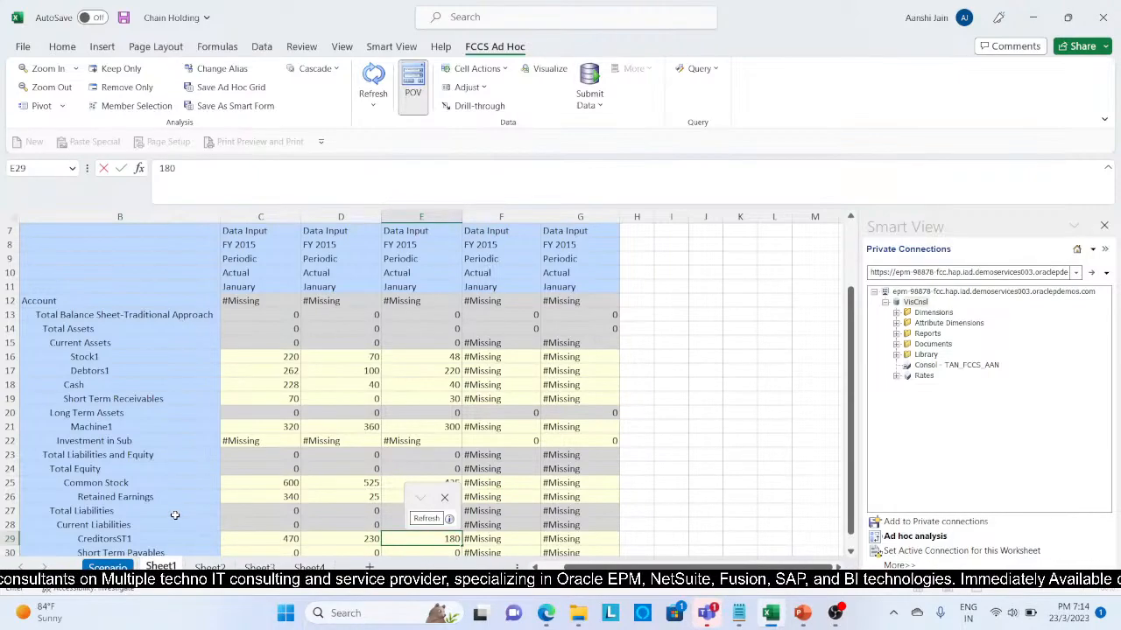
Step: Enter the bills payable from the Scenario sheet in the Short Term Payables row: 30 for Legal Entity1 and 70 for Legal Entity 2
scroll(175, 515, down, 2)
key(ctrl+Page_Up)
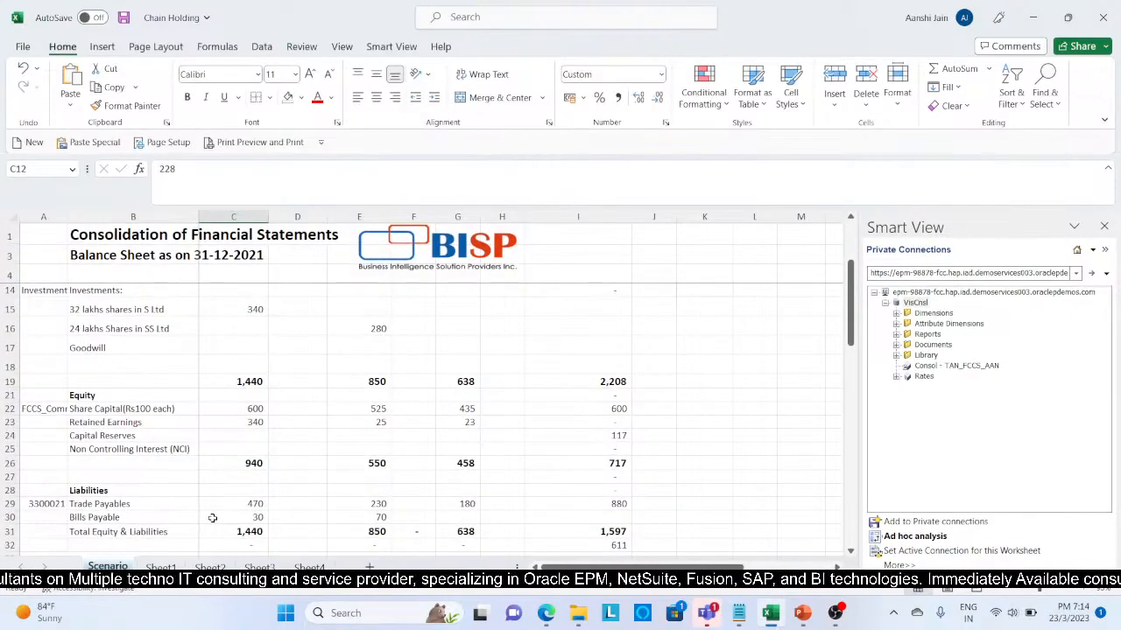
click(167, 567)
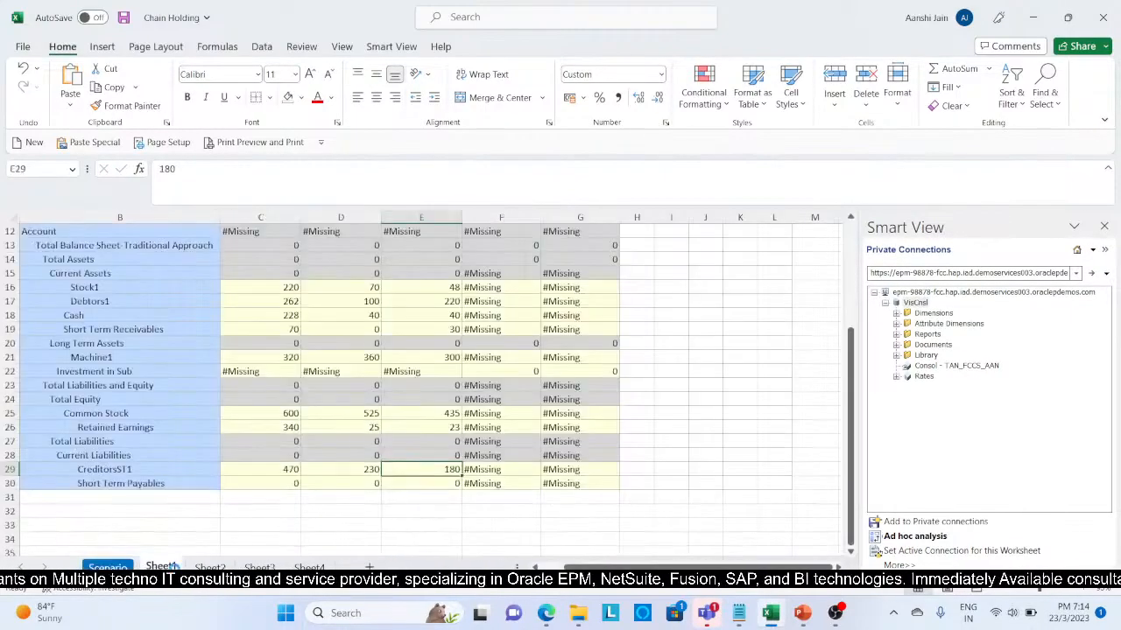
click(252, 480)
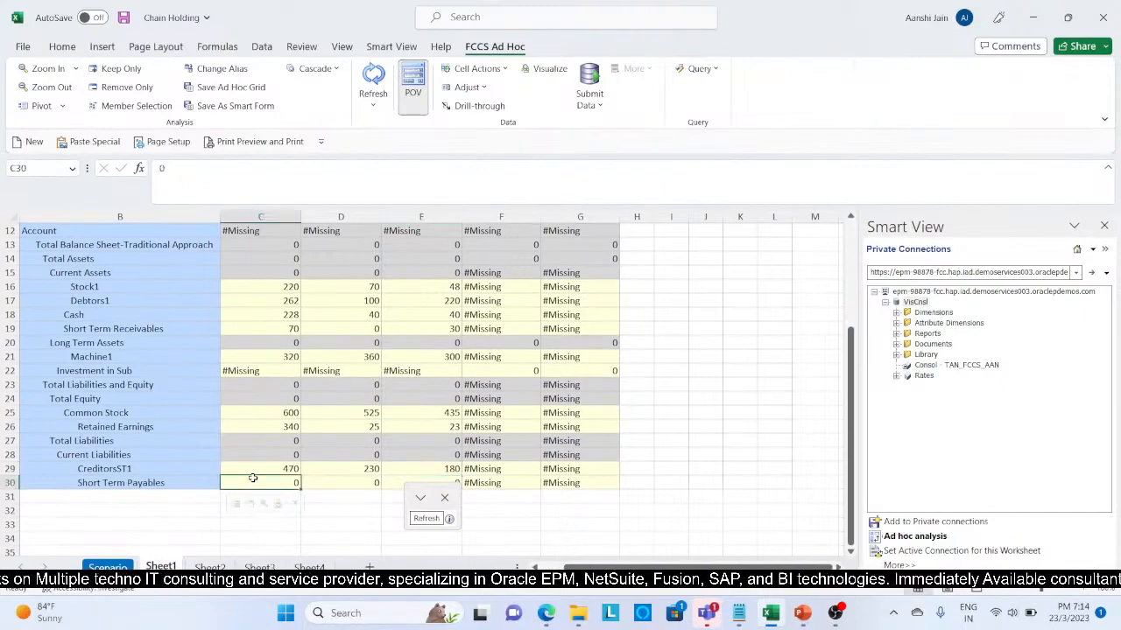
text(30)
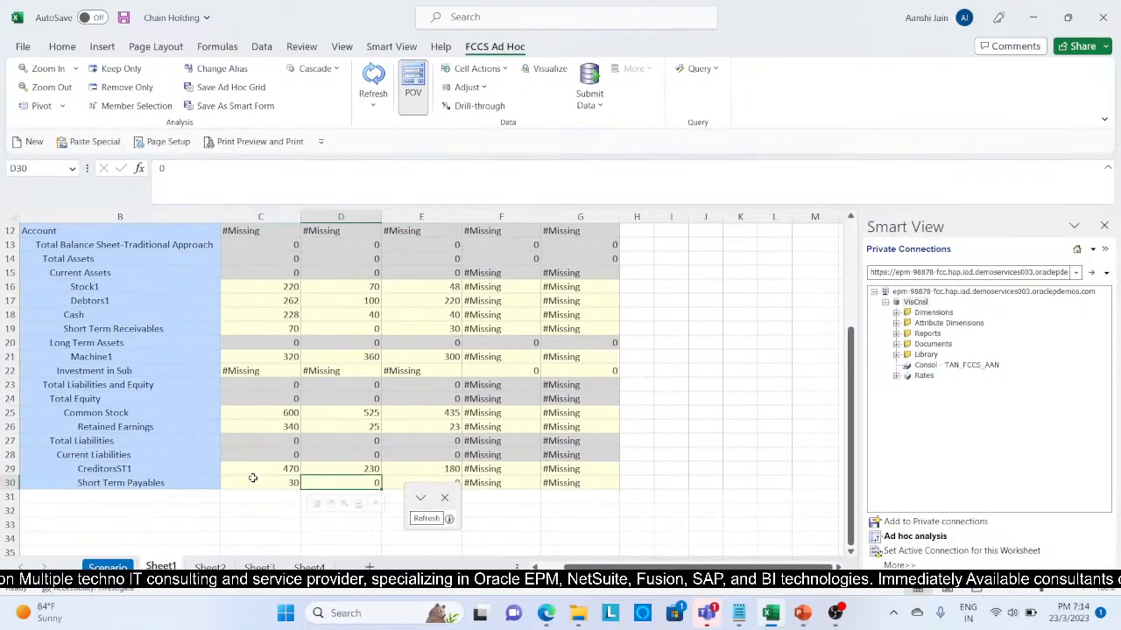
text(70)
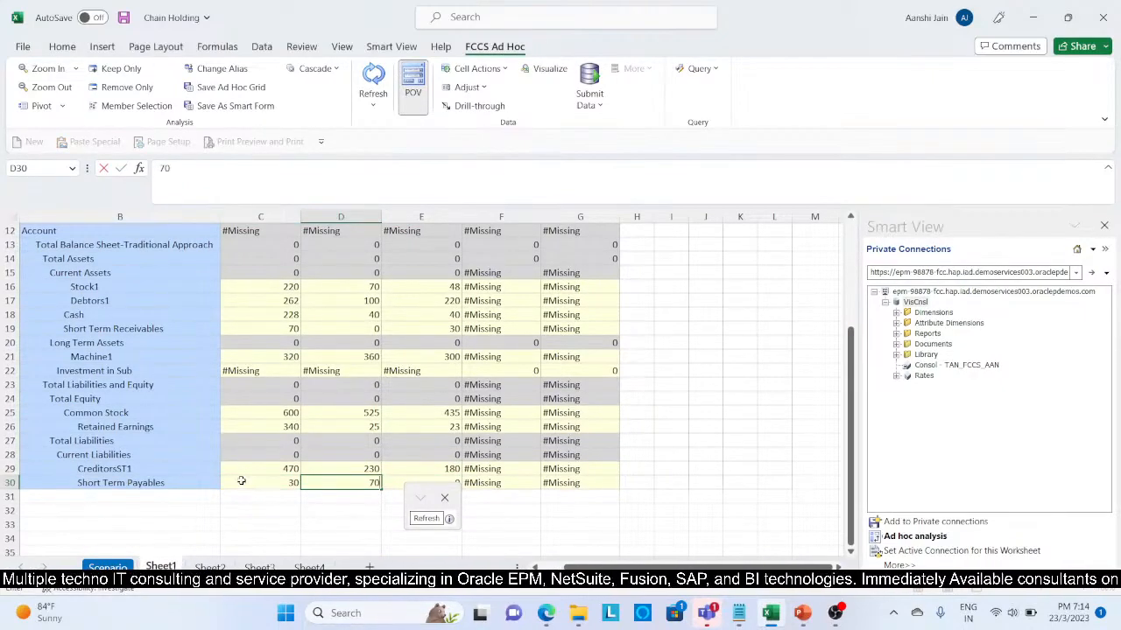
click(254, 515)
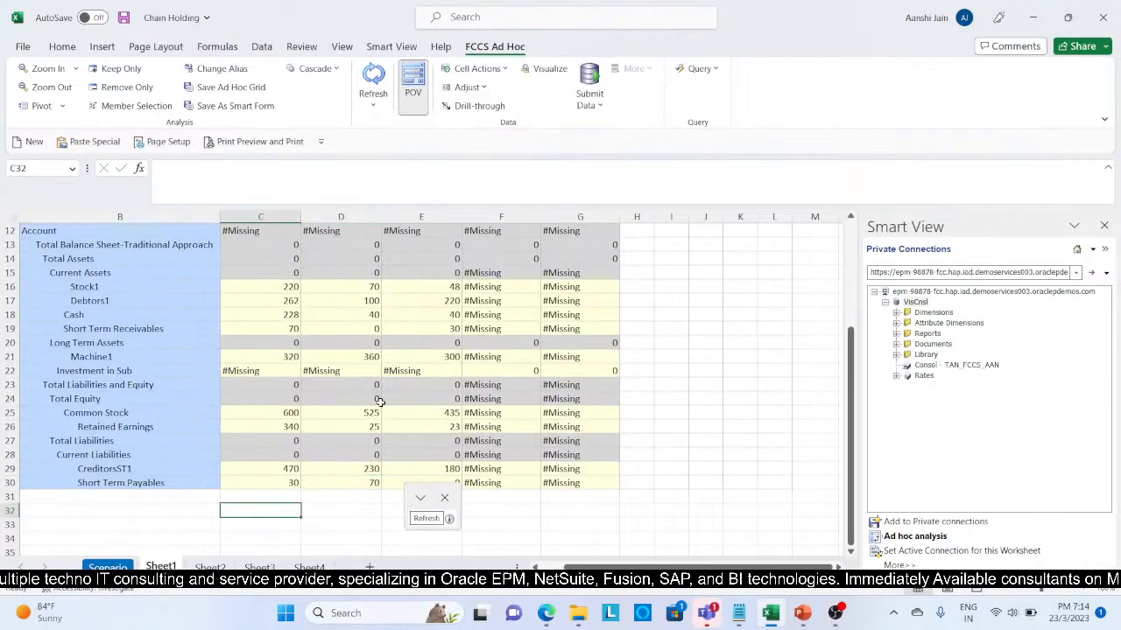
Step: Try to submit the entered balance sheet data from the ad hoc grid
scroll(380, 401, up, 4)
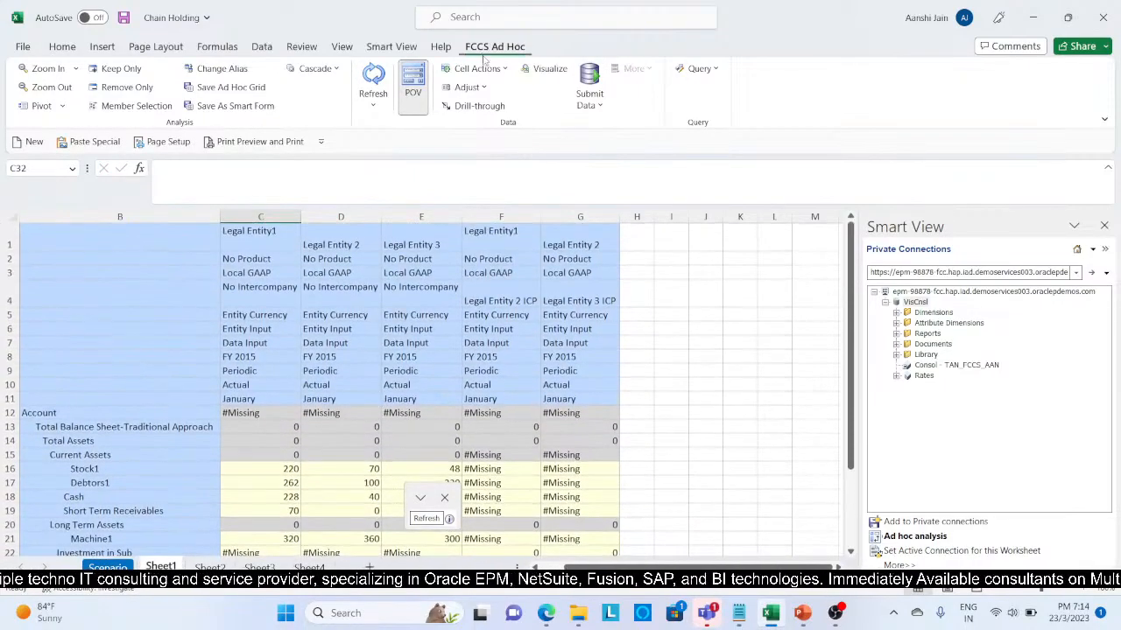
click(589, 79)
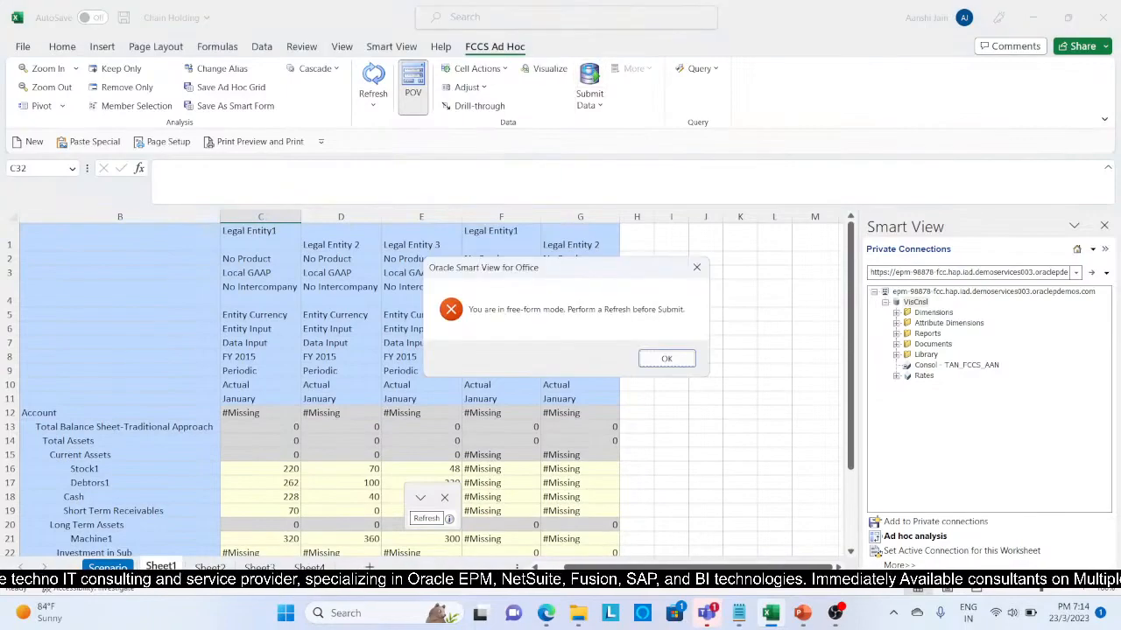
click(667, 358)
Step: Copy the Stock1 to Short Term Receivables values of the three legal entities (C16:E19) to the empty cells starting at I16
click(280, 471)
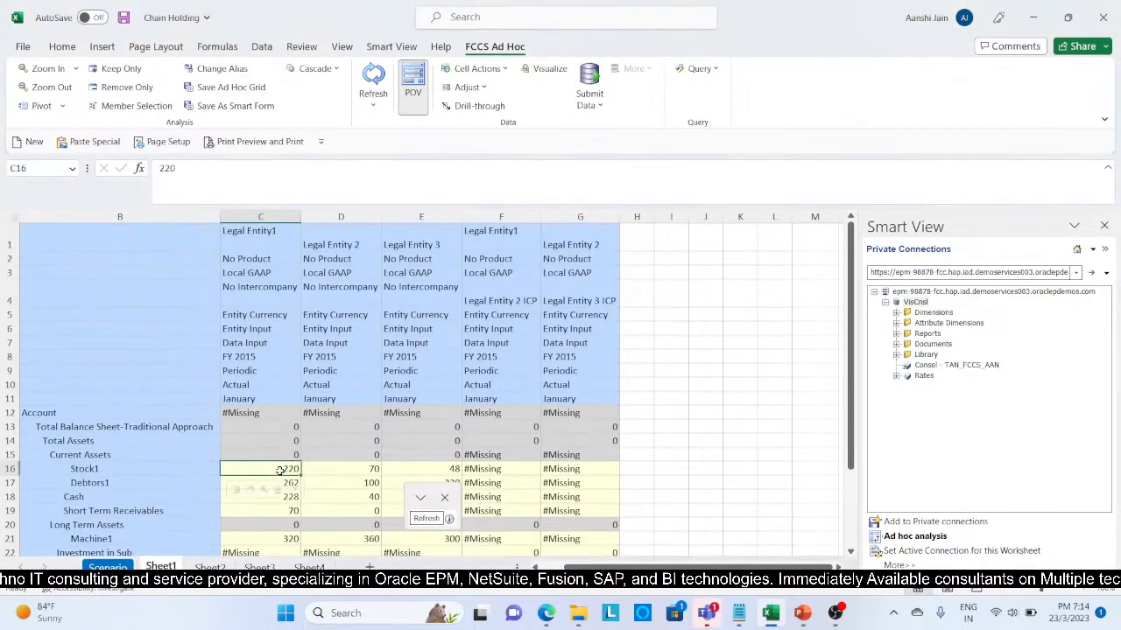
key(shift+Right)
key(shift+Right)
key(shift+Down)
key(shift+Down)
key(shift+Down)
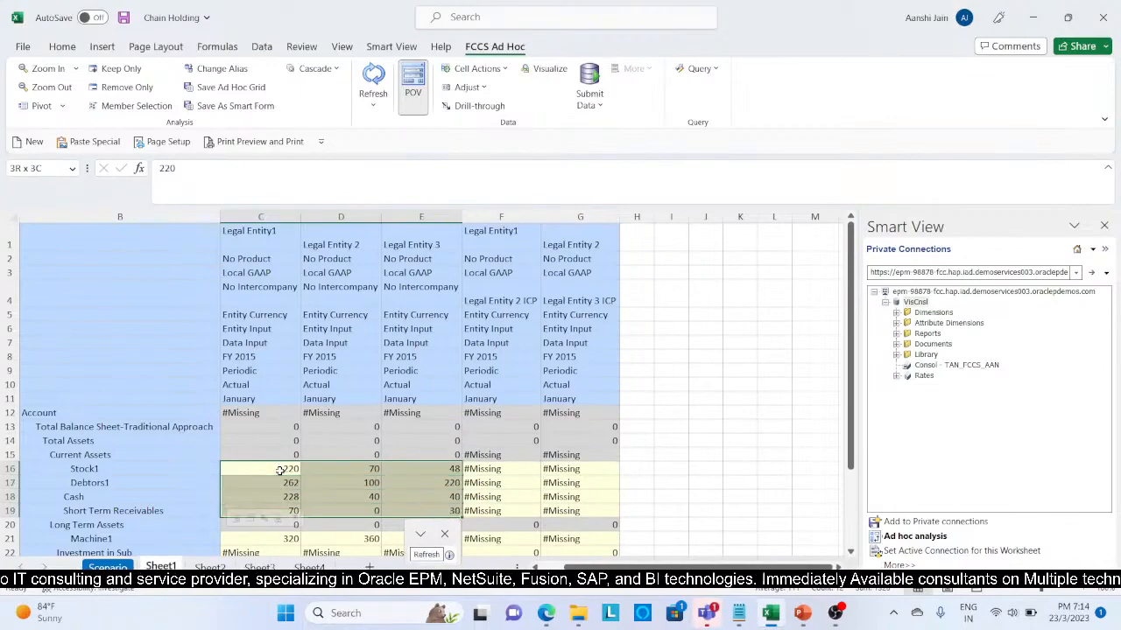
key(ctrl+c)
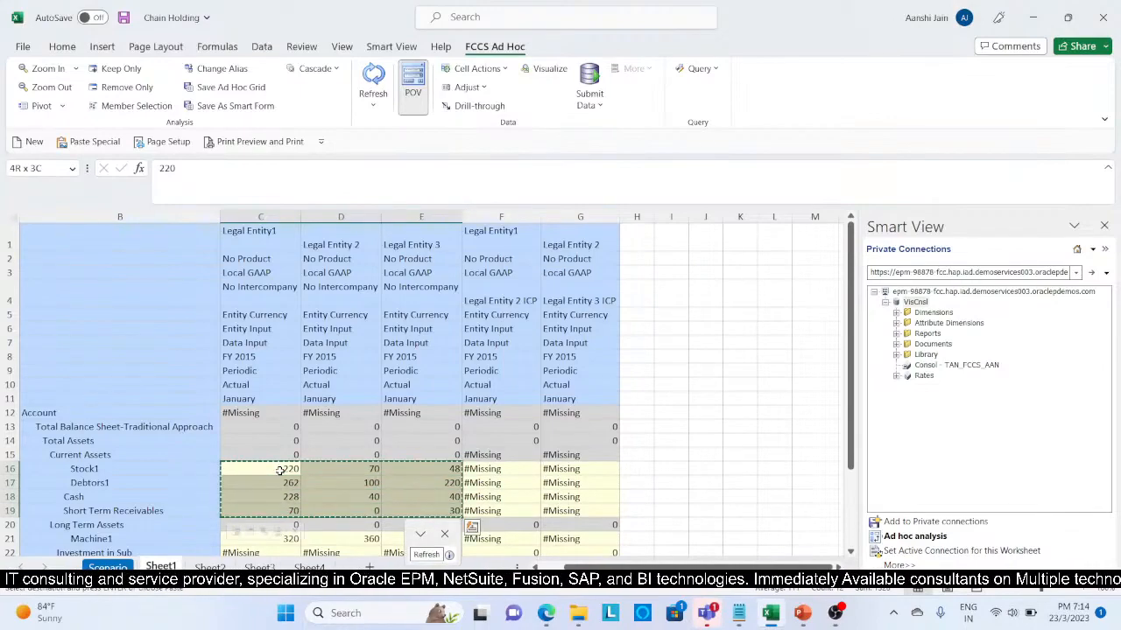
click(668, 470)
key(ctrl+v)
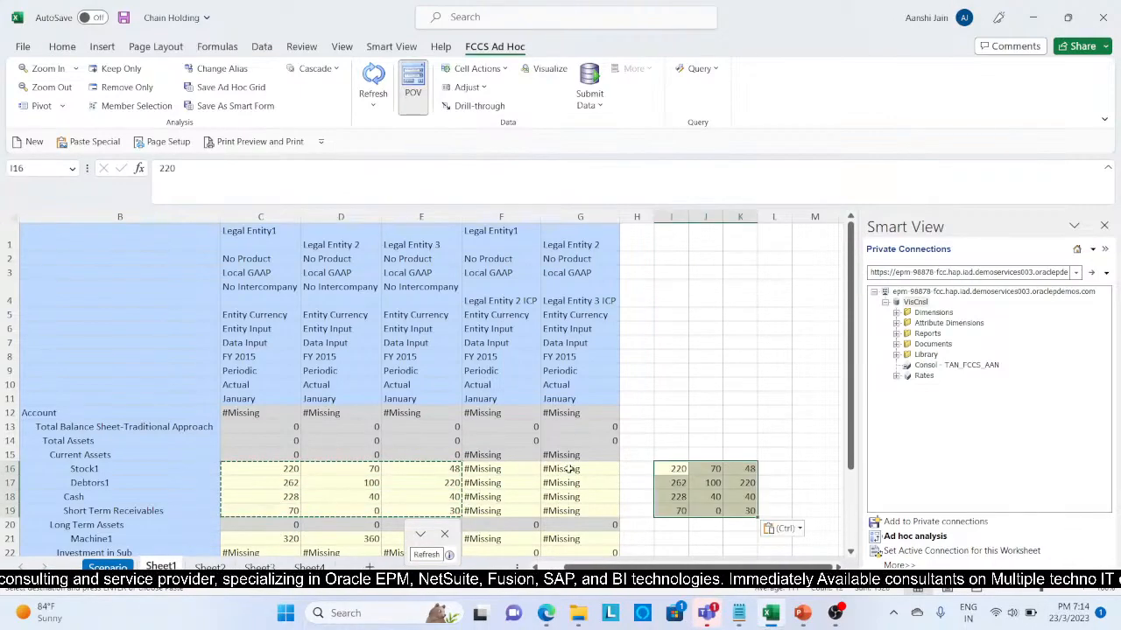
Step: Copy the Machine1 values of the three legal entities (C21:E21) to the empty cells starting at I21
scroll(487, 476, down, 2)
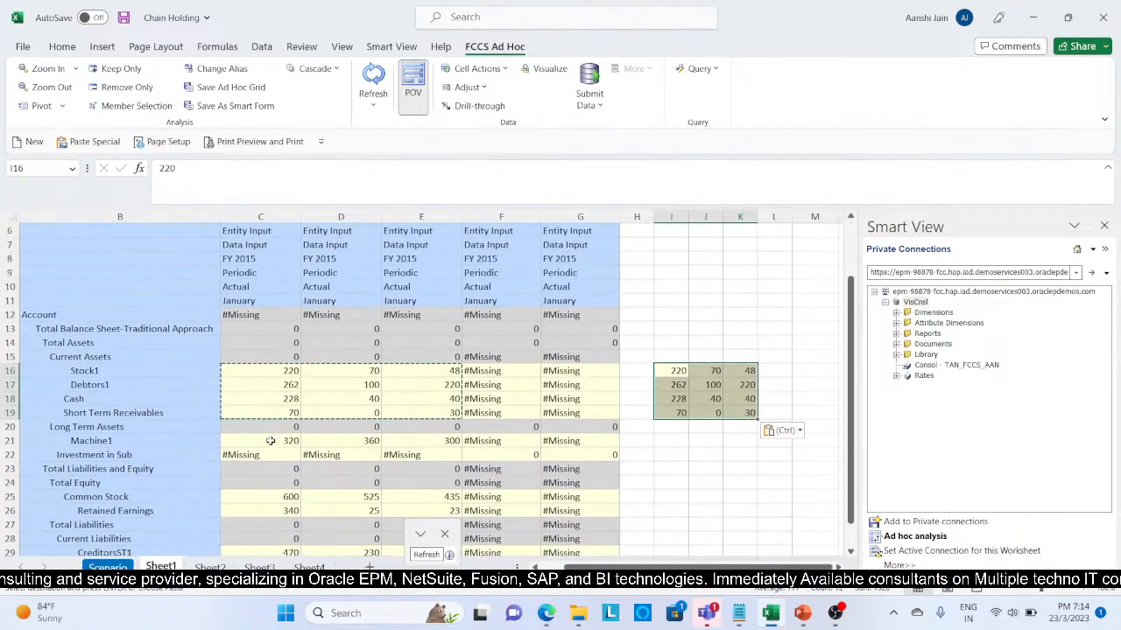
click(271, 442)
key(shift+Right)
key(shift+Right)
key(ctrl+c)
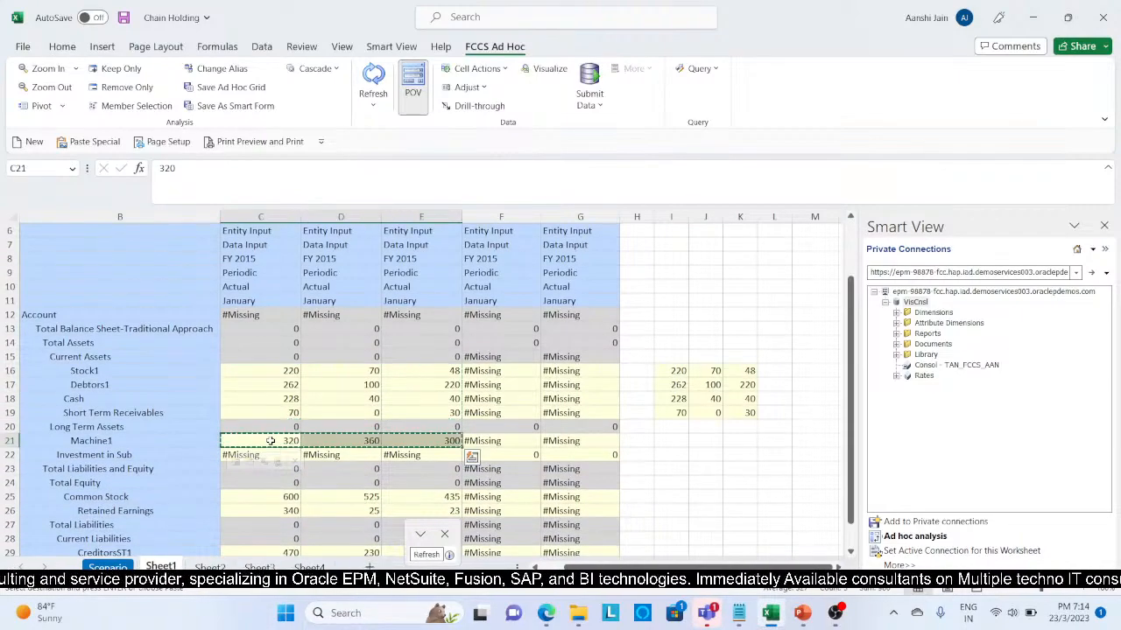
click(674, 442)
key(ctrl+v)
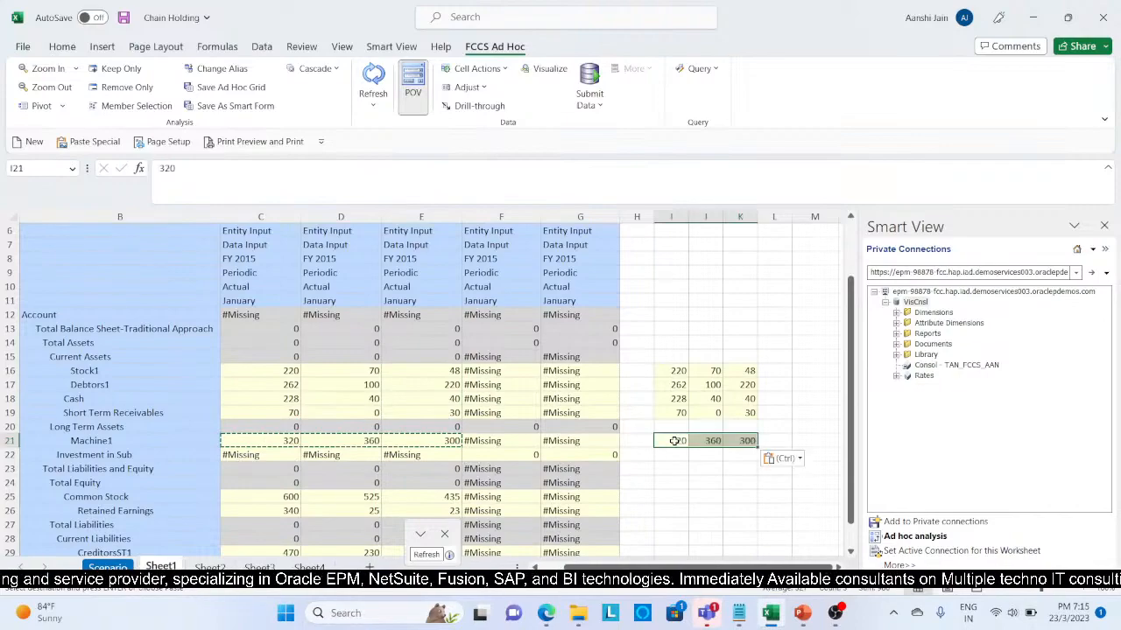
Step: Copy the Common Stock and Retained Earnings values of the three legal entities (C25:E26) to the empty cells starting at I25
click(272, 495)
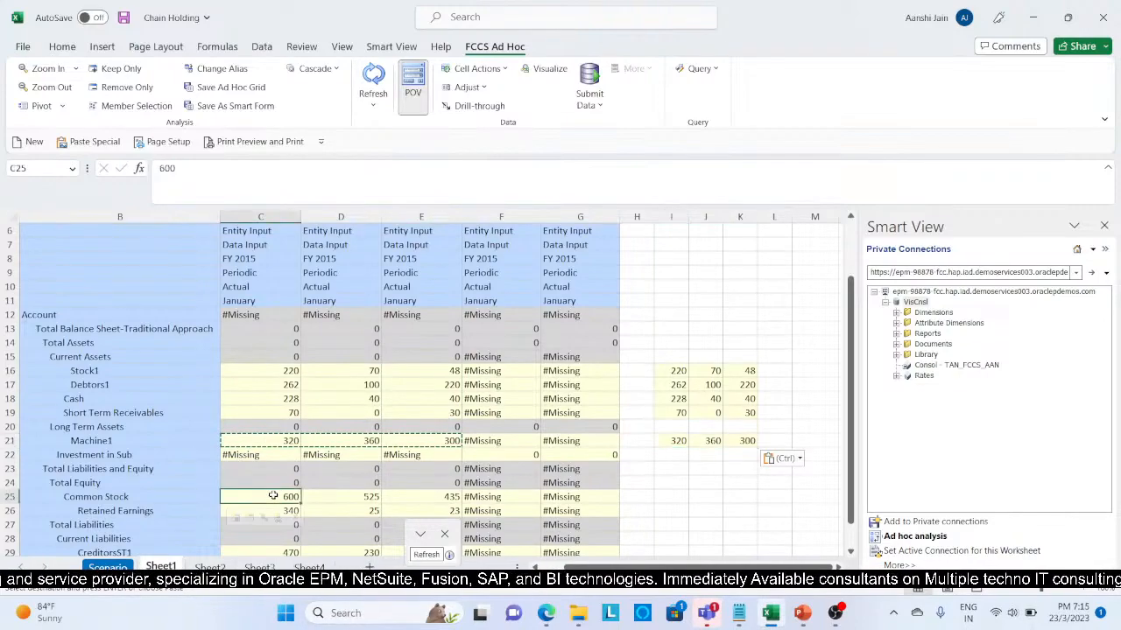
key(shift+Right)
key(shift+Right)
key(shift+Down)
key(ctrl+c)
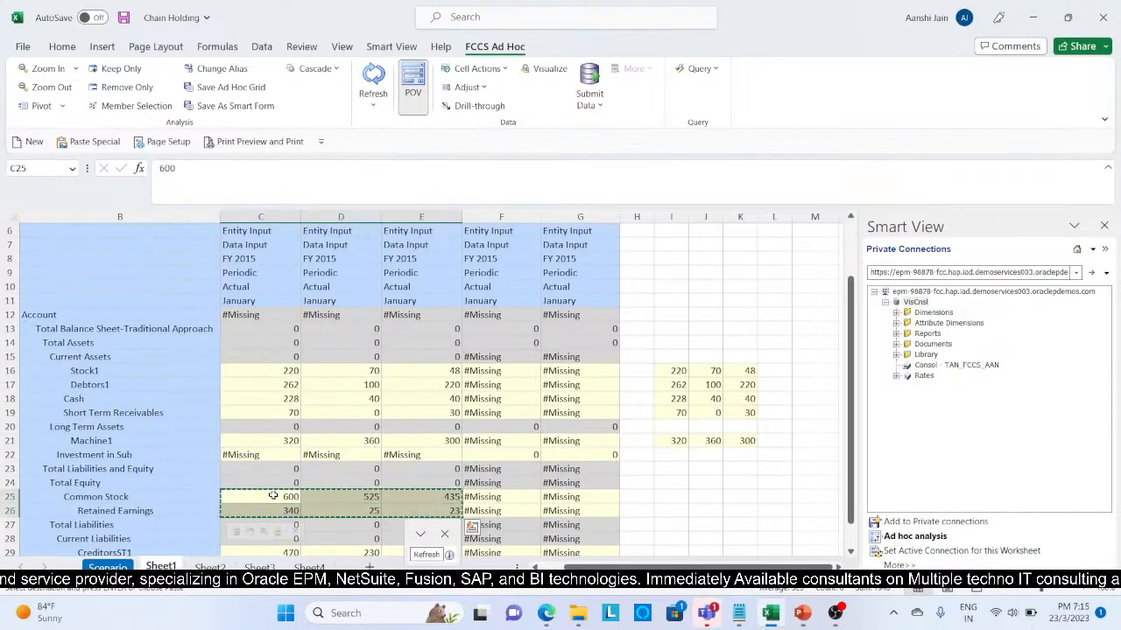
click(670, 498)
key(ctrl+v)
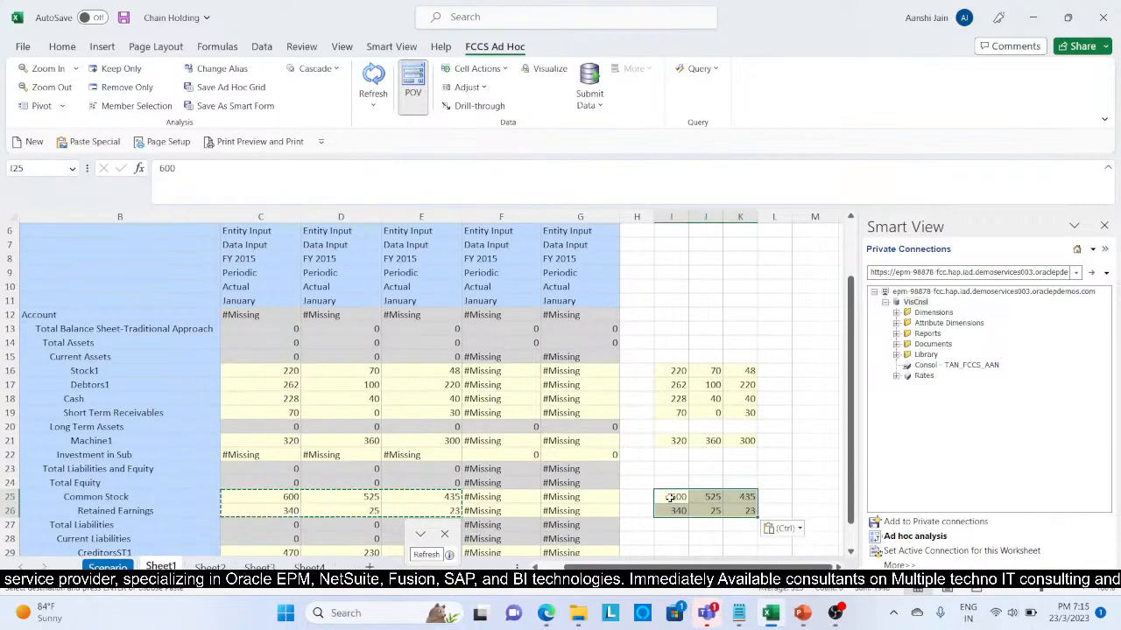
Step: Copy the CreditorsST1 and Short Term Payables values (C29:E30) to the cells starting at I29, and refresh the ad hoc grid
scroll(669, 497, down, 3)
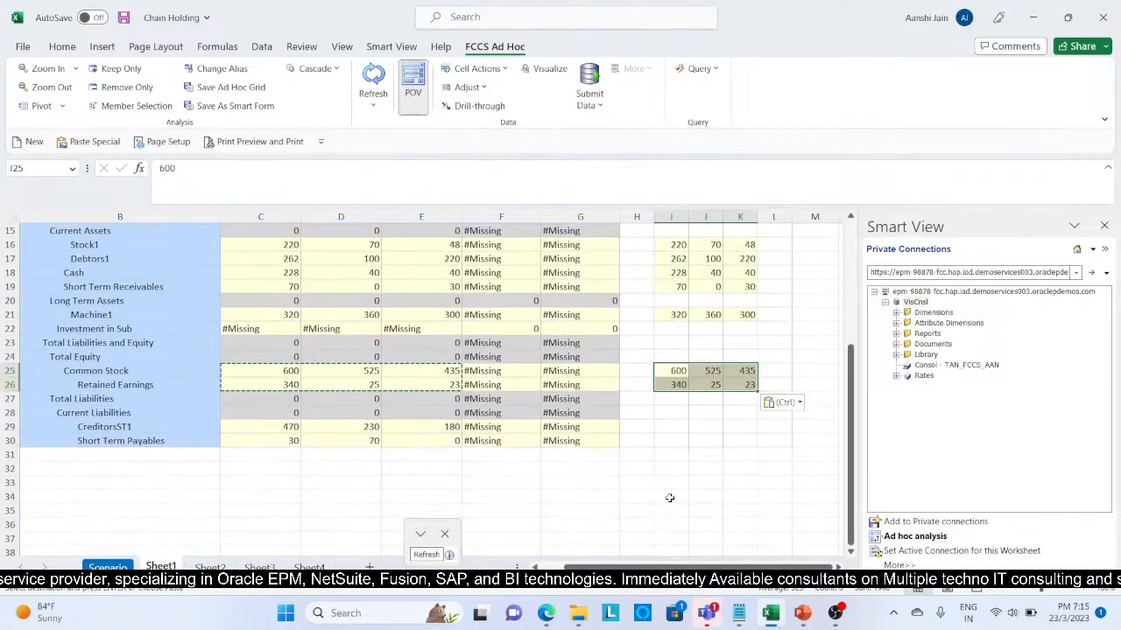
click(291, 426)
key(shift+Right)
key(shift+Right)
key(shift+Down)
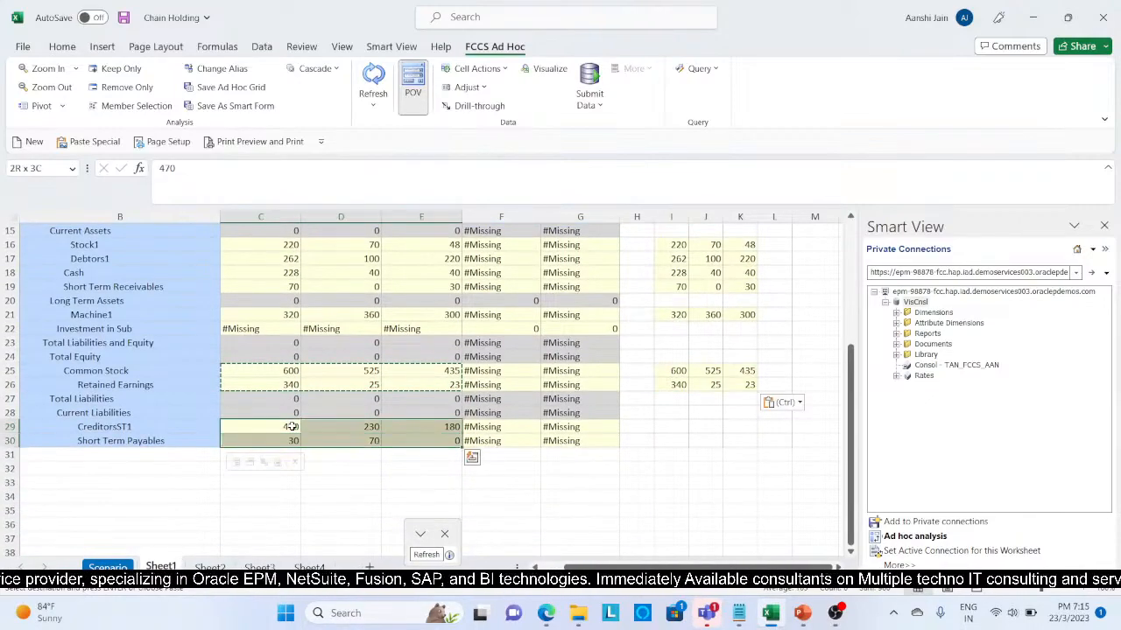
key(ctrl+c)
click(675, 427)
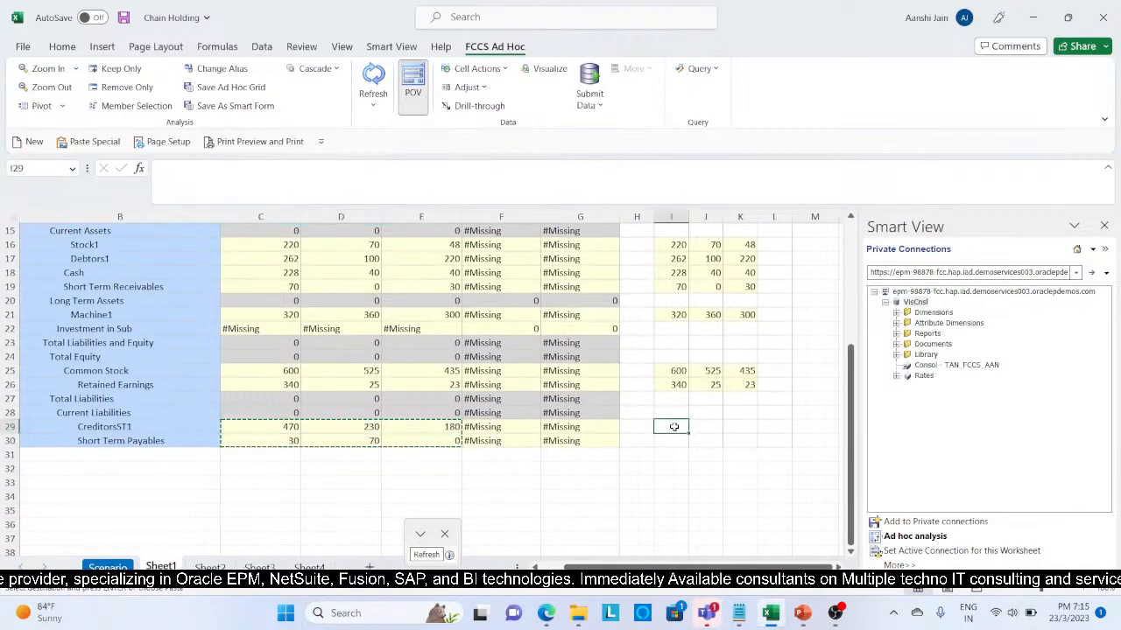
key(ctrl+v)
click(373, 77)
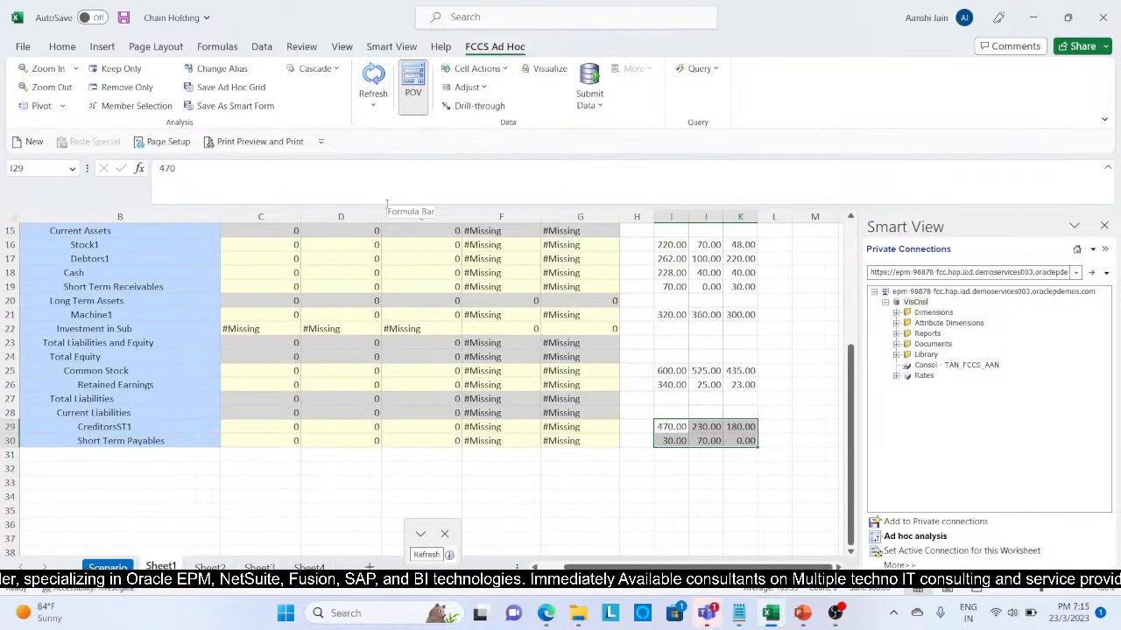
Step: Paste the saved Stock1 to Short Term Receivables values (I16:K19) back into the grid starting at C16
scroll(420, 302, up, 3)
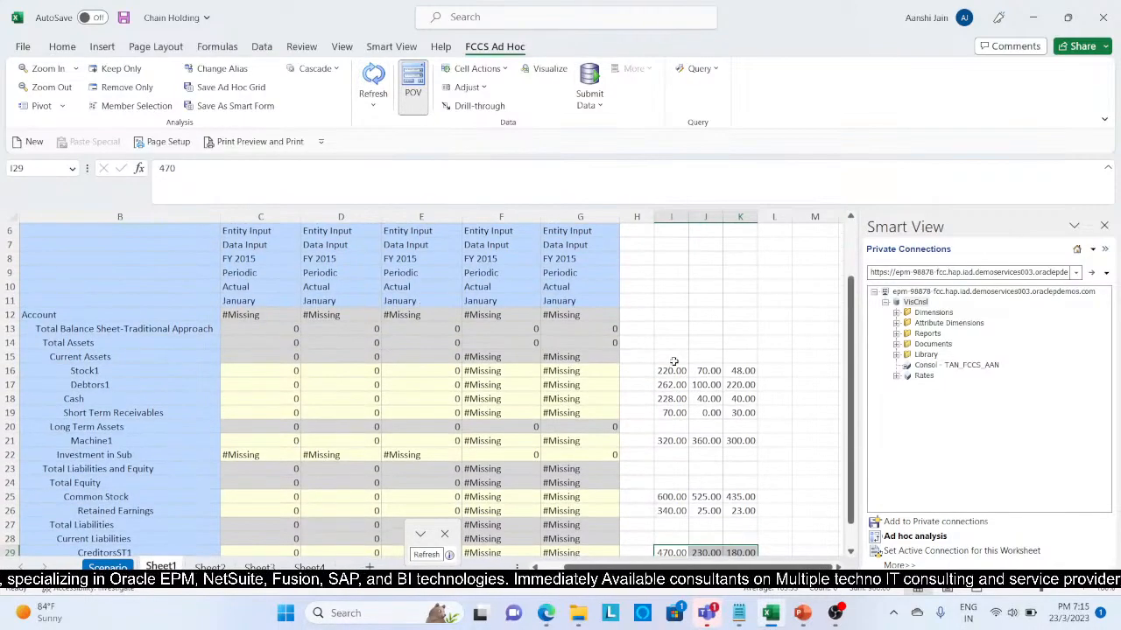
click(673, 371)
key(shift+Right)
key(shift+Right)
key(shift+Down)
key(shift+Down)
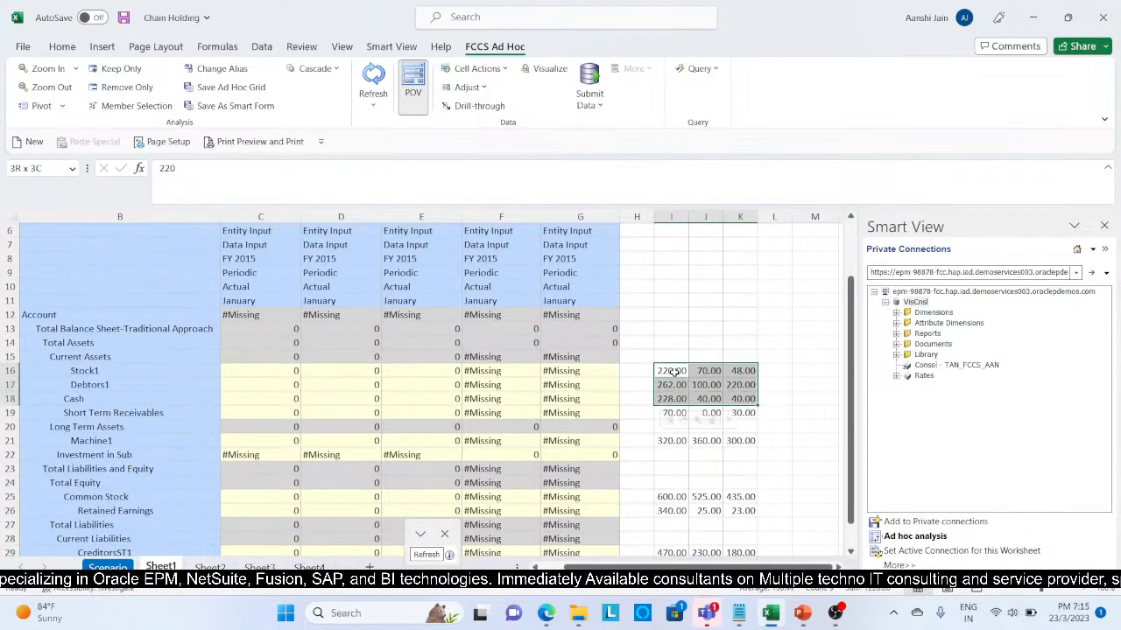
key(shift+Down)
key(ctrl+c)
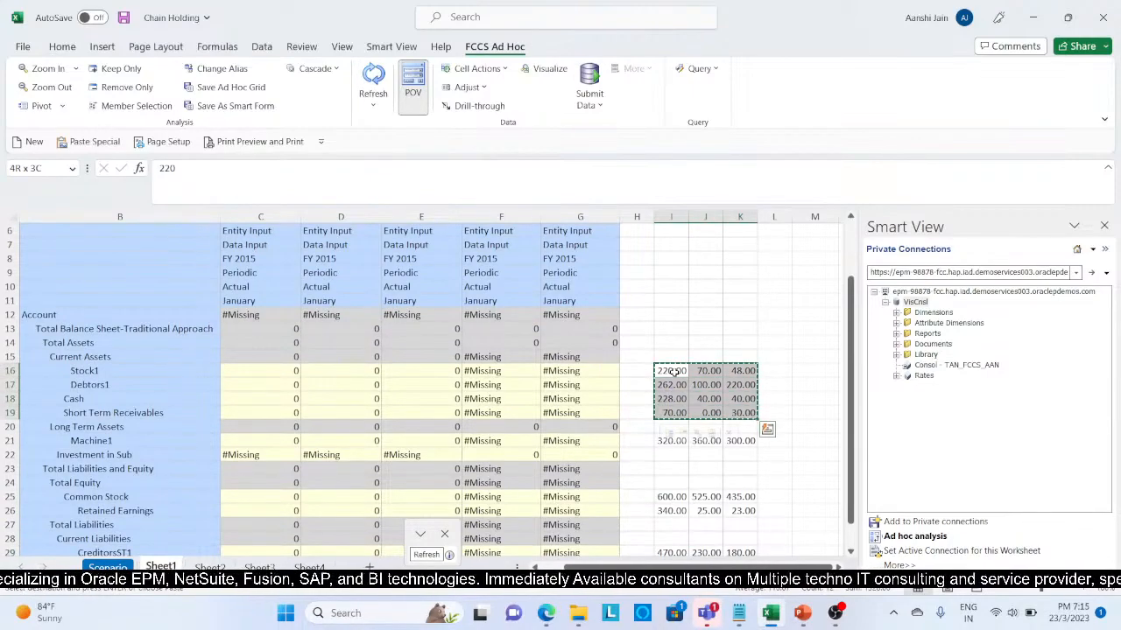
click(275, 369)
key(ctrl+v)
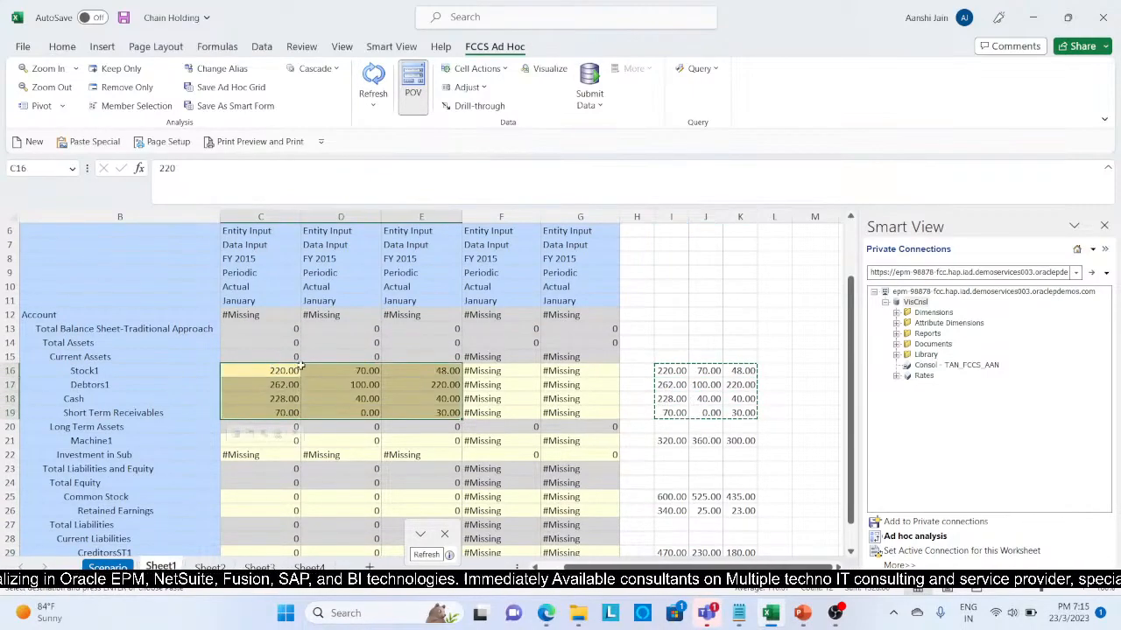
Step: Paste the saved Machine1 values (I21:K21) back into the grid's Machine1 row starting at C21
click(665, 441)
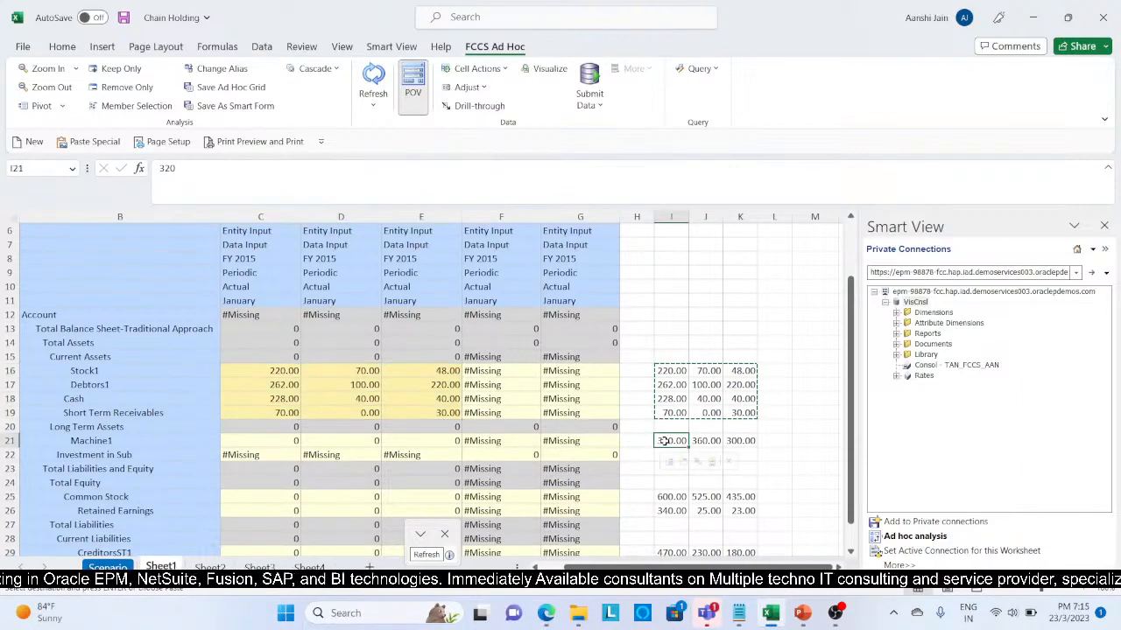
drag(664, 441, 739, 441)
key(ctrl+c)
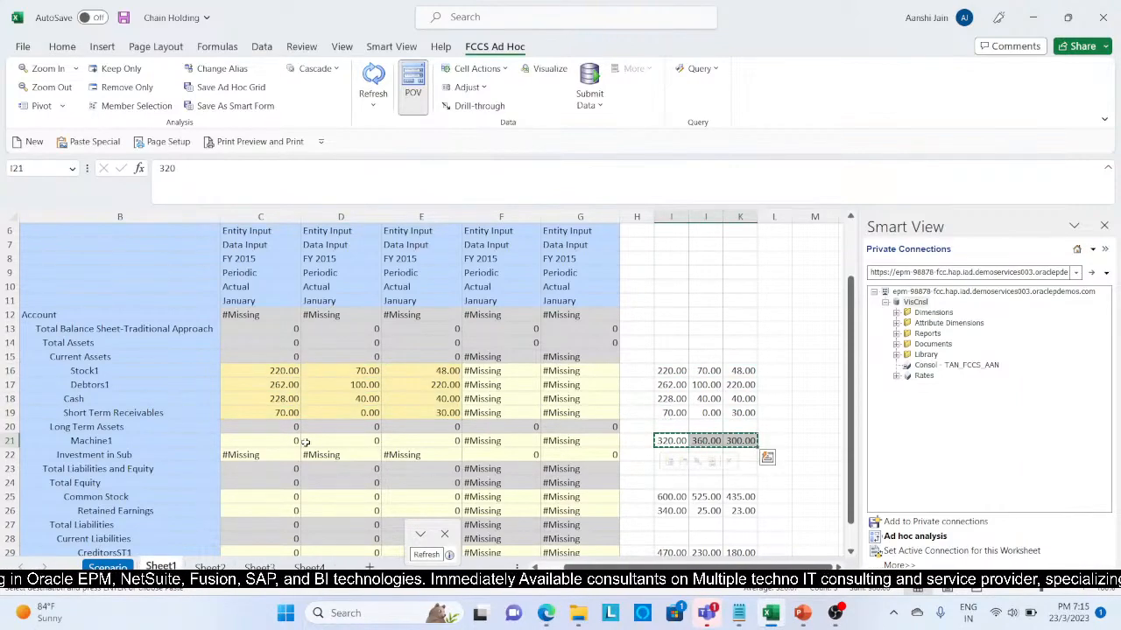
click(277, 439)
key(ctrl+v)
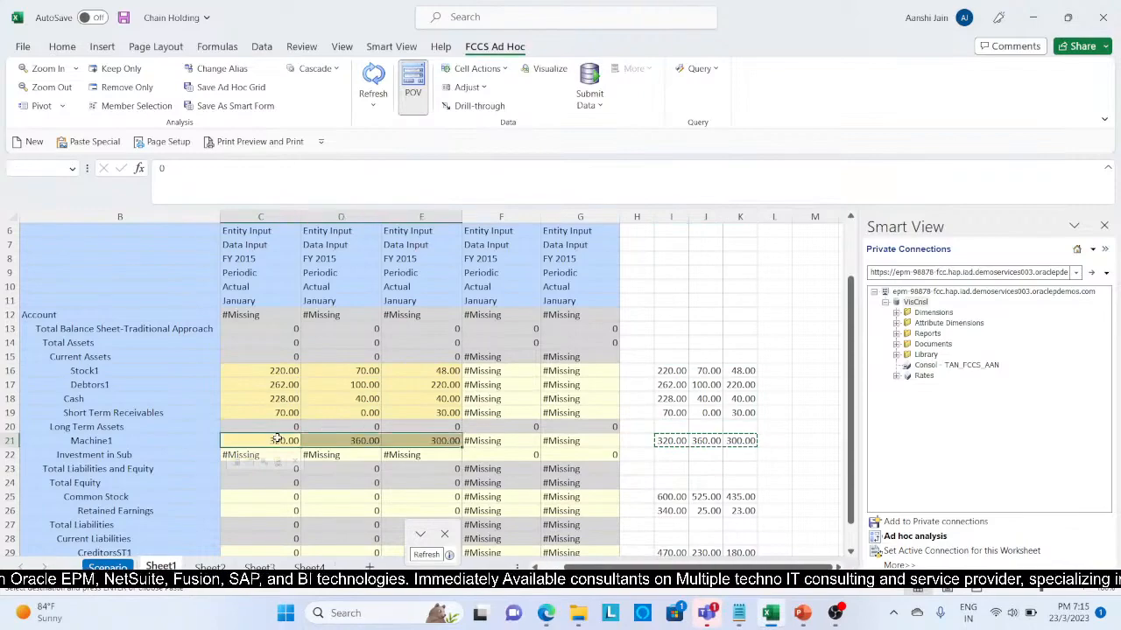
Step: Paste the saved Common Stock and Retained Earnings values (I25:K26) back into the grid starting at C25
click(655, 497)
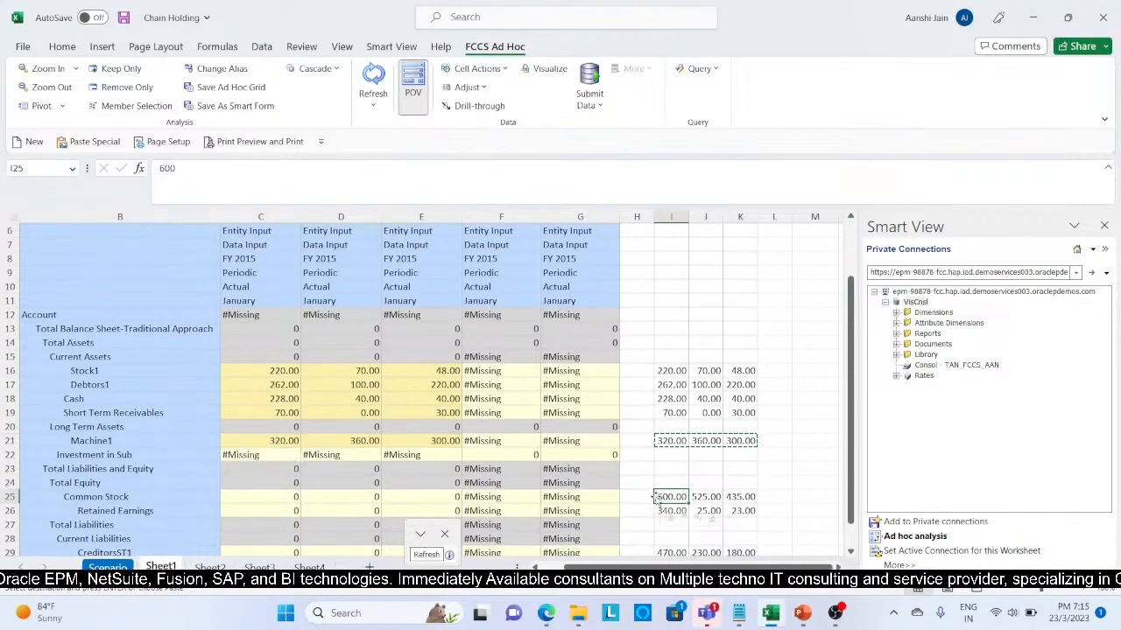
key(shift+Right)
key(shift+Down)
key(shift+Right)
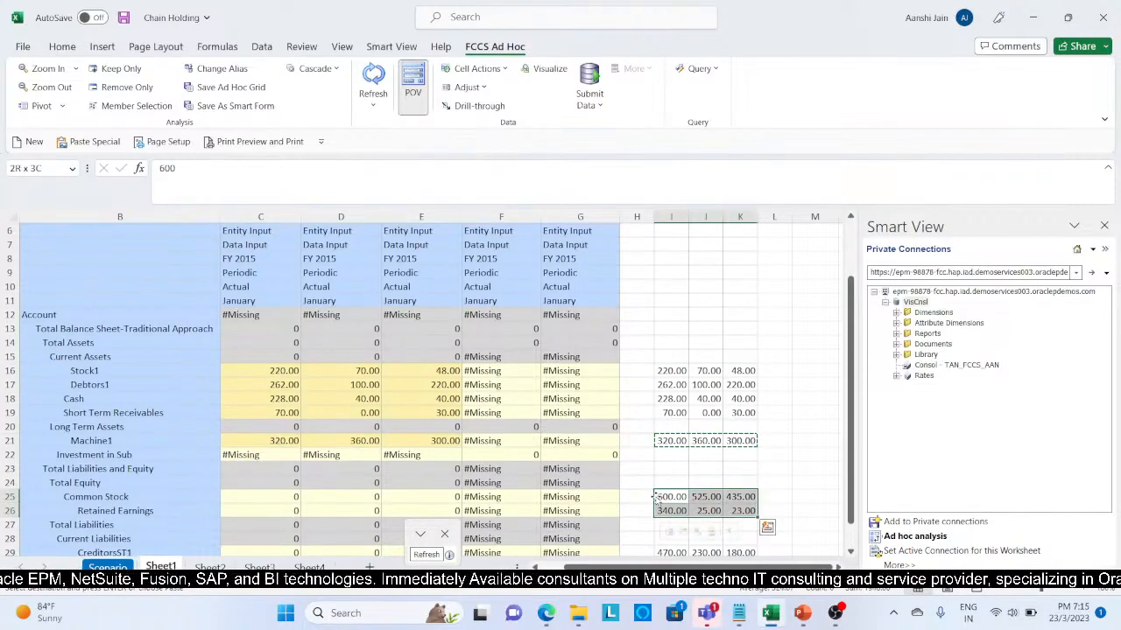
key(ctrl+c)
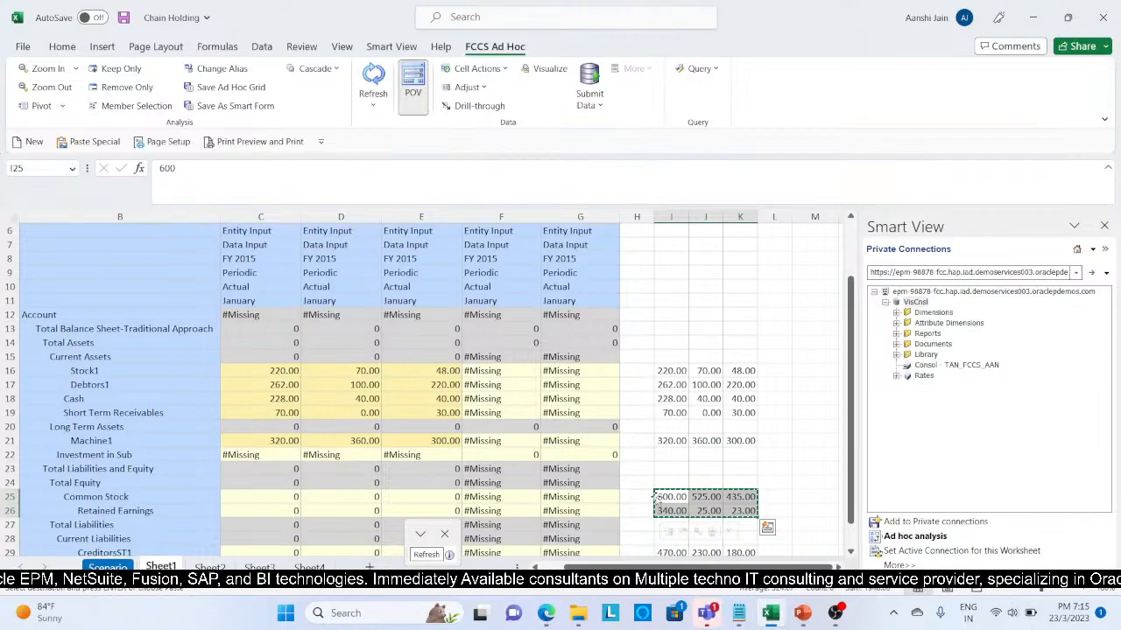
click(268, 496)
key(ctrl+v)
Step: Paste the saved CreditorsST1 and Short Term Payables values (I29:K30) back into the grid starting at C29
scroll(317, 488, down, 3)
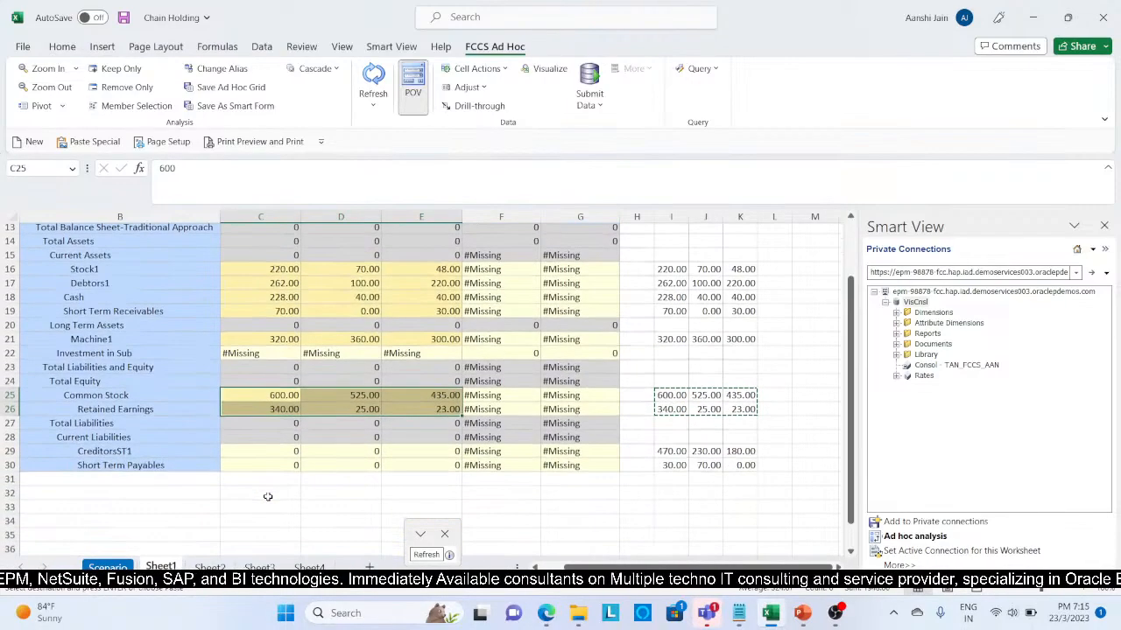
click(662, 453)
key(shift+Right)
key(shift+Right)
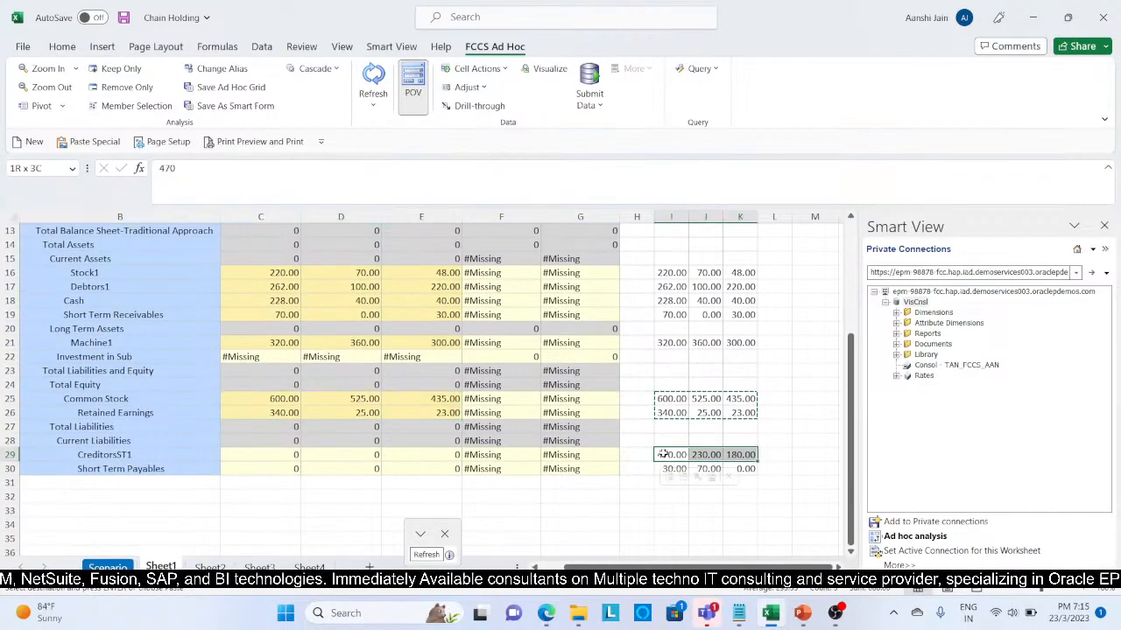
key(shift+Down)
key(ctrl+c)
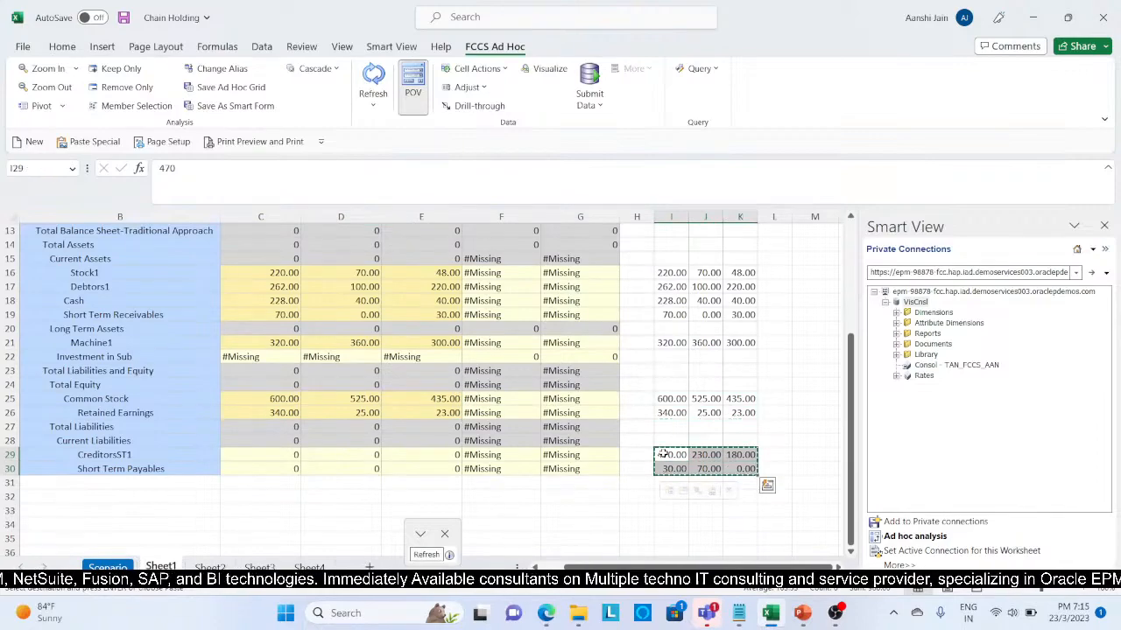
click(292, 454)
key(ctrl+v)
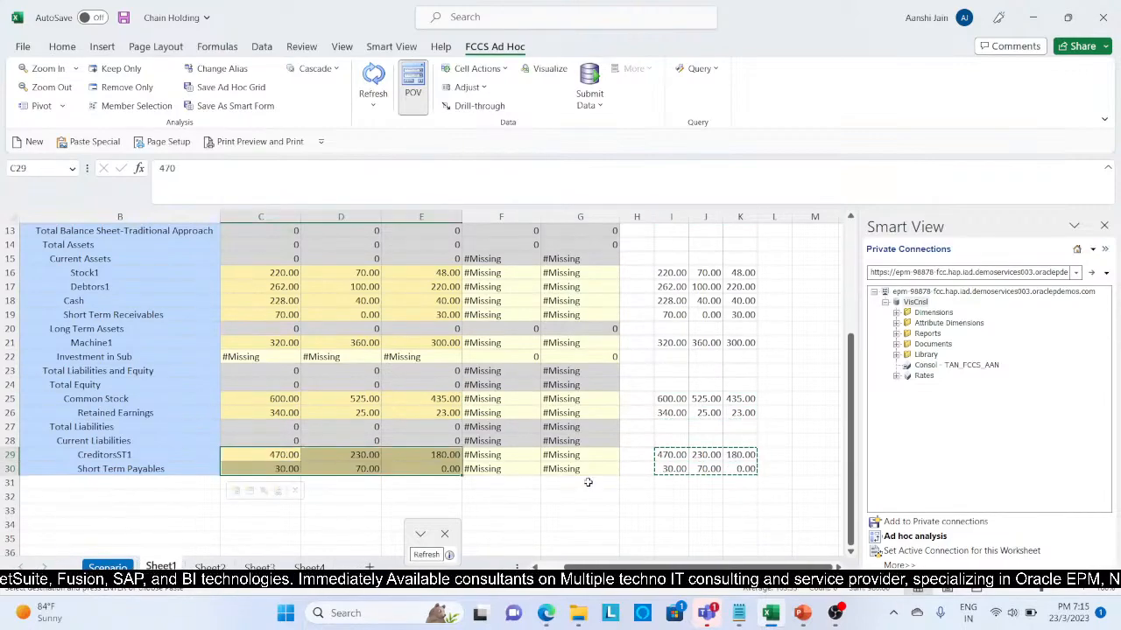
Step: Submit the restored balance sheet data of the three legal entities from the ad hoc grid
click(588, 482)
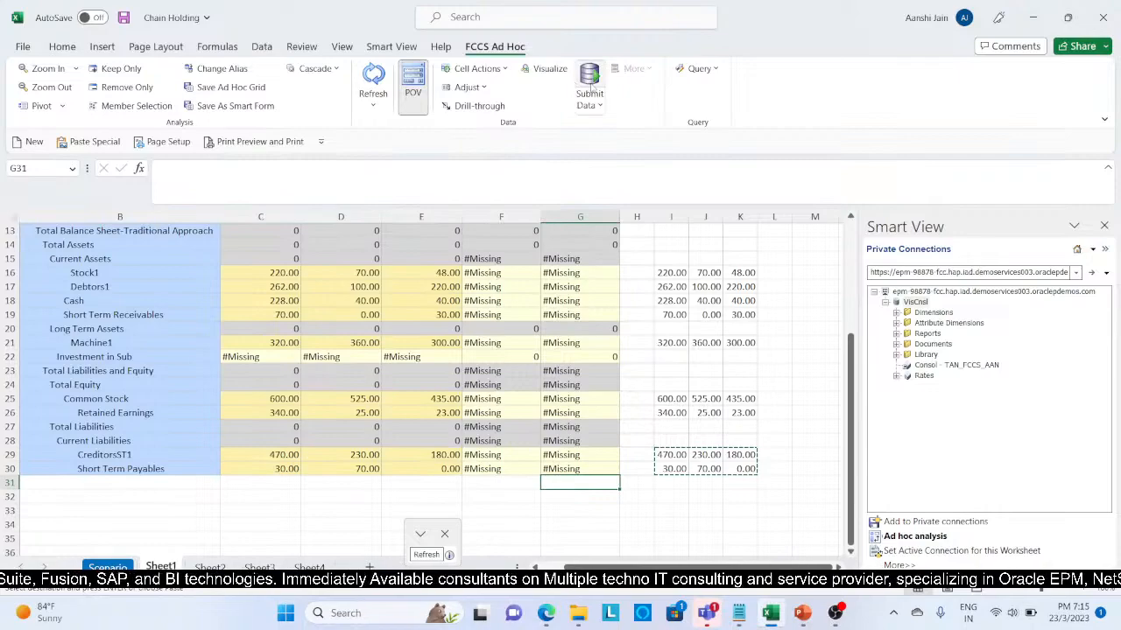
key(Escape)
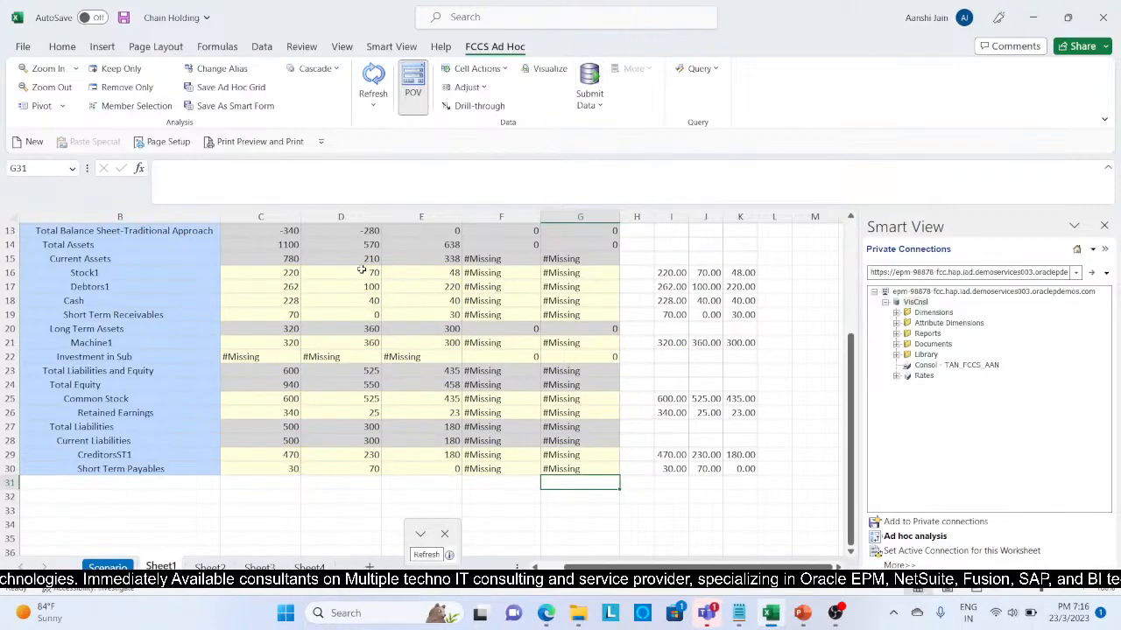
Step: Compare the grid's Total Balance Sheet amounts with the investments in S Ltd and SS Ltd on the Scenario sheet
scroll(361, 270, up, 2)
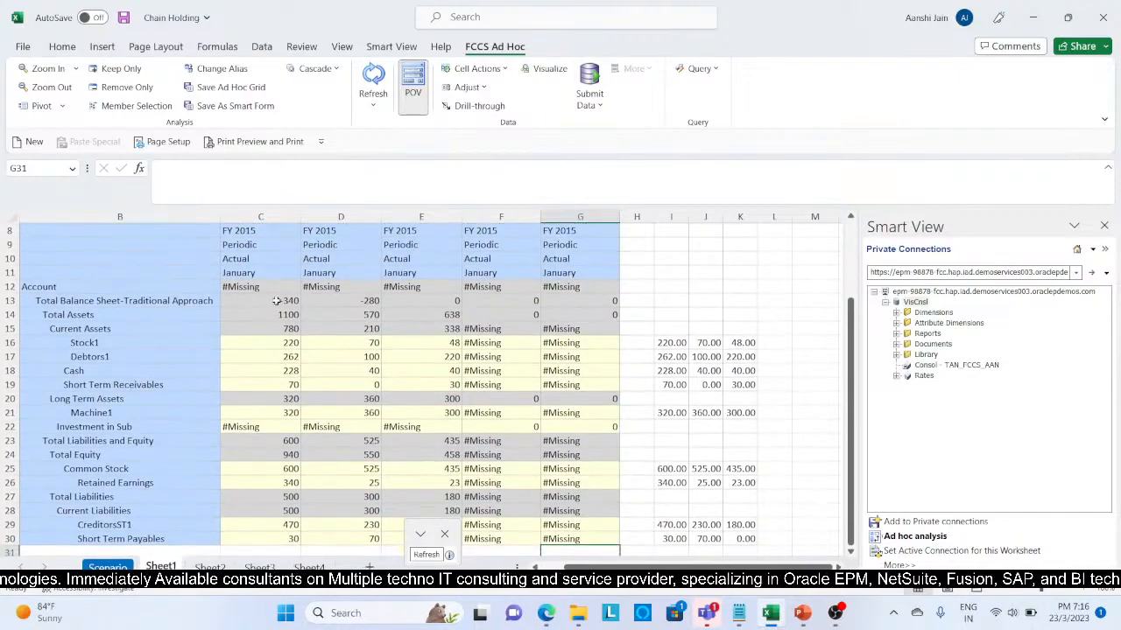
click(310, 298)
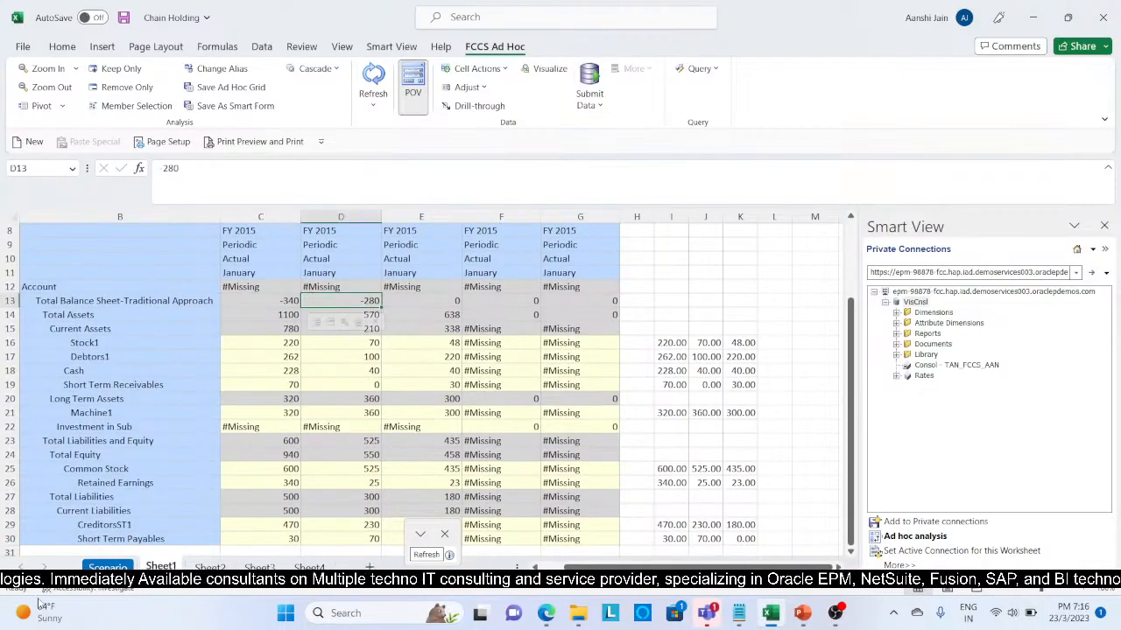
click(107, 567)
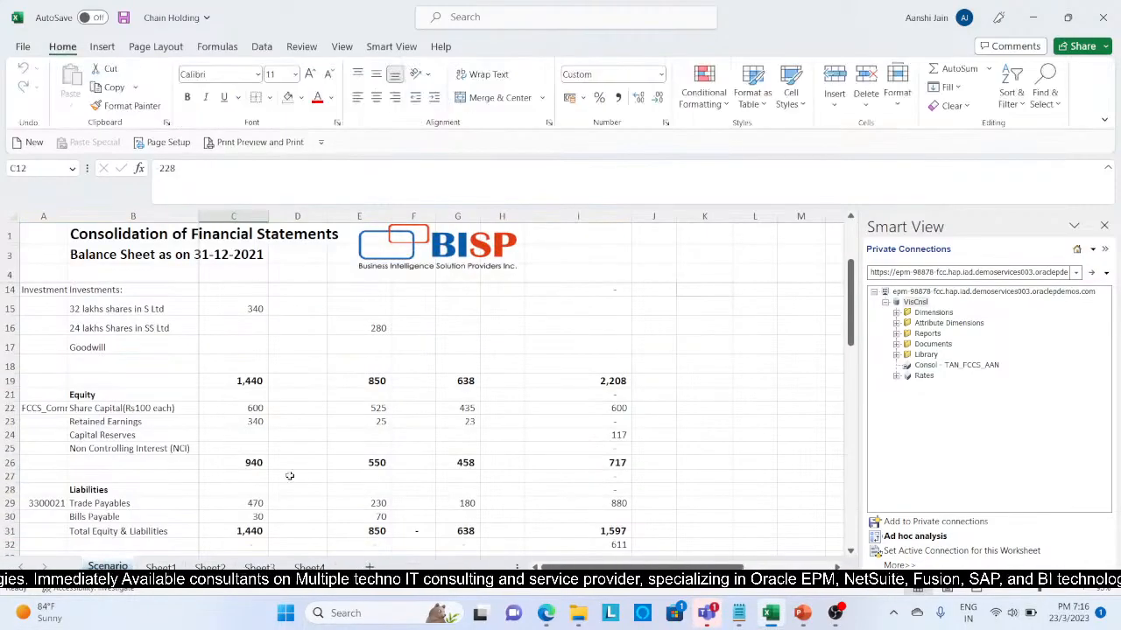
click(261, 425)
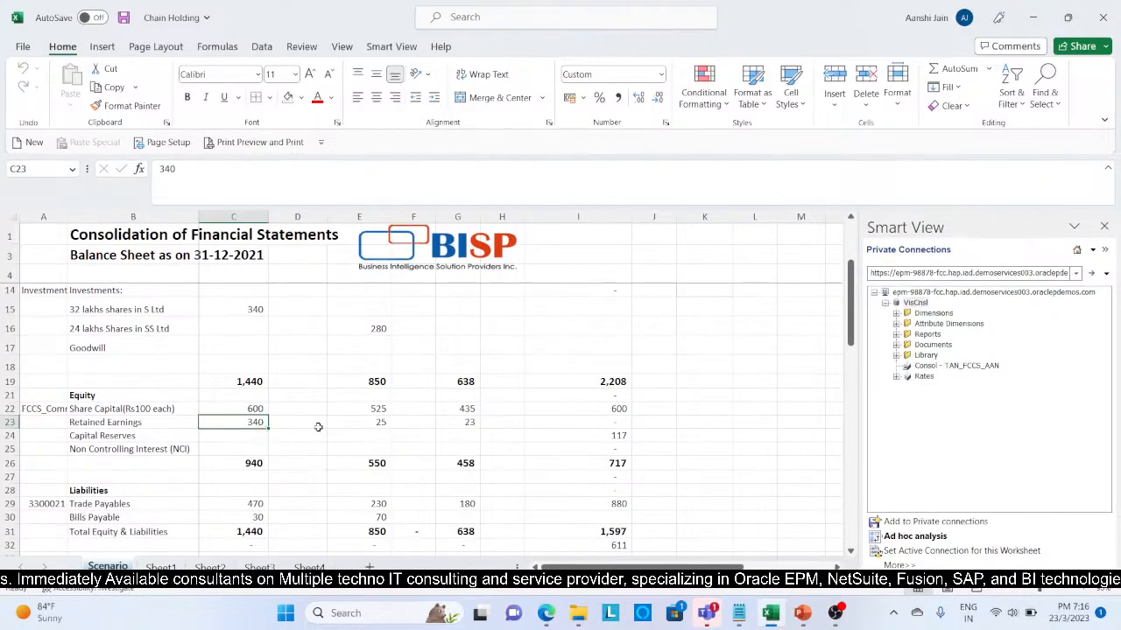
scroll(317, 426, up, 1)
click(266, 355)
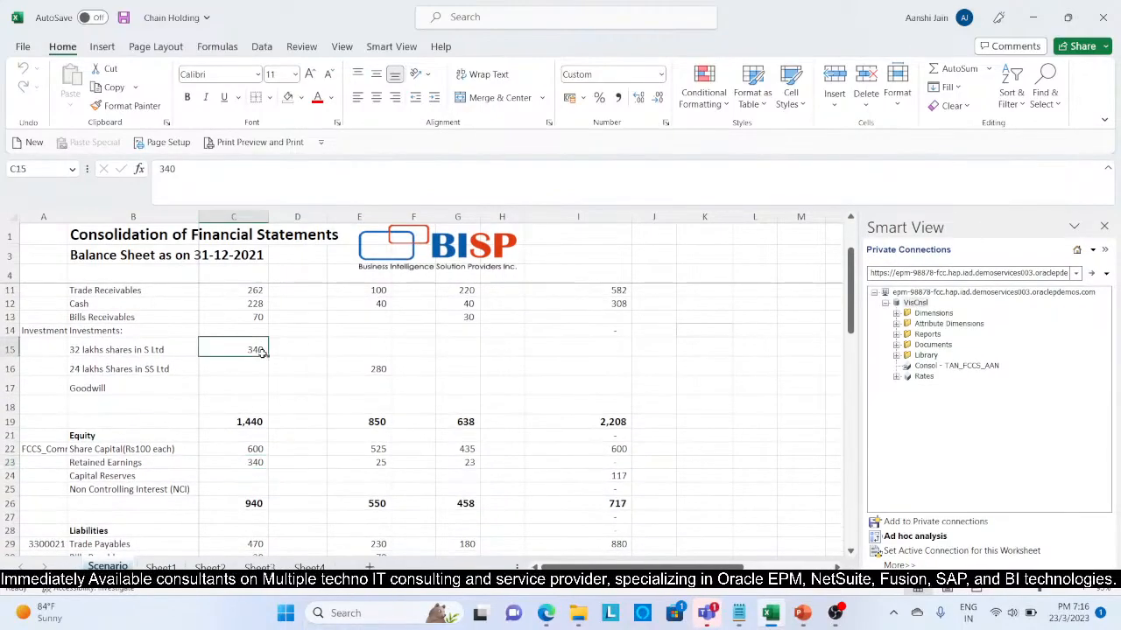
click(380, 373)
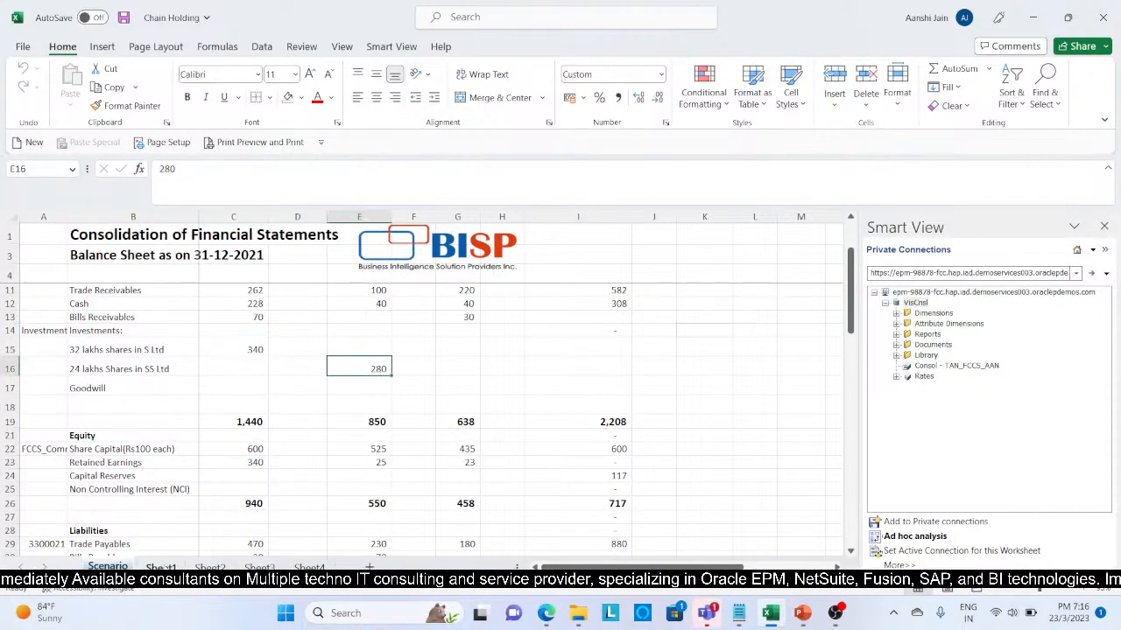
Step: Enter the investments on Sheet1 in the Investment in Sub row: 340 in F22 and 280 in G22
click(167, 568)
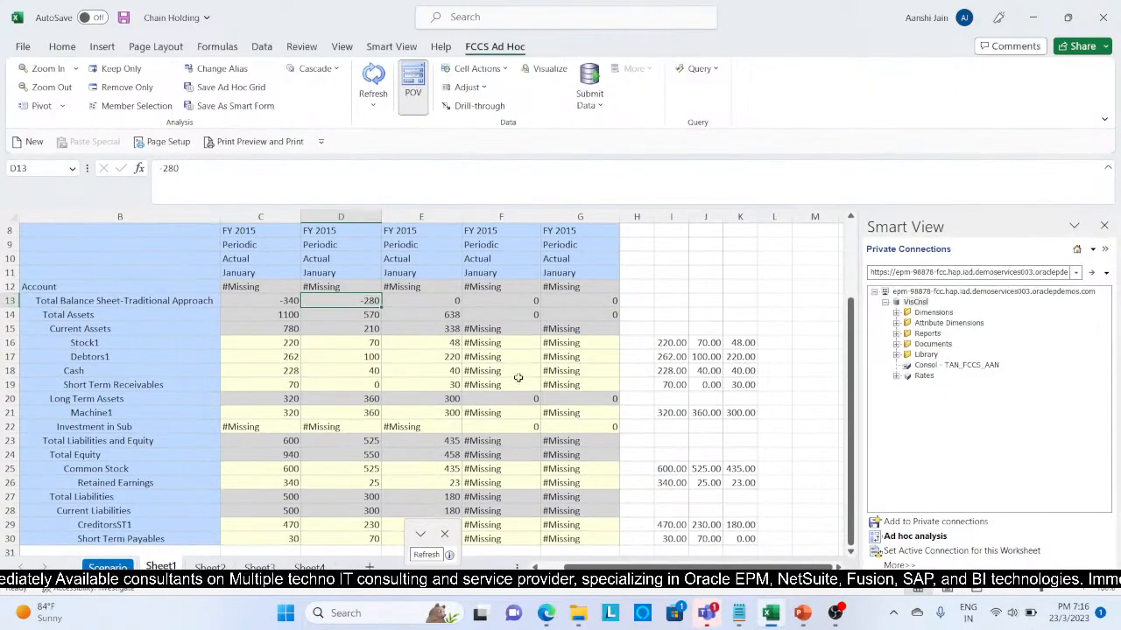
click(482, 426)
text(34)
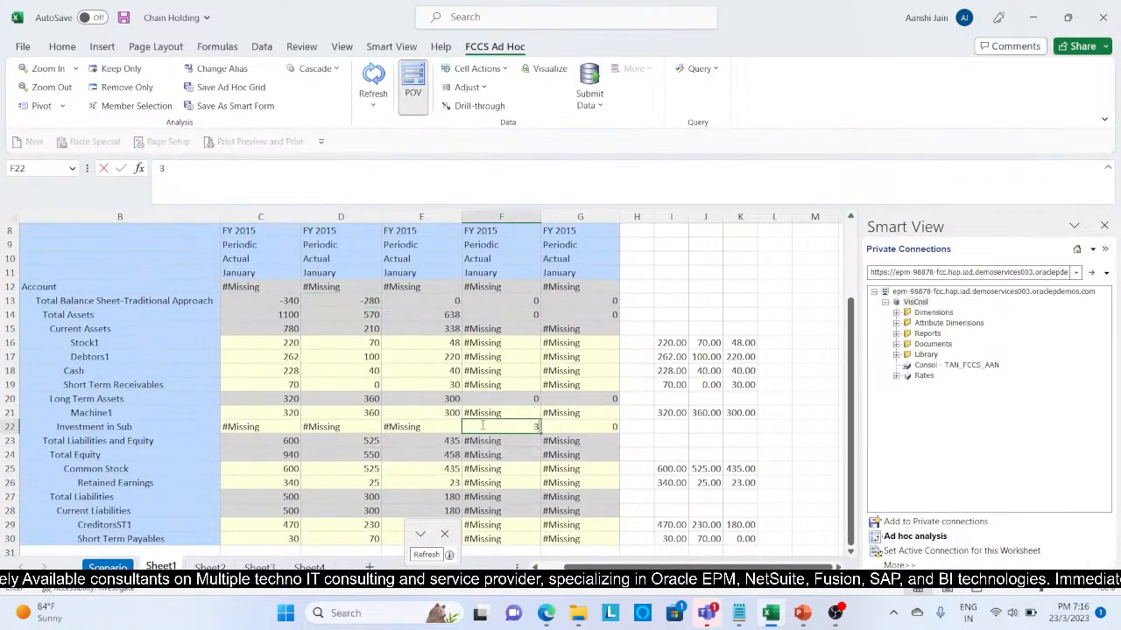
click(612, 423)
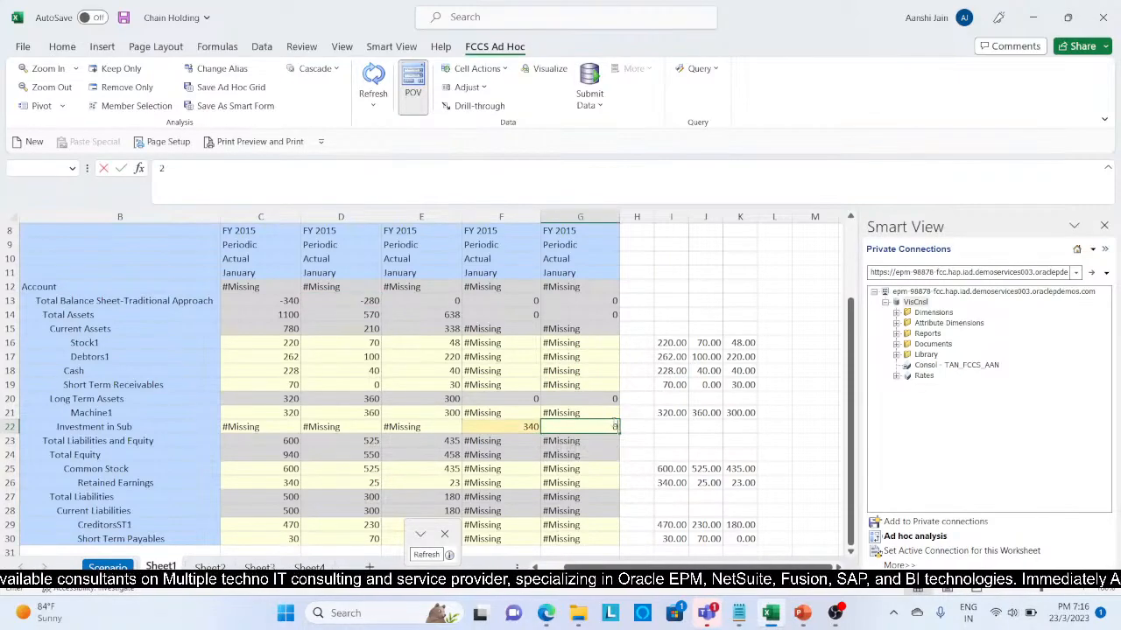
text(280)
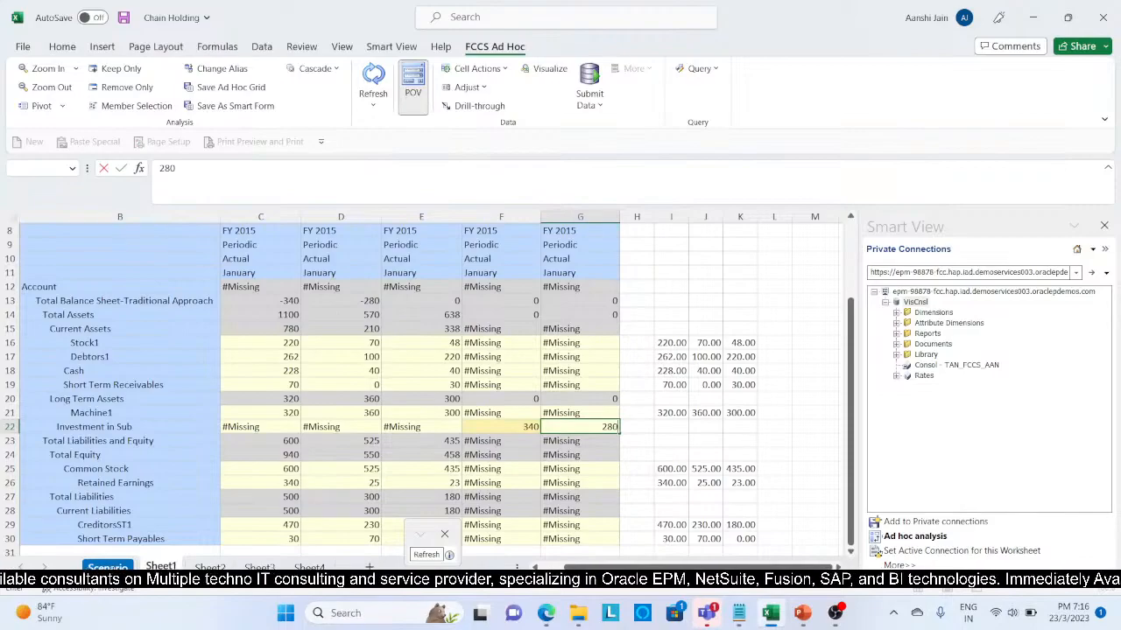
Step: Check the investments against the Scenario sheet and submit the Investment in Sub data from Sheet1
click(108, 569)
click(160, 567)
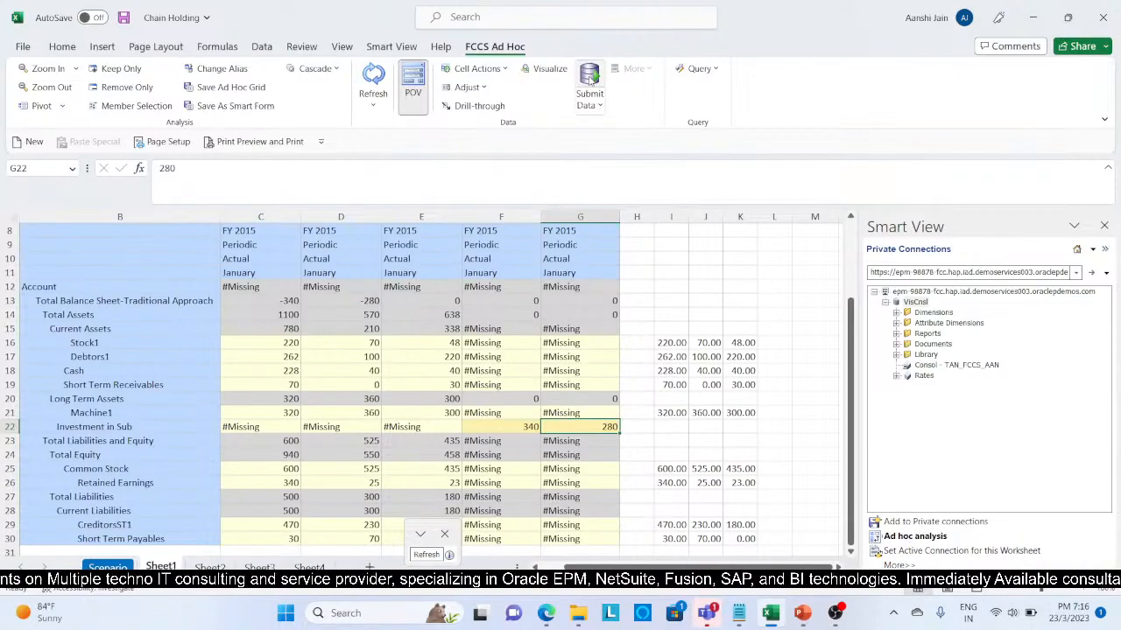
click(668, 253)
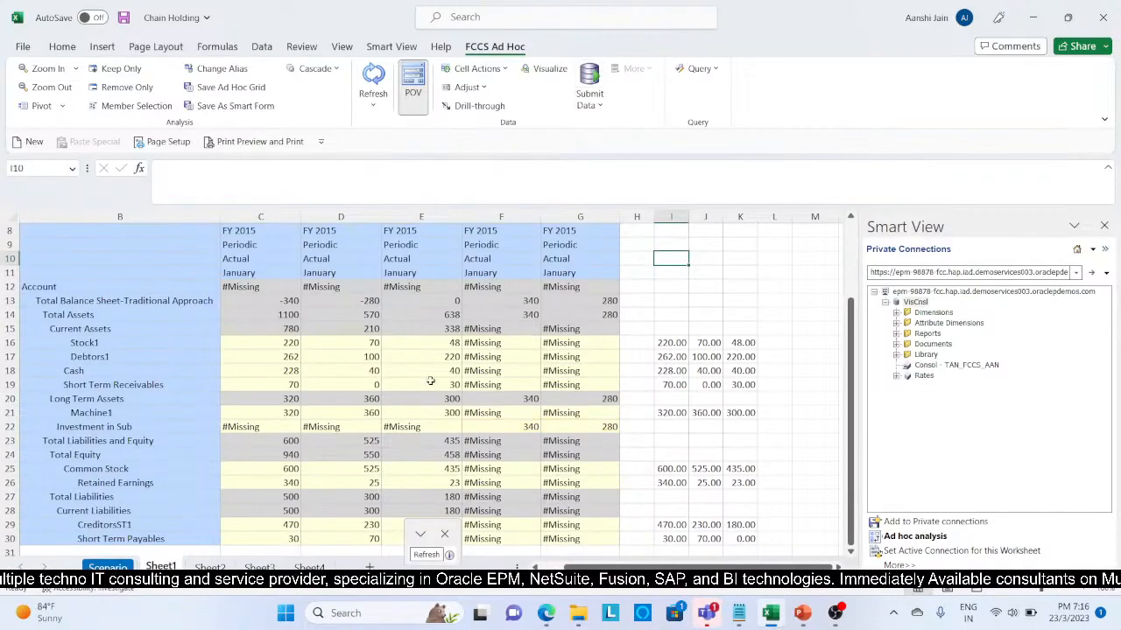
Step: Switch to the EPM Cloud Financial Consolidation and Close browser window and open the application's Consolidation page for managing ownership
scroll(394, 450, down, 1)
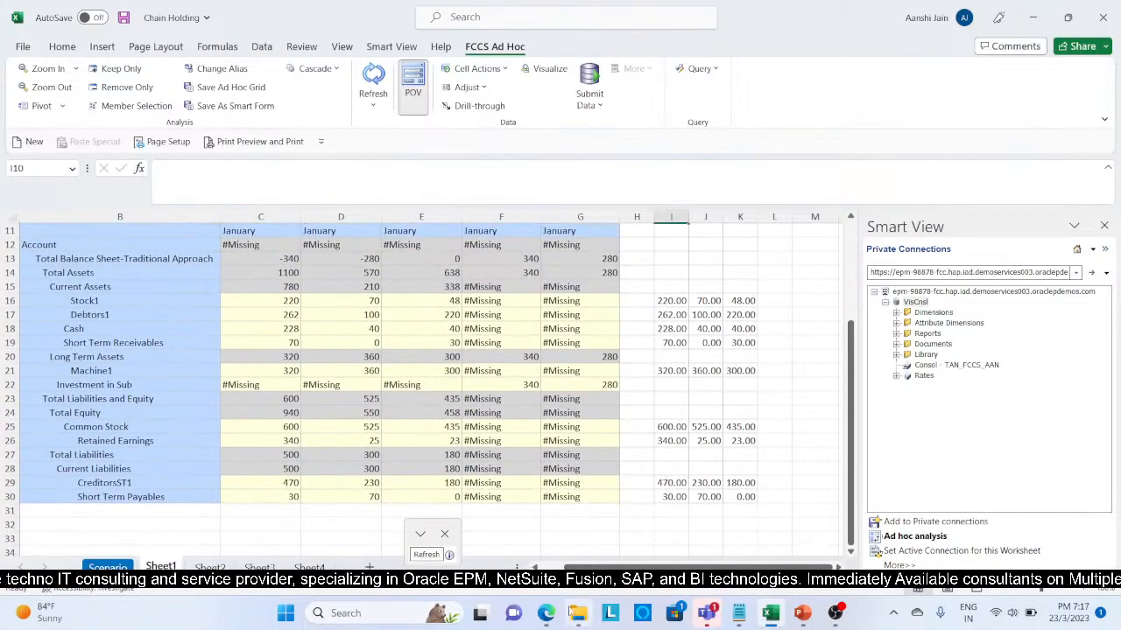
mouse_move(545, 616)
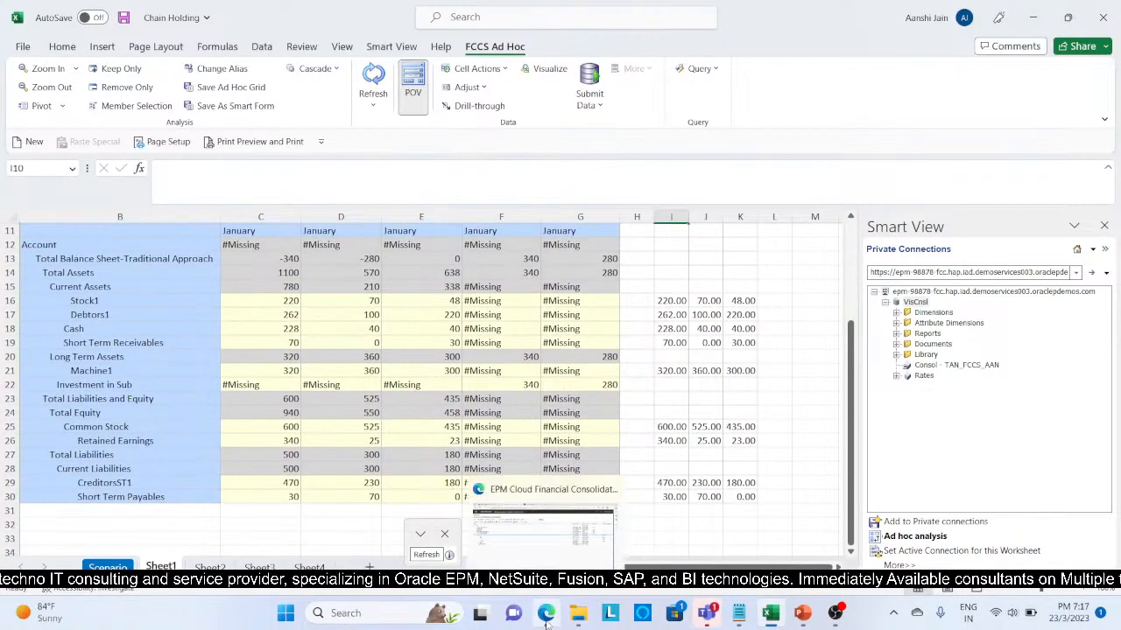
click(536, 565)
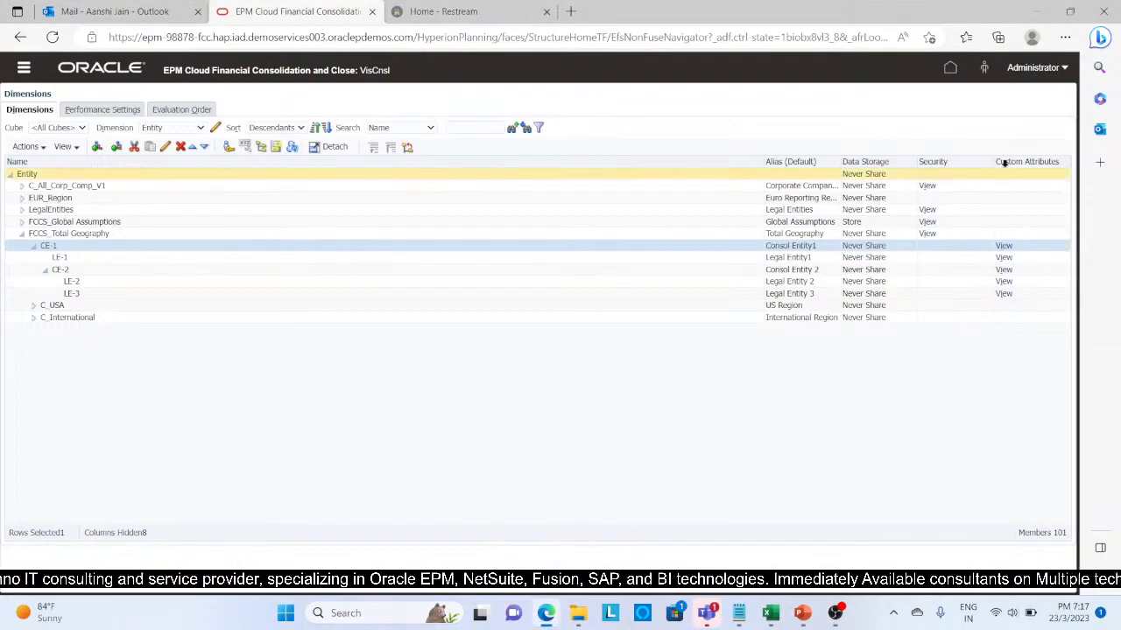
click(953, 71)
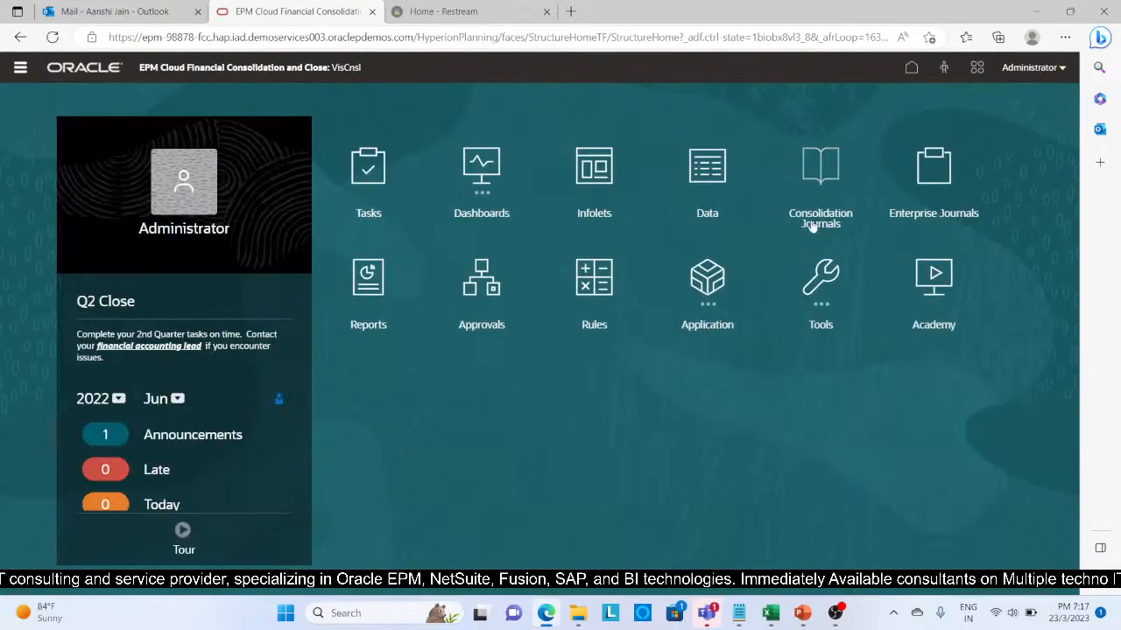
click(707, 276)
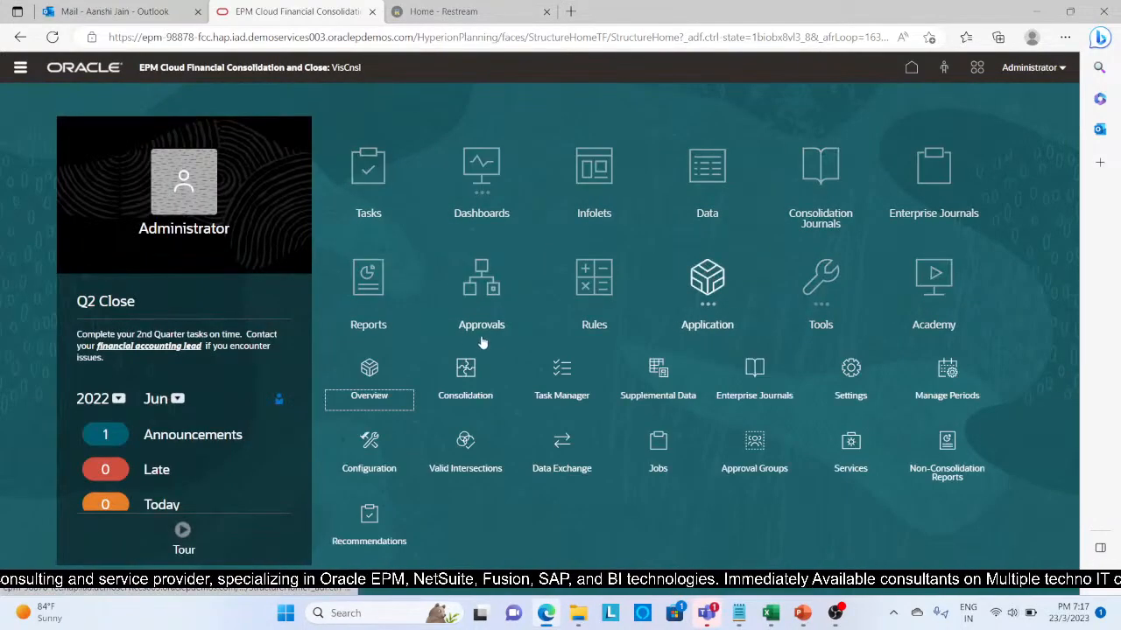
click(467, 370)
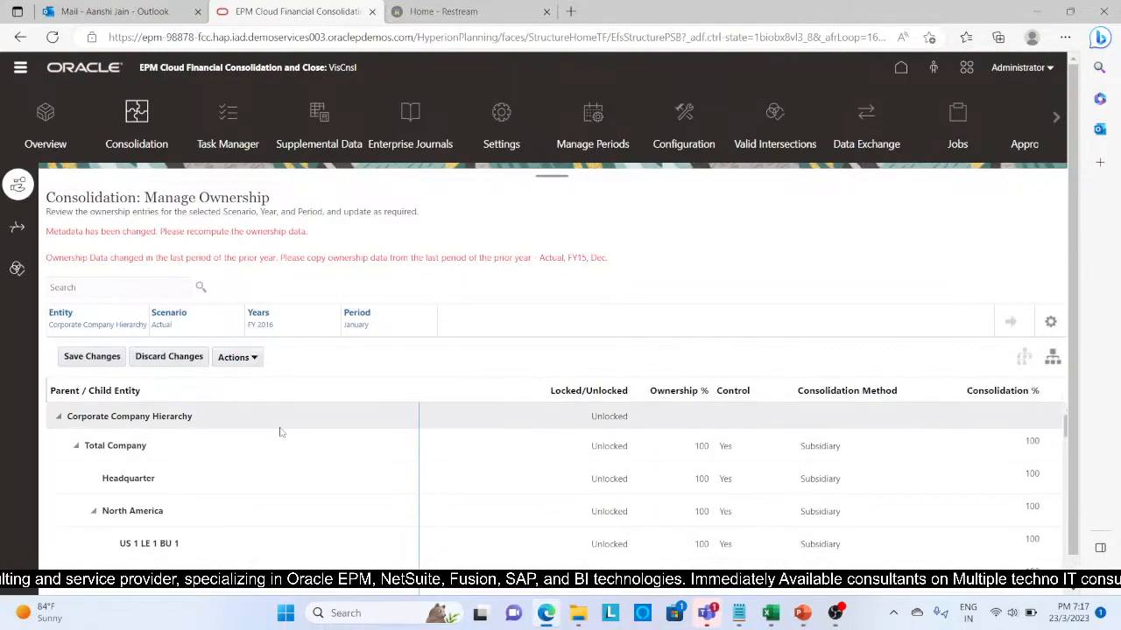
Step: Load the ownership entries for the entity Total Geography and year FY 2015
click(91, 326)
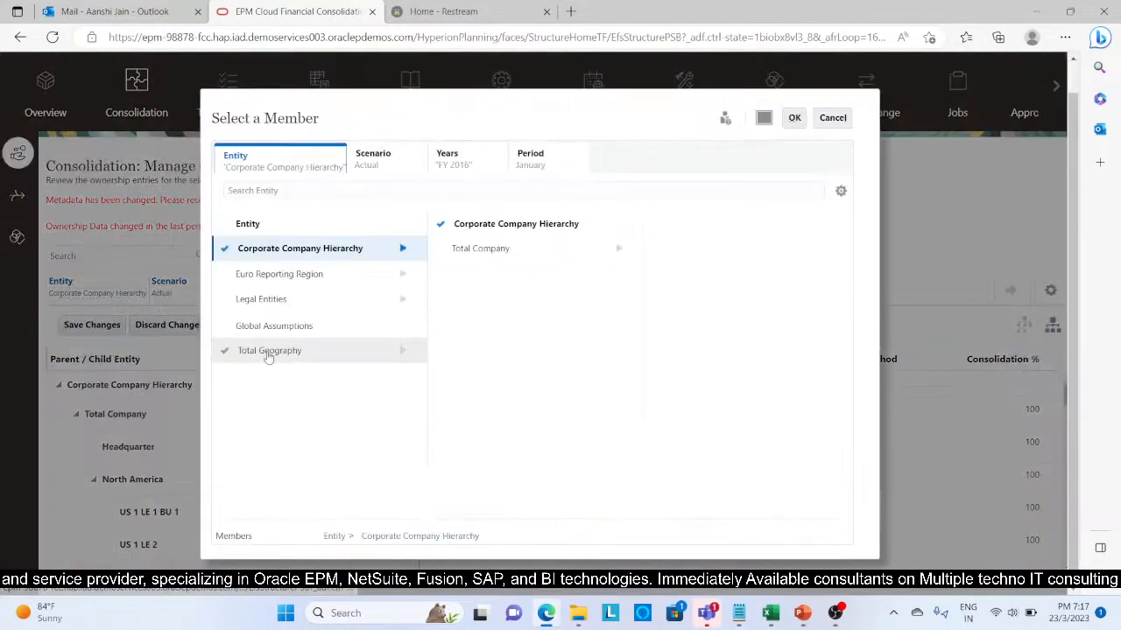
click(267, 351)
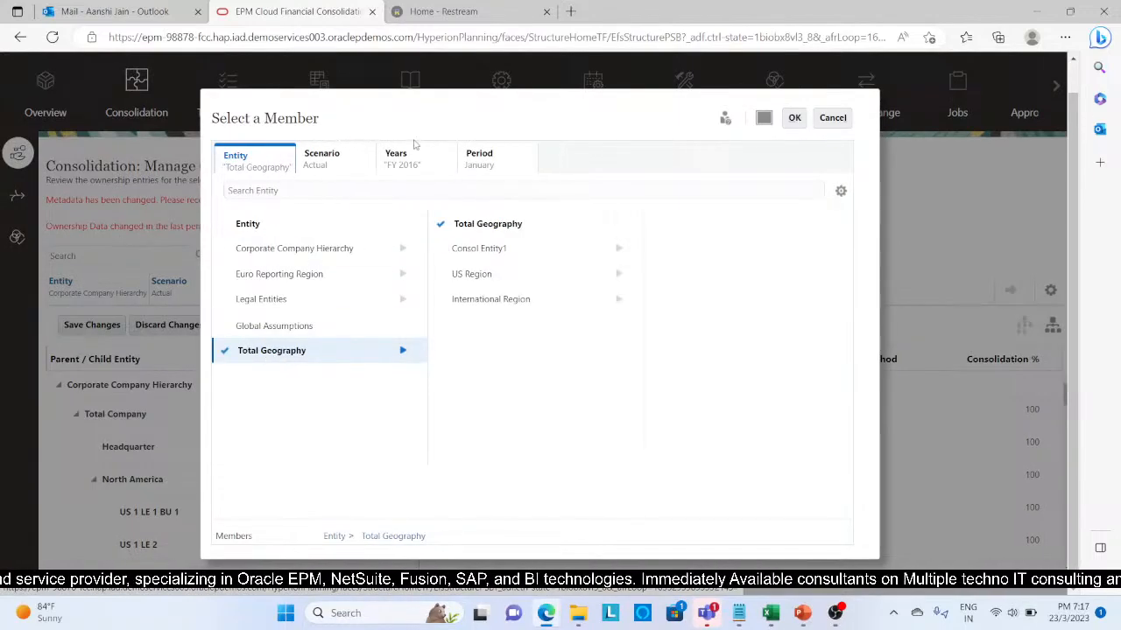
click(396, 154)
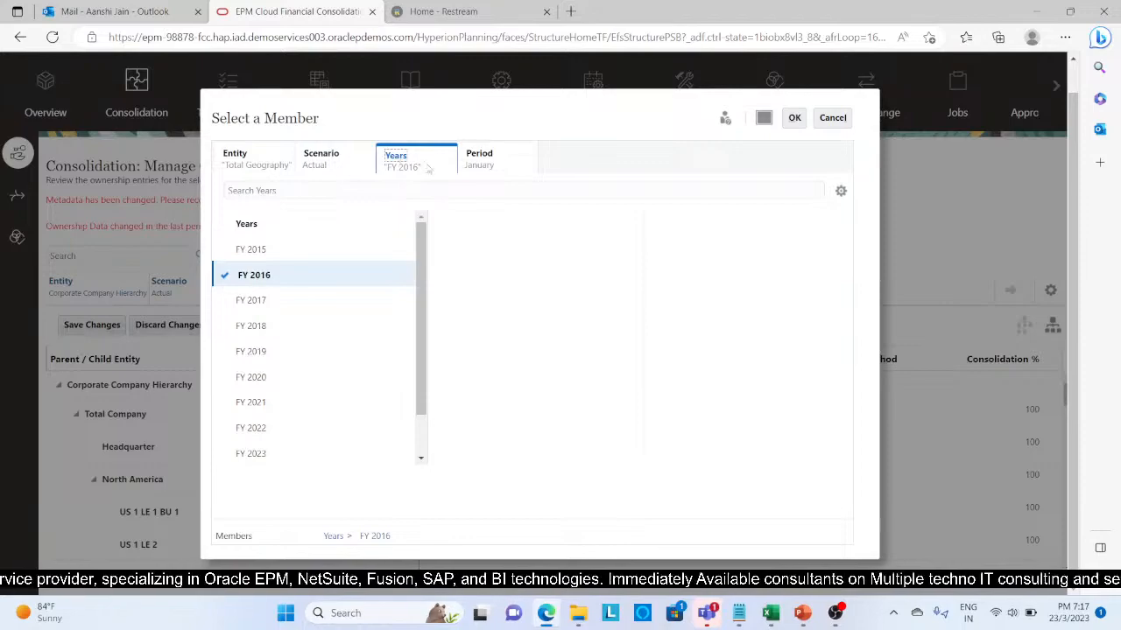
click(283, 254)
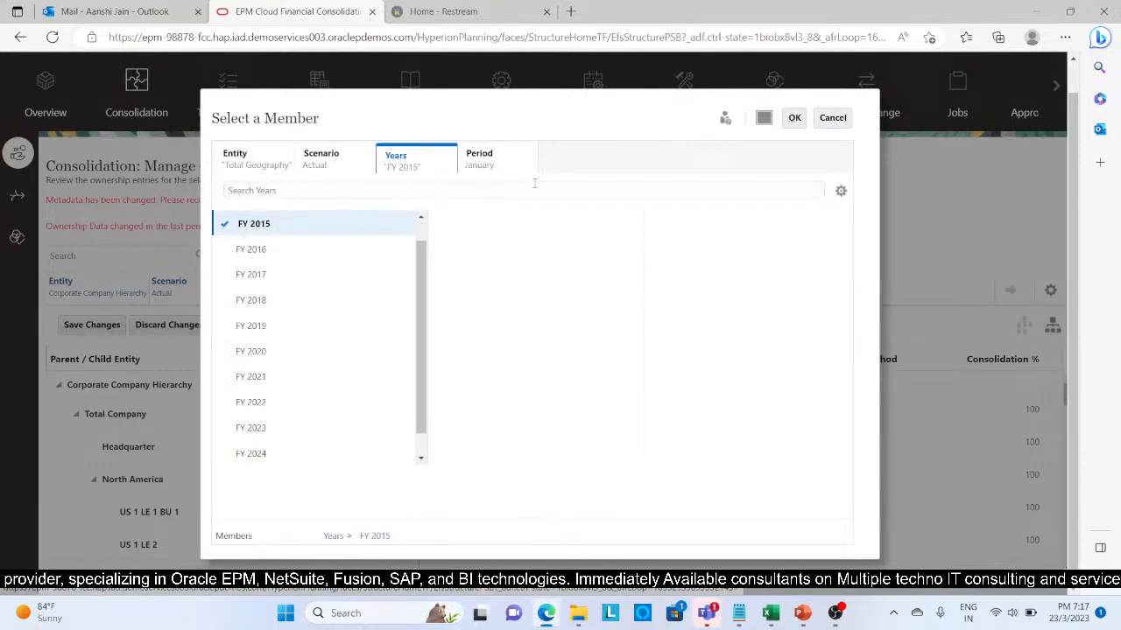
click(794, 117)
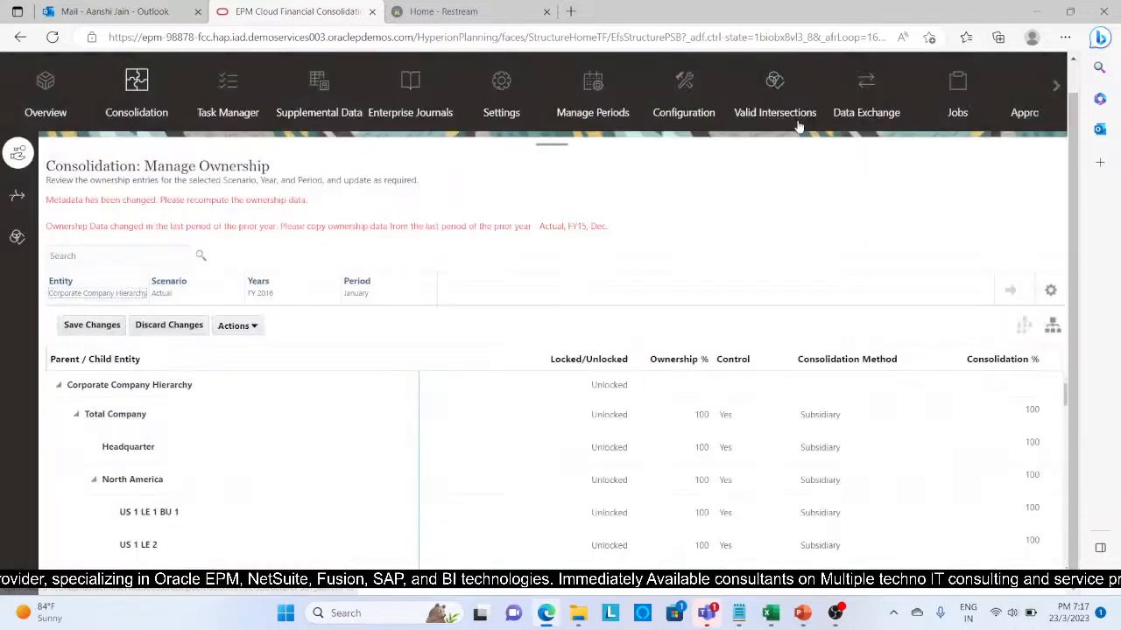
click(1010, 291)
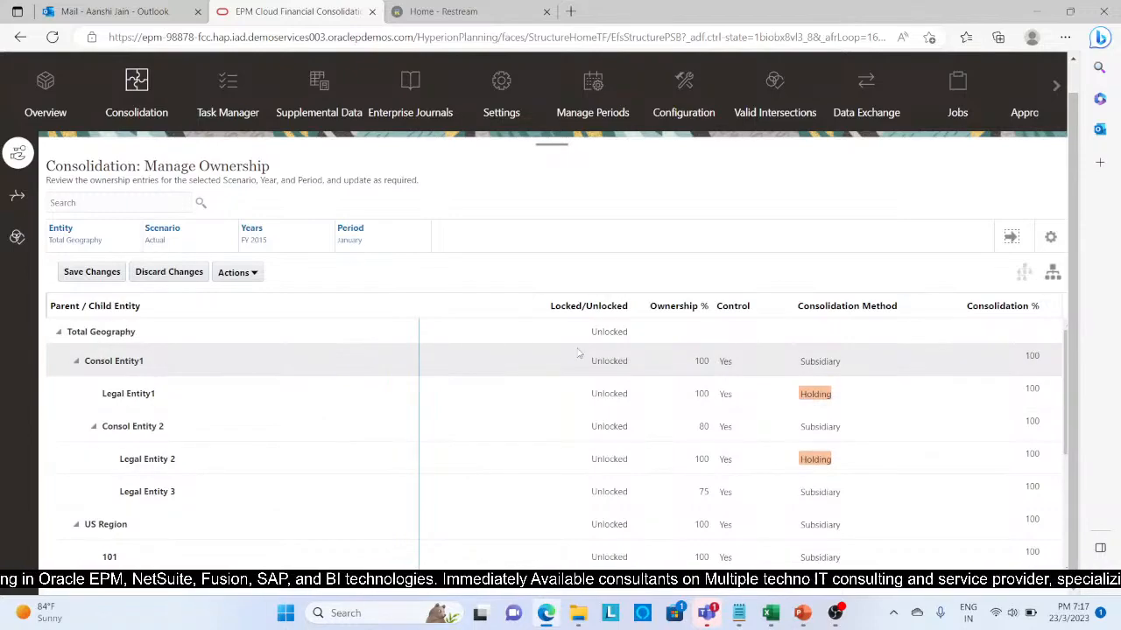
Step: Check the consolidation methods and Consol Entity 2's ownership against the shareholding notes below the balance sheet on Excel's Scenario sheet
click(847, 361)
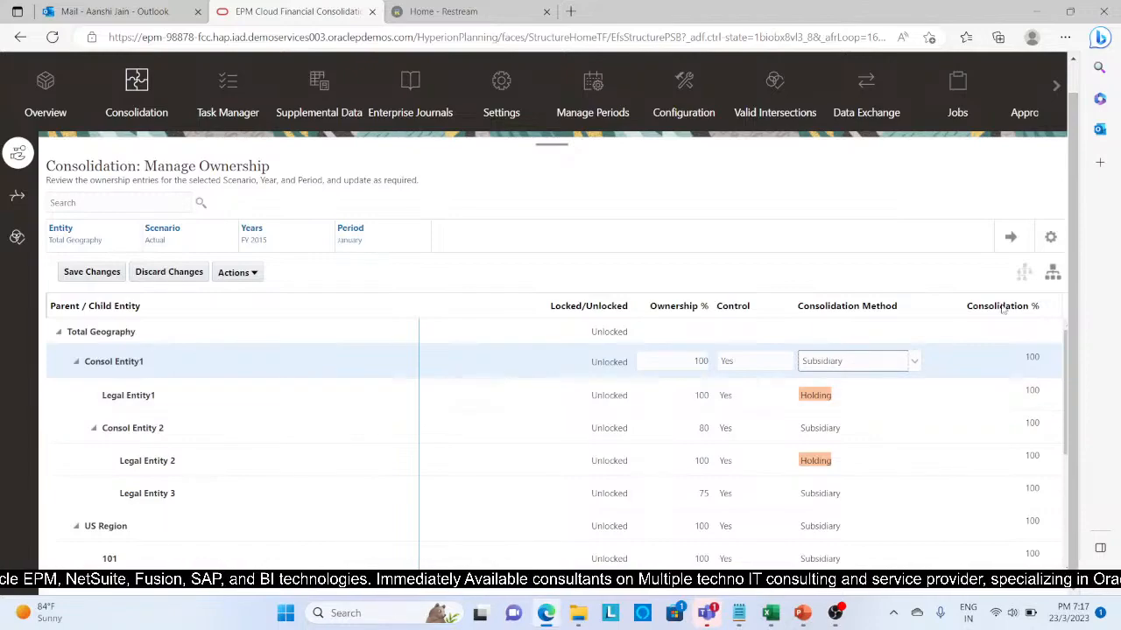
click(907, 403)
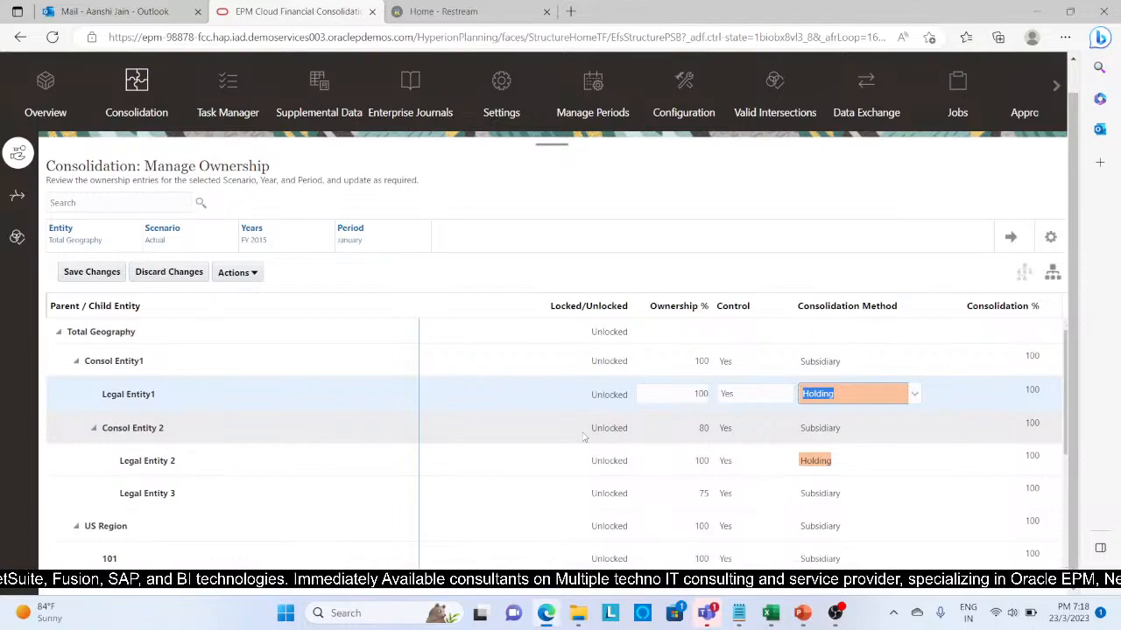
click(700, 430)
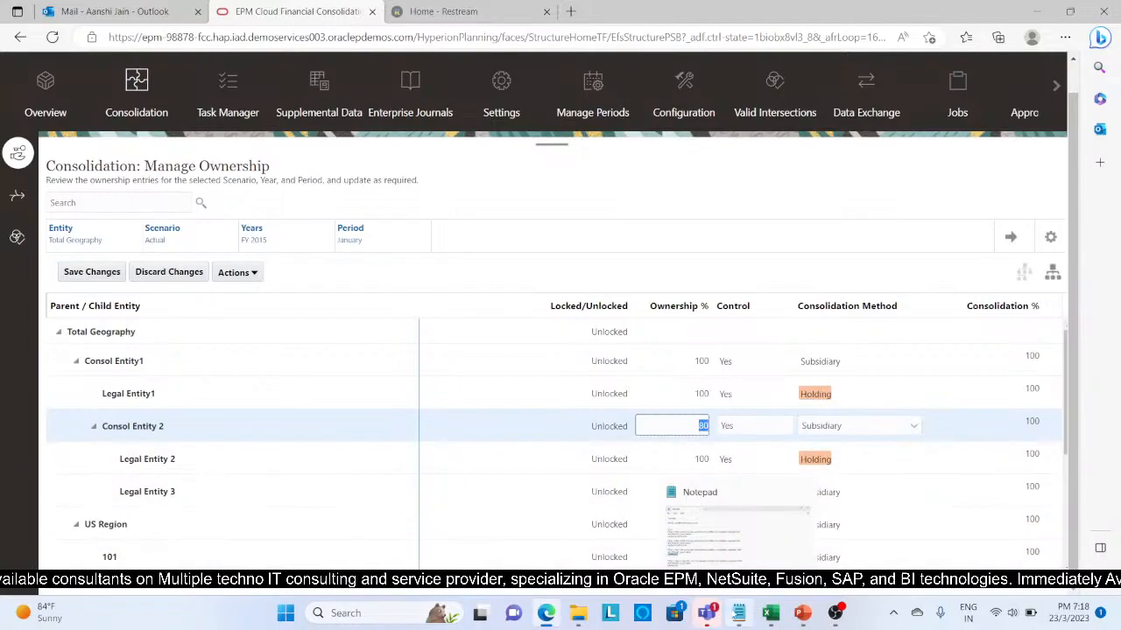
click(772, 614)
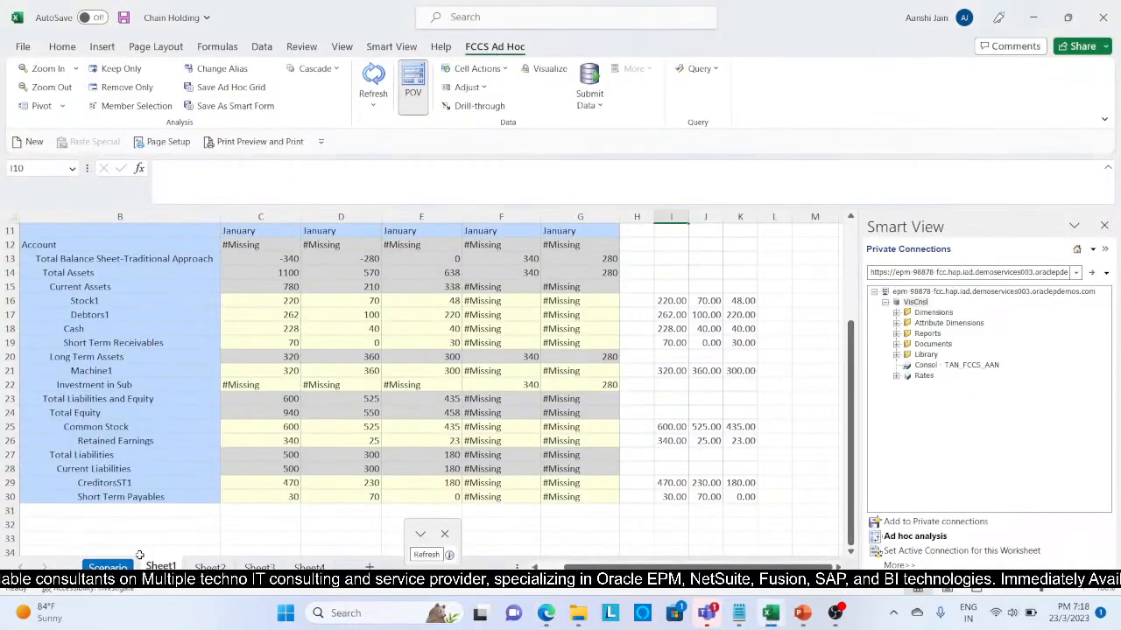
click(107, 567)
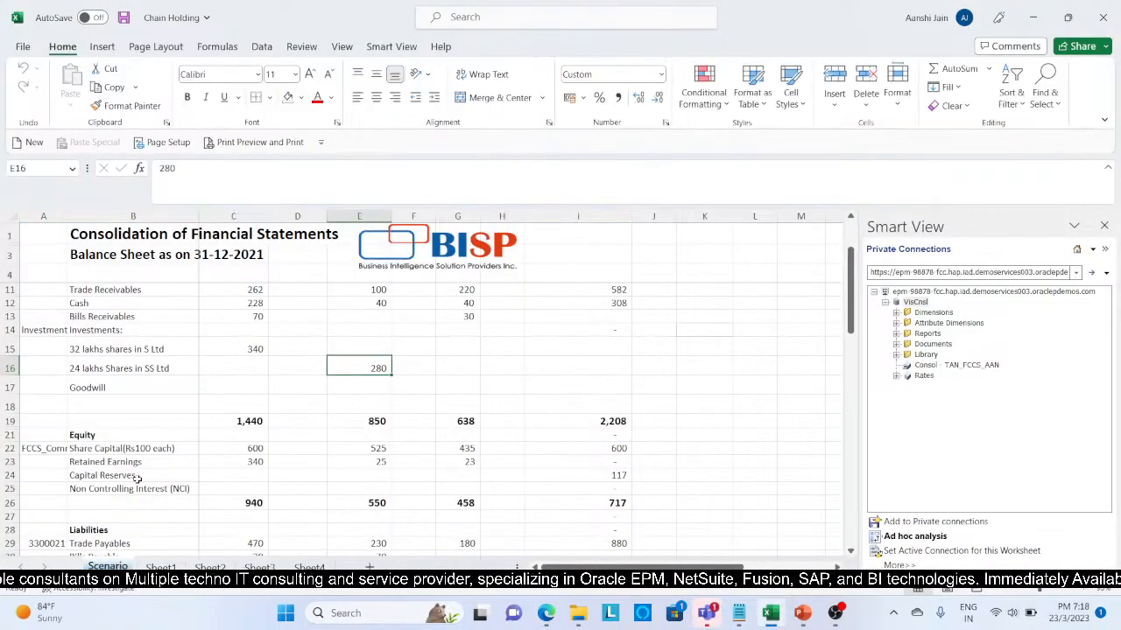
scroll(138, 479, down, 6)
scroll(137, 479, up, 3)
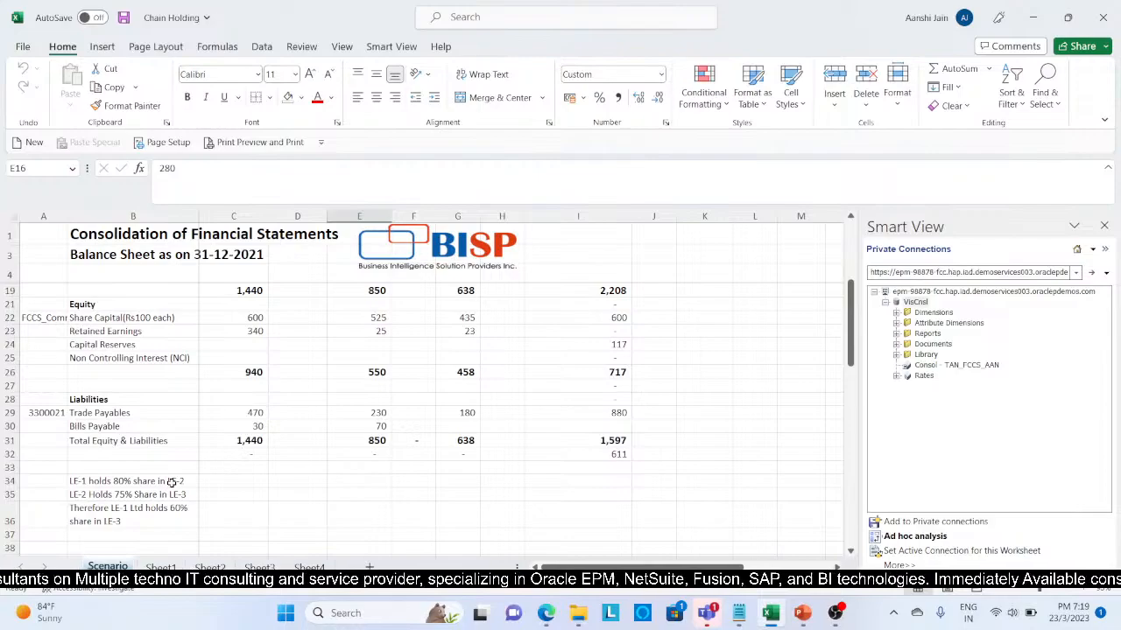
Step: Return to Manage Ownership in the browser, set Consol Entity 2's ownership to 80%, and save the ownership changes
click(545, 613)
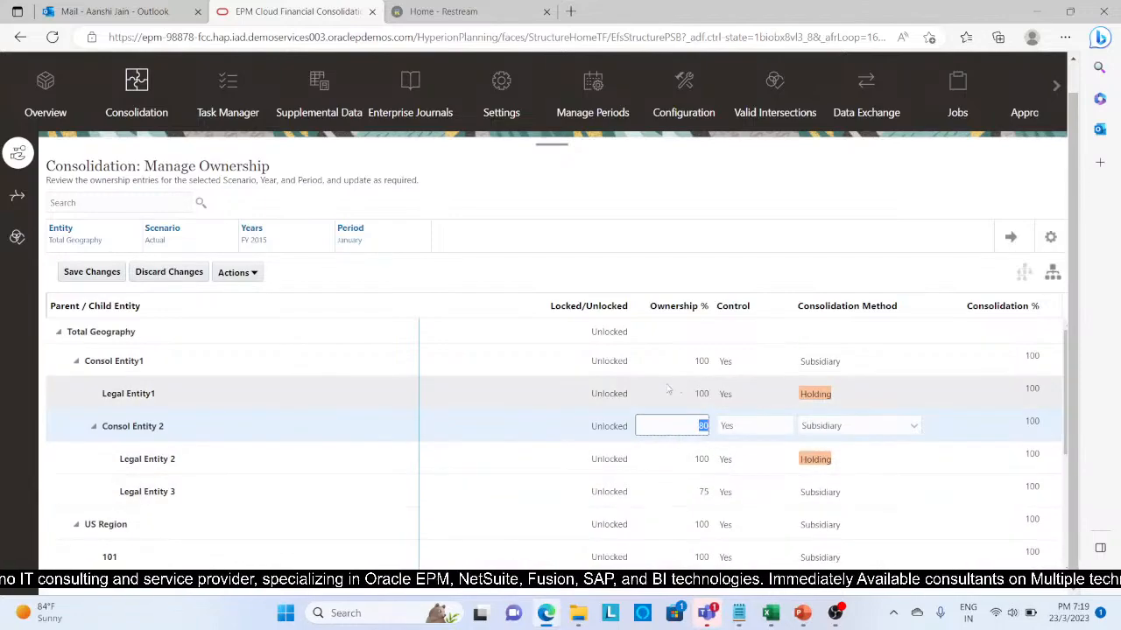
key(BackSpace)
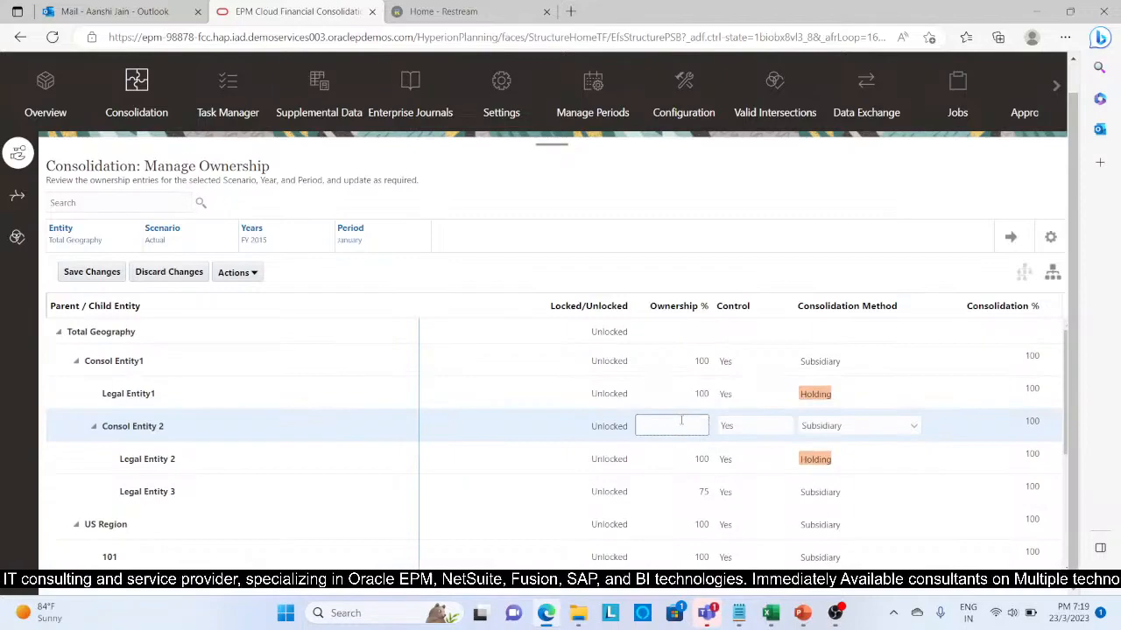
text(80)
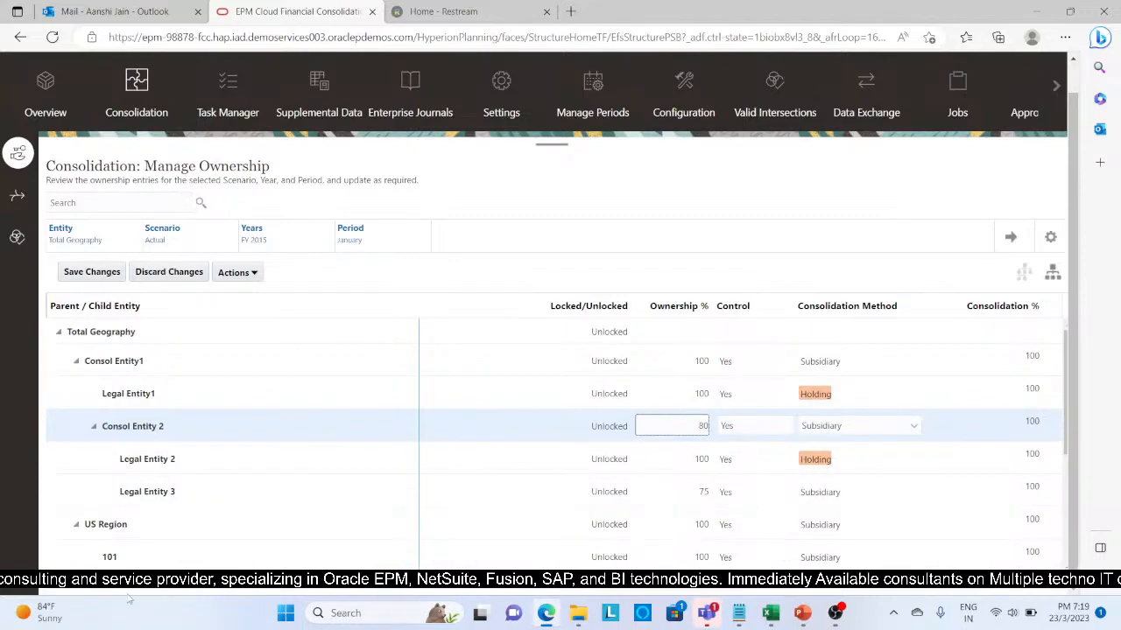
click(103, 274)
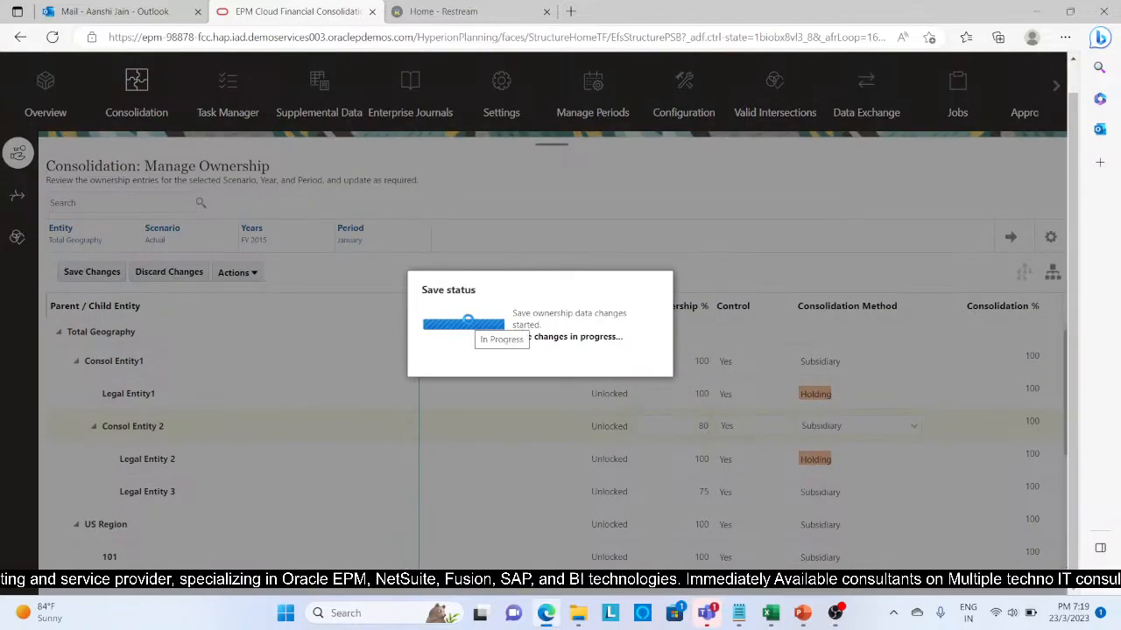
click(596, 351)
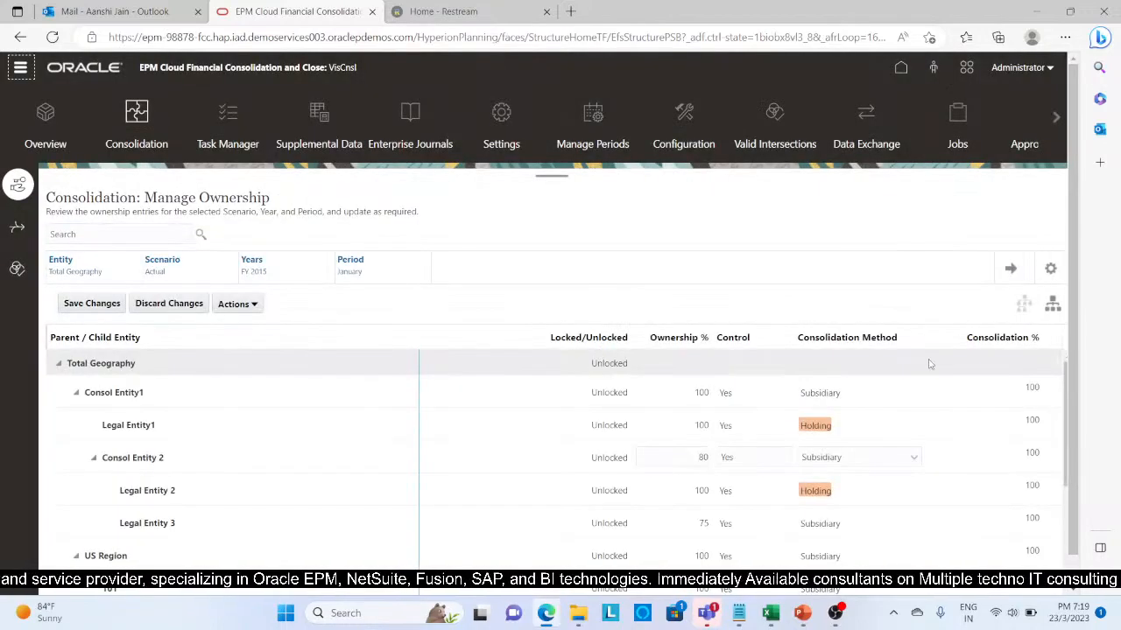
Step: Review the ownership in the Parent / Legal Entity view, and recompute the ownership data for Actual, FY 2015, starting in January
click(1051, 304)
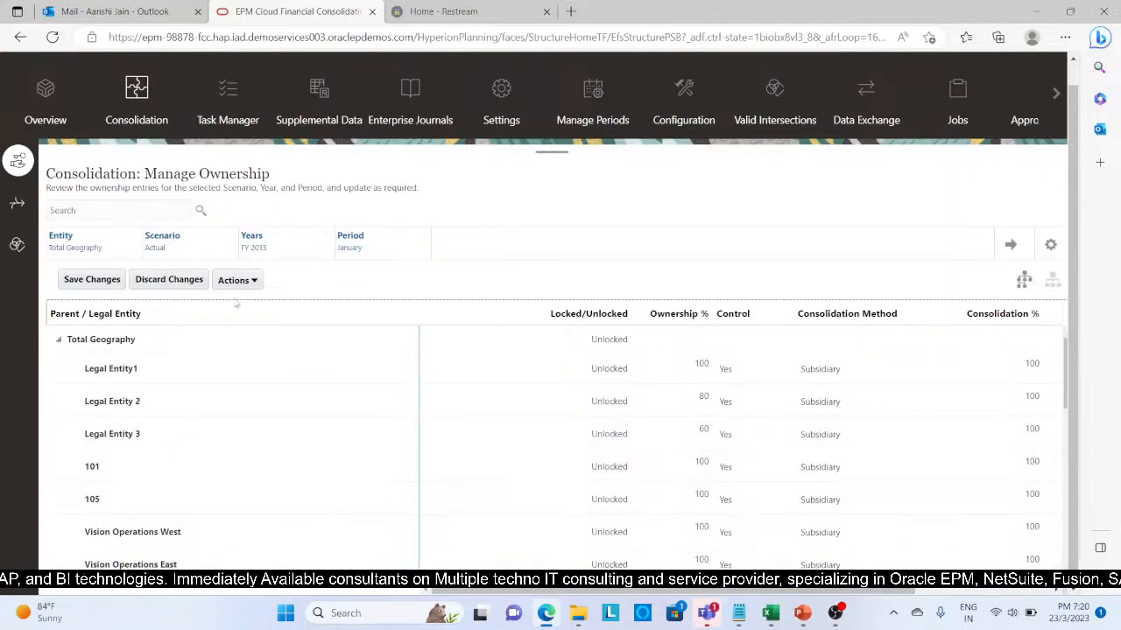
click(1021, 280)
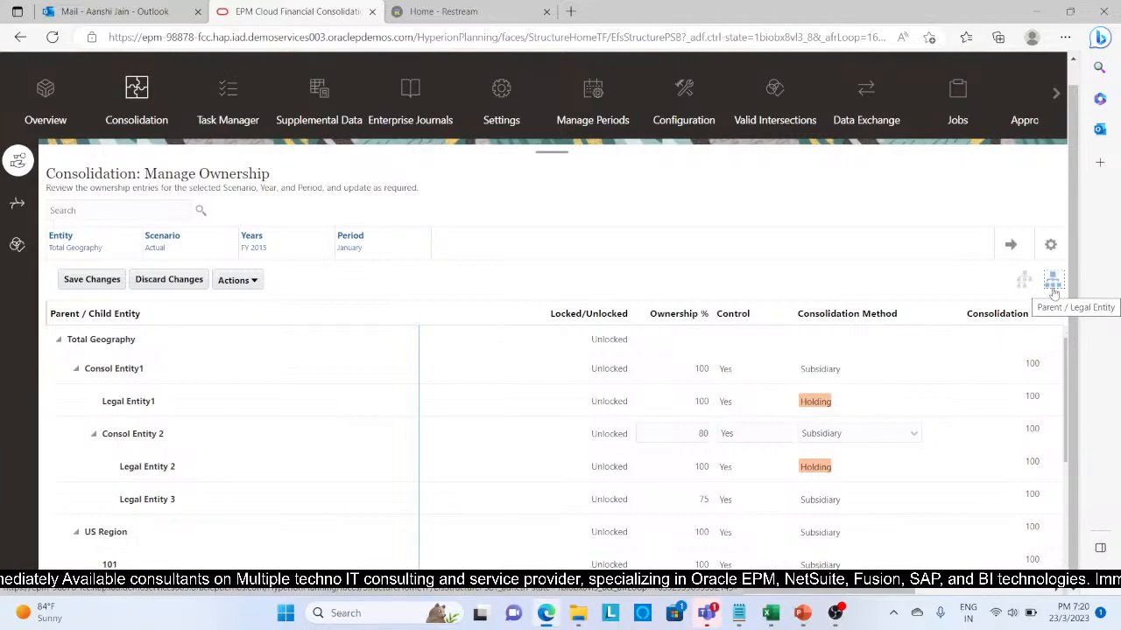
click(256, 282)
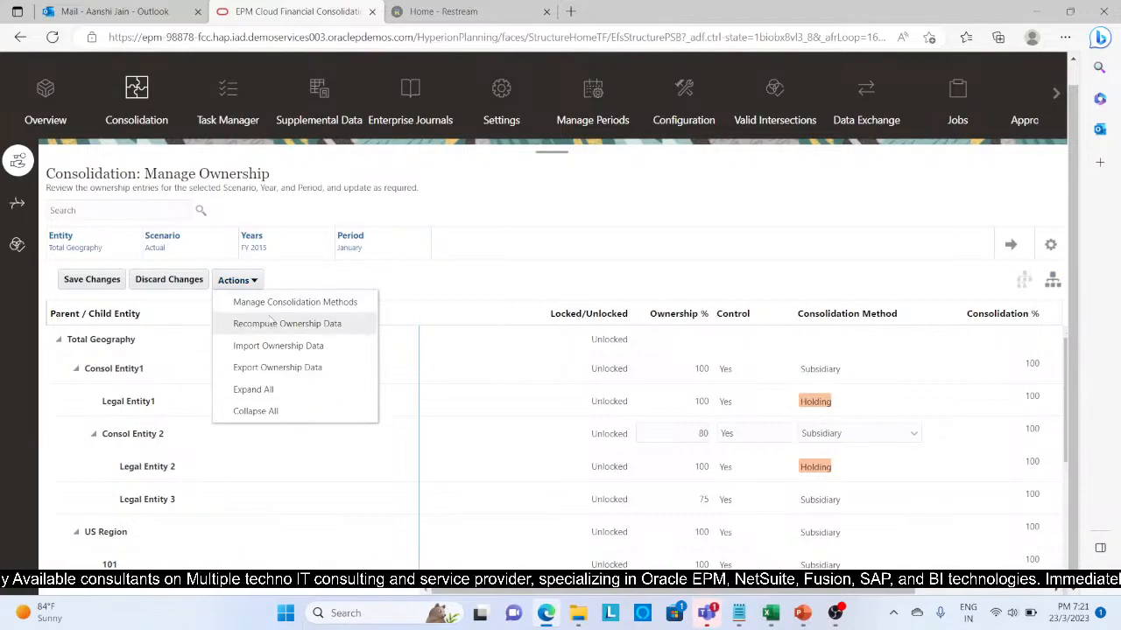
click(270, 323)
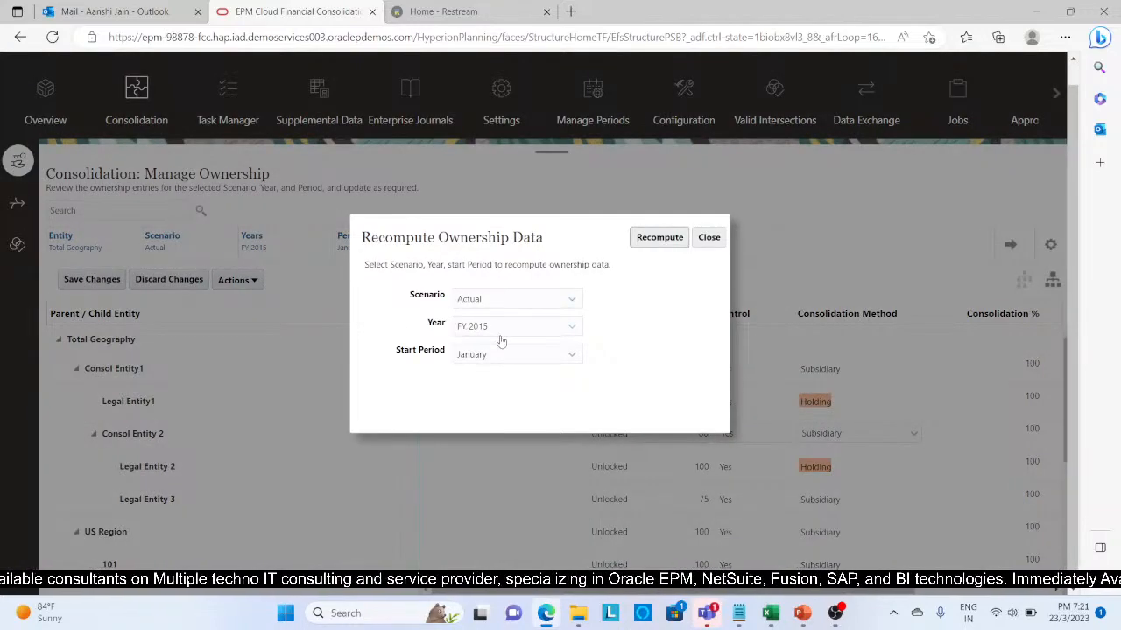
click(658, 239)
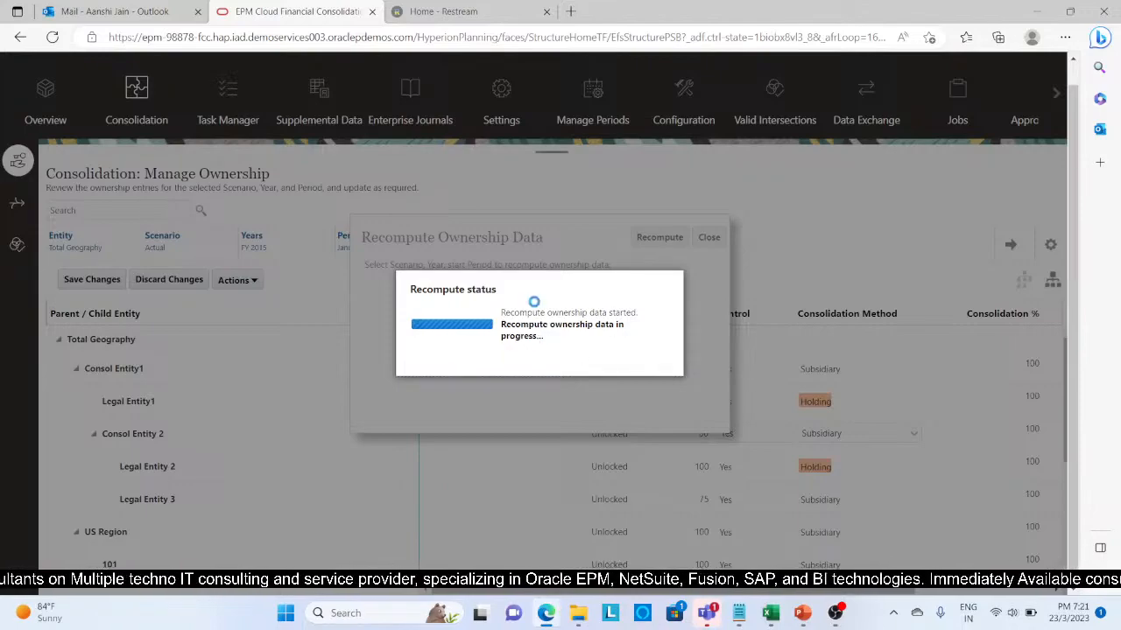
click(579, 351)
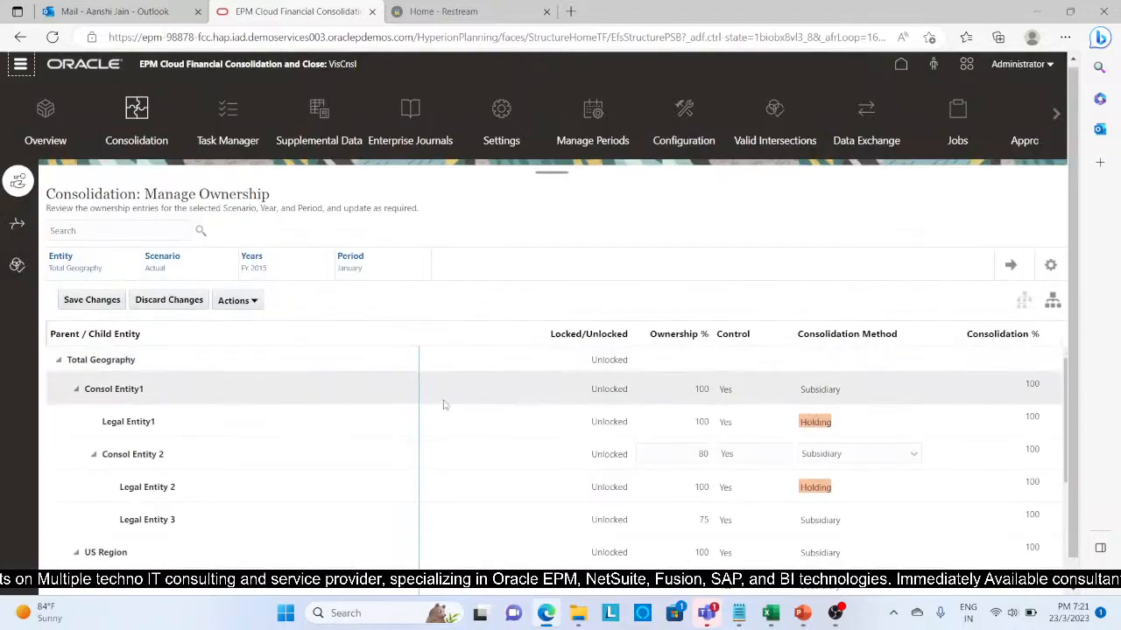
scroll(445, 406, down, 1)
scroll(445, 406, up, 2)
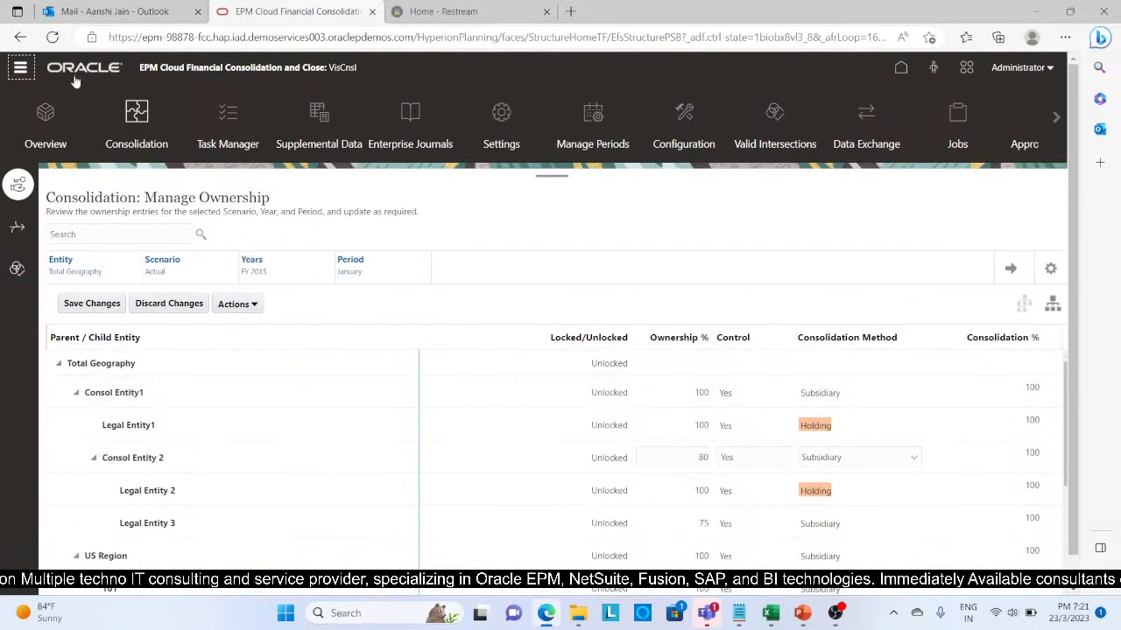
Step: Launch the Consolidate business rule for Consol Entity 2 under Consol Entity1 in Total Geography, for Actual, Jan, FY15
click(21, 68)
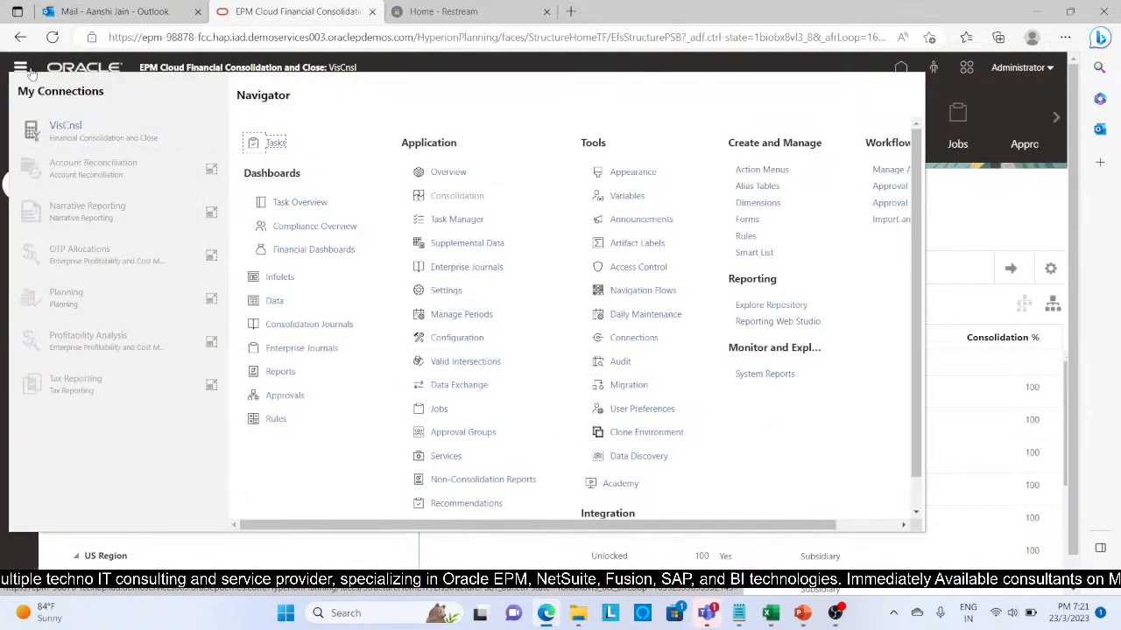
click(272, 422)
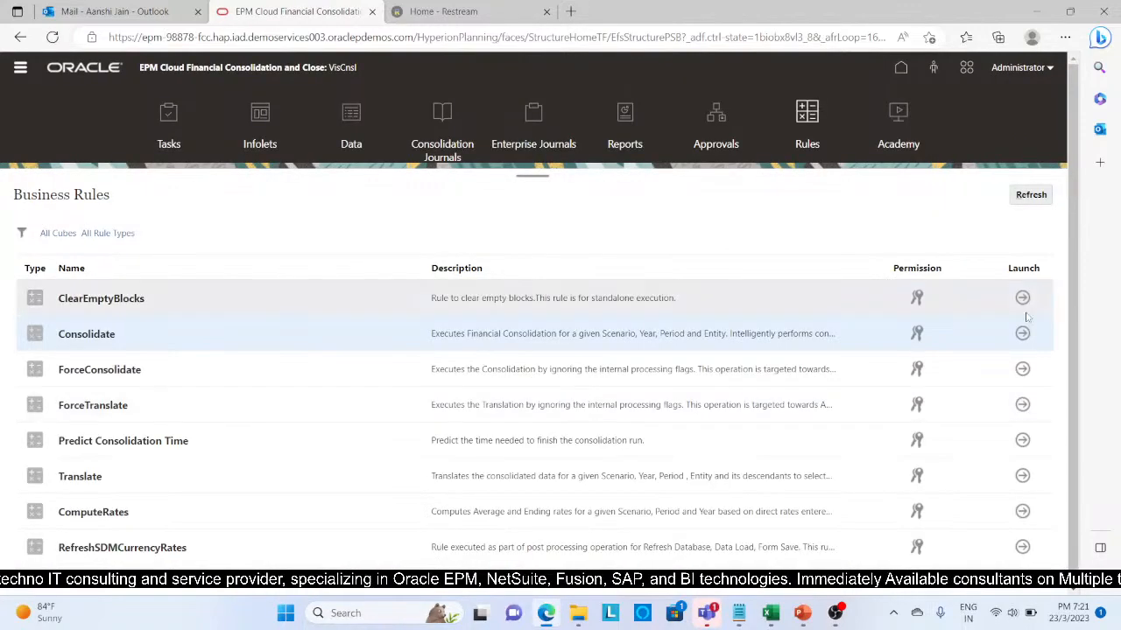
click(1022, 336)
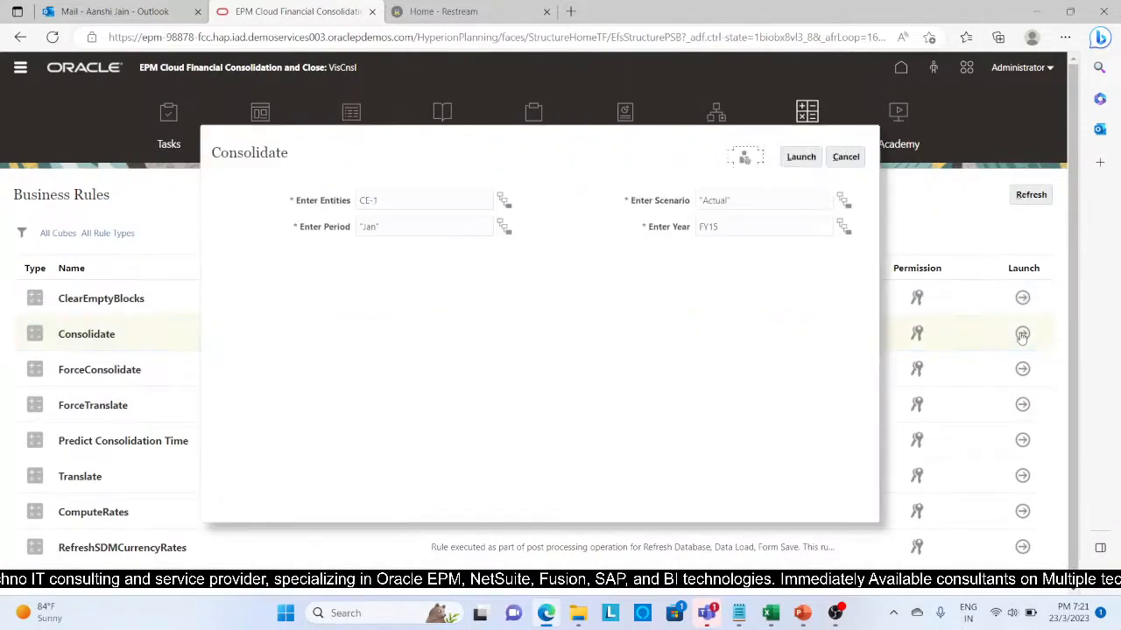
click(504, 201)
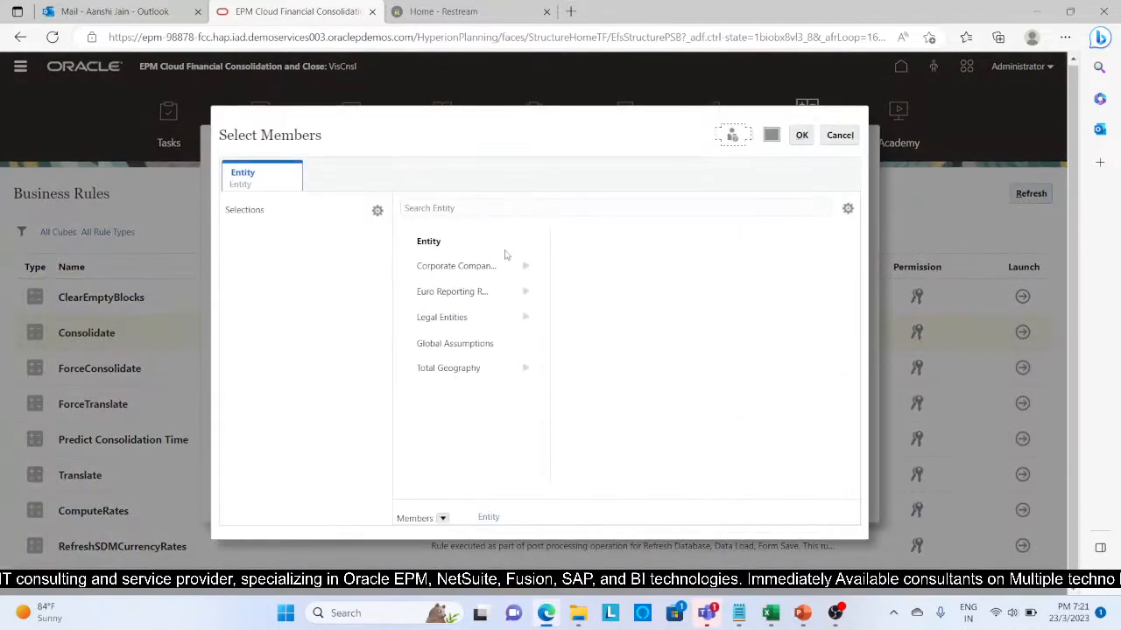
click(523, 369)
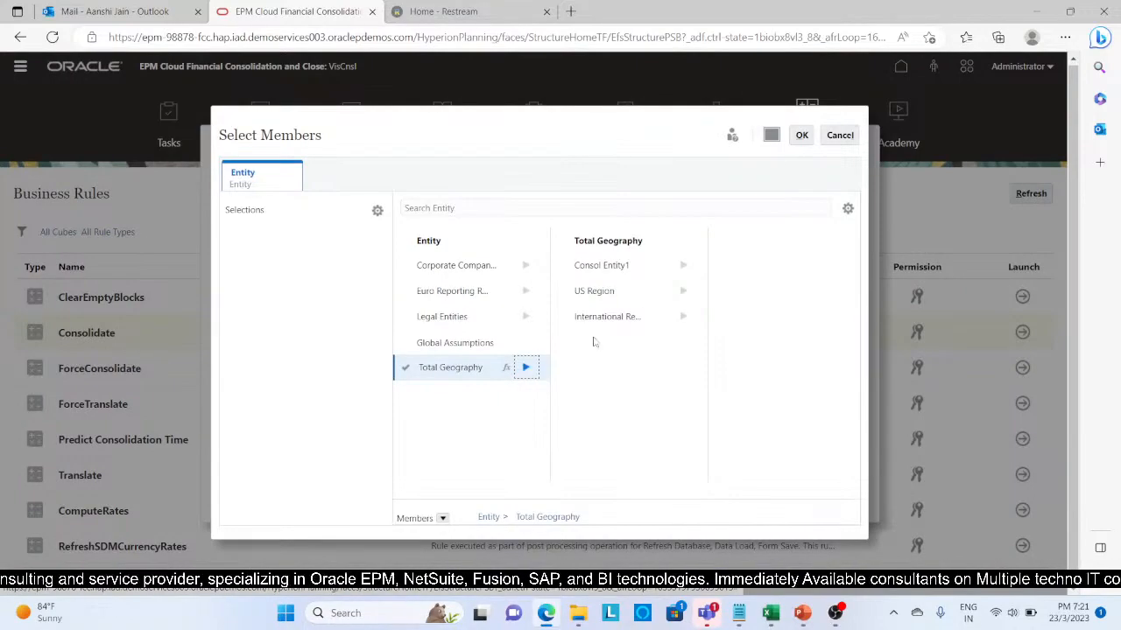
click(682, 264)
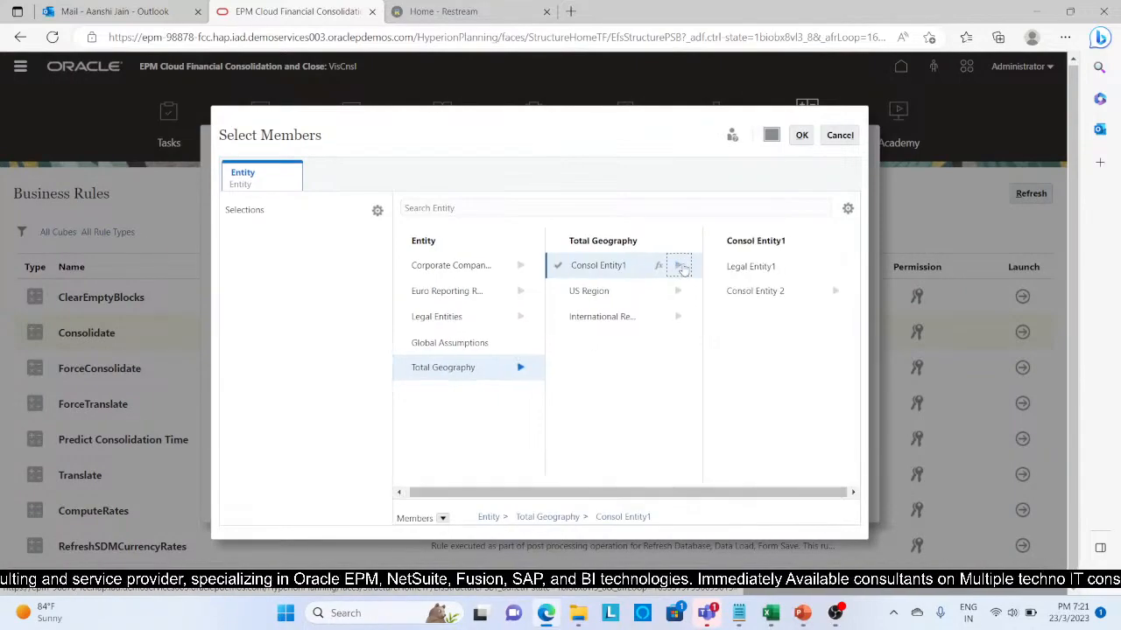
click(731, 290)
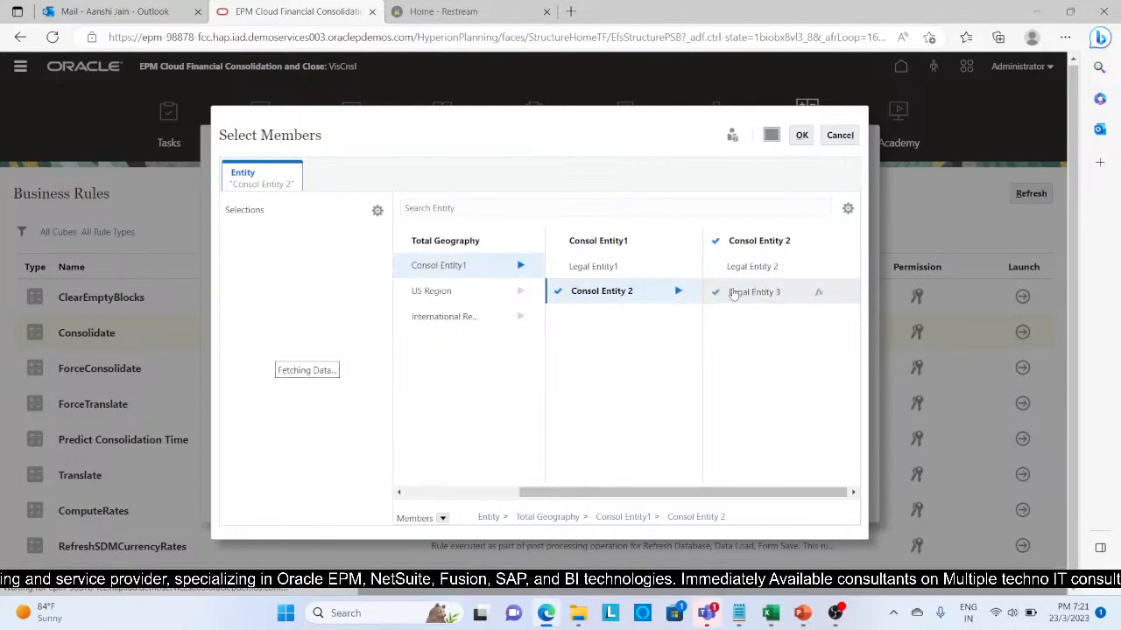
click(801, 136)
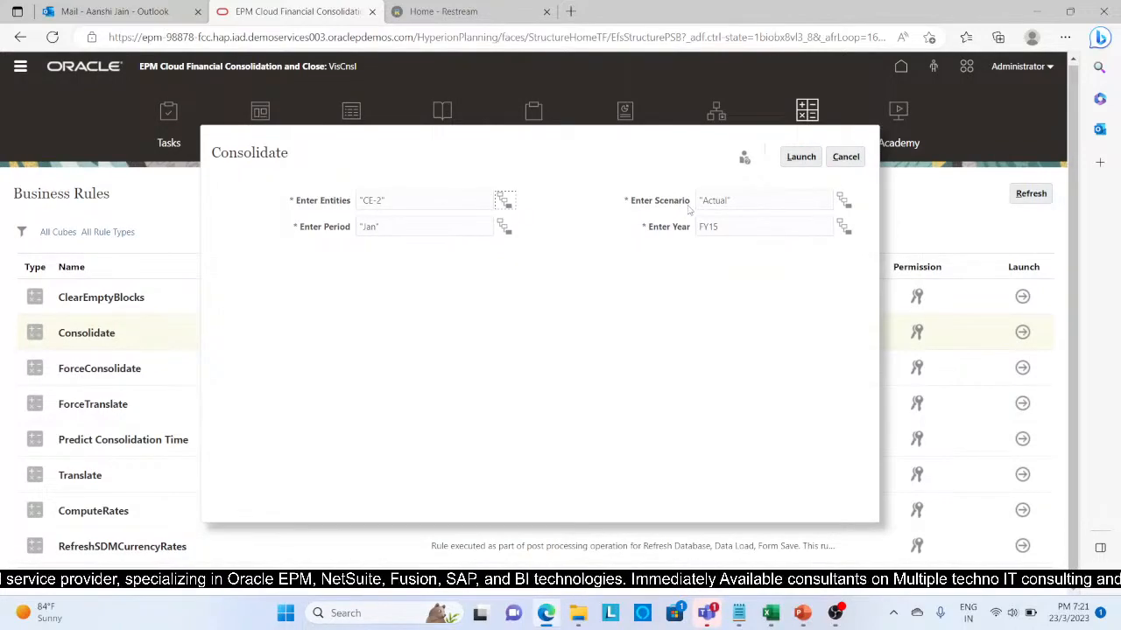
click(809, 159)
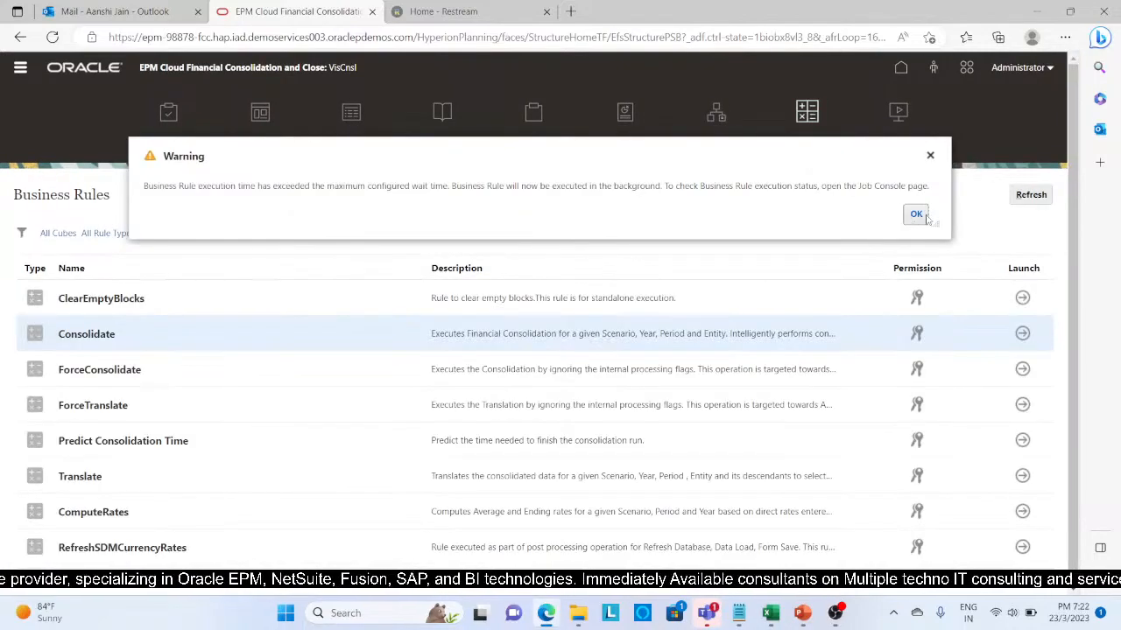
click(915, 217)
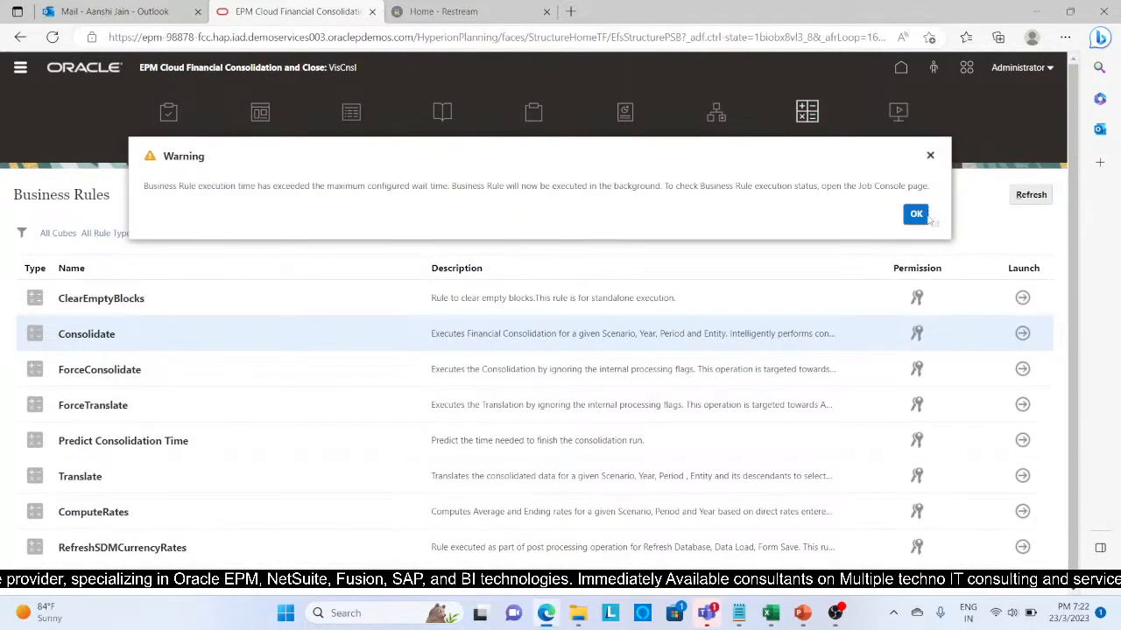
Step: Check the status of the Consolidate run in the application's recent job activity
click(902, 70)
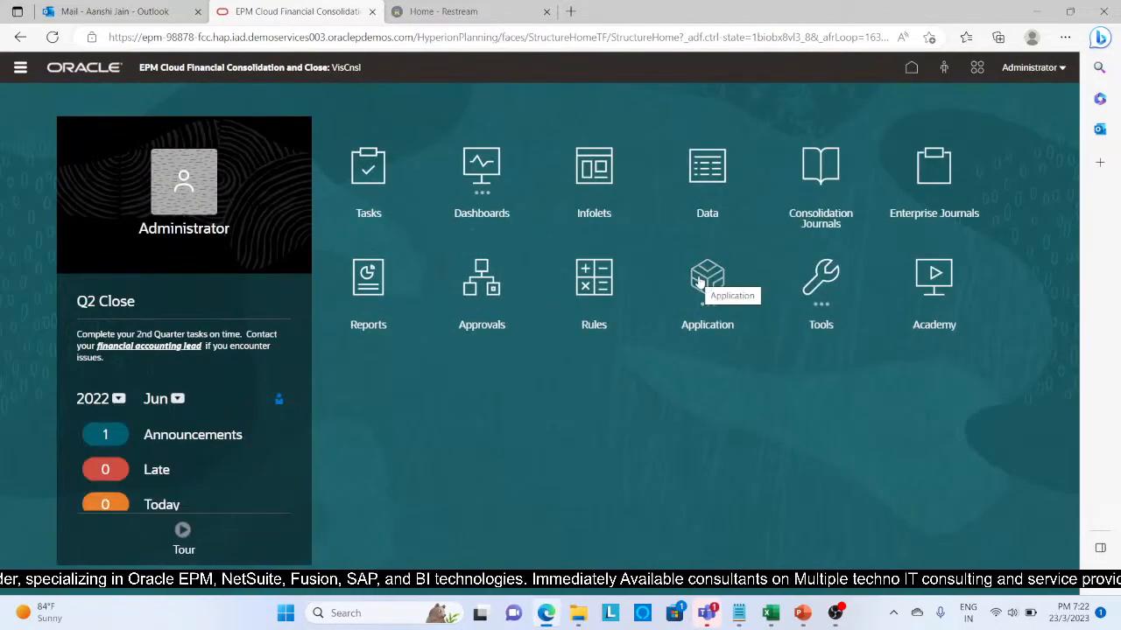
click(700, 280)
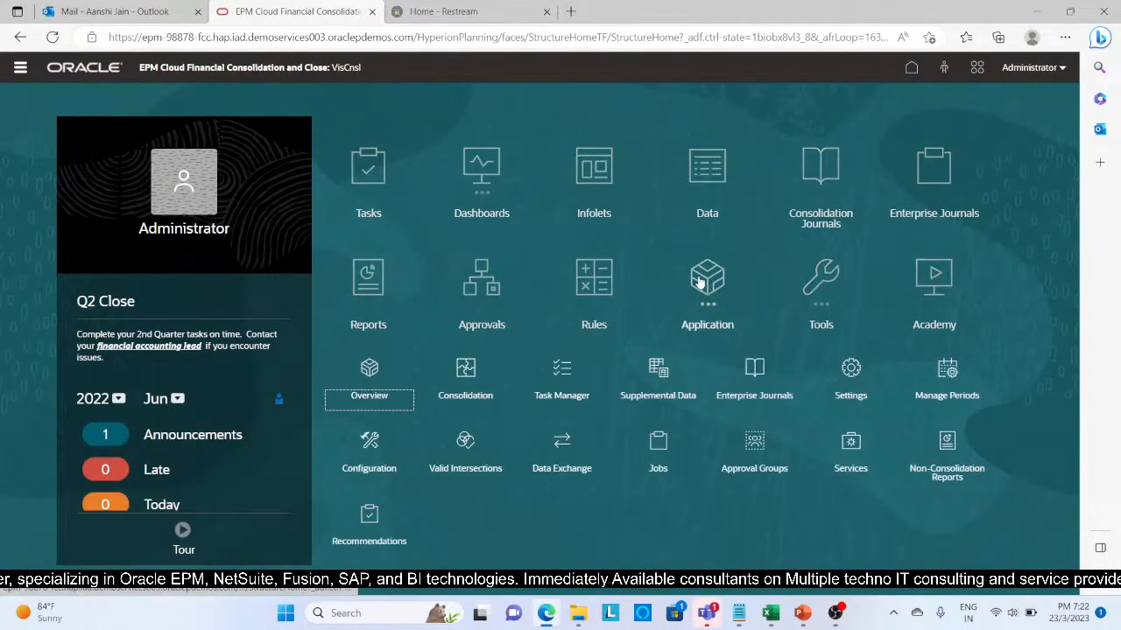
click(658, 452)
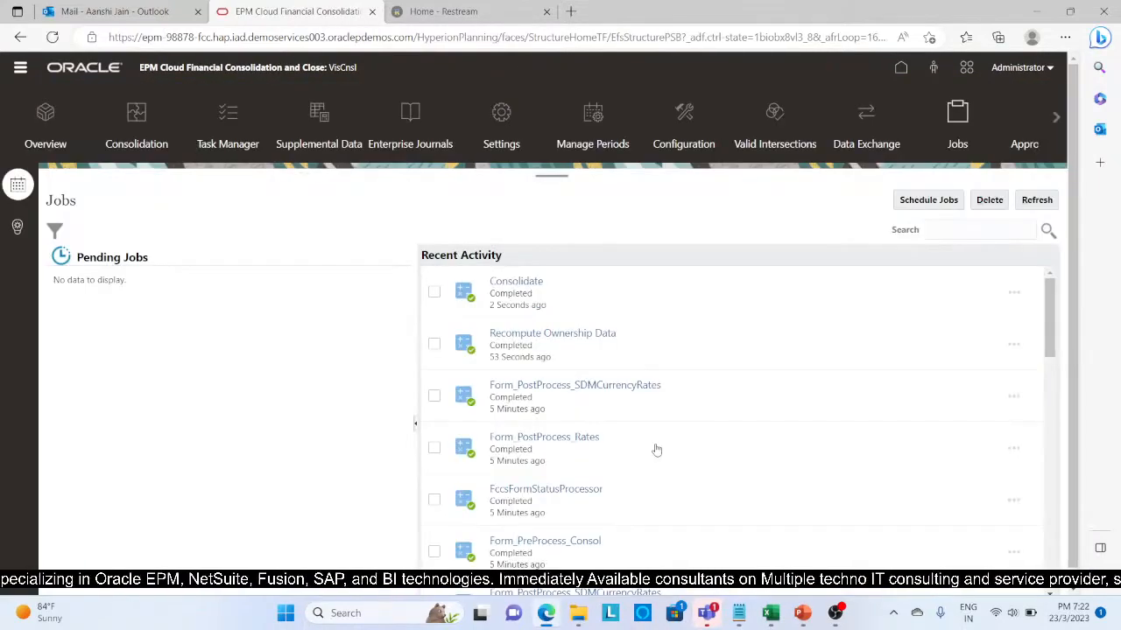
Step: Open the Navigator from the Jobs page
click(14, 70)
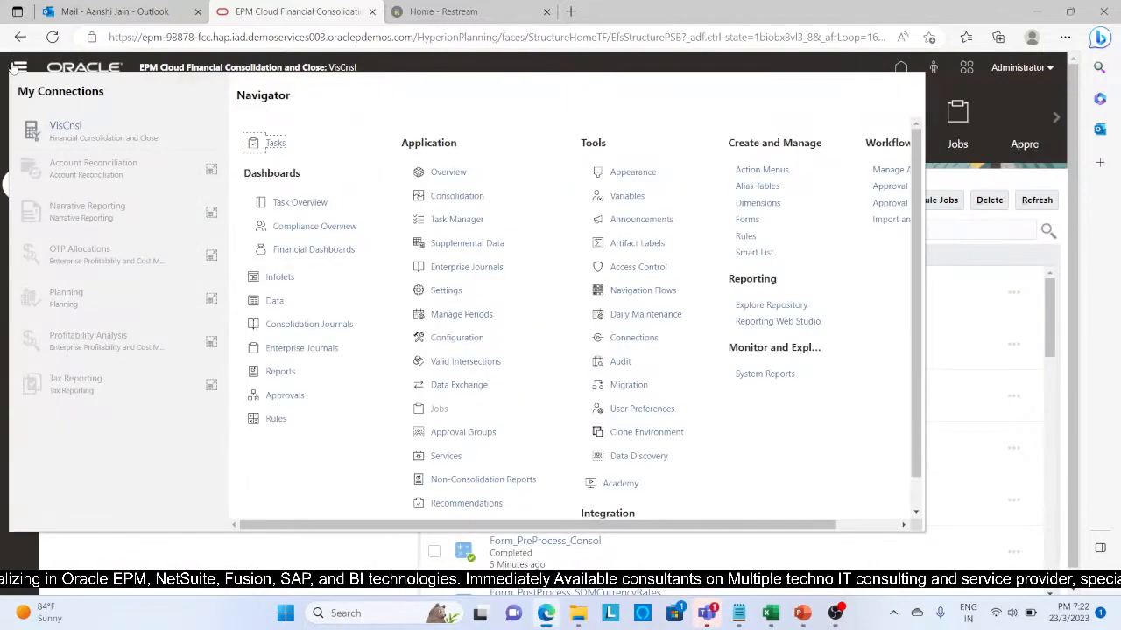
Step: Open the Consolidate business rule's launch prompts and set its entity to Consol Entity1 under Total Geography
click(276, 419)
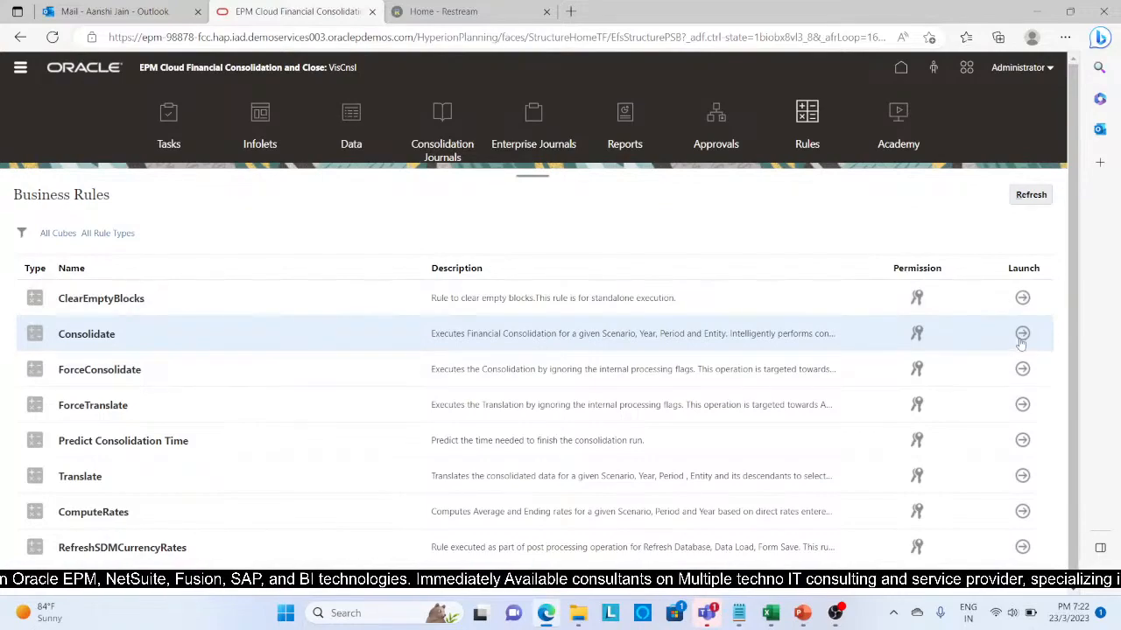
click(1023, 334)
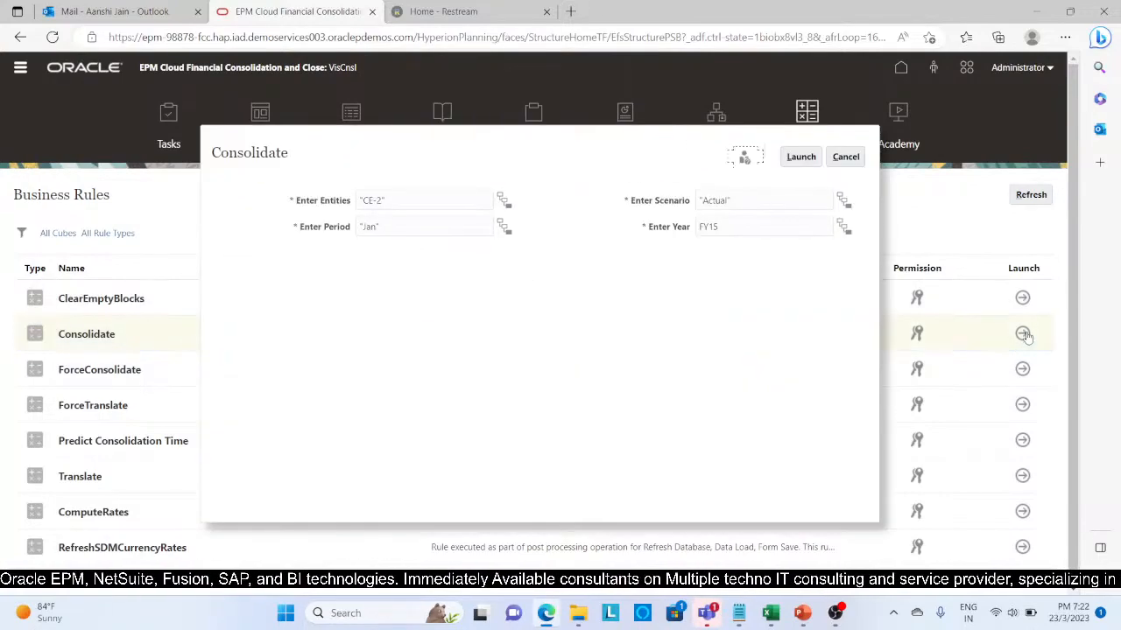
click(509, 208)
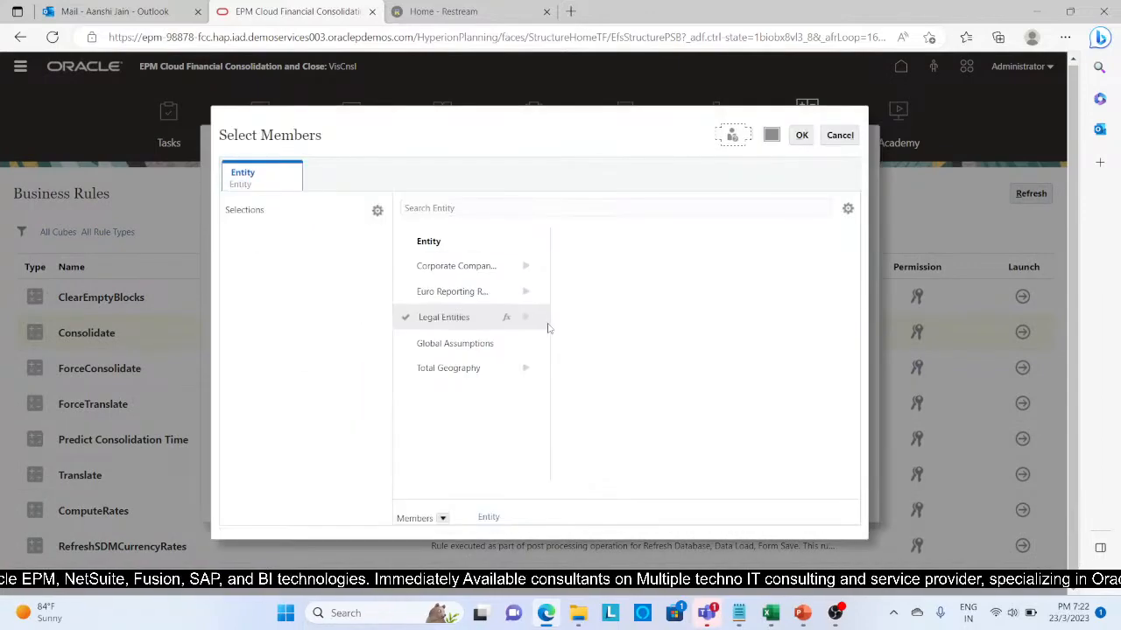
click(528, 368)
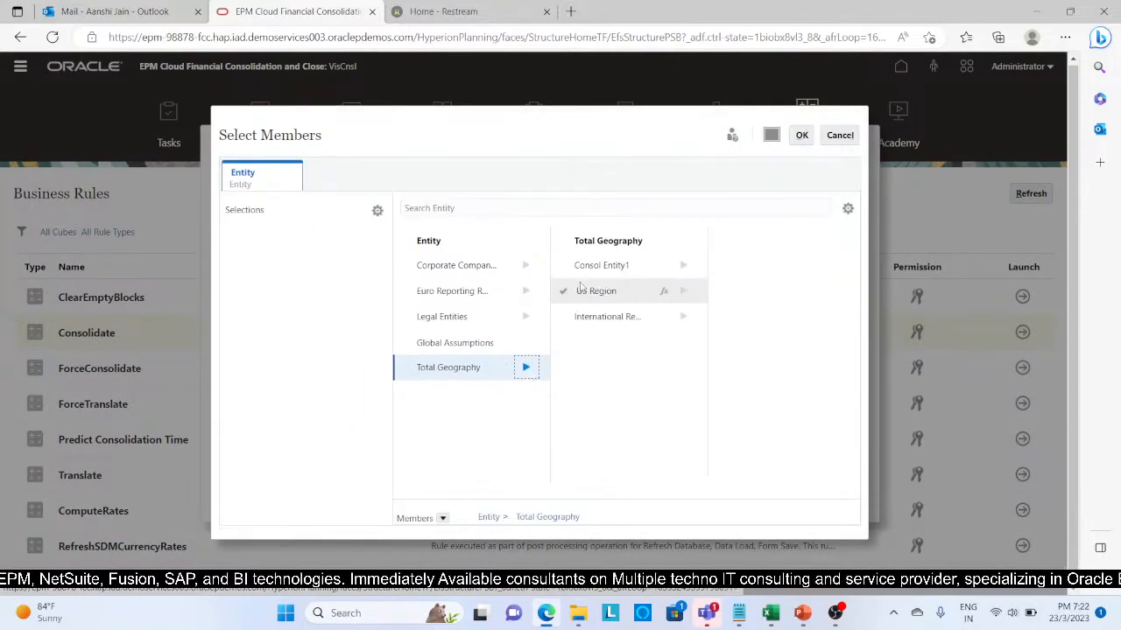
click(585, 272)
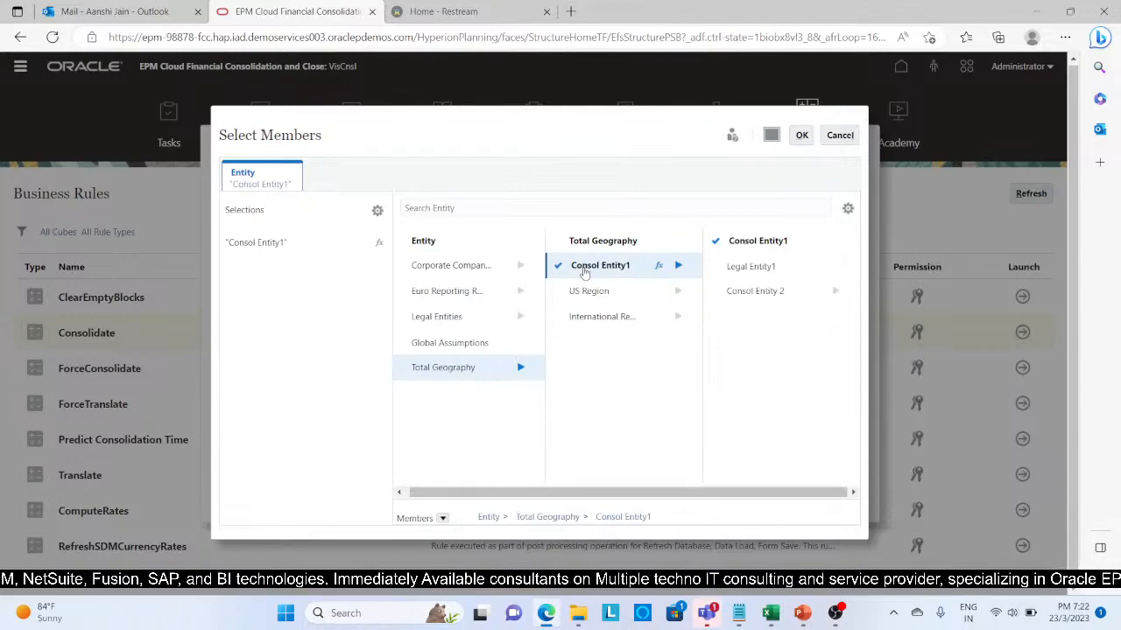
click(802, 136)
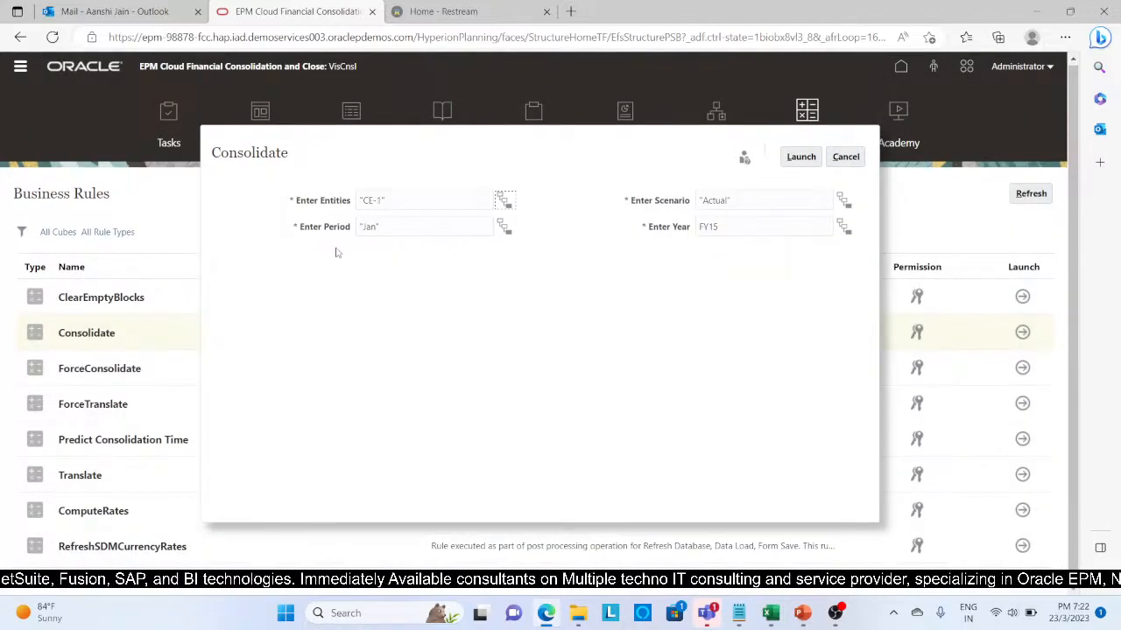
Step: Examine the members beneath Consol Entity1 in the rule's entity selection, keeping Consol Entity1 as the chosen entity
click(506, 205)
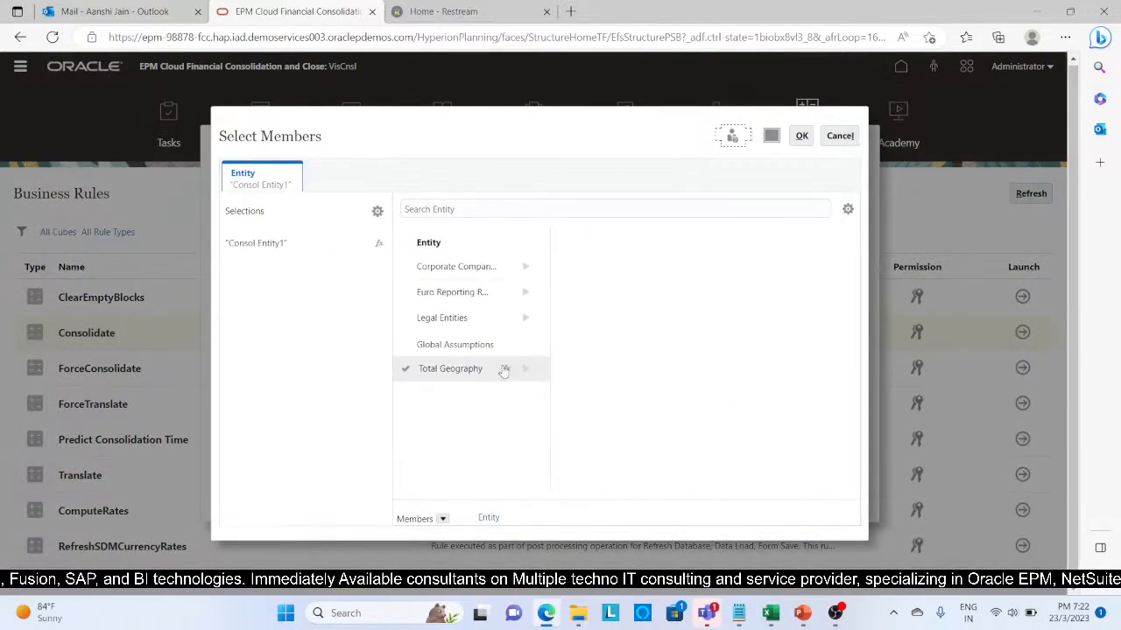
click(526, 369)
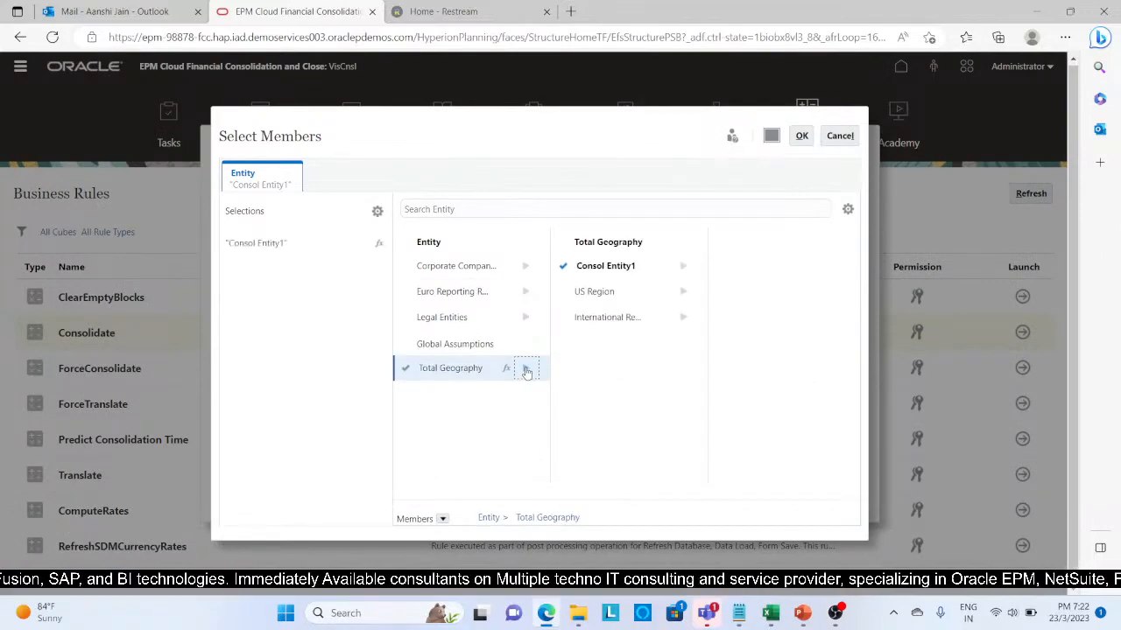
click(682, 267)
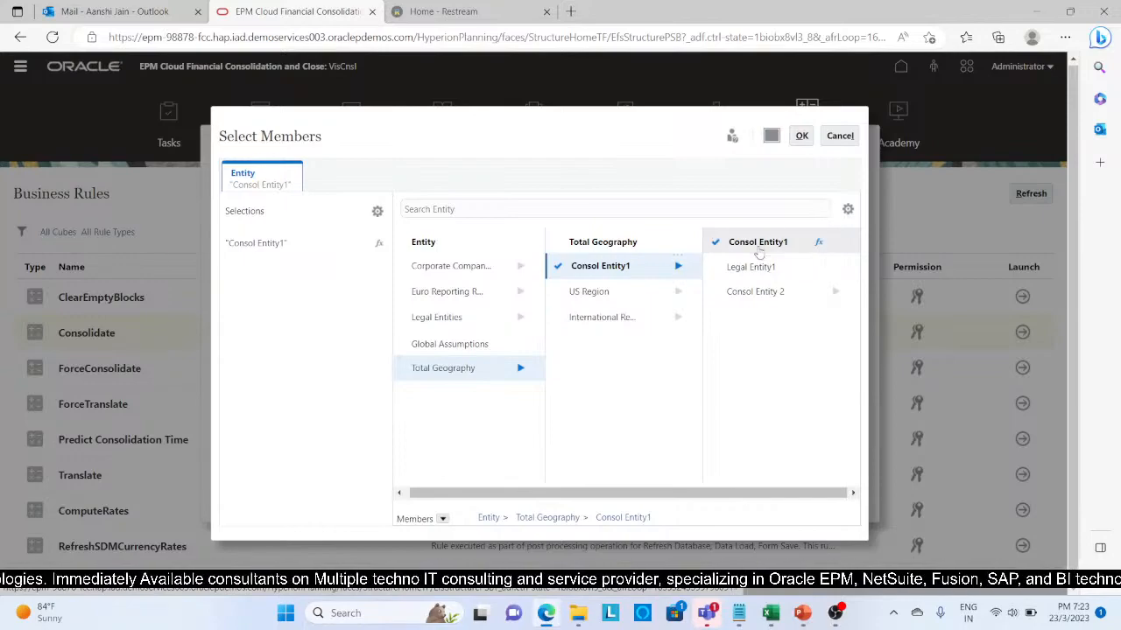
click(759, 246)
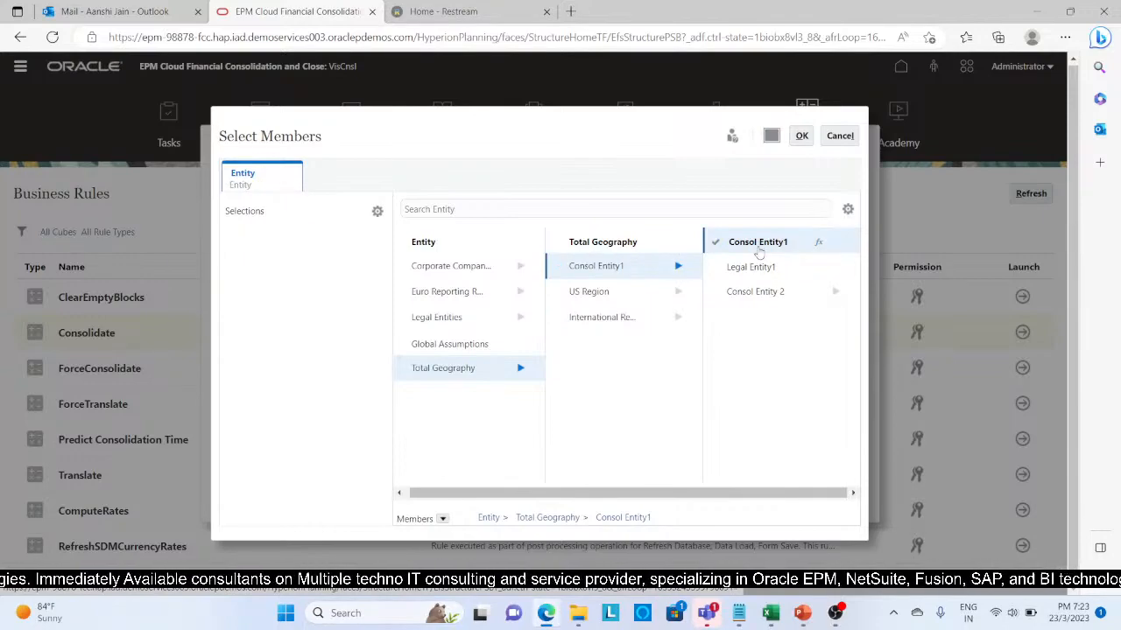
click(758, 245)
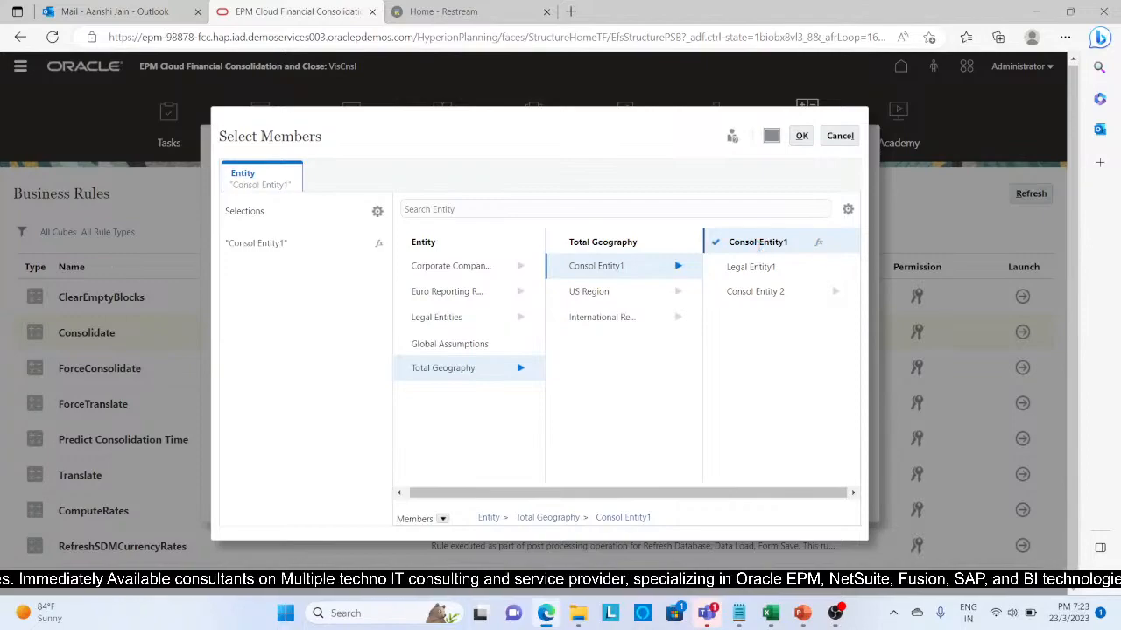
click(802, 135)
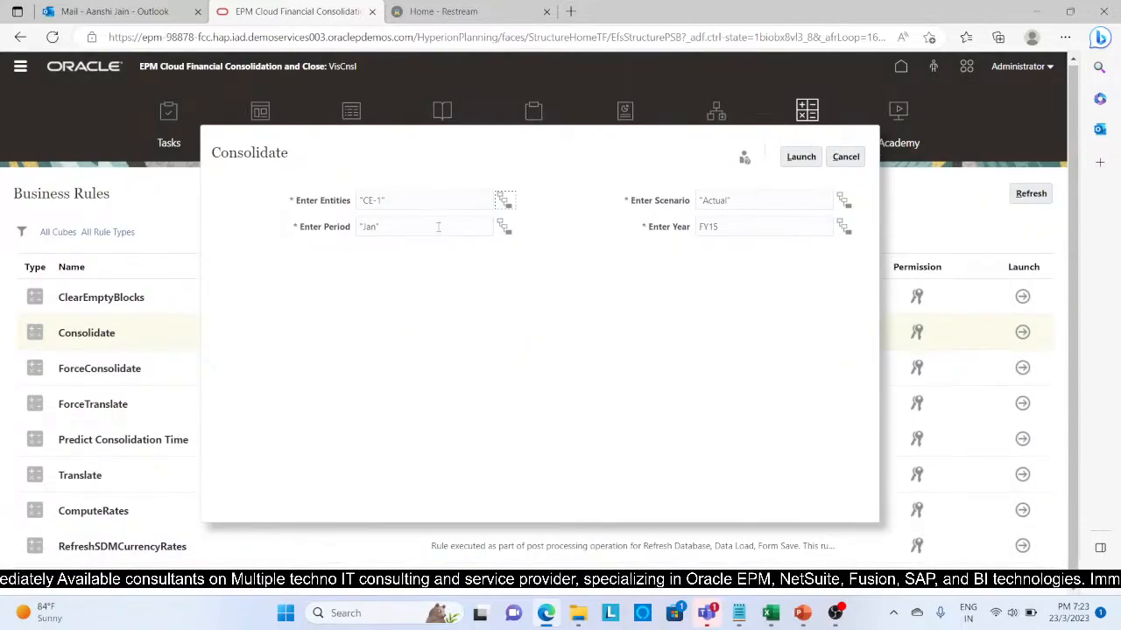
Step: Launch the Consolidate rule for the Actual scenario, Jan, FY15, and check its status in the application's Jobs list
click(801, 158)
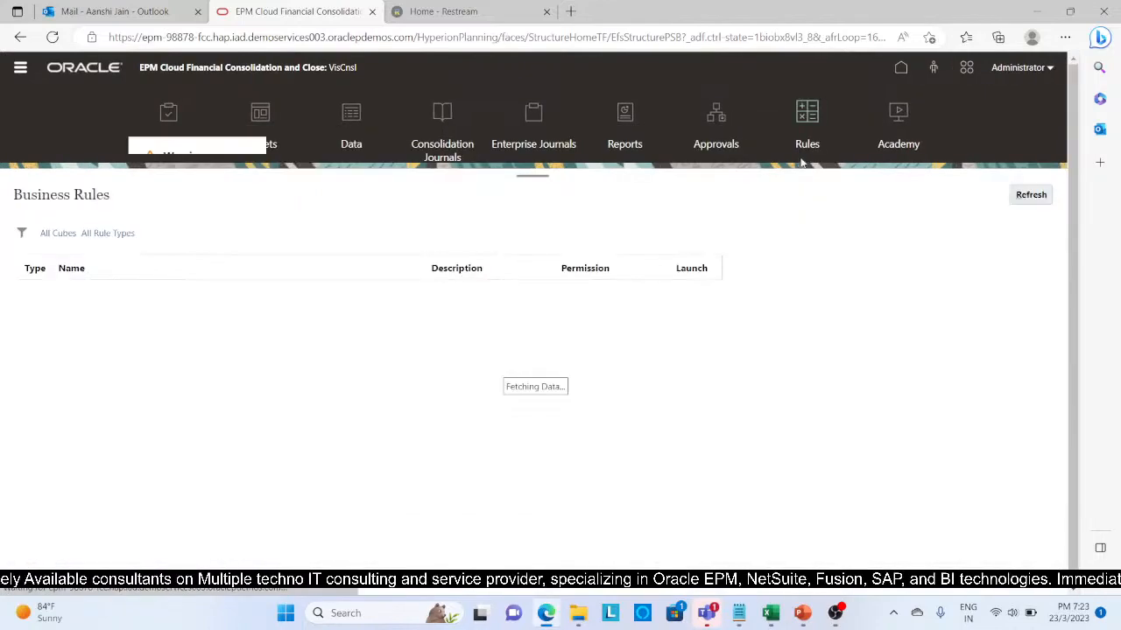
click(916, 214)
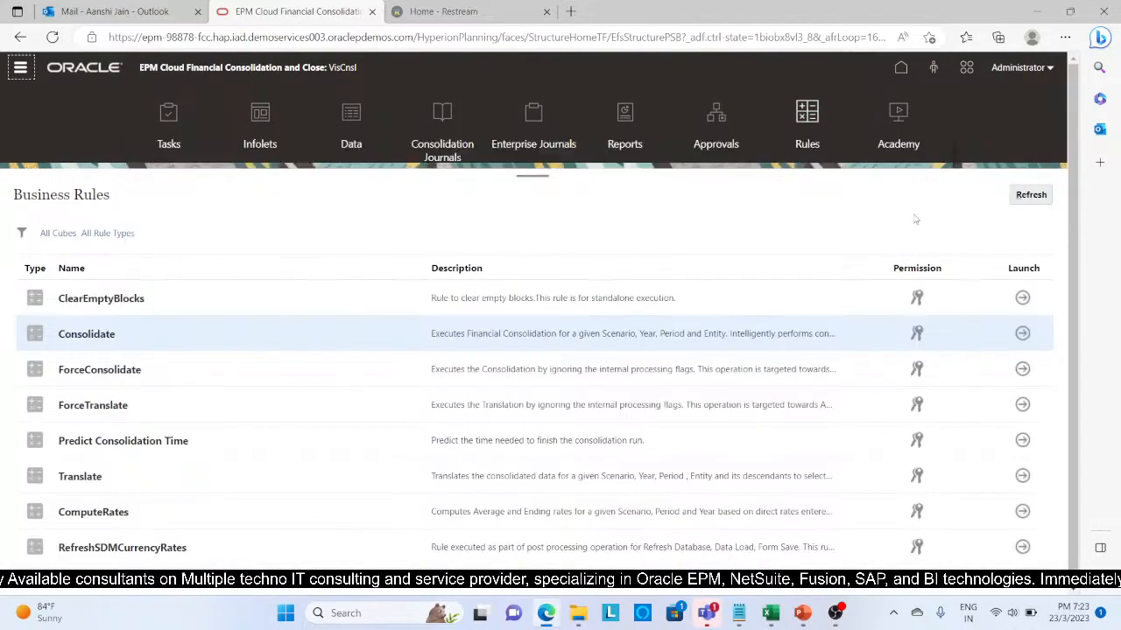
click(901, 70)
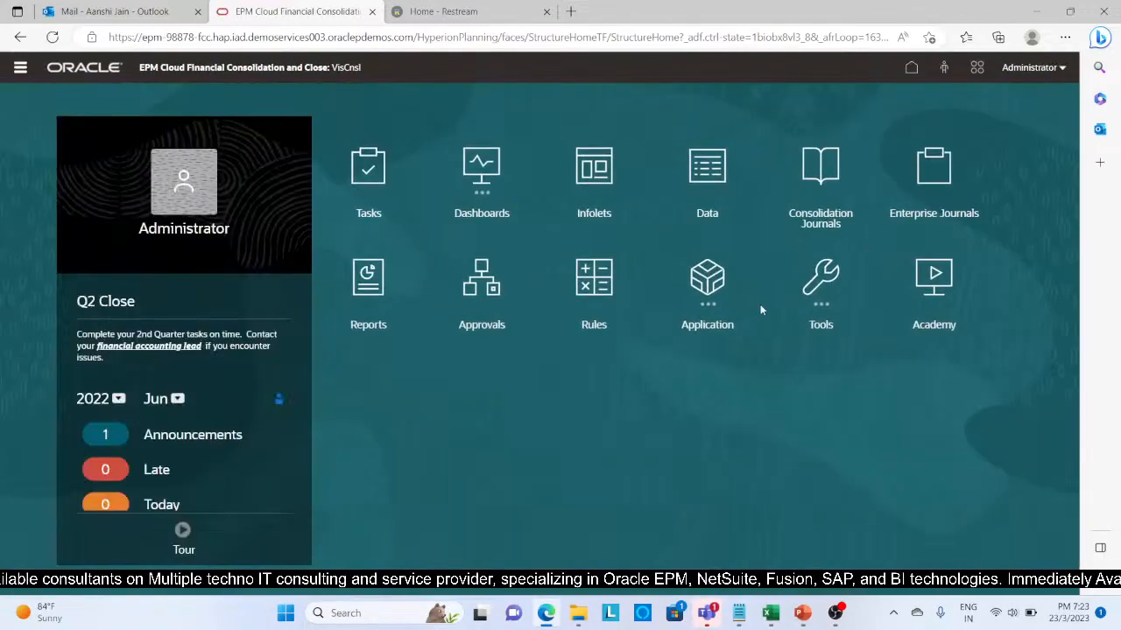
click(711, 289)
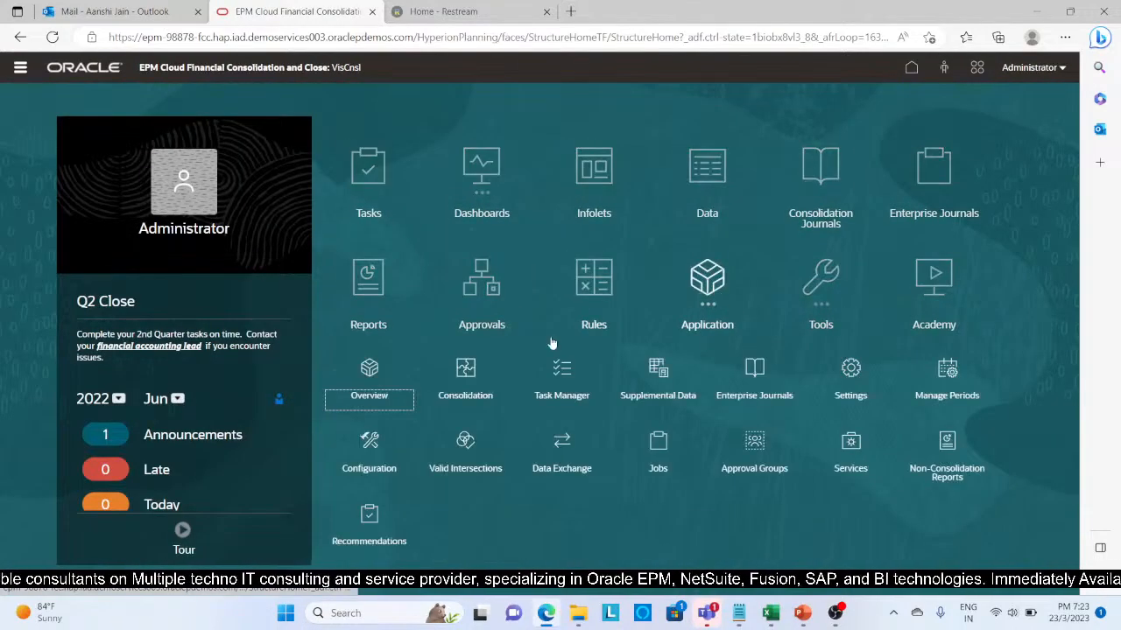
click(661, 449)
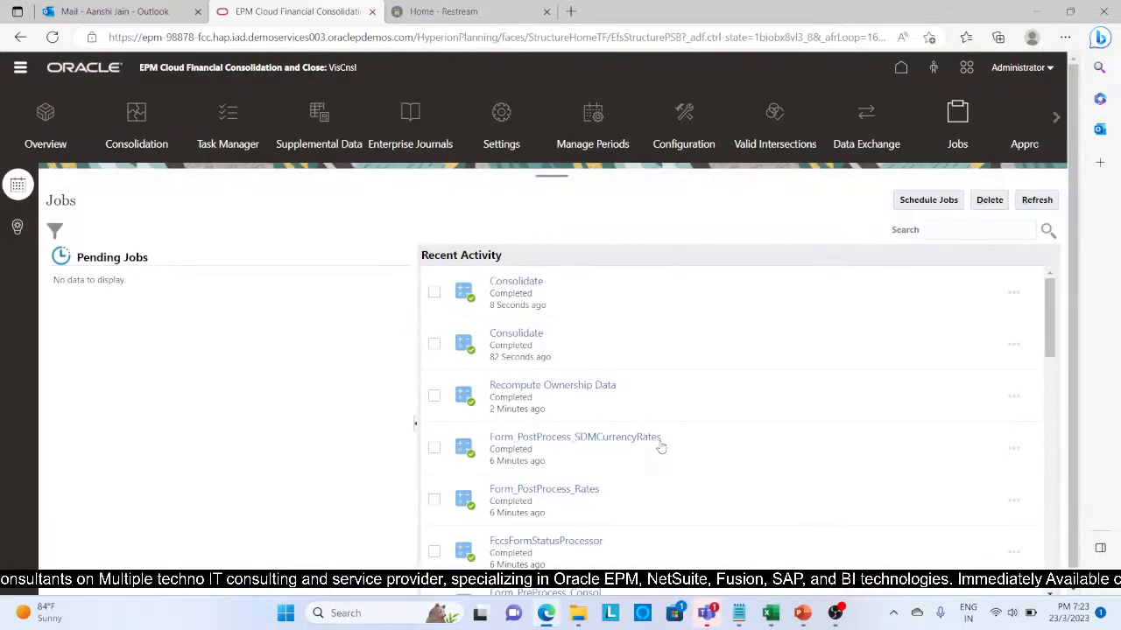
Step: Switch to the Chain Holding workbook in Excel and bring up the ad hoc grid on Sheet2
click(771, 613)
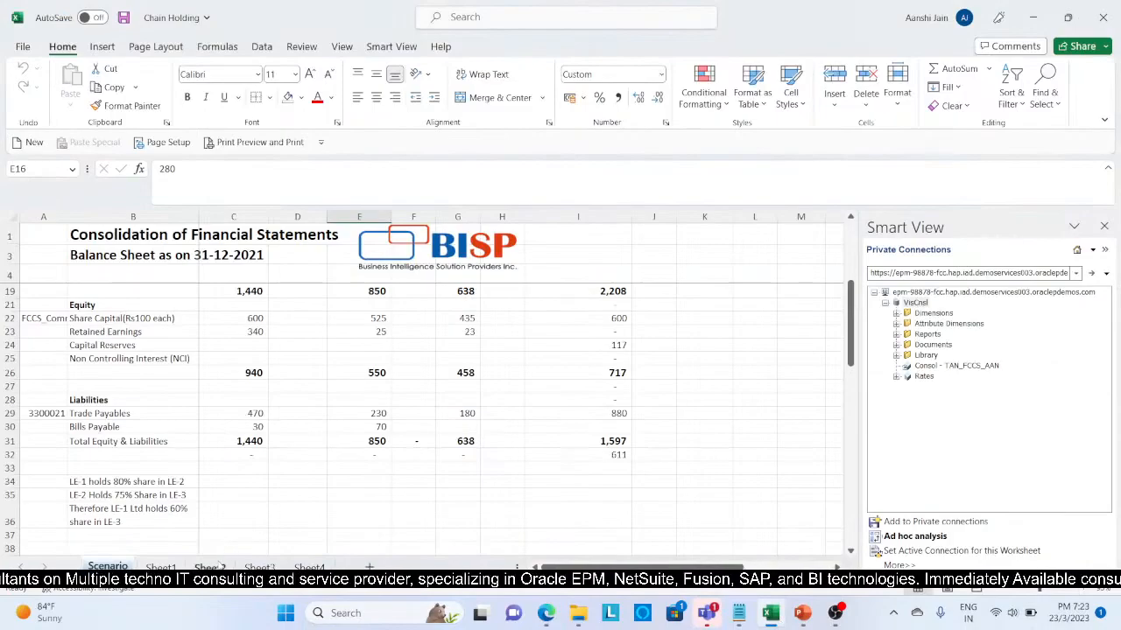
click(210, 568)
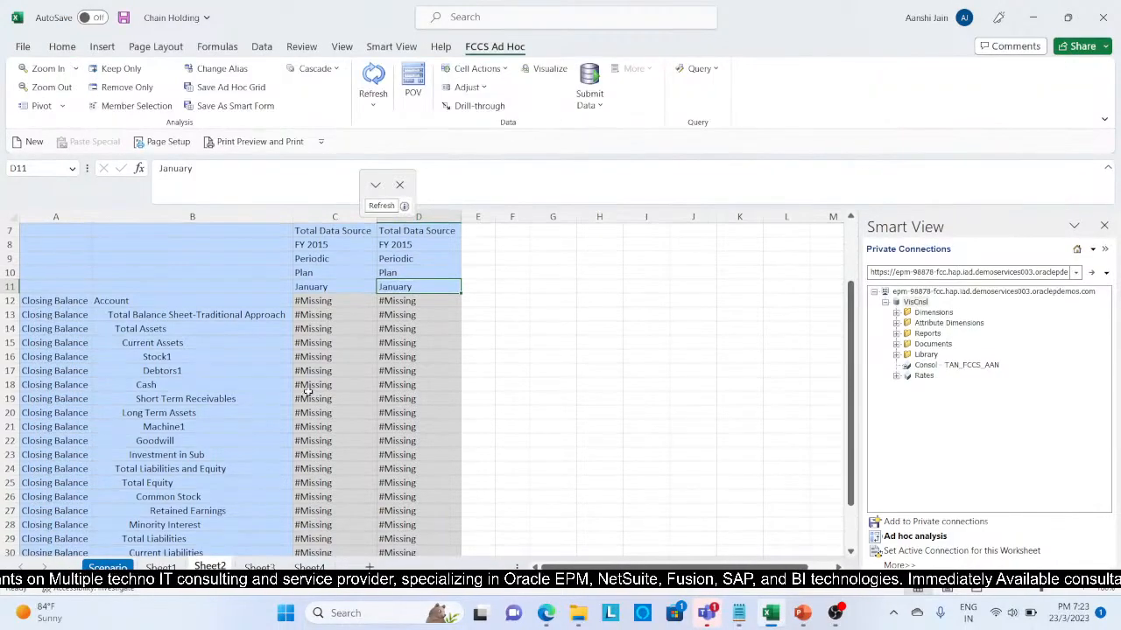
scroll(194, 405, down, 2)
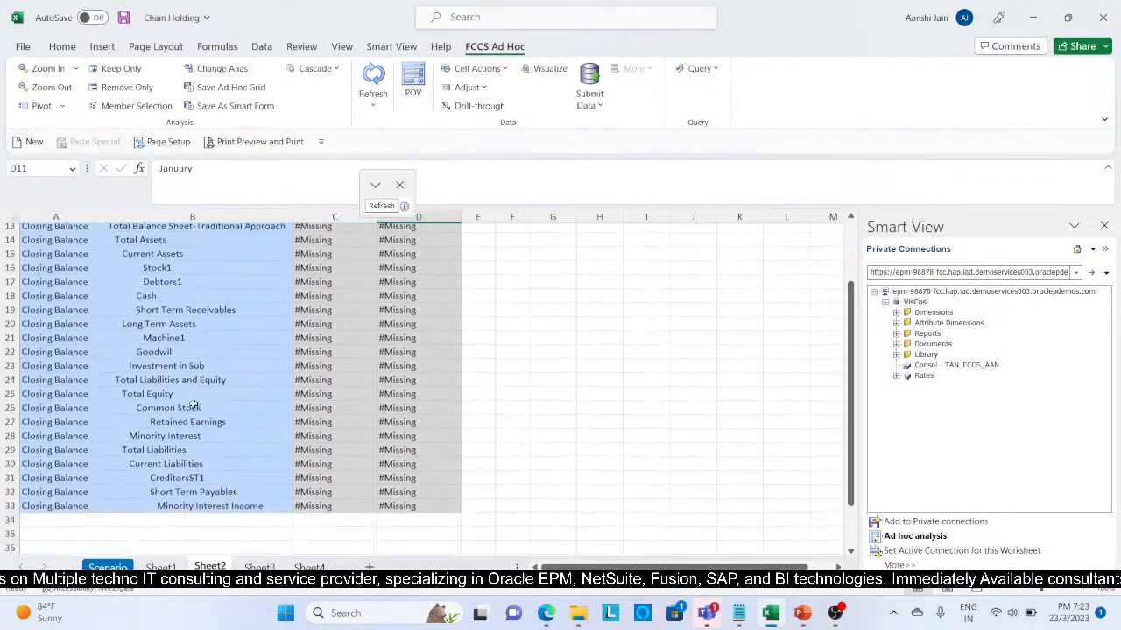
scroll(195, 405, up, 5)
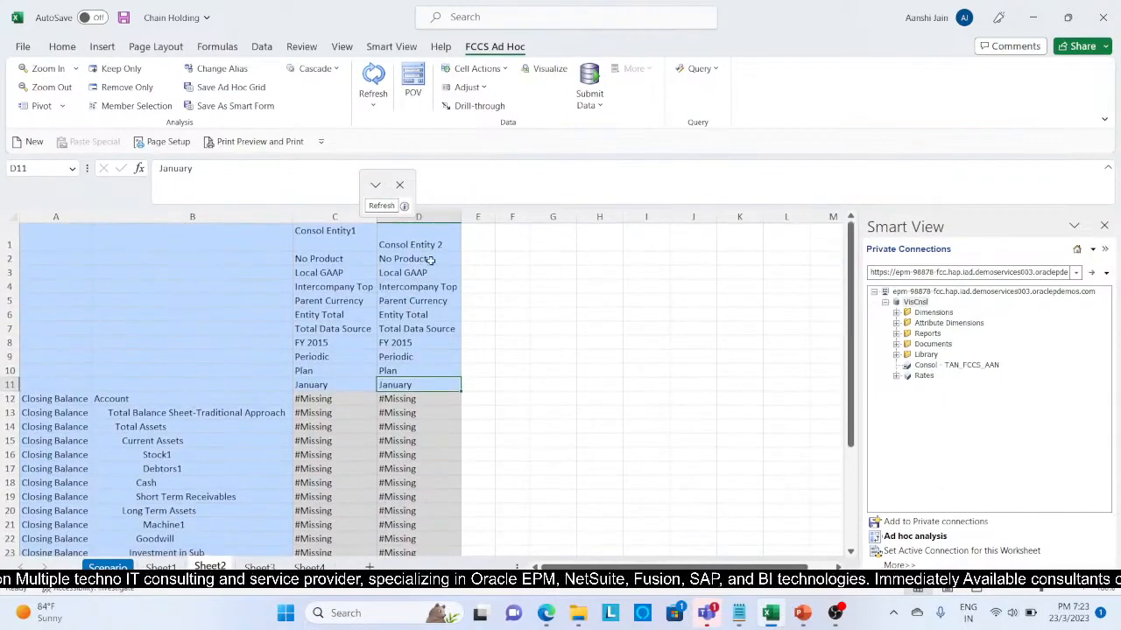
Step: Examine the dimension members in the column headers for Consol Entity1 and Consol Entity 2, from entity through to the Periodic view
click(352, 239)
click(407, 238)
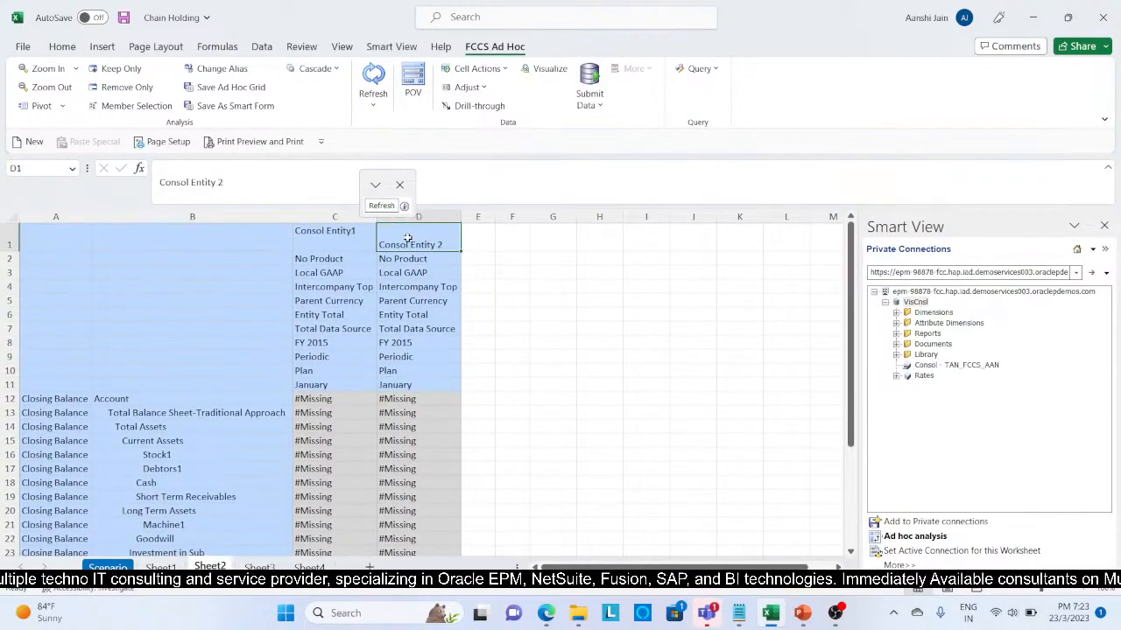
click(353, 259)
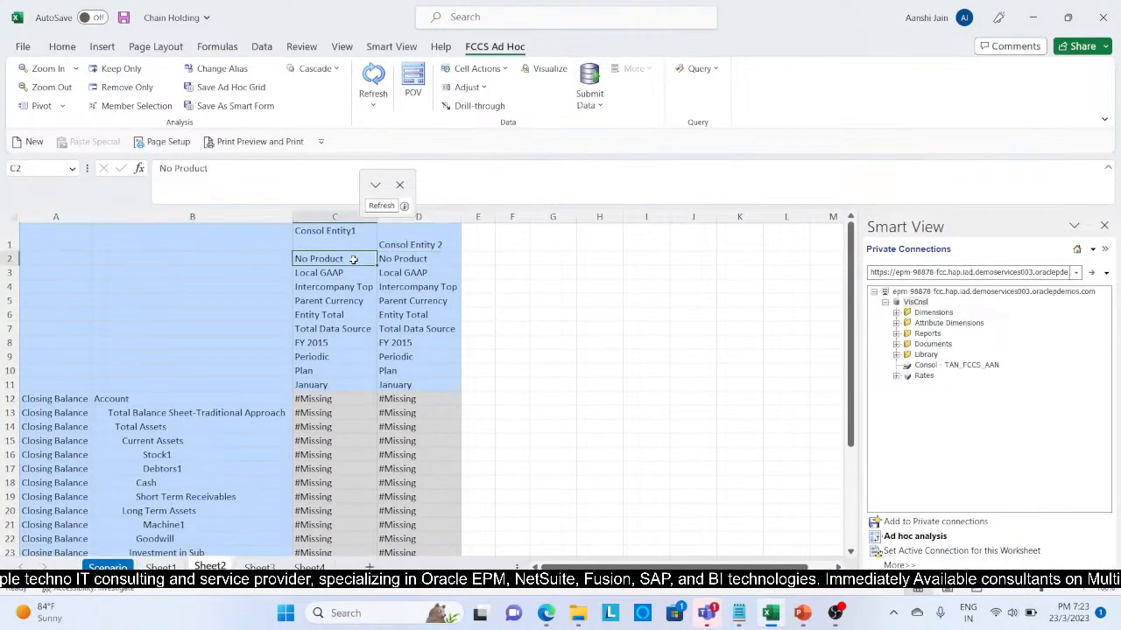
click(353, 272)
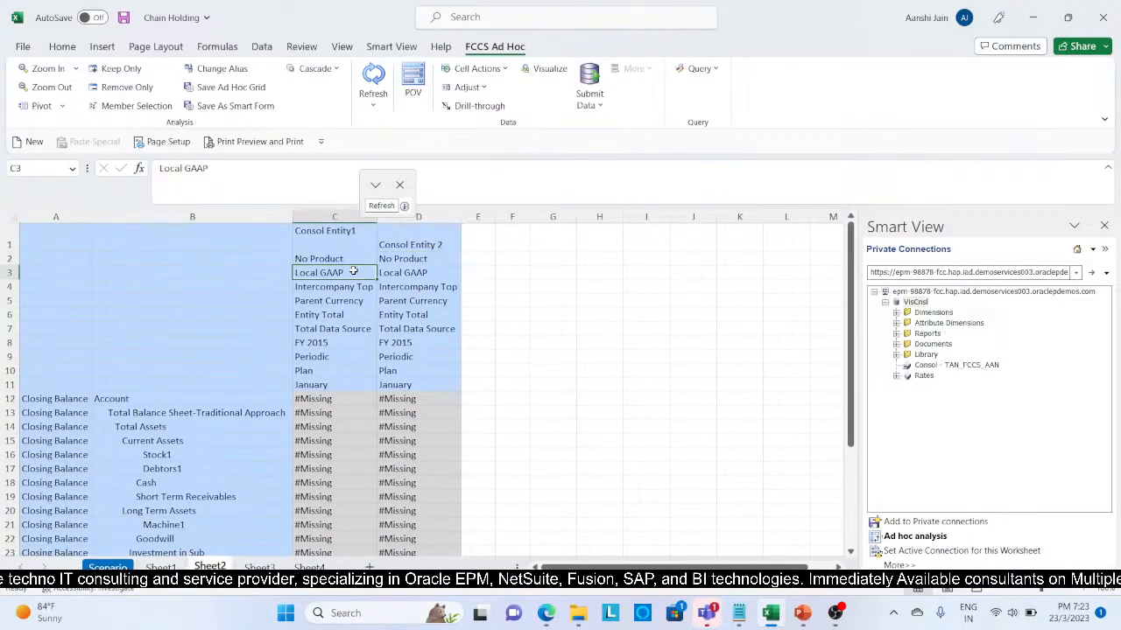
click(353, 287)
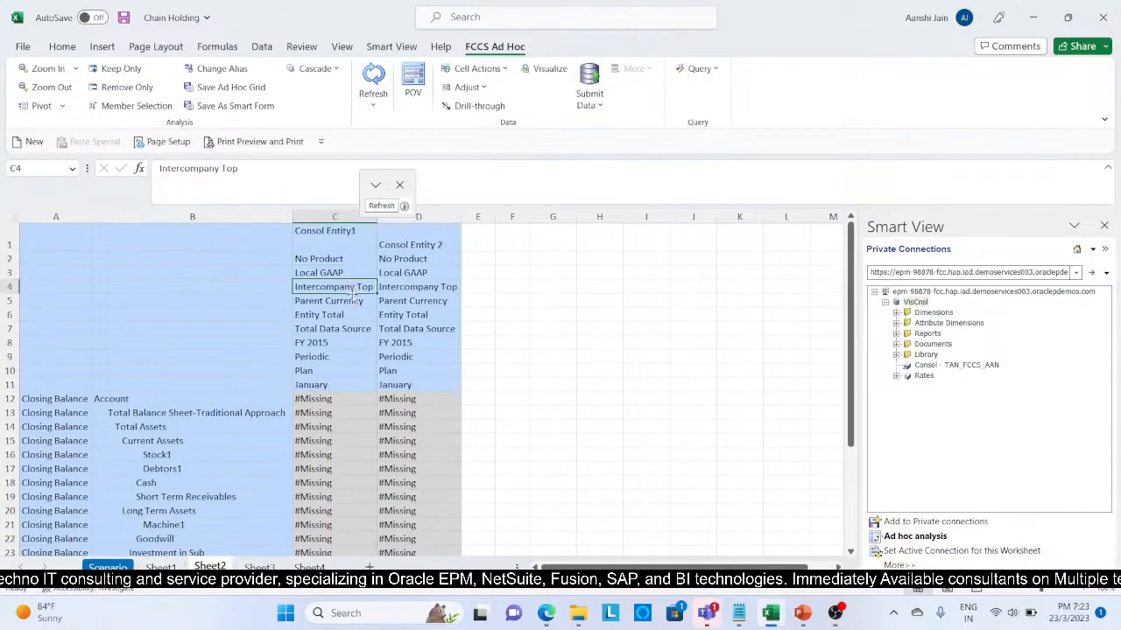
click(353, 301)
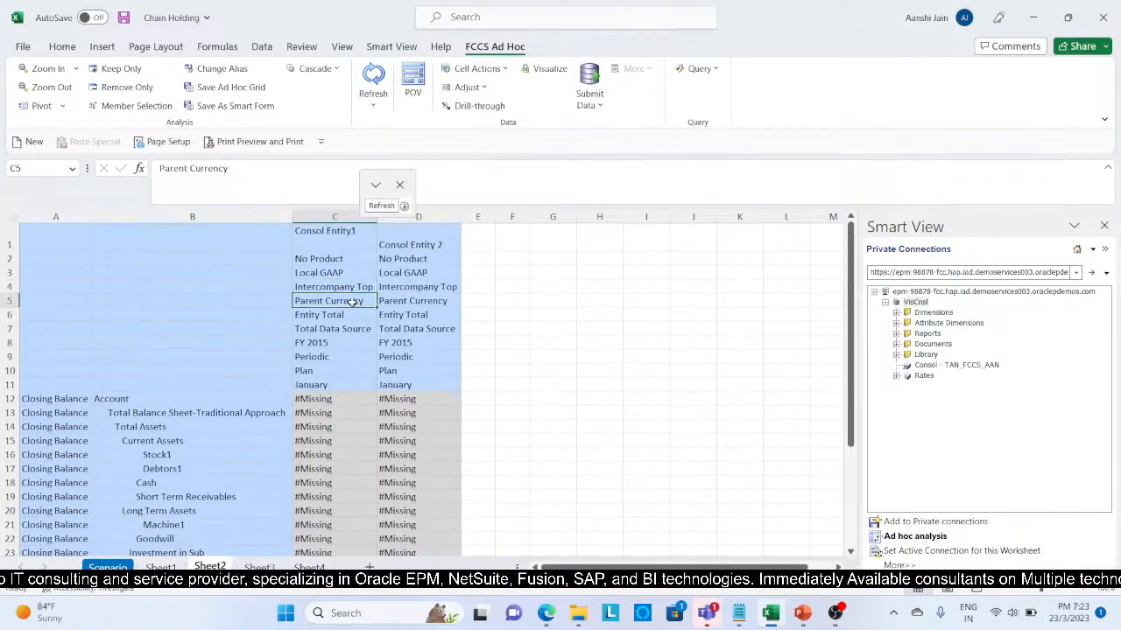
click(351, 314)
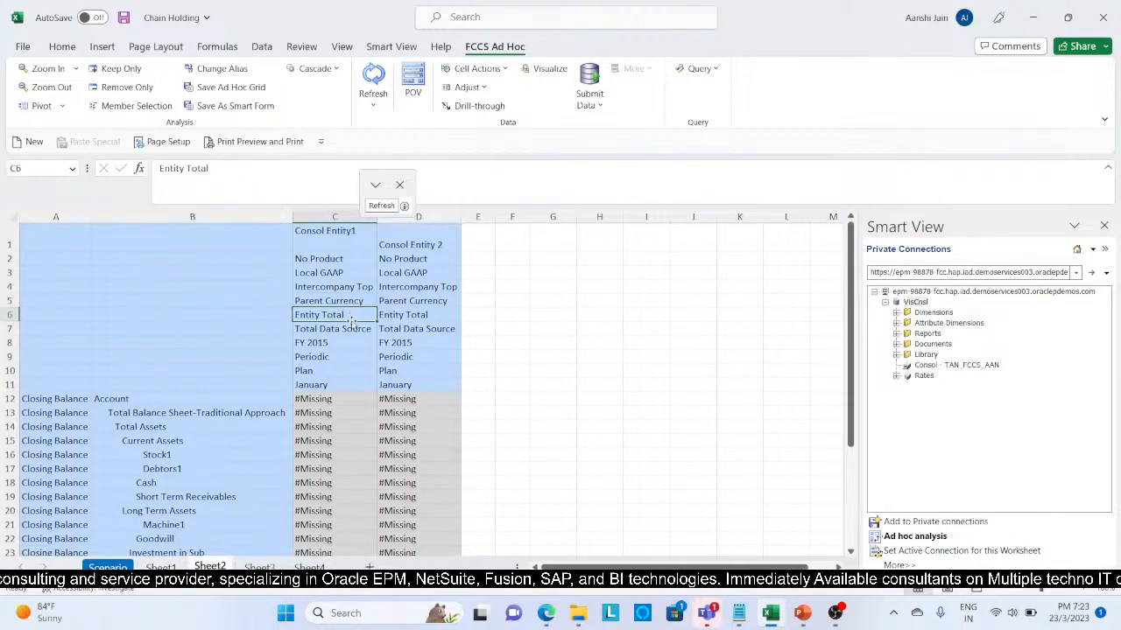
click(351, 327)
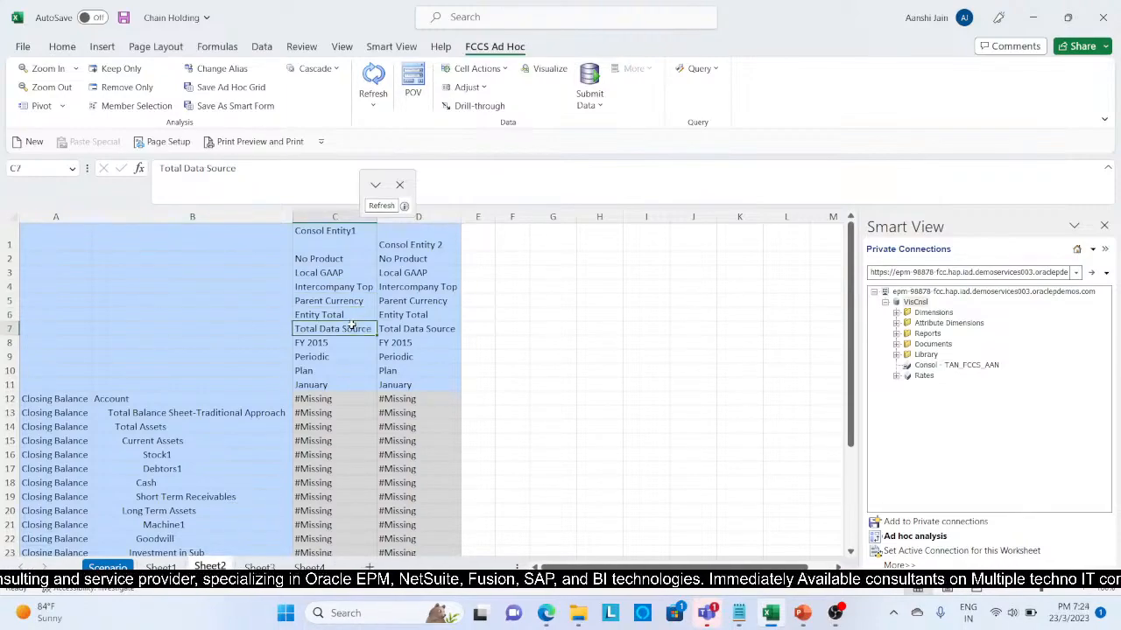
click(341, 341)
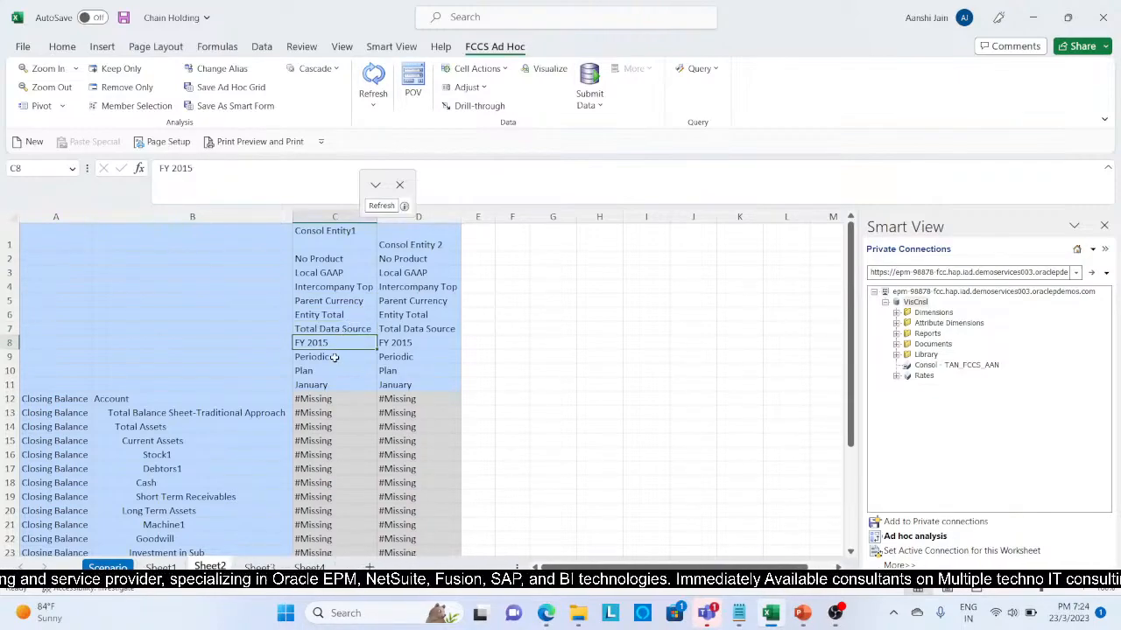
click(333, 357)
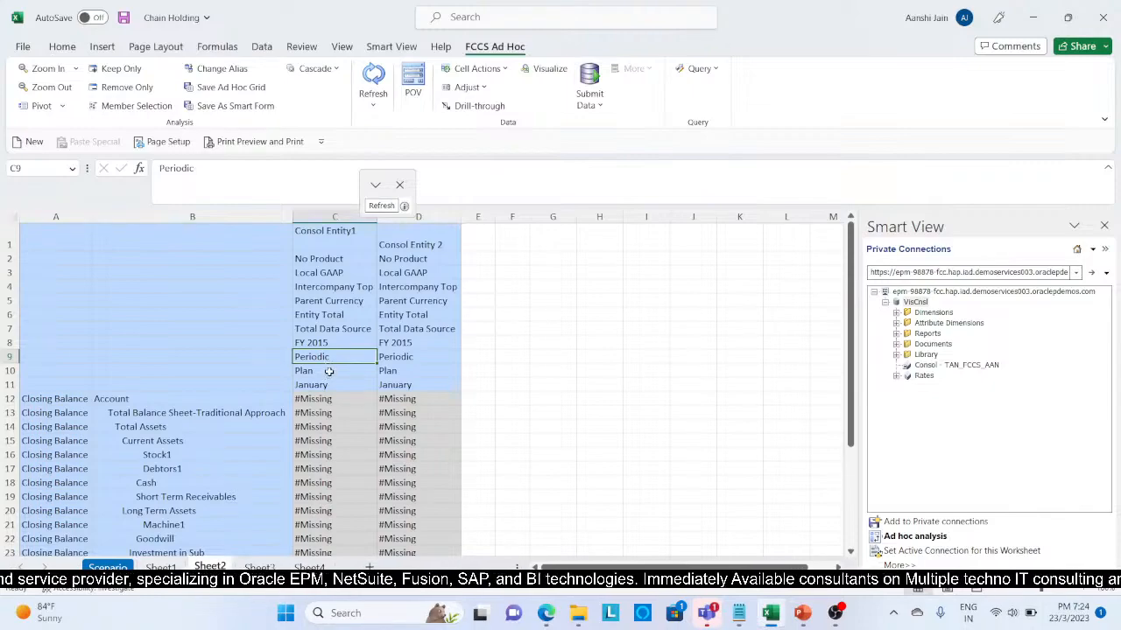
Step: Change the scenario member to Actual in both entity columns of the grid, cells C10 and D10
click(328, 371)
click(205, 170)
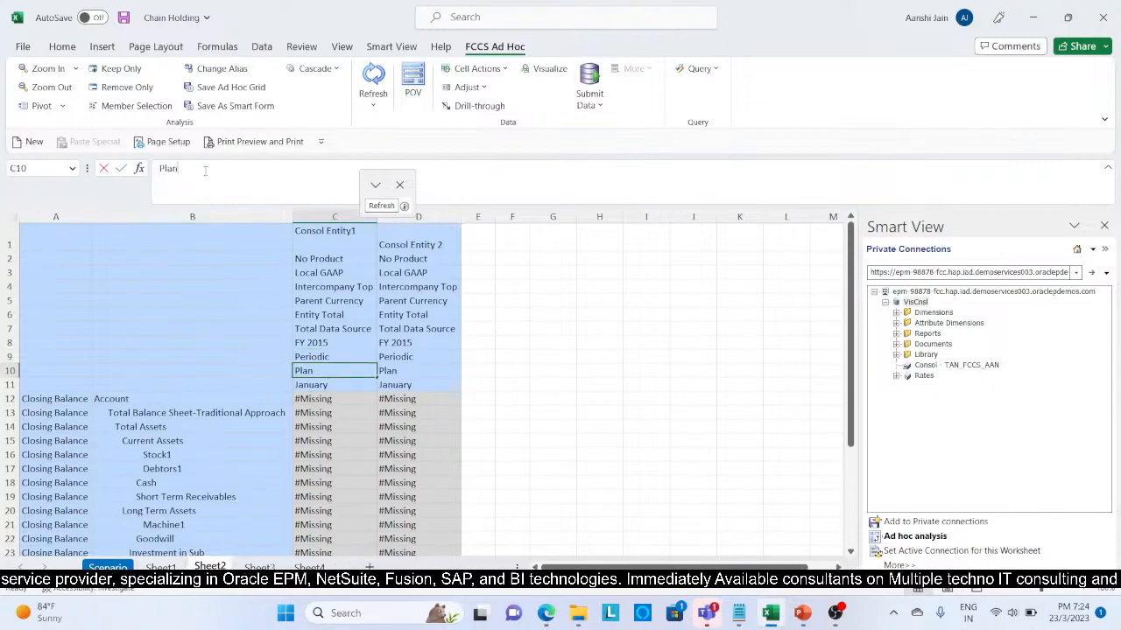
key(BackSpace)
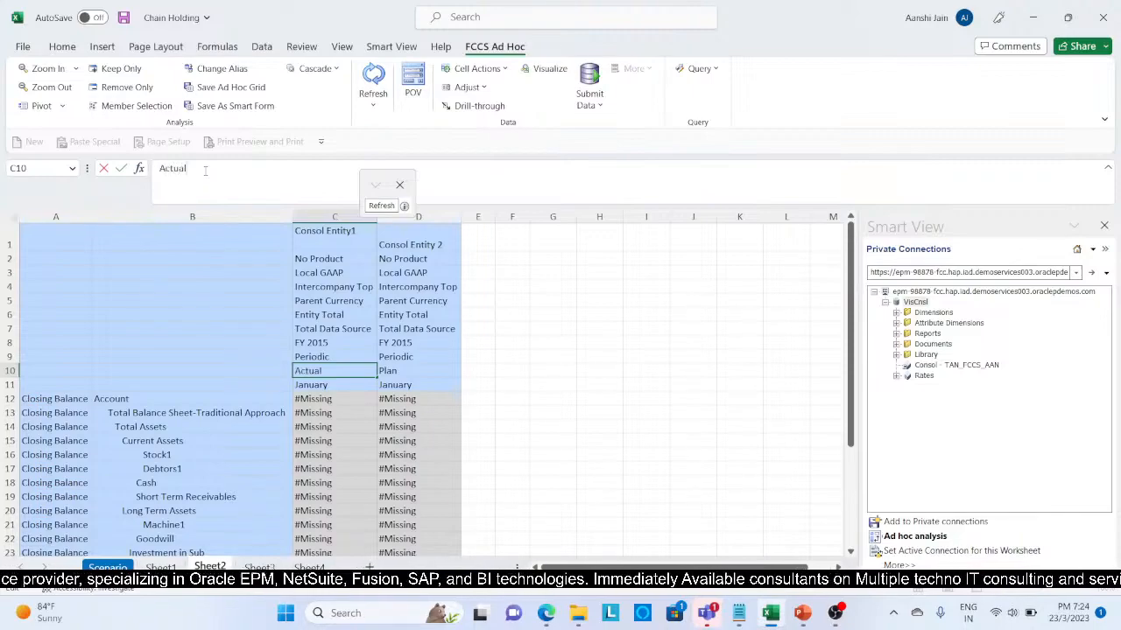
click(399, 358)
click(399, 369)
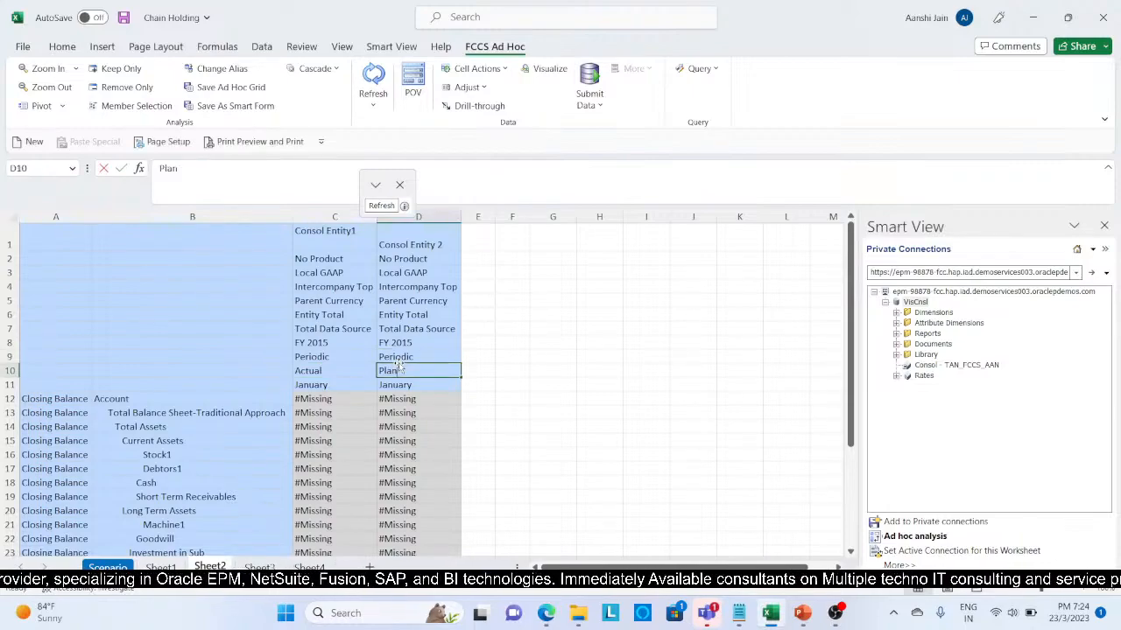
text(Ac)
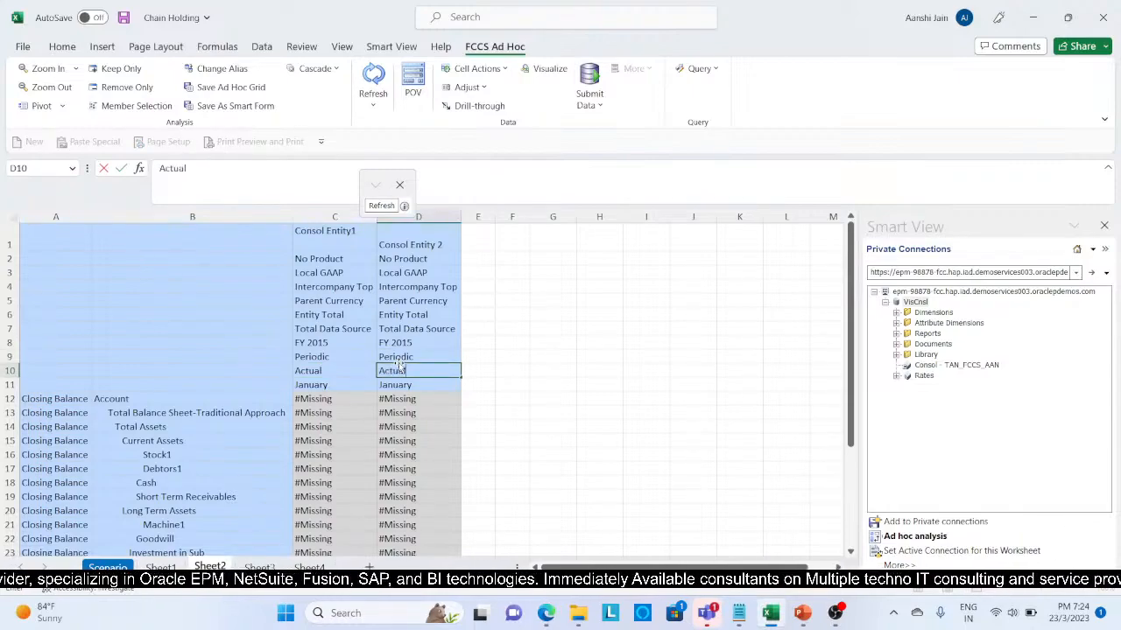
text(tual)
key(Return)
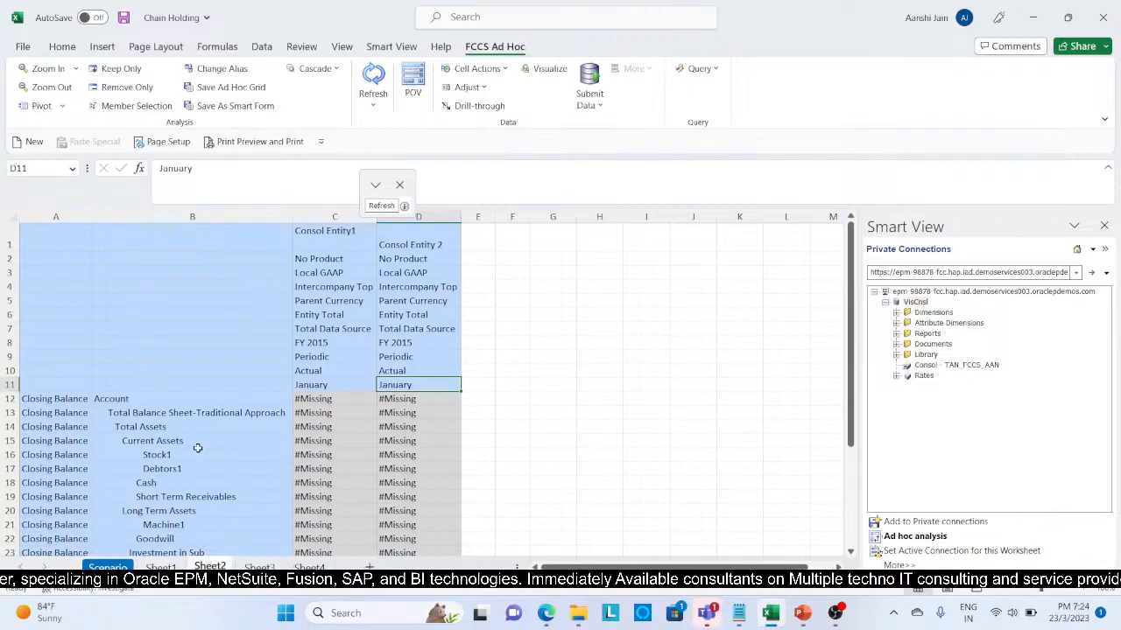
Step: Refresh the ad hoc grid on Sheet2 to retrieve the January Actual balances for Consol Entity1 and Consol Entity 2
scroll(197, 449, down, 4)
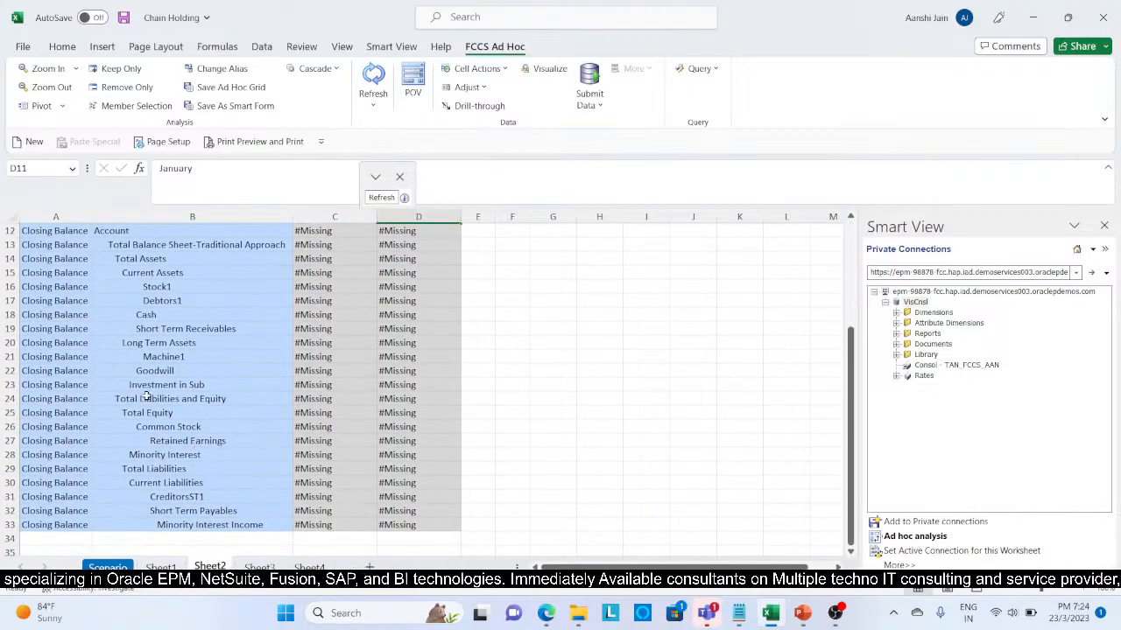
scroll(147, 394, up, 2)
scroll(146, 394, up, 2)
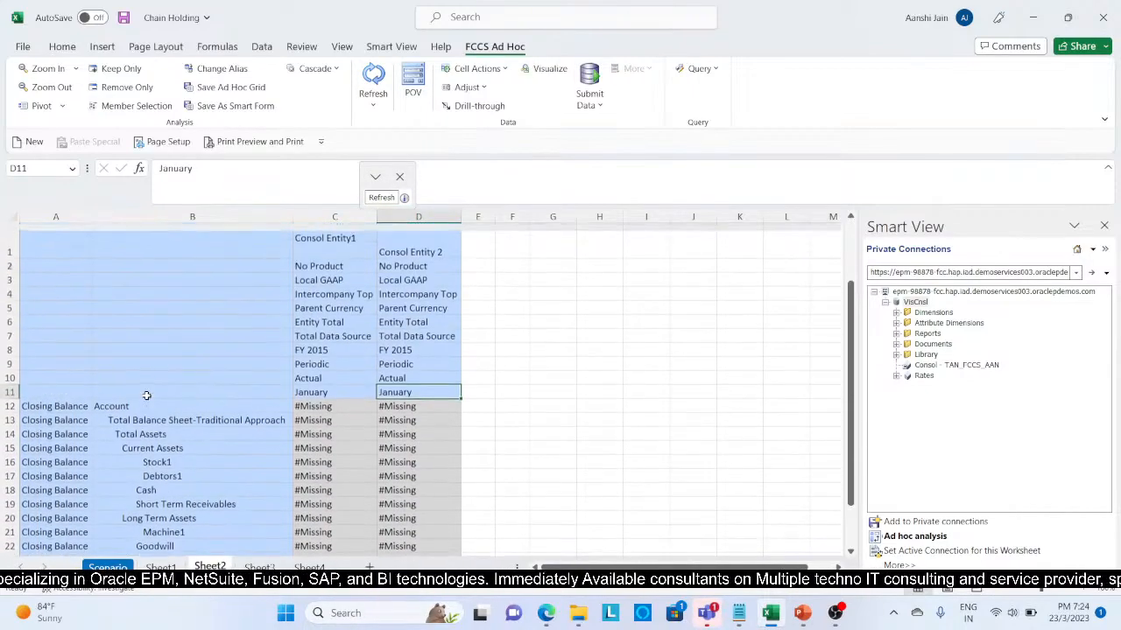
click(373, 83)
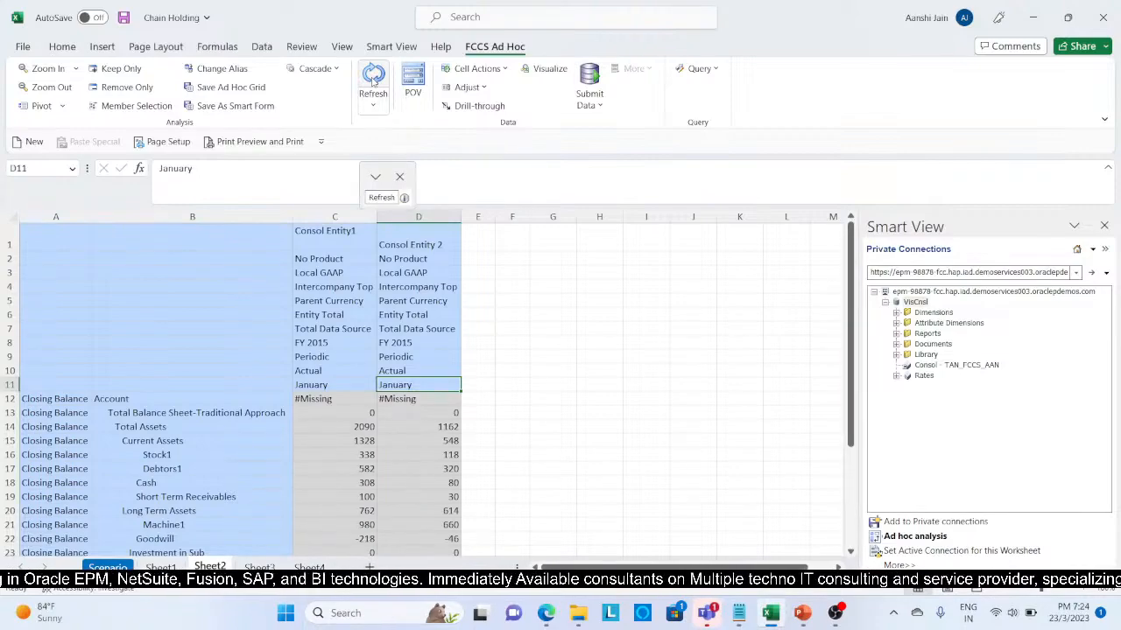
scroll(346, 499, down, 3)
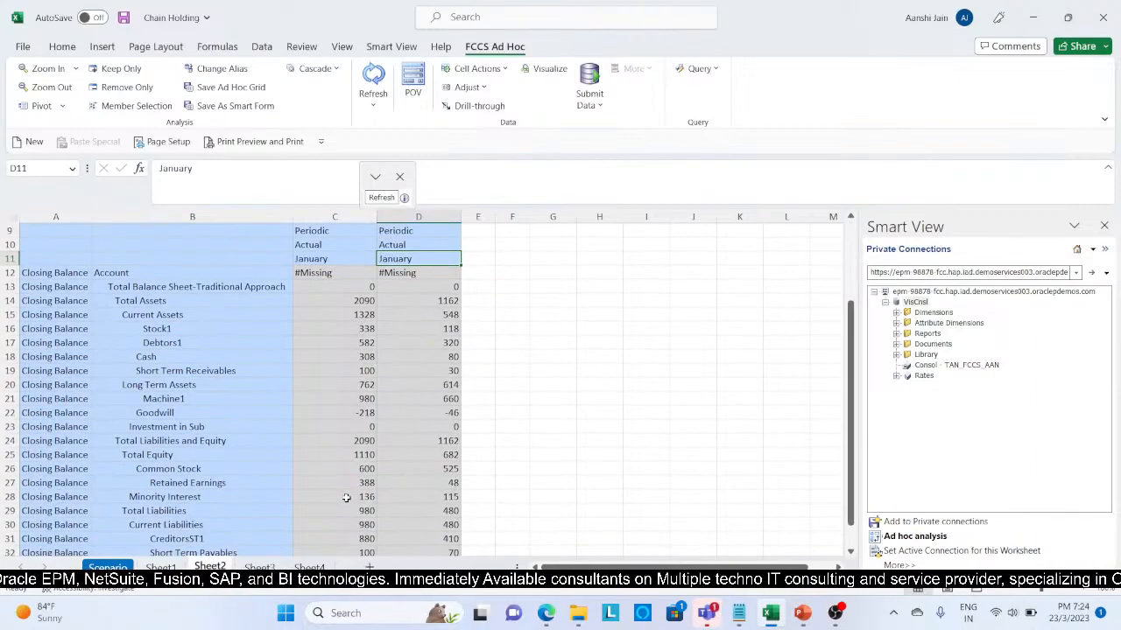
Step: Highlight the Goodwill account cell B22 in the grid with a yellow fill
click(203, 413)
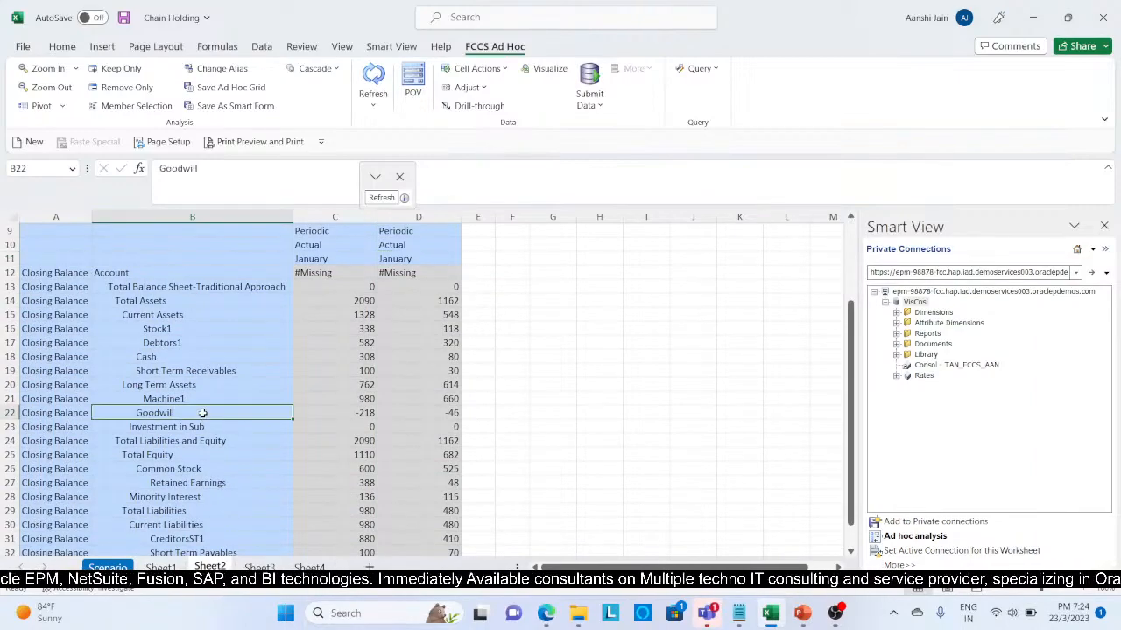
click(210, 487)
click(187, 412)
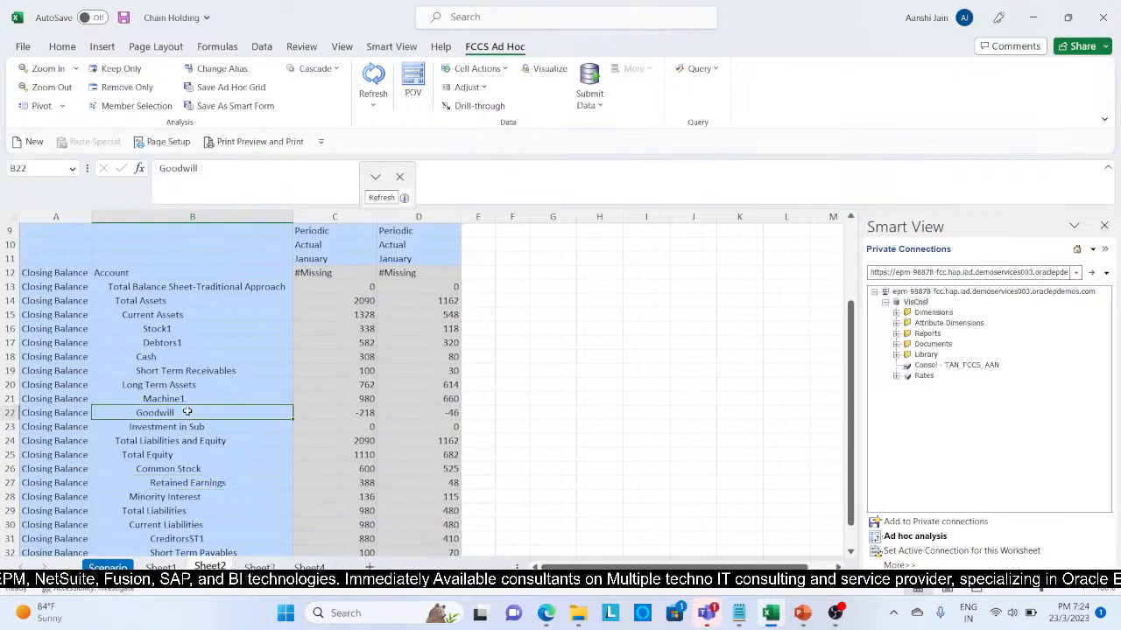
click(68, 51)
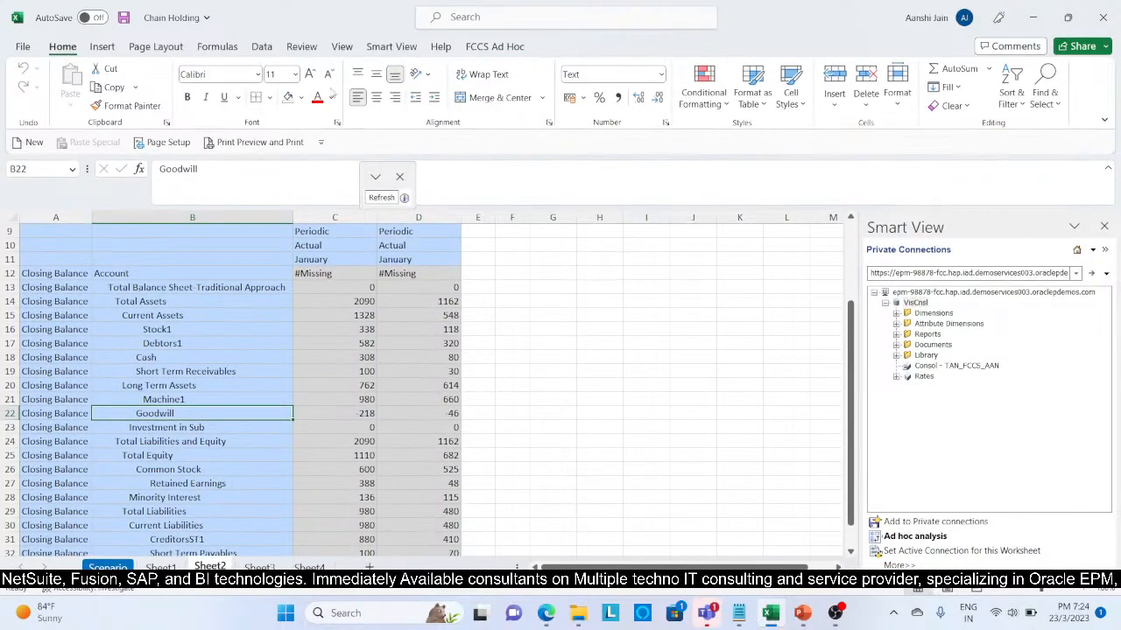
click(302, 100)
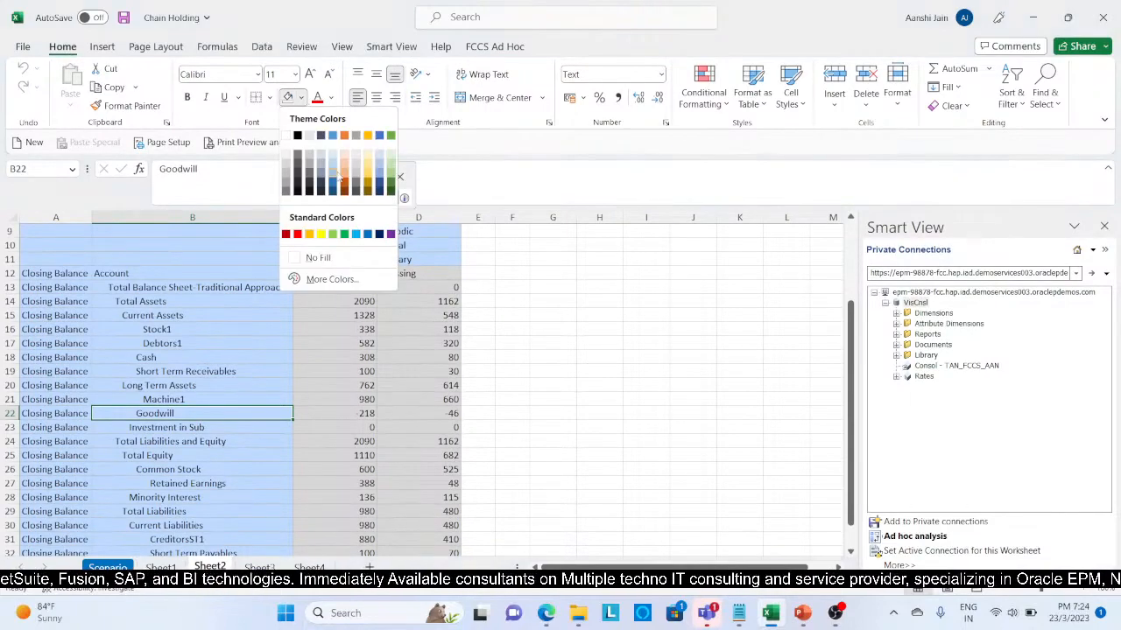
click(323, 238)
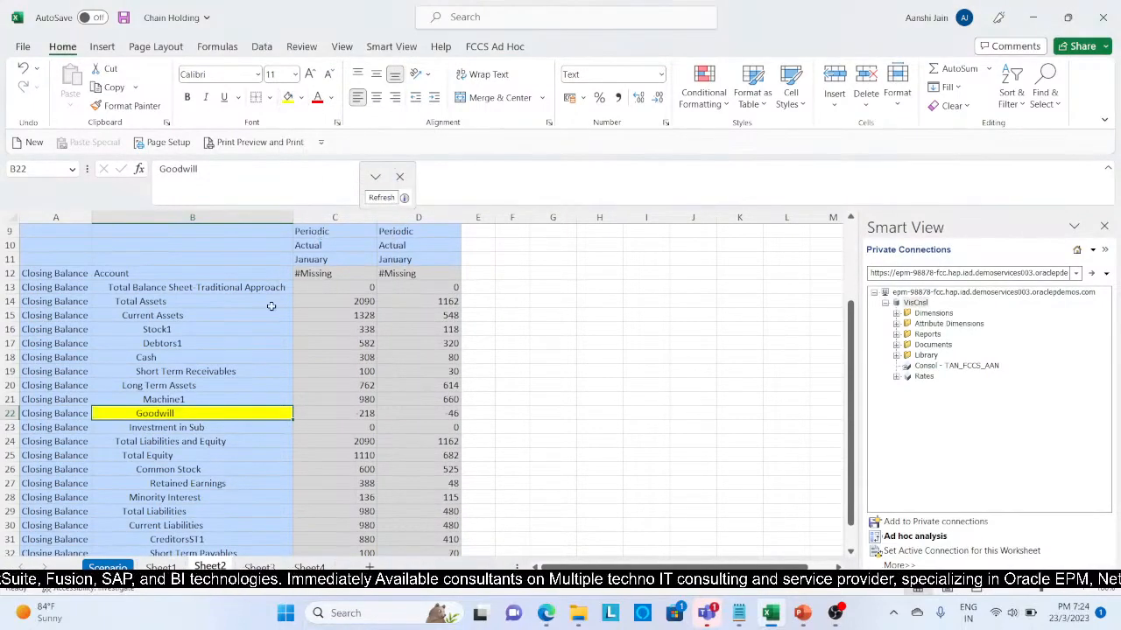
Step: Apply the same yellow fill to the Retained Earnings and Minority Interest account cells, B27 and B28
click(178, 482)
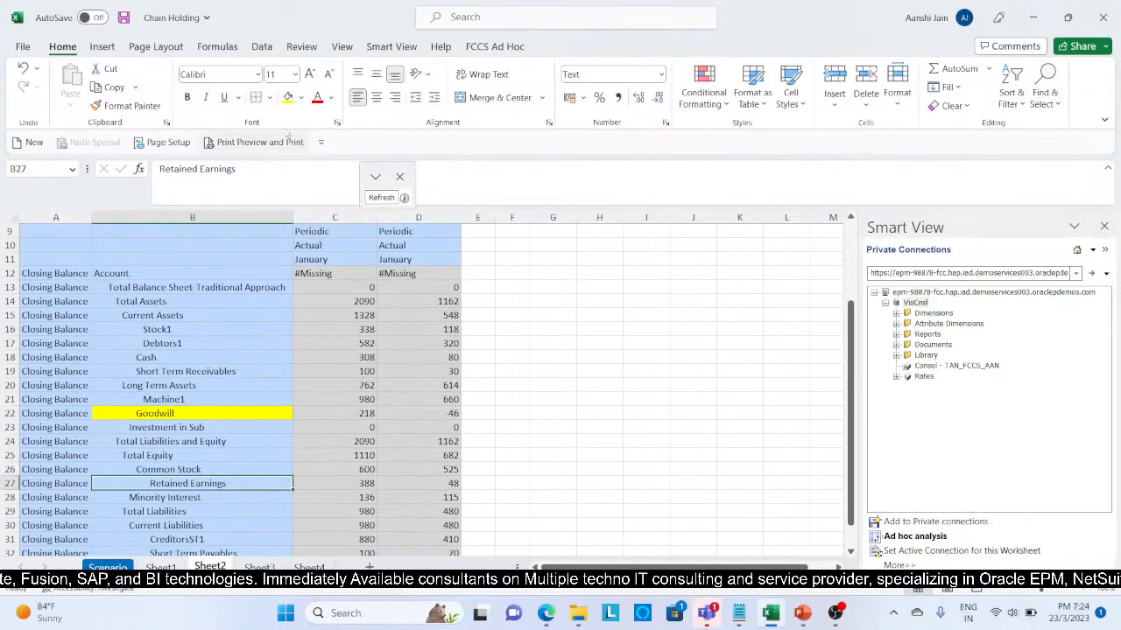
click(287, 98)
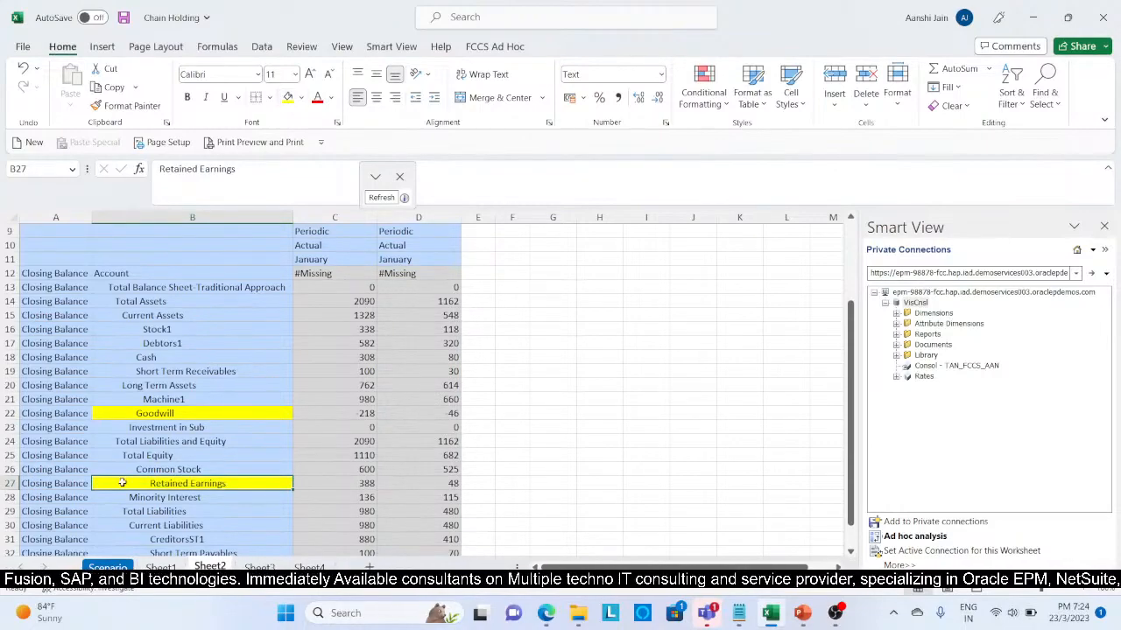
click(176, 499)
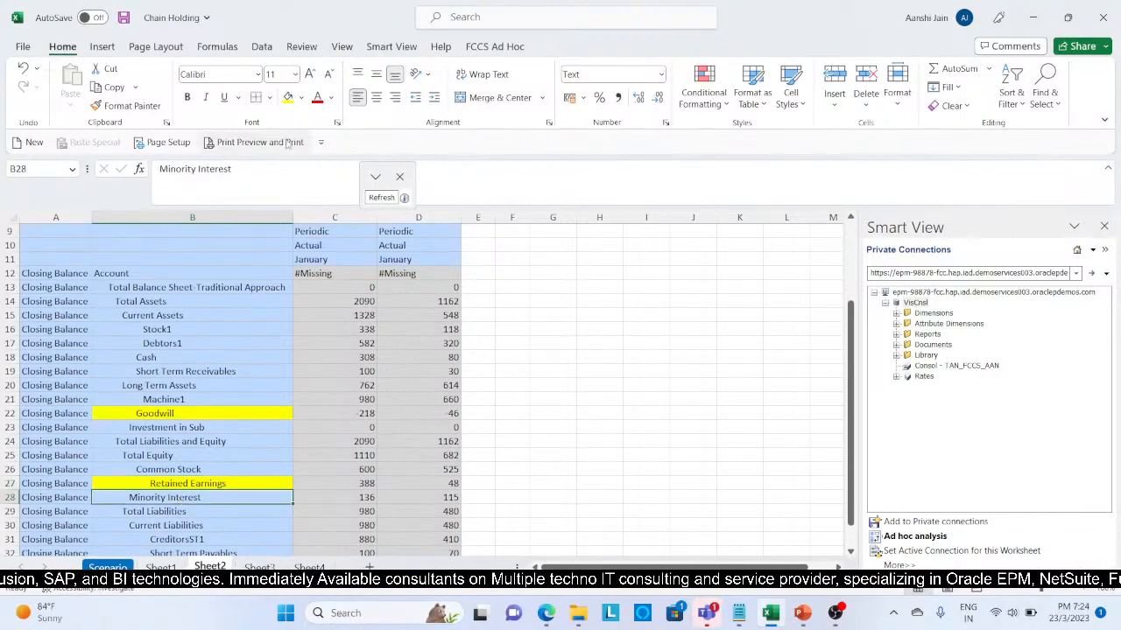
click(288, 97)
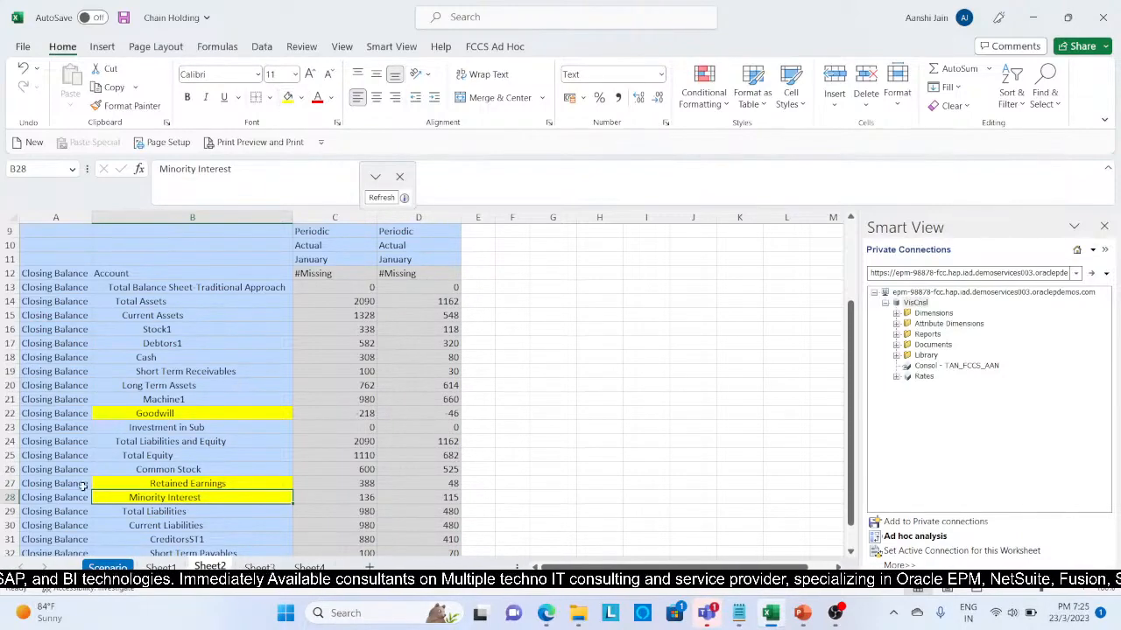
Step: Compare the consolidated Inventories and Trade Receivables on the Scenario sheet with Stock1 and Debtors1 for Consol Entity1 on Sheet2
click(108, 568)
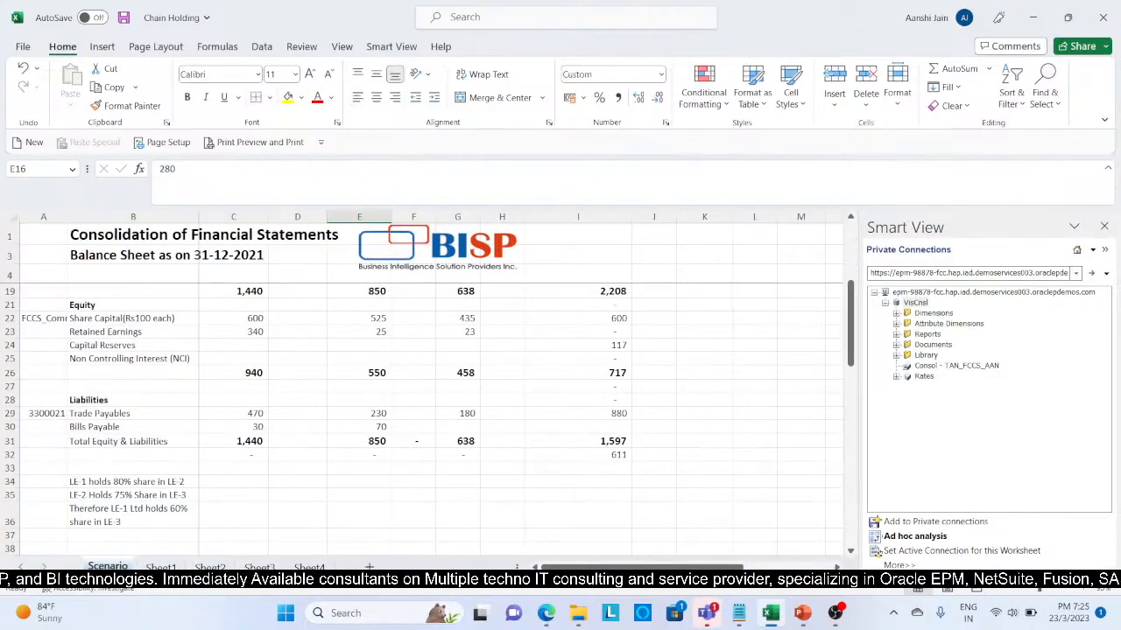
scroll(279, 403, up, 6)
scroll(279, 404, down, 1)
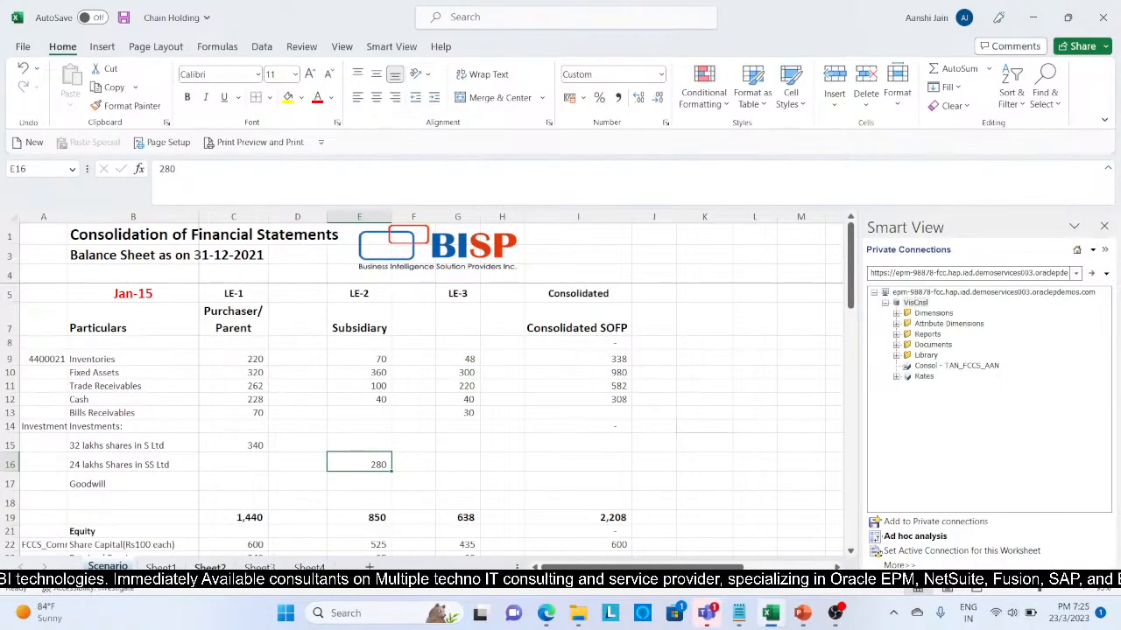
click(211, 567)
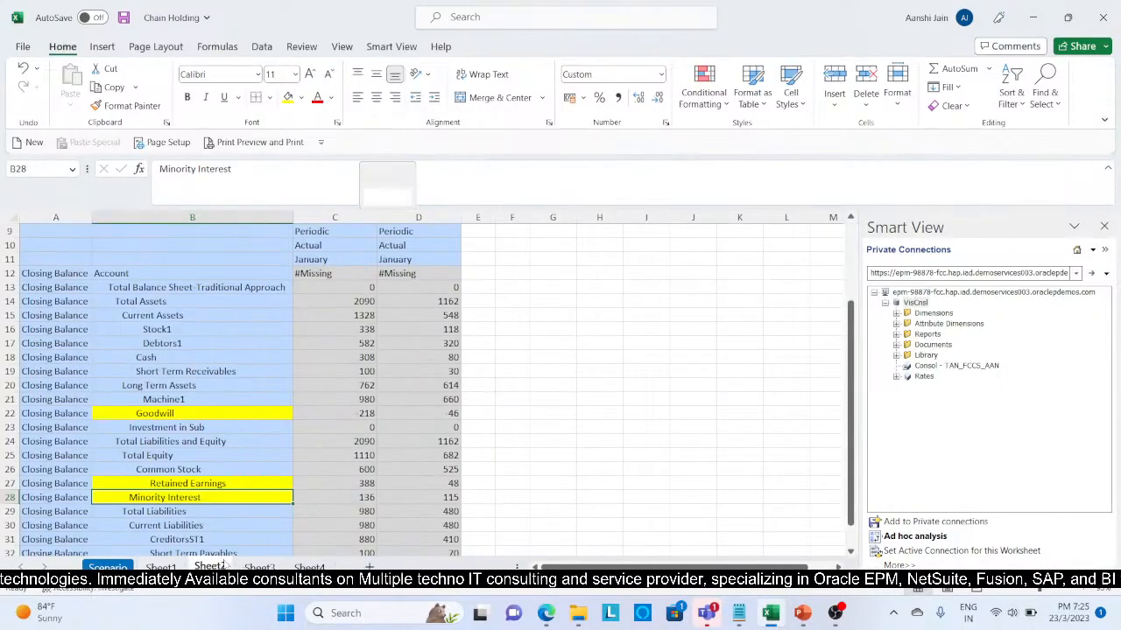
click(352, 329)
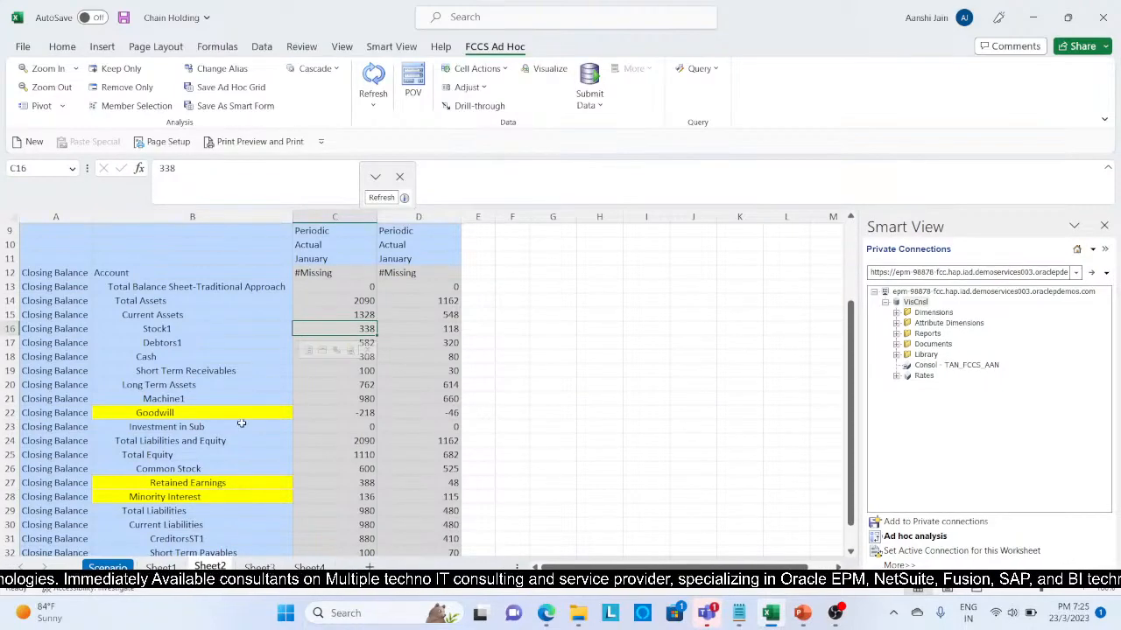
click(107, 568)
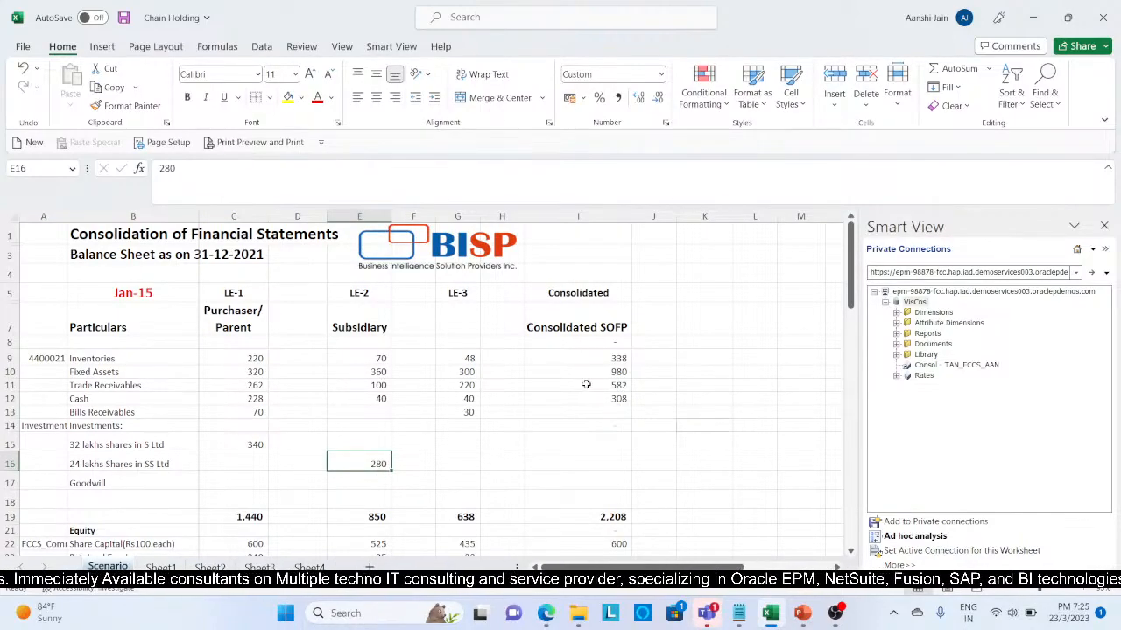
click(586, 384)
click(210, 567)
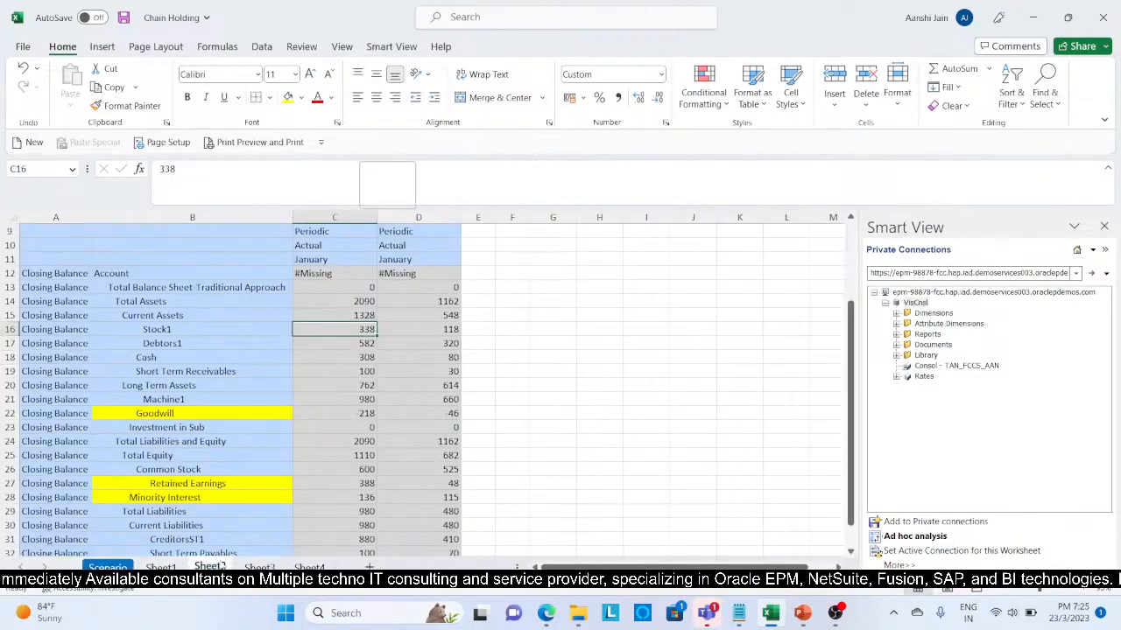
click(344, 343)
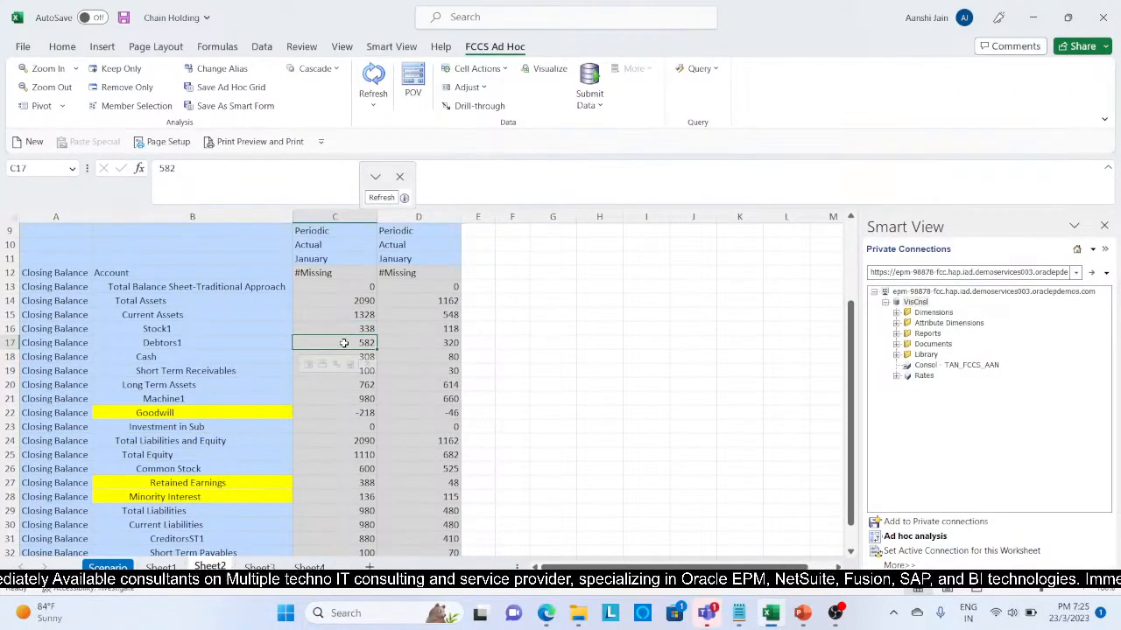
Step: Check the Investment in Sub balances for both consolidation entities in the Sheet2 grid
scroll(355, 385, down, 1)
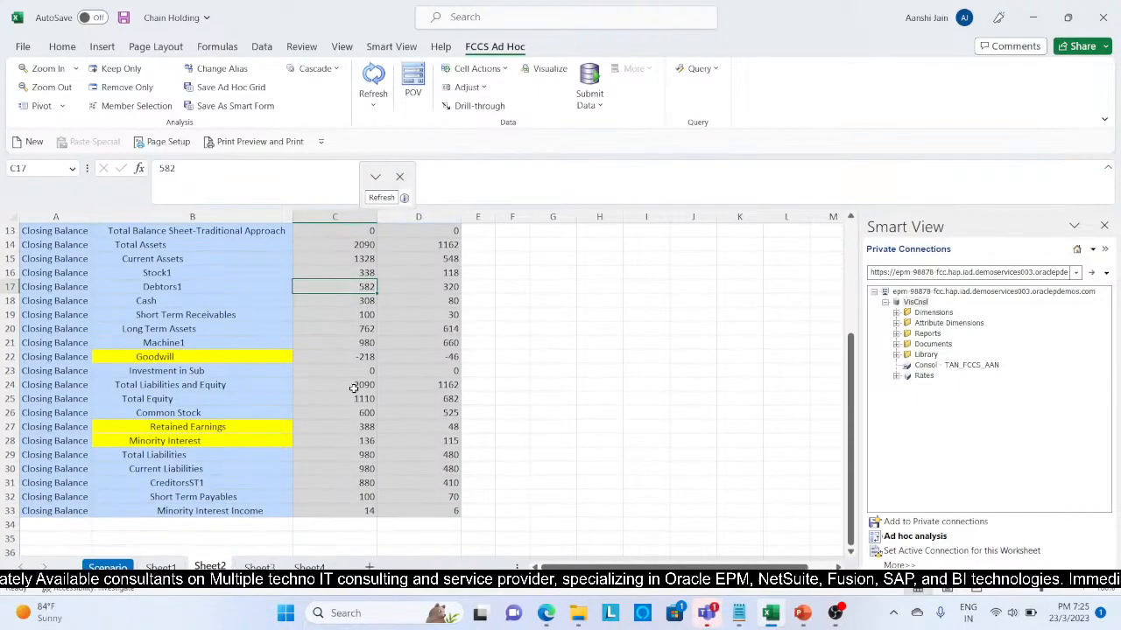
click(354, 372)
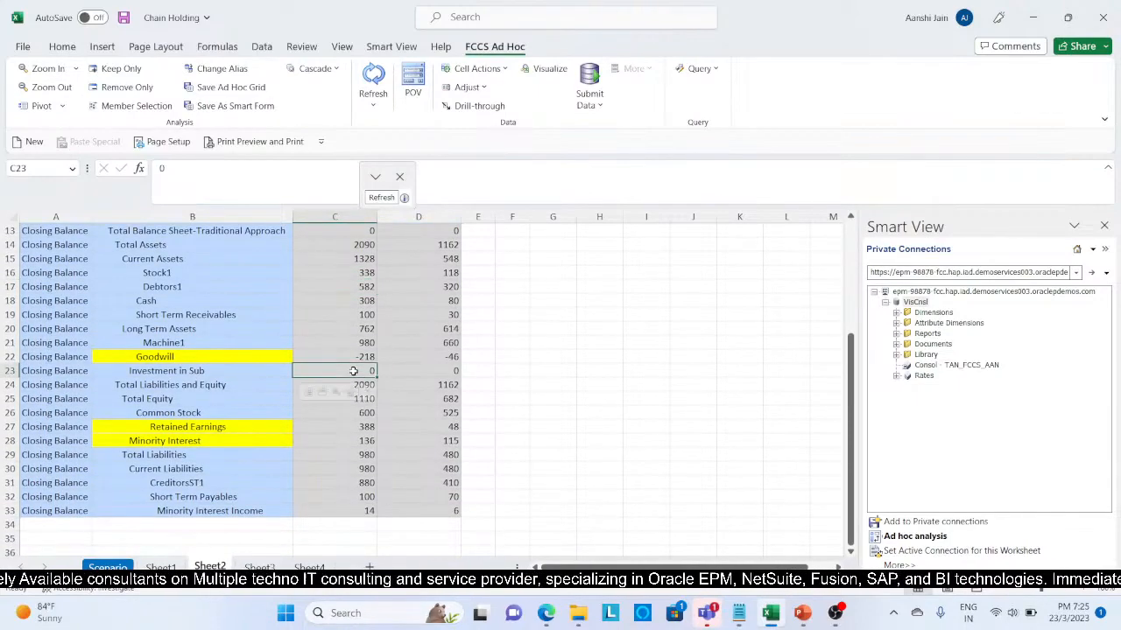
click(409, 371)
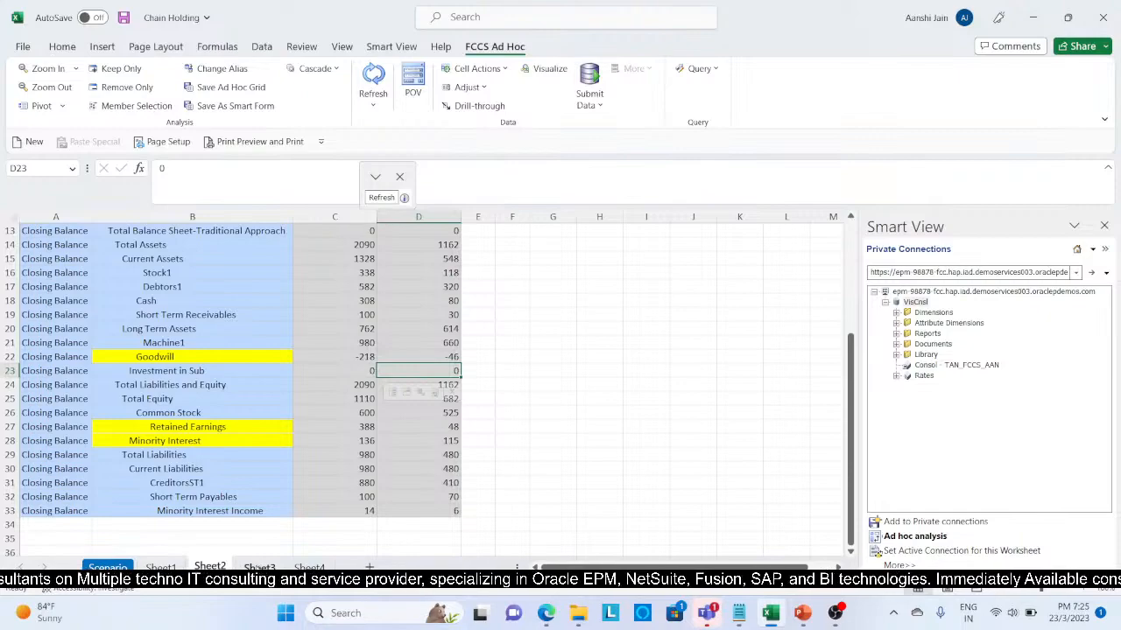
Step: Review the goodwill calculation on Sheet3, inspecting the Net Asset and Investment cells under LE-1 to LE-2
click(260, 567)
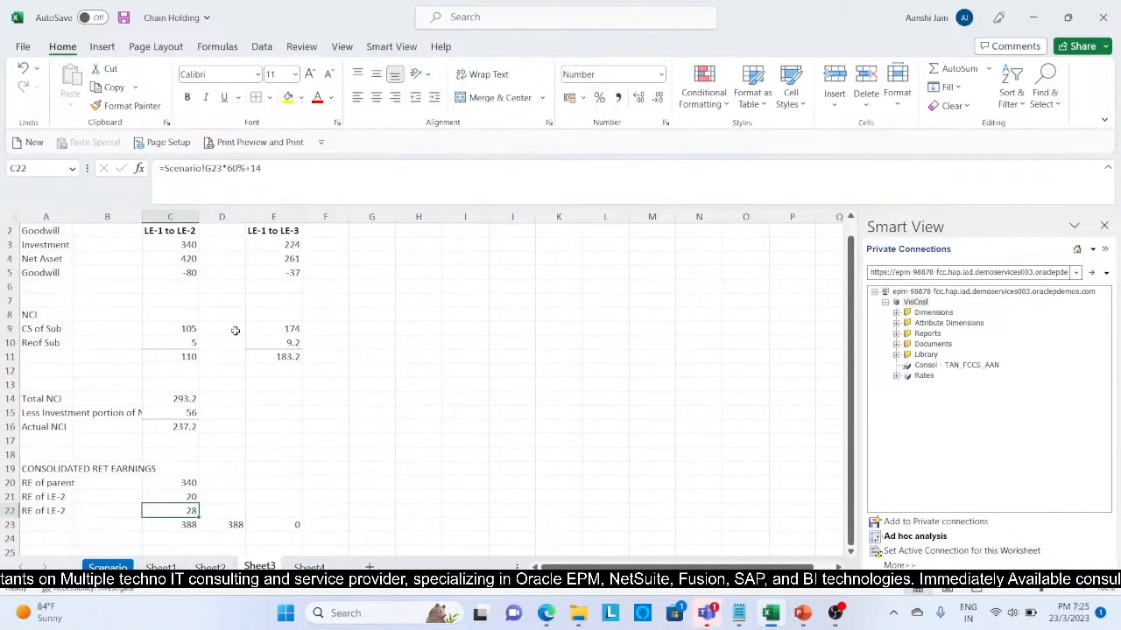
click(209, 568)
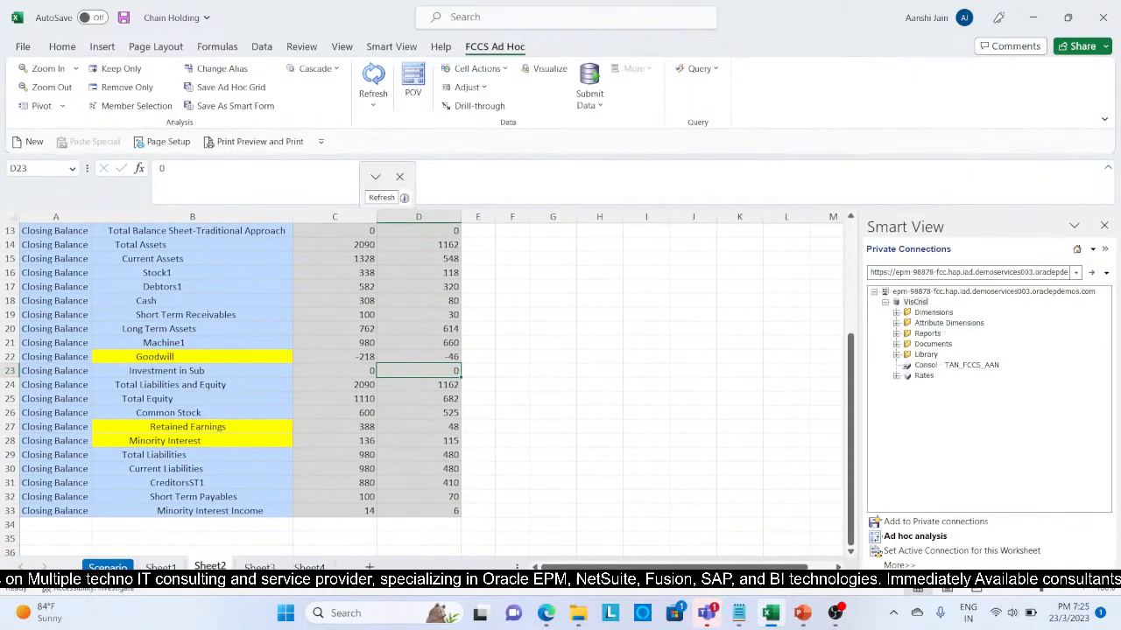
click(259, 567)
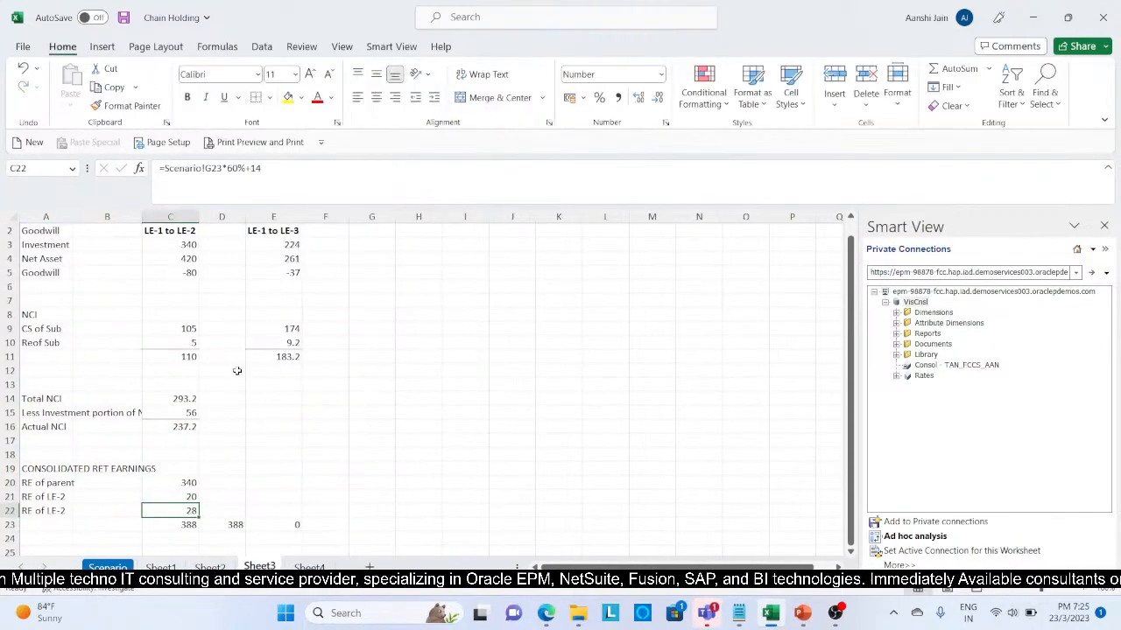
scroll(238, 371, up, 1)
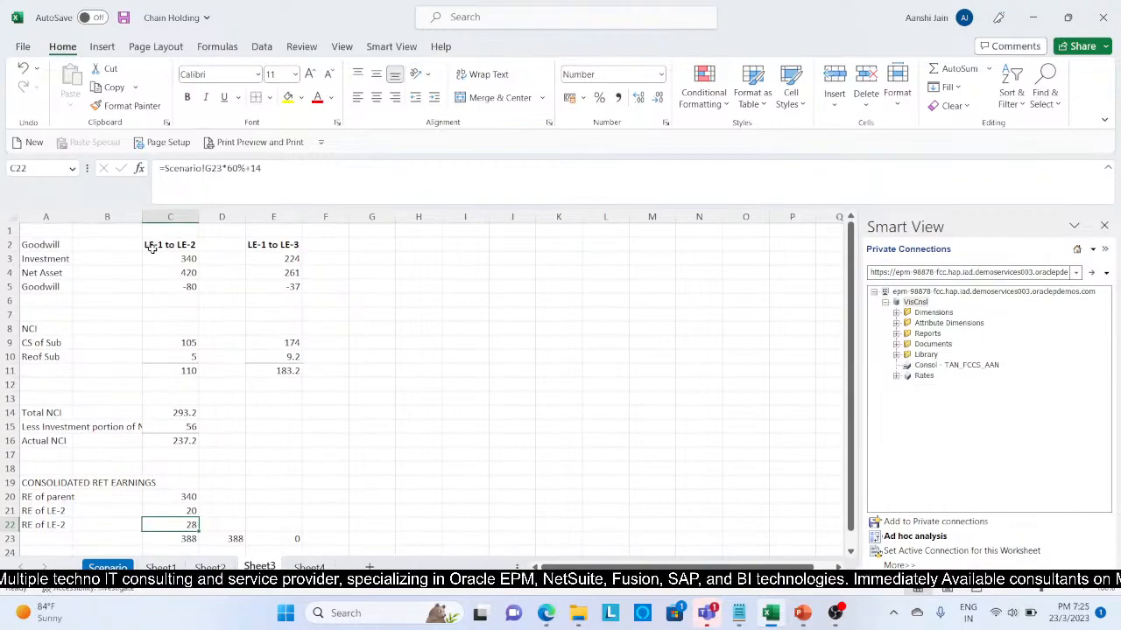
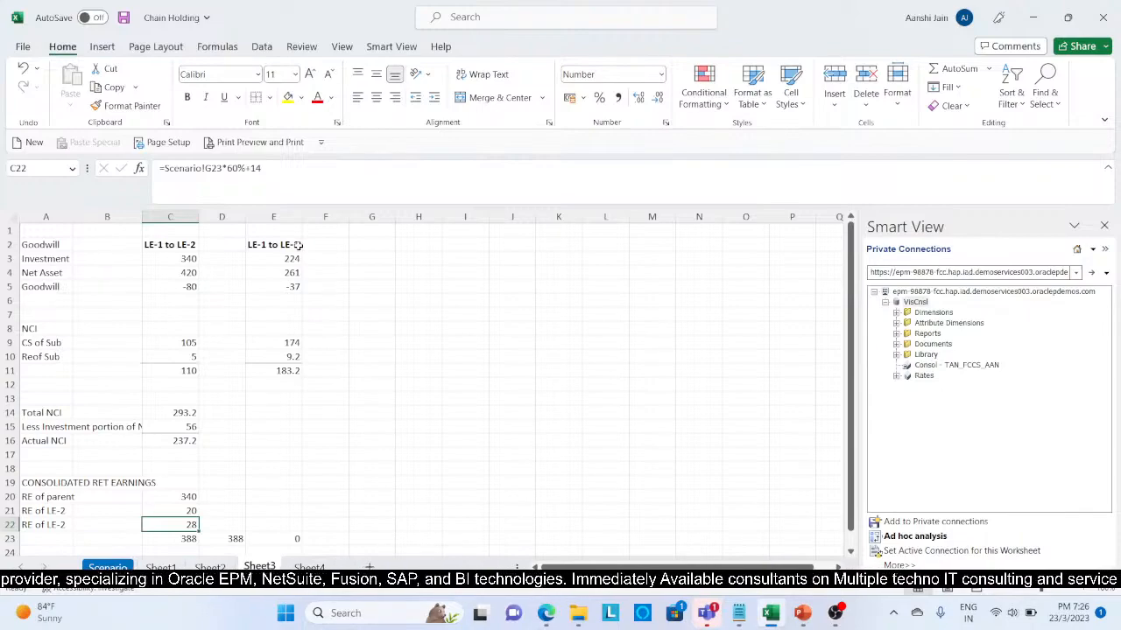
click(166, 271)
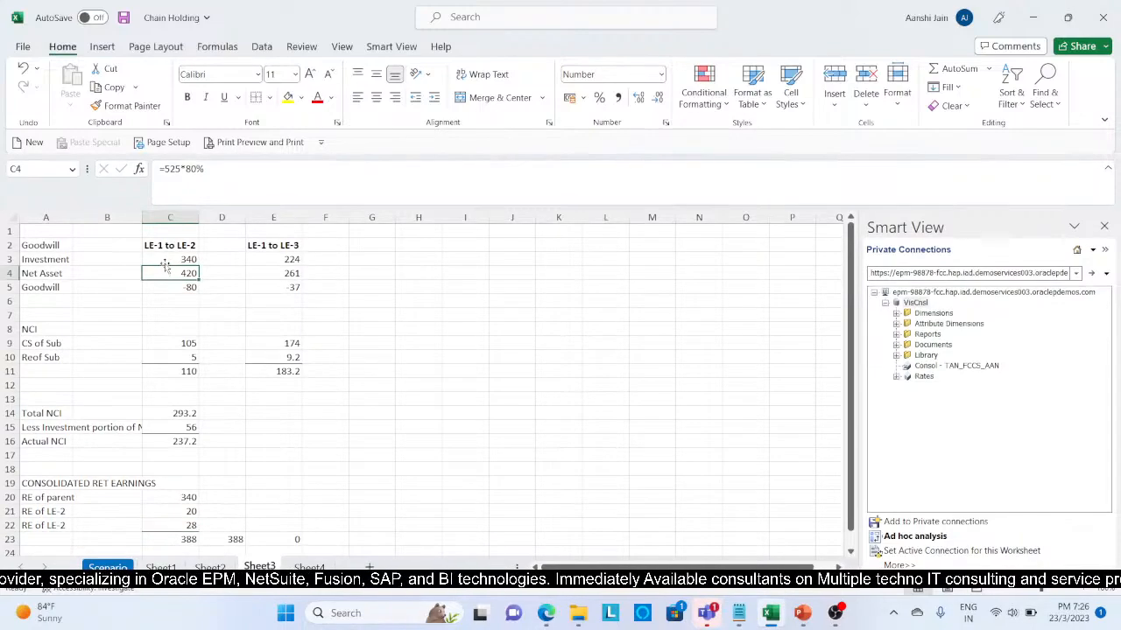
click(166, 256)
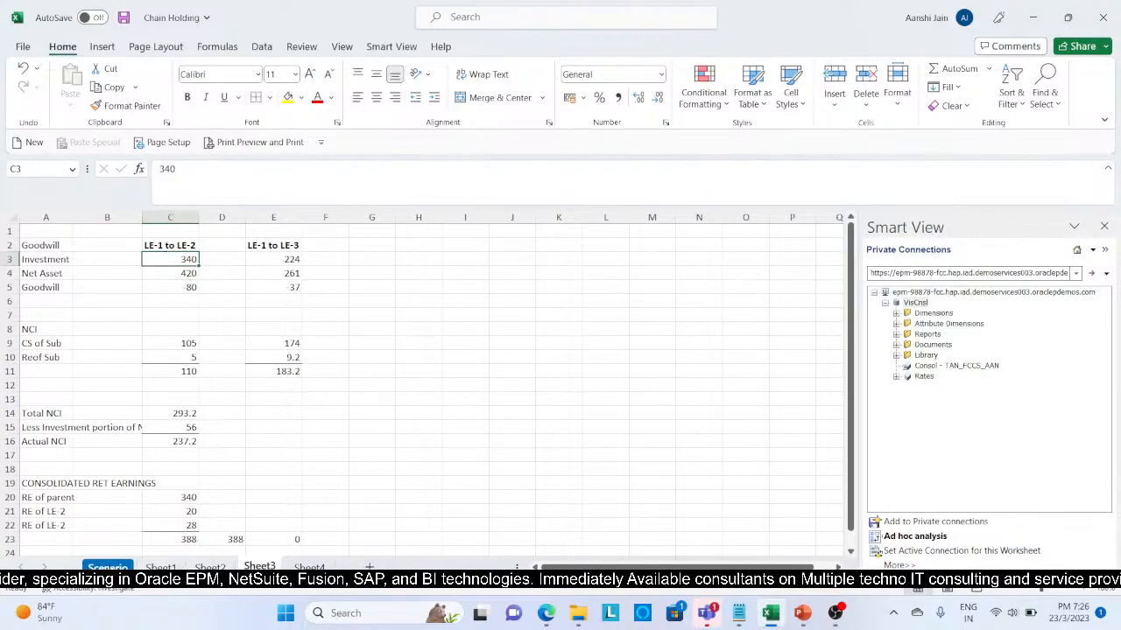
Step: Trace the LE-1 and LE-2 investment amounts on the Scenario sheet to the LE-1 to LE-3 Investment formula on Sheet3
click(107, 567)
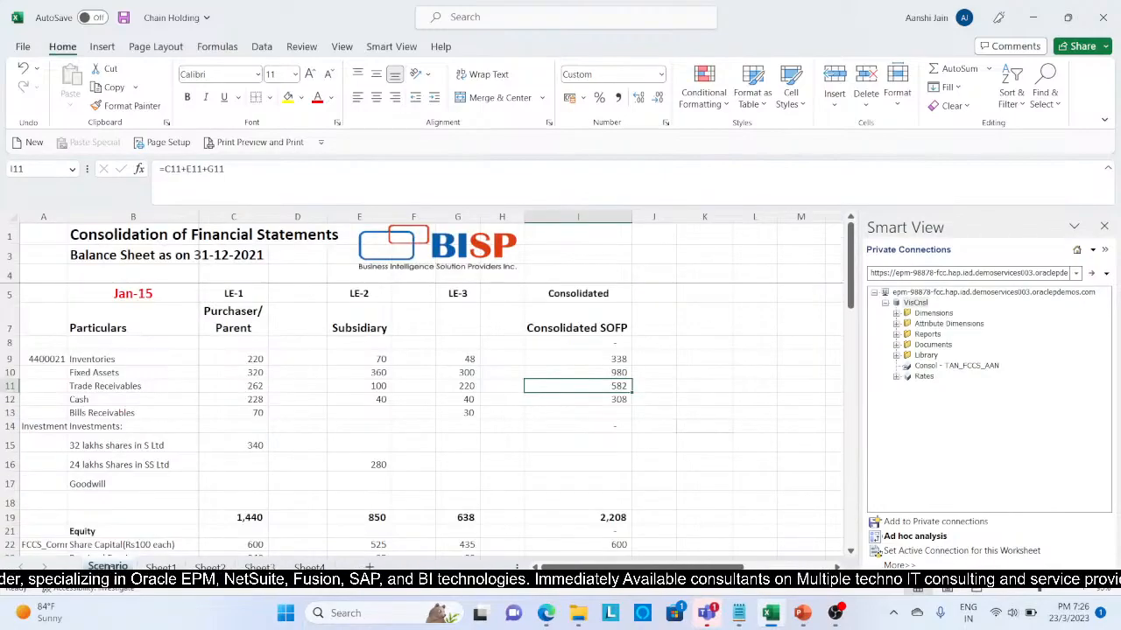
click(251, 446)
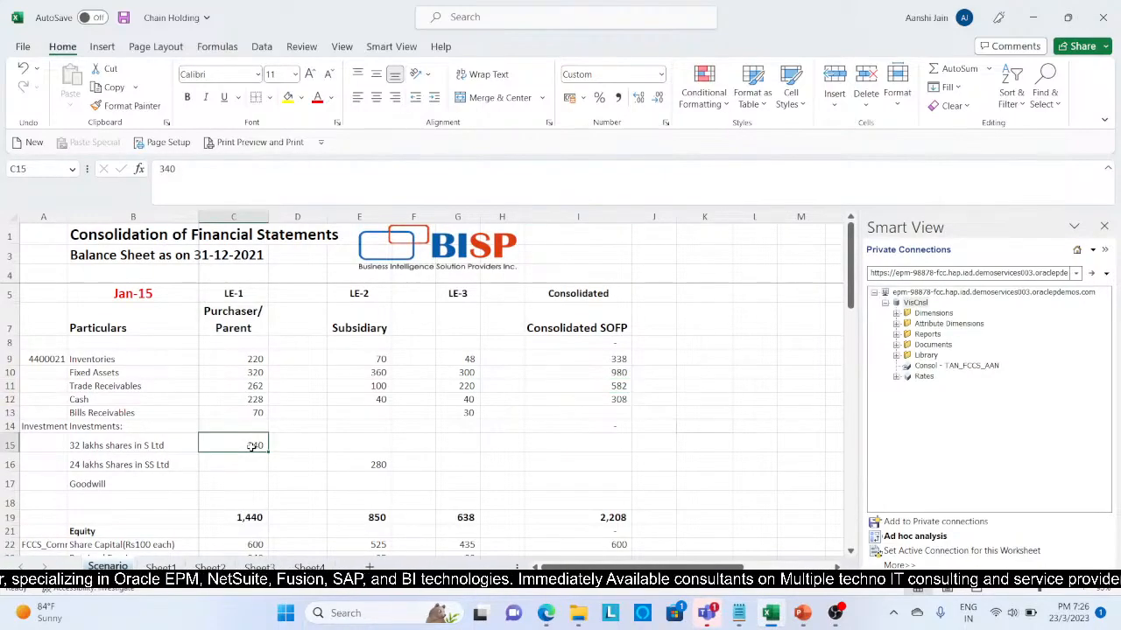
click(343, 466)
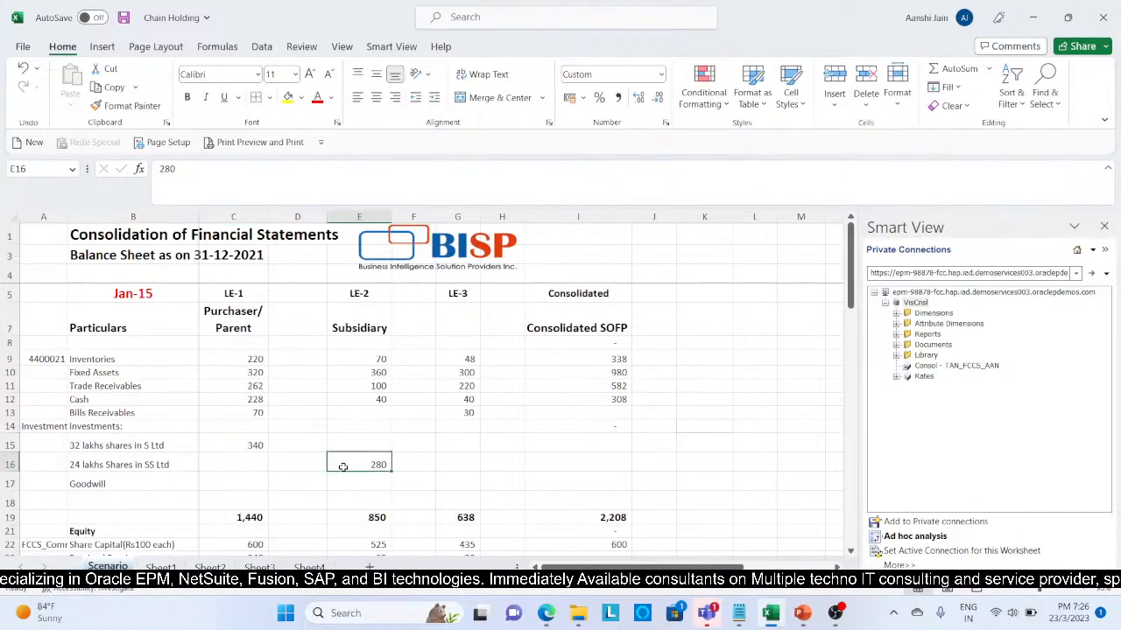
click(259, 567)
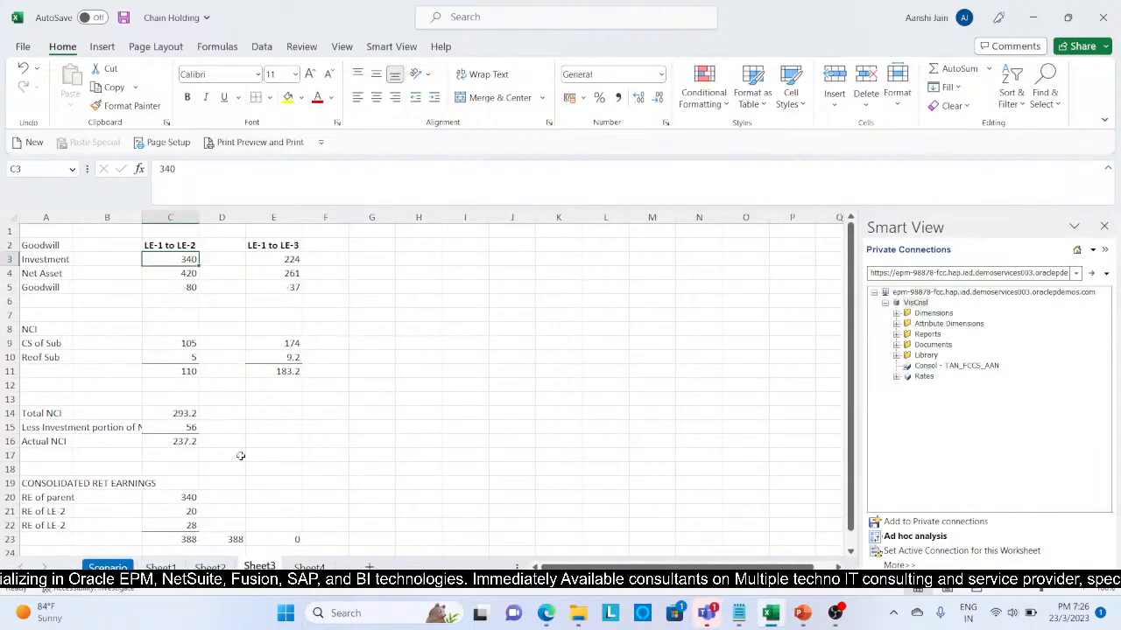
click(260, 263)
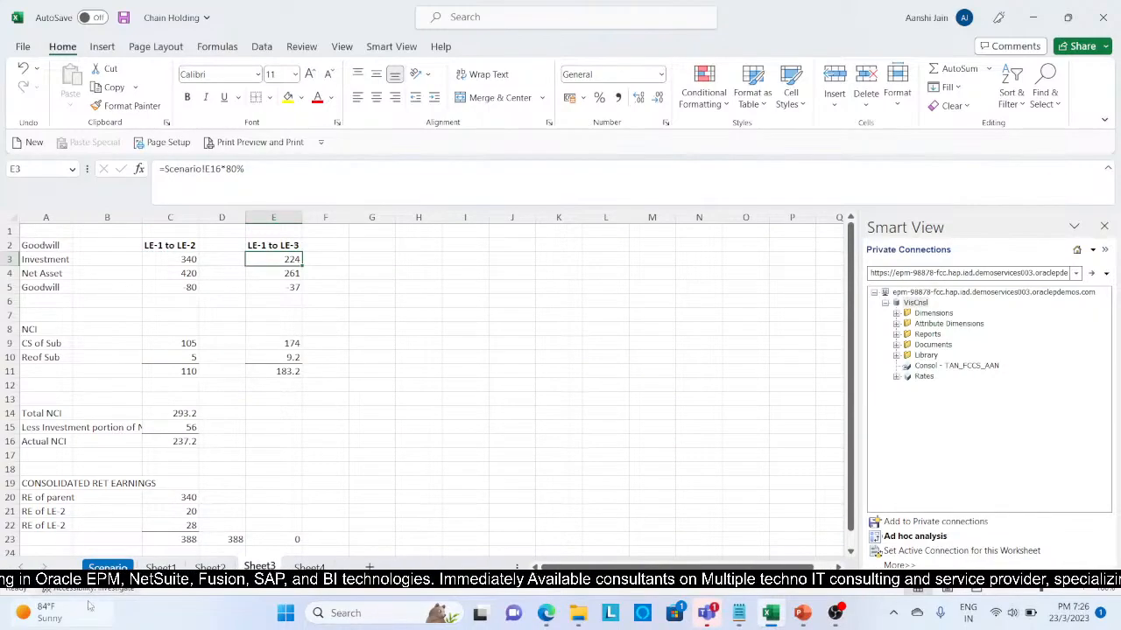
Step: Trace the LE-1 to LE-3 Investment formula on Sheet3 to LE-2's shares in SS Ltd on the Scenario sheet
key(ctrl+bracketleft)
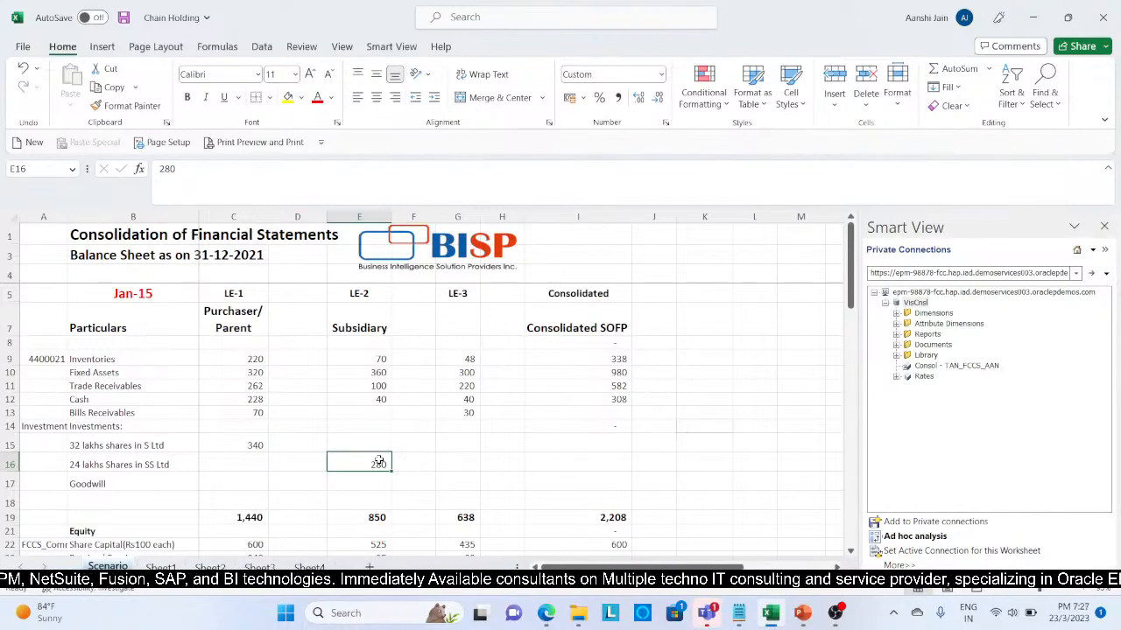
click(259, 567)
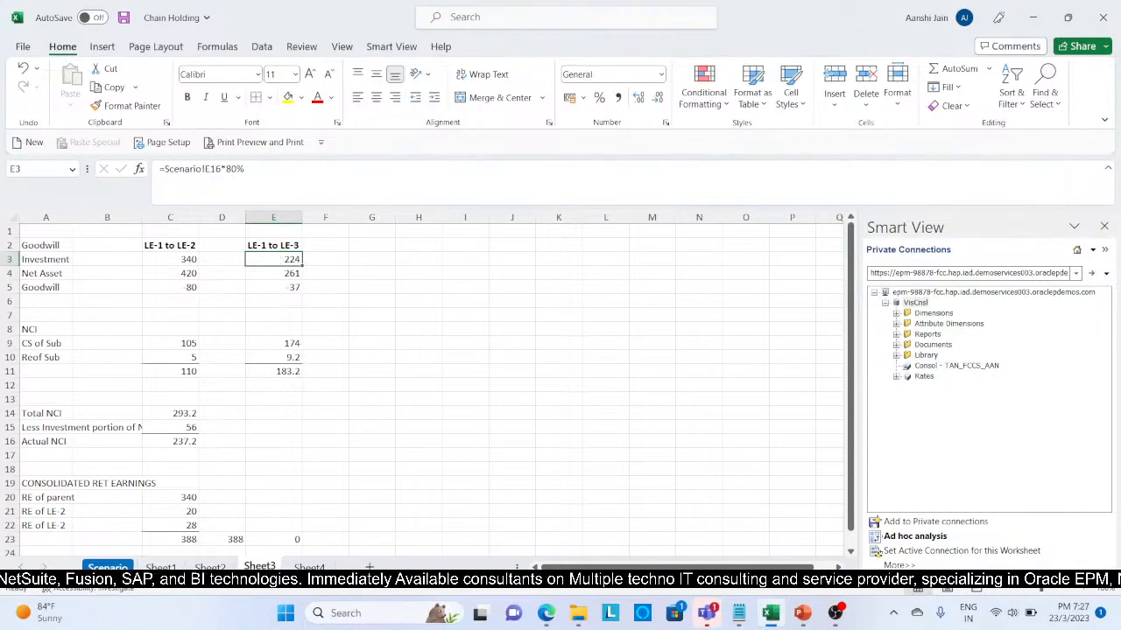
click(107, 567)
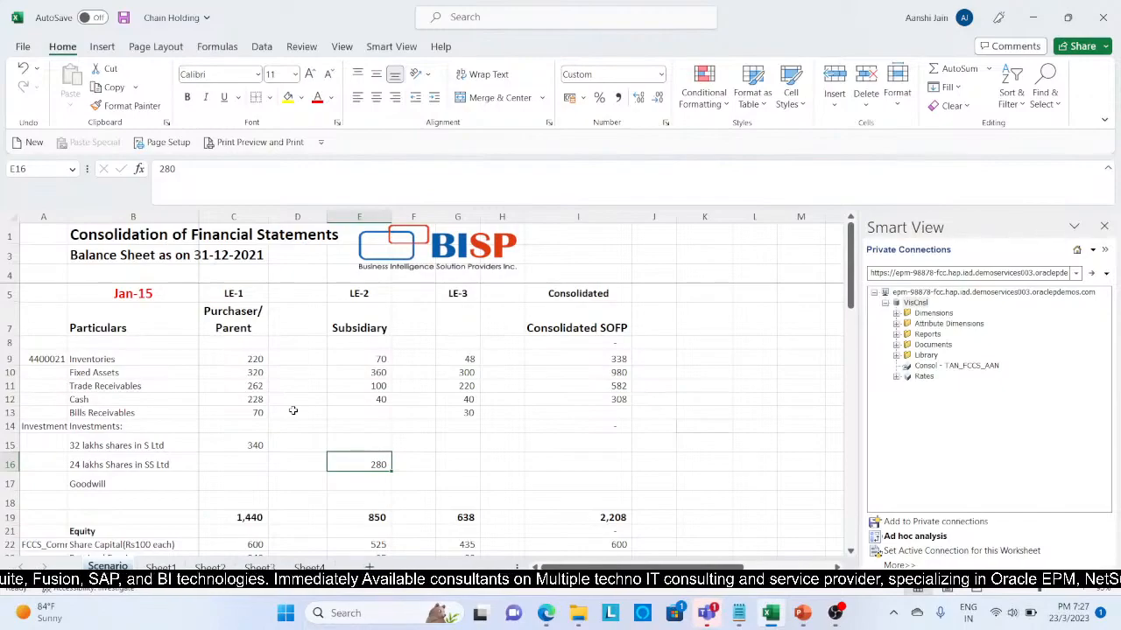
Step: Compare LE-2's share capital on the Scenario sheet with the LE-1 to LE-2 Net Asset formula on Sheet3
scroll(301, 410, down, 3)
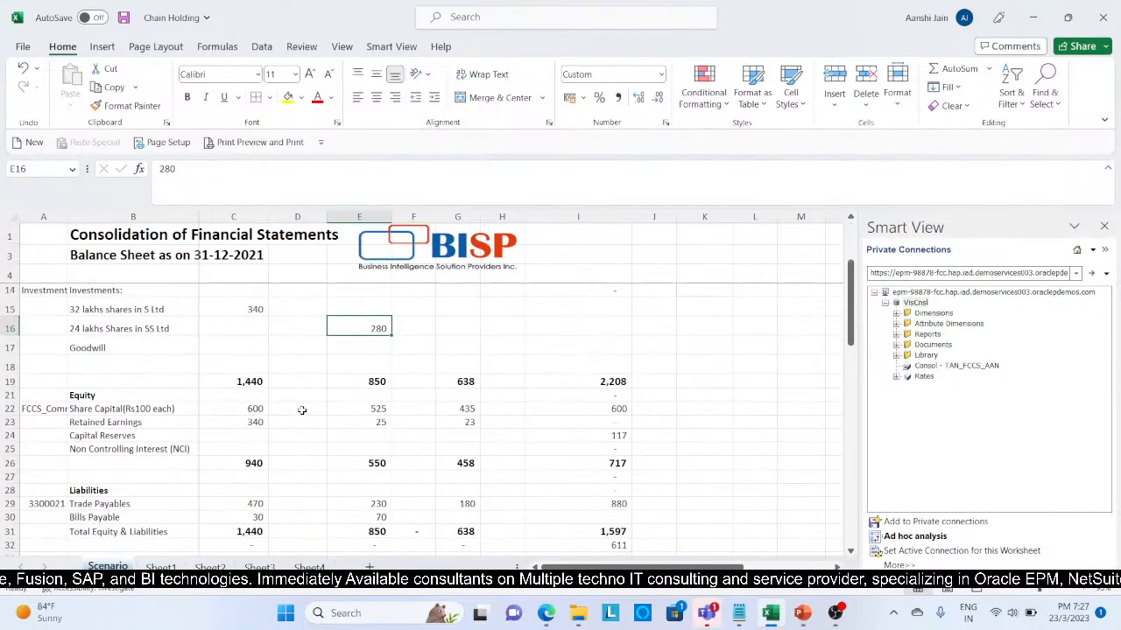
click(365, 407)
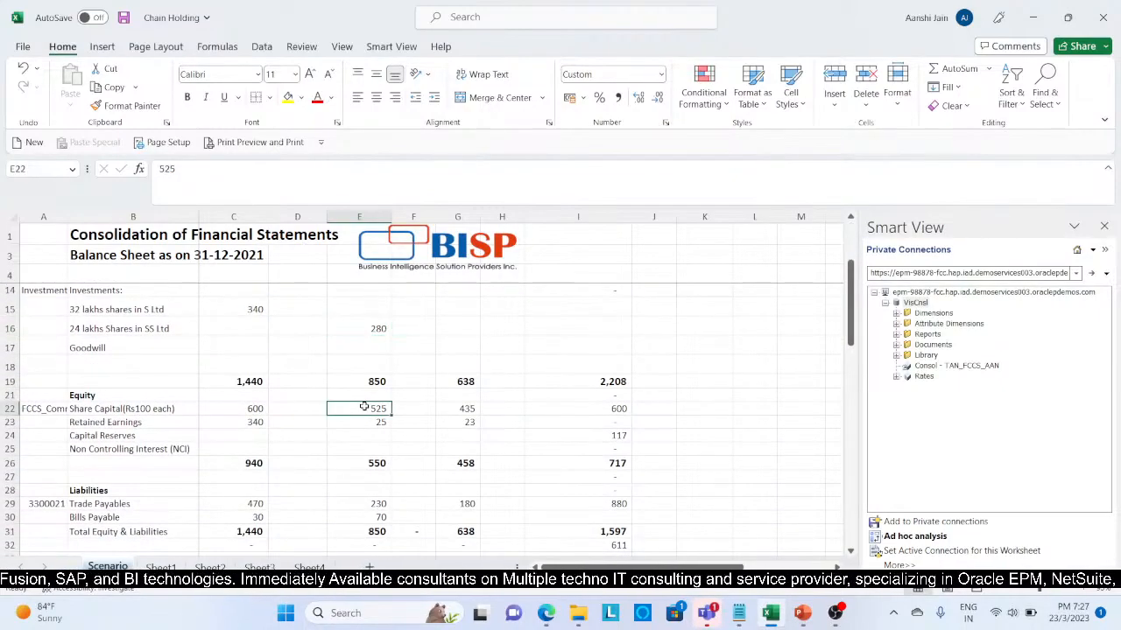
click(209, 567)
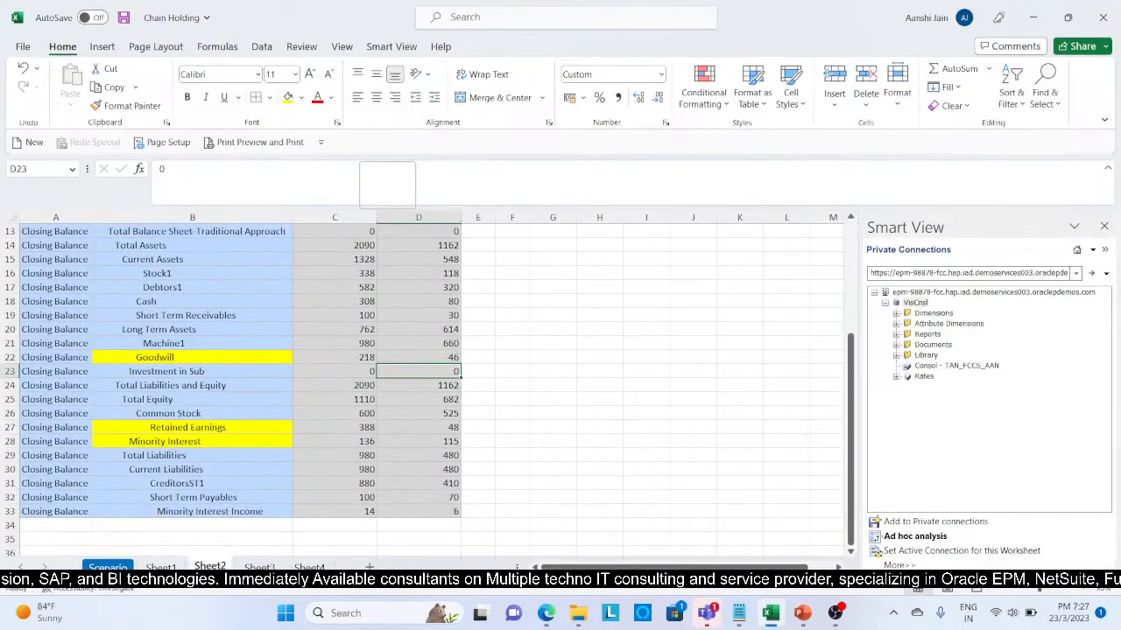
click(259, 567)
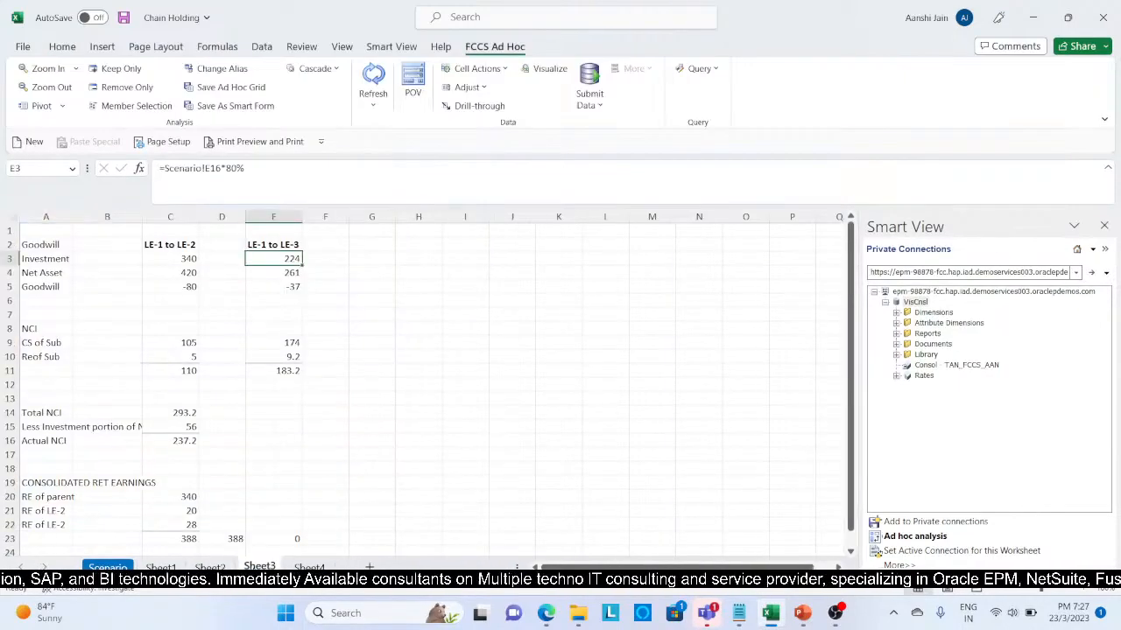
click(167, 273)
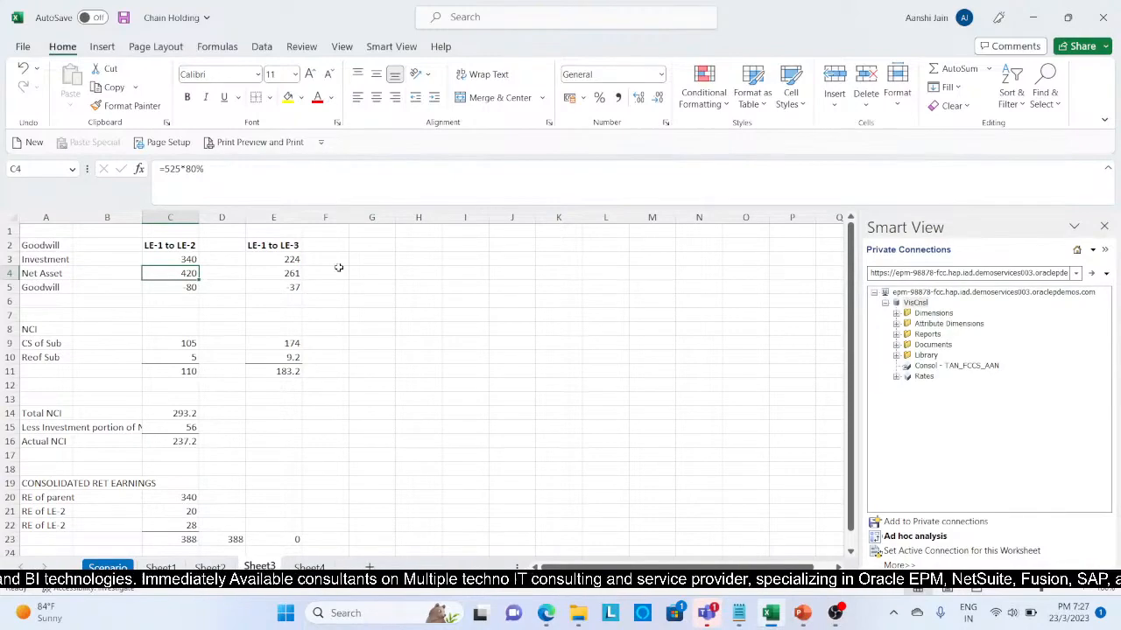
Step: Check the LE-1 to LE-3 Net Asset formula against LE-3's share capital and the shareholding notes on the Scenario sheet
click(300, 274)
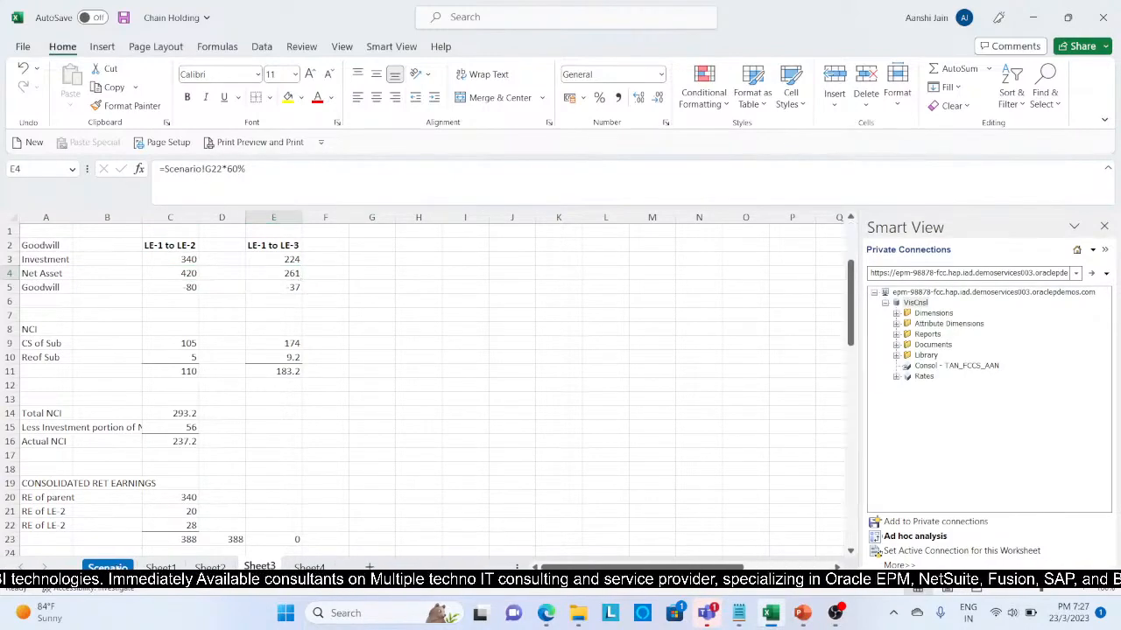
click(108, 566)
scroll(409, 513, down, 2)
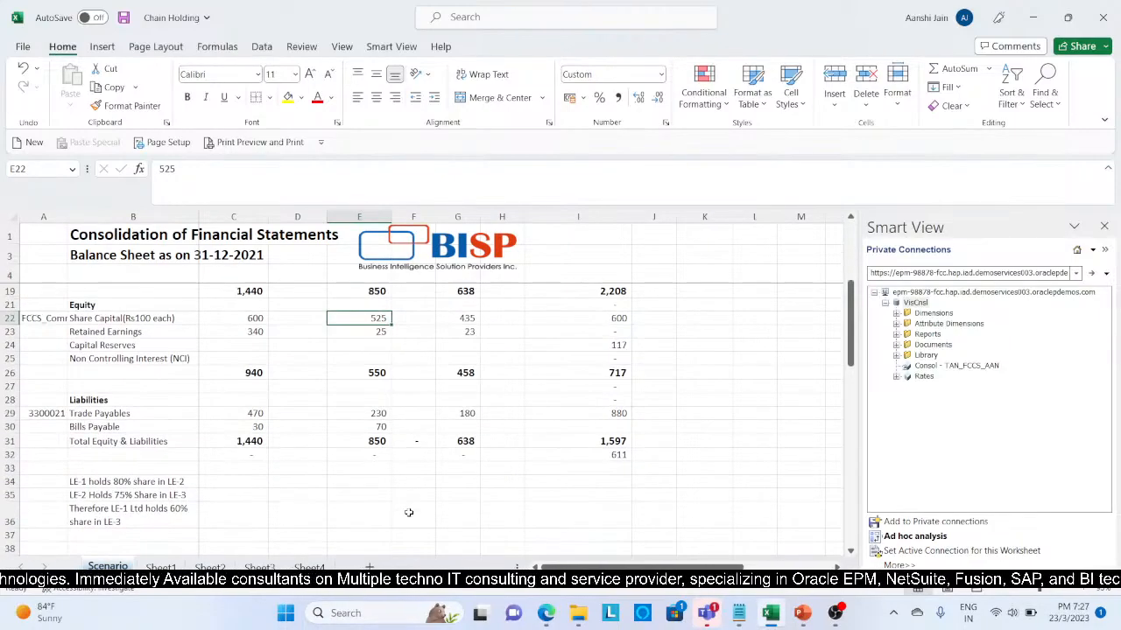
scroll(409, 513, up, 1)
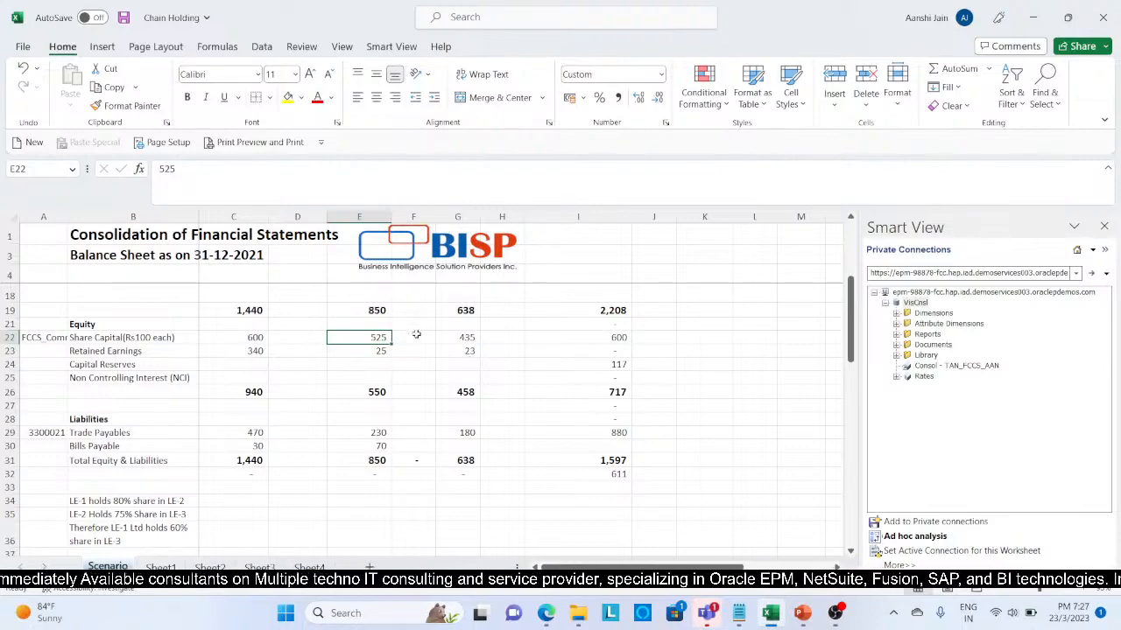
click(449, 338)
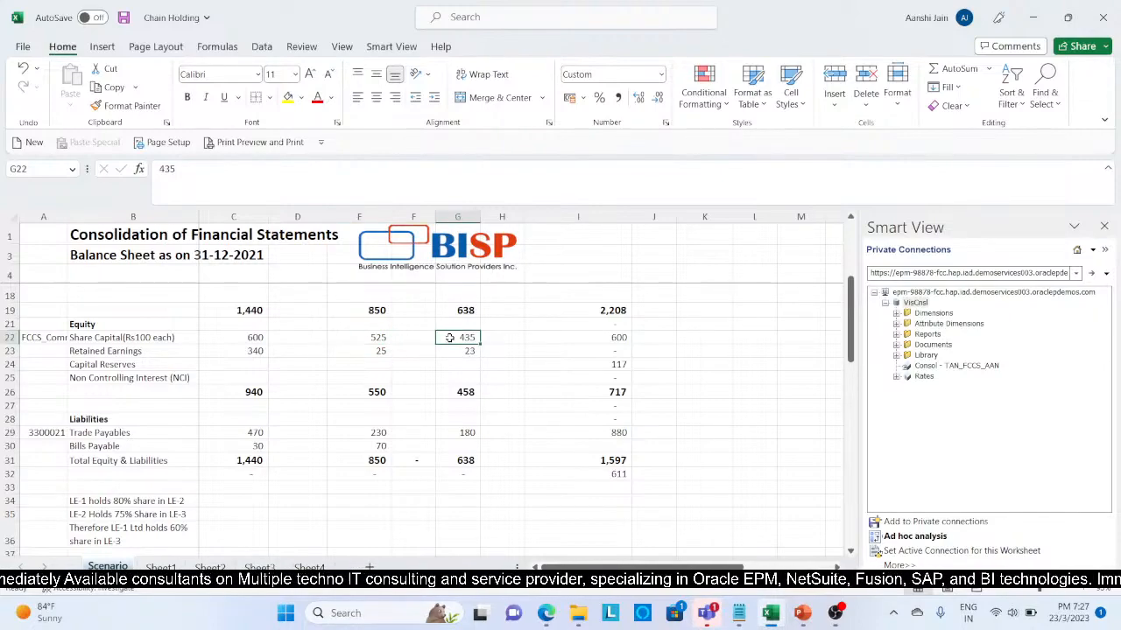
click(259, 567)
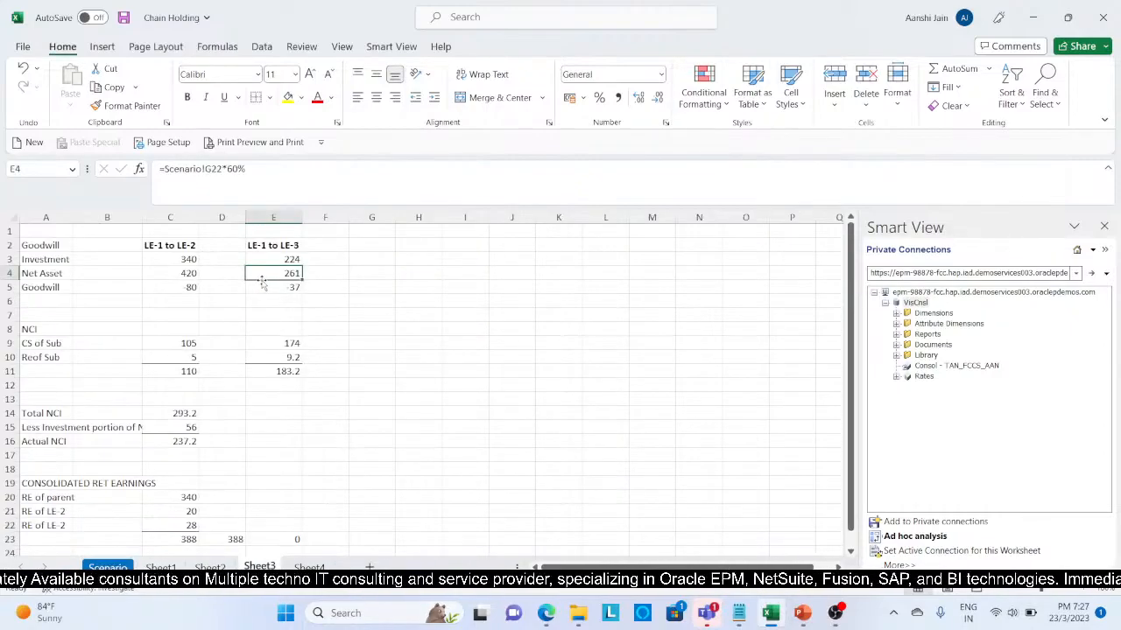
Step: Inspect both Goodwill formulas on Sheet3 and compare them with the Goodwill row in the Sheet2 grid
click(183, 288)
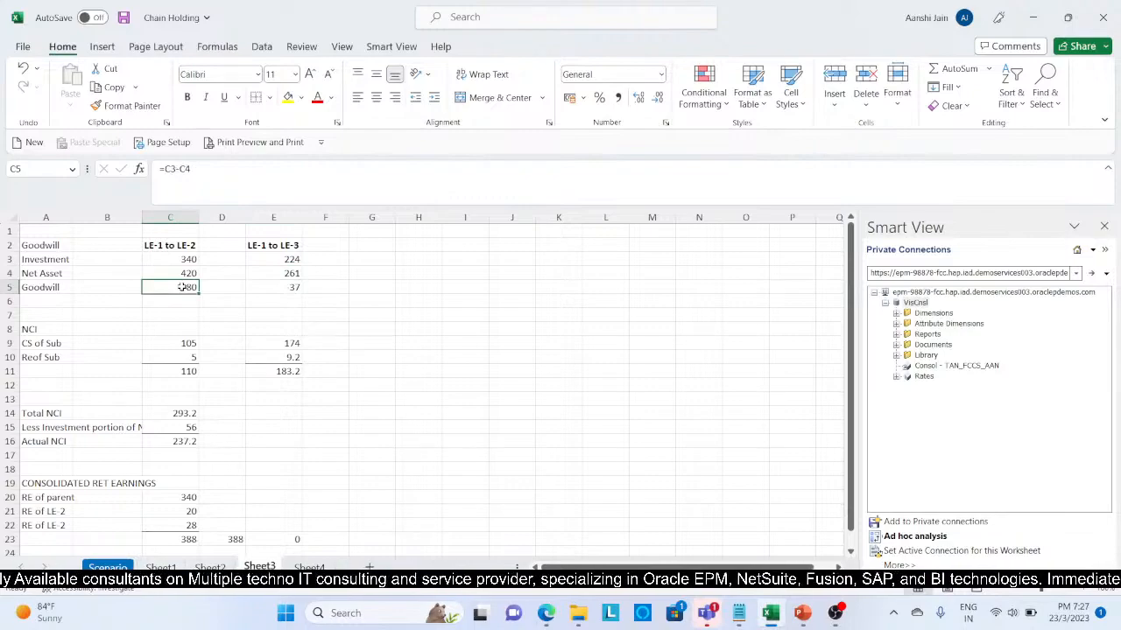
click(269, 291)
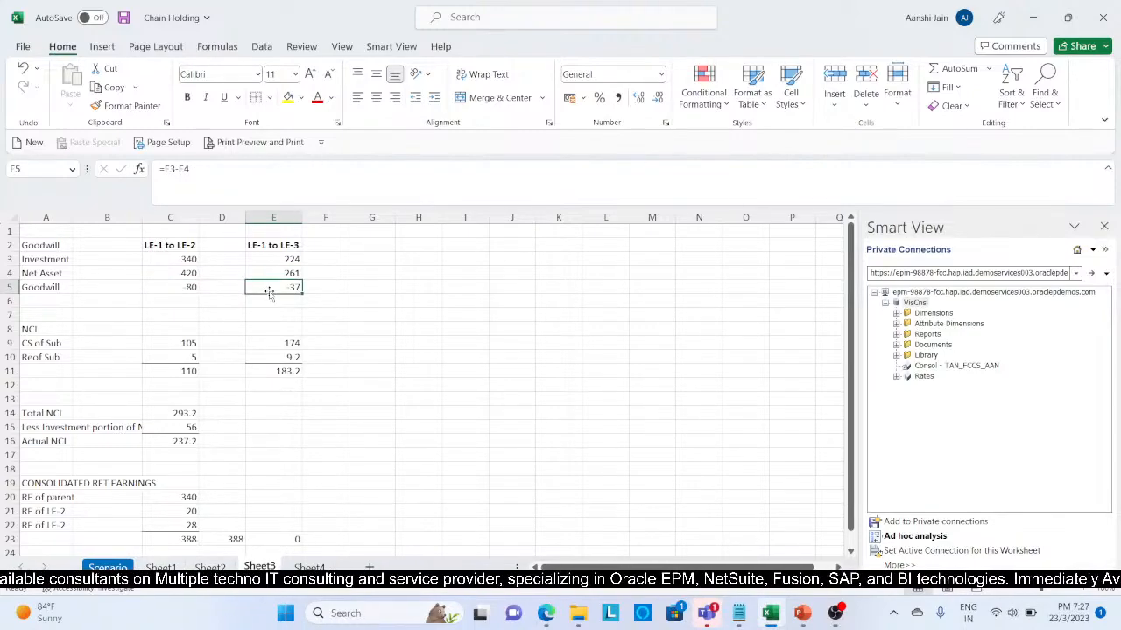
click(209, 566)
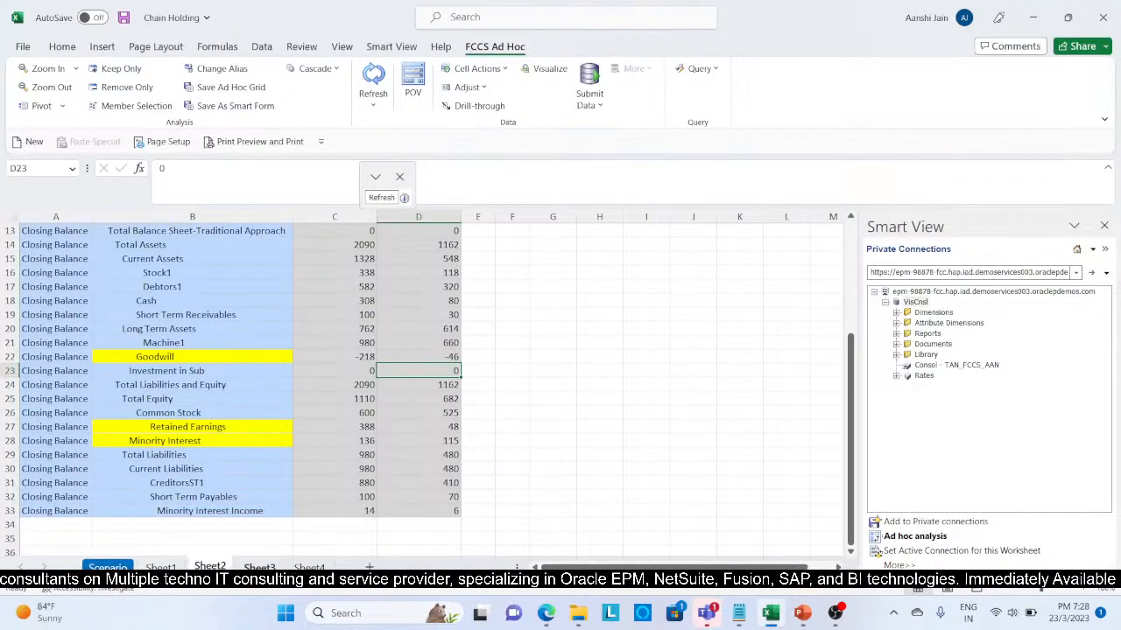
key(ctrl+Page_Down)
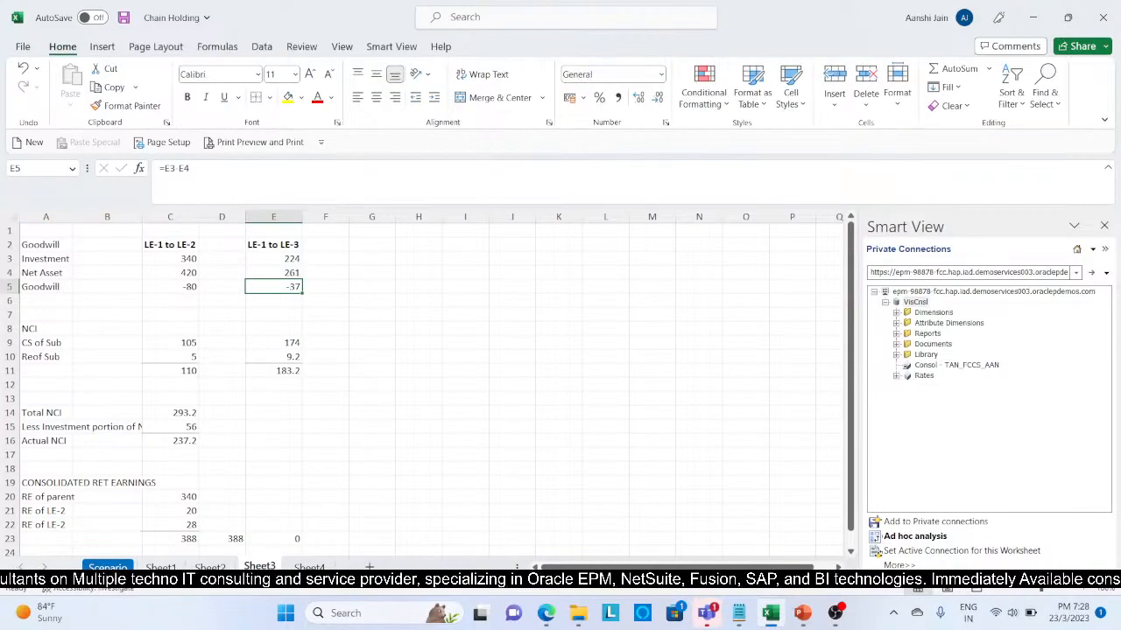
Step: Add the LE-1 to LE-2 and LE-1 to LE-3 goodwill in cell H5 of Sheet3 with the formula =C5+E5
click(179, 286)
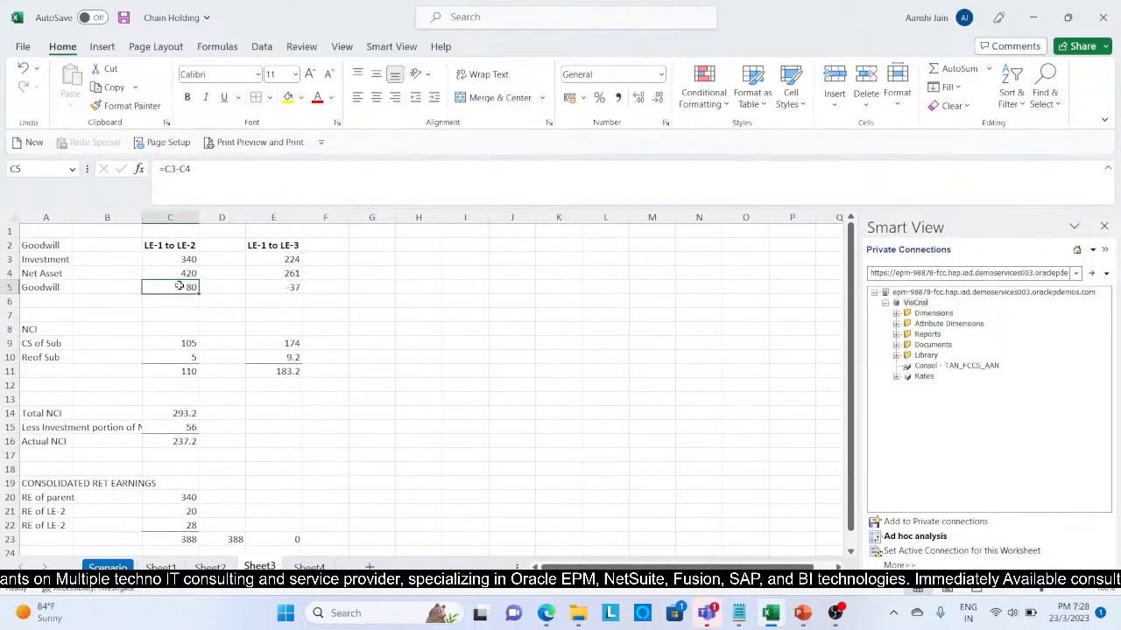
key(Right)
key(Right)
key(Right)
key(Right)
key(Right)
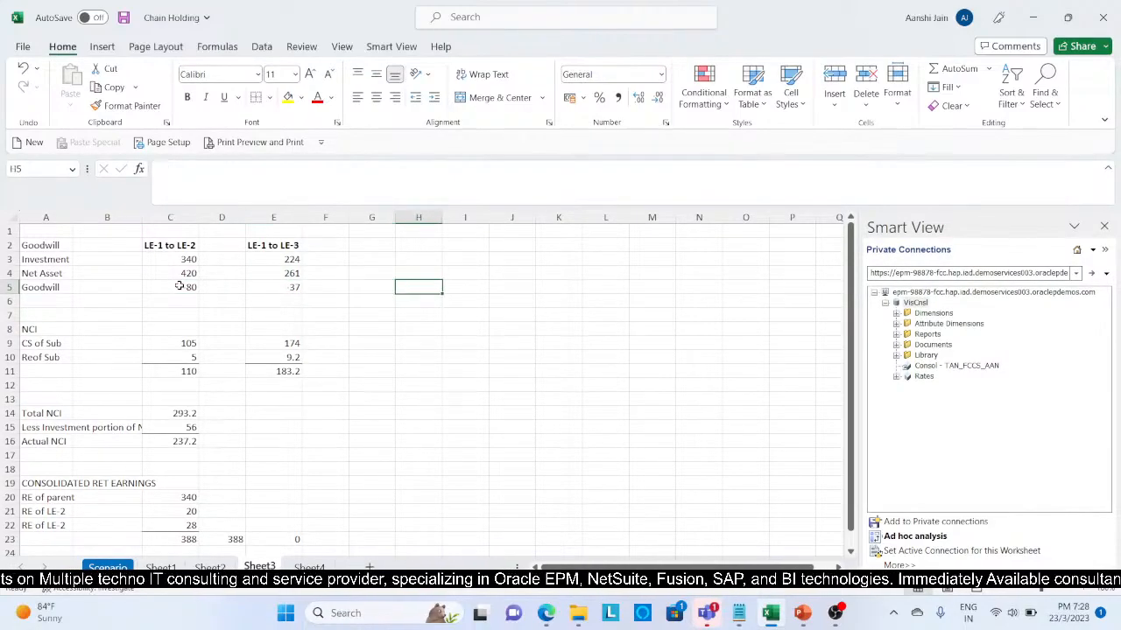
text(=)
click(176, 286)
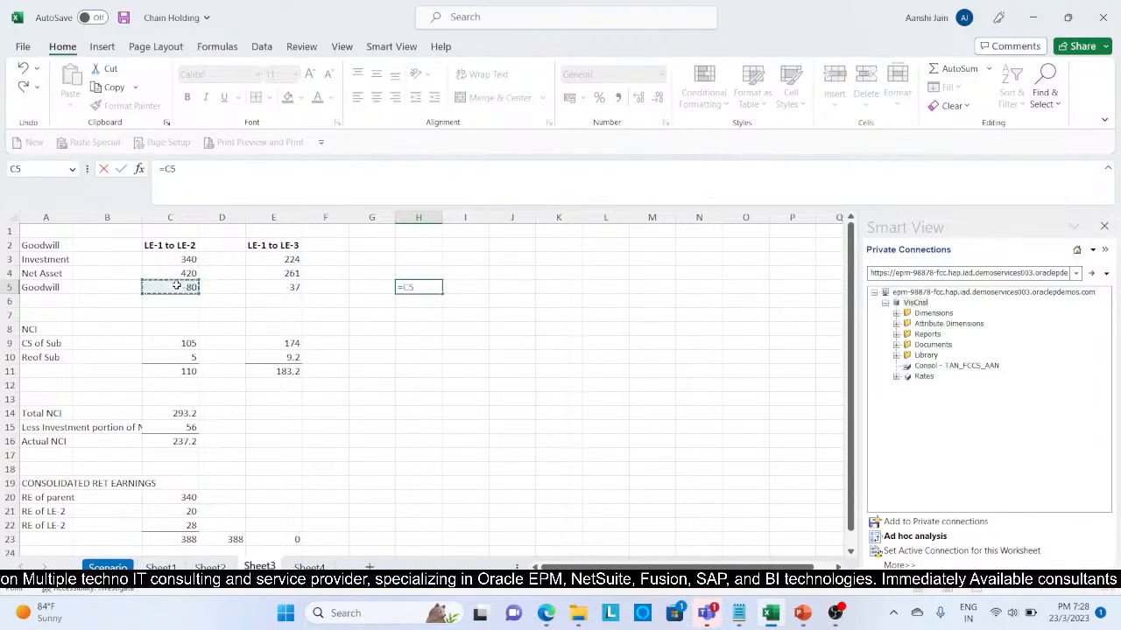
text(+)
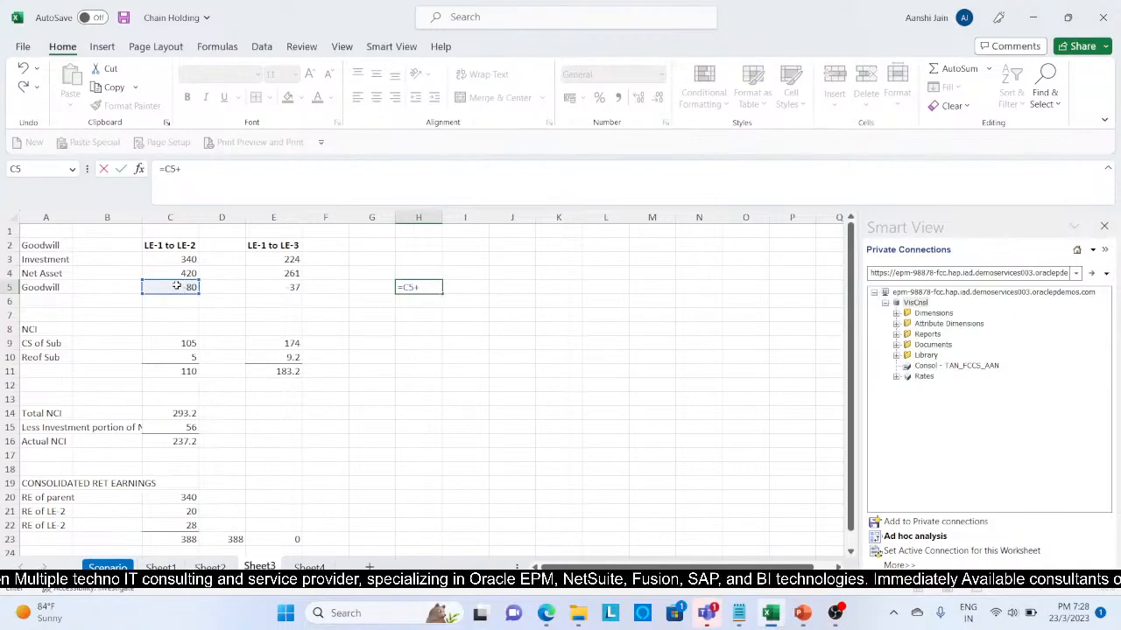
click(265, 289)
key(Return)
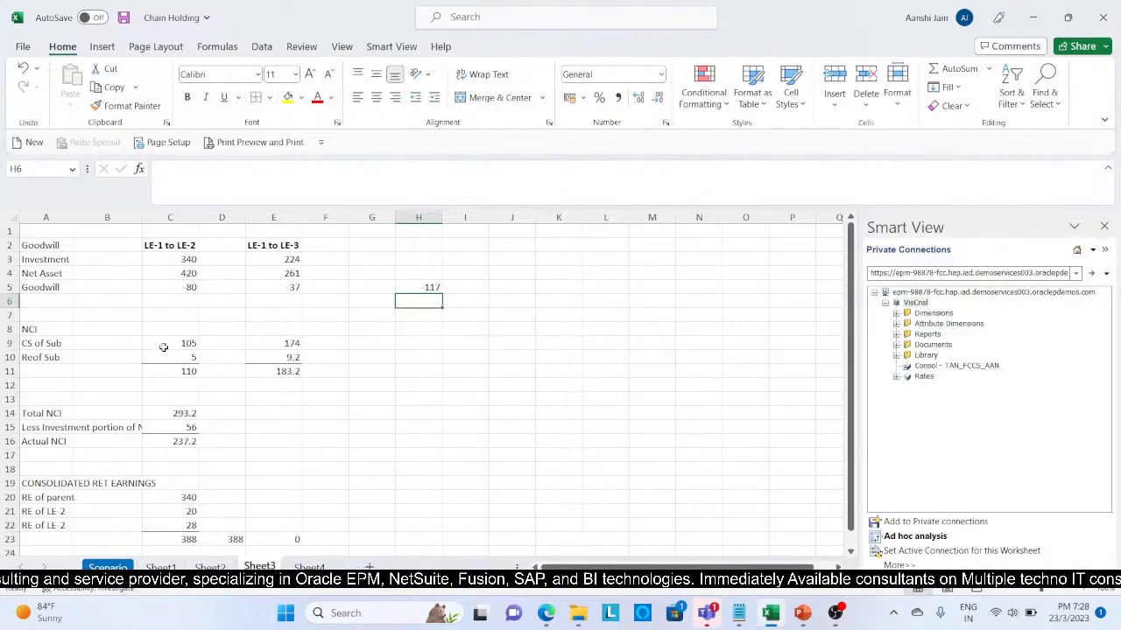
Step: Review the LE-1 to LE-2 NCI formulas on Sheet3 against LE-2's share capital and retained earnings on the Scenario sheet
click(108, 566)
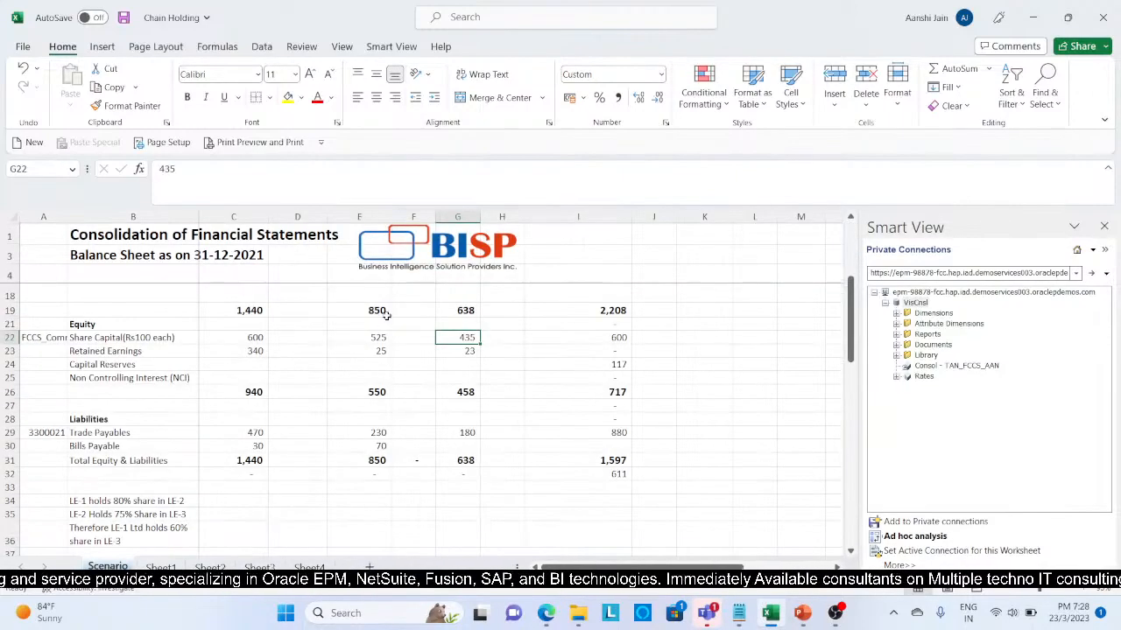
scroll(384, 421, up, 1)
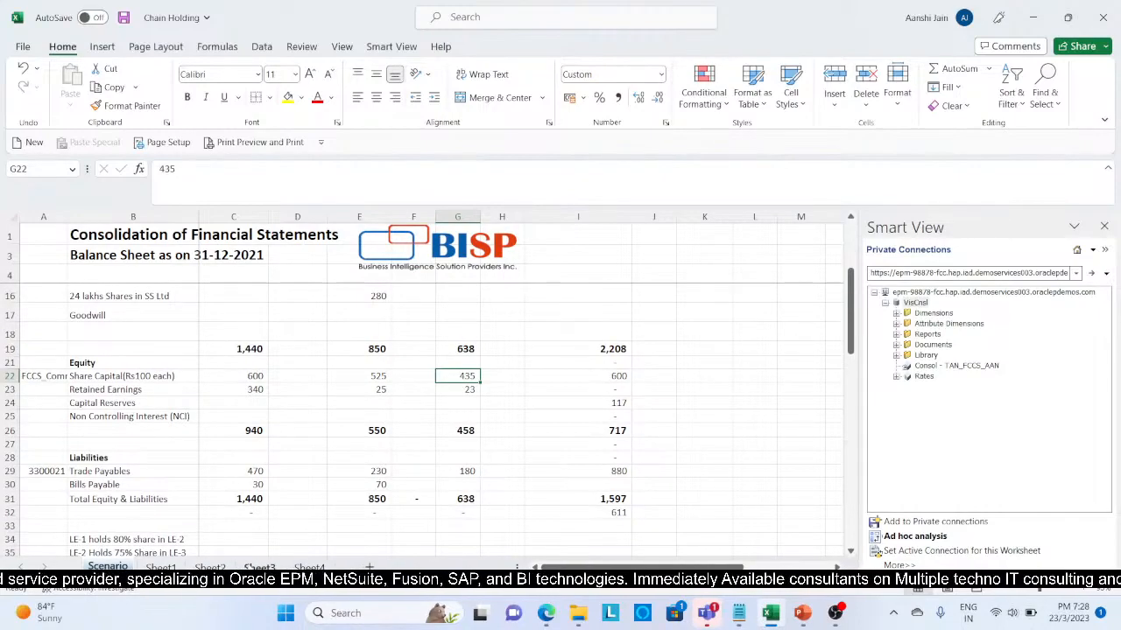
click(260, 567)
click(179, 343)
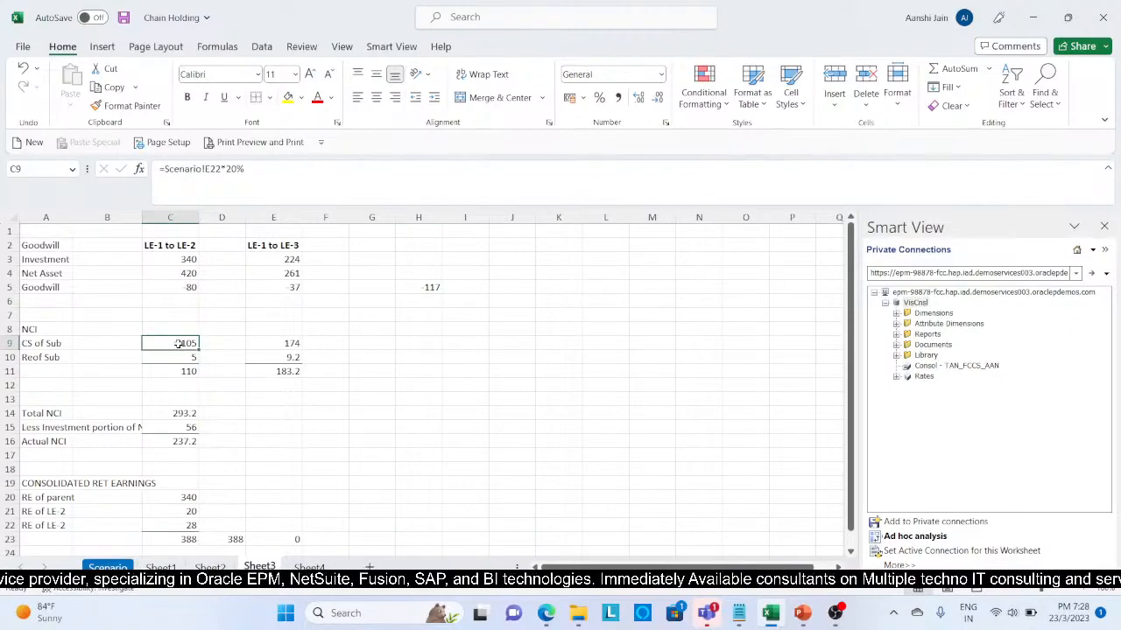
click(106, 568)
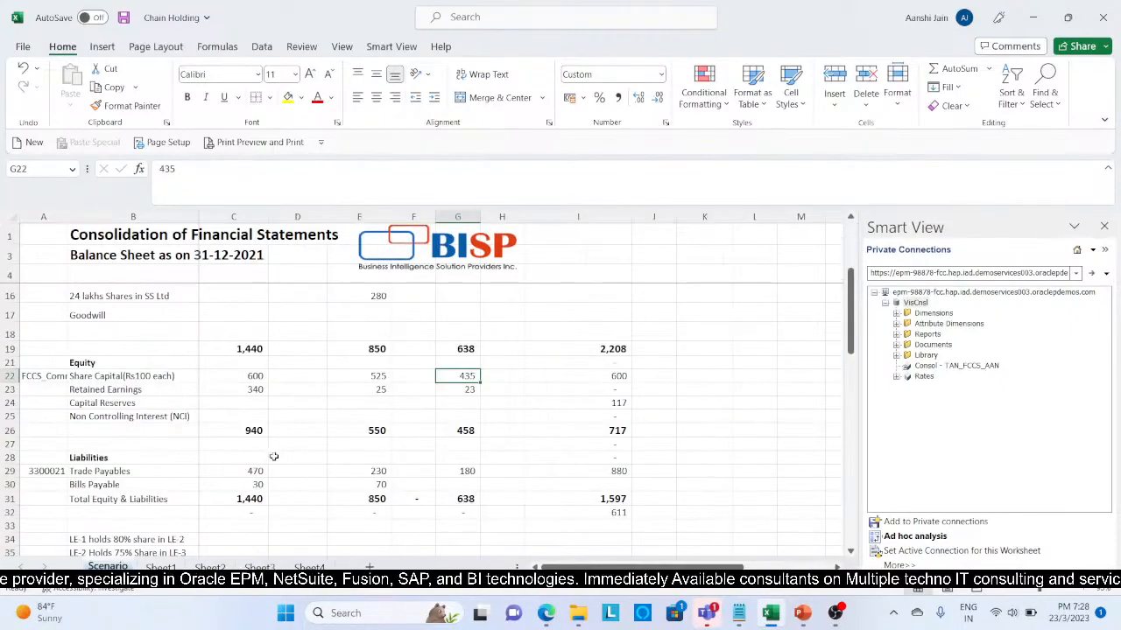
click(386, 390)
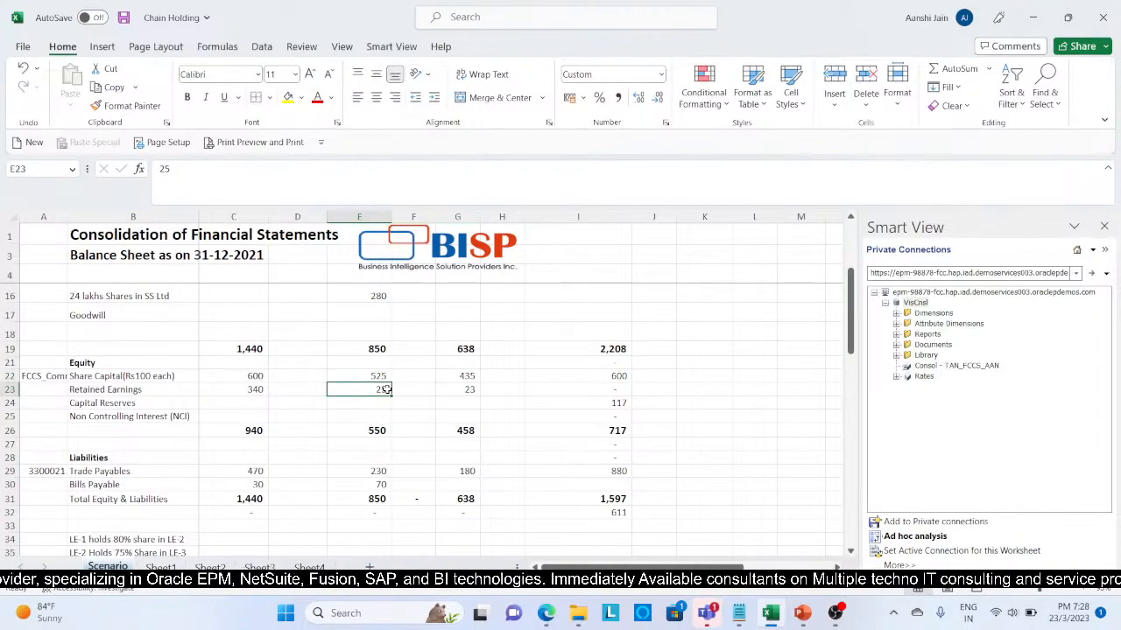
click(259, 567)
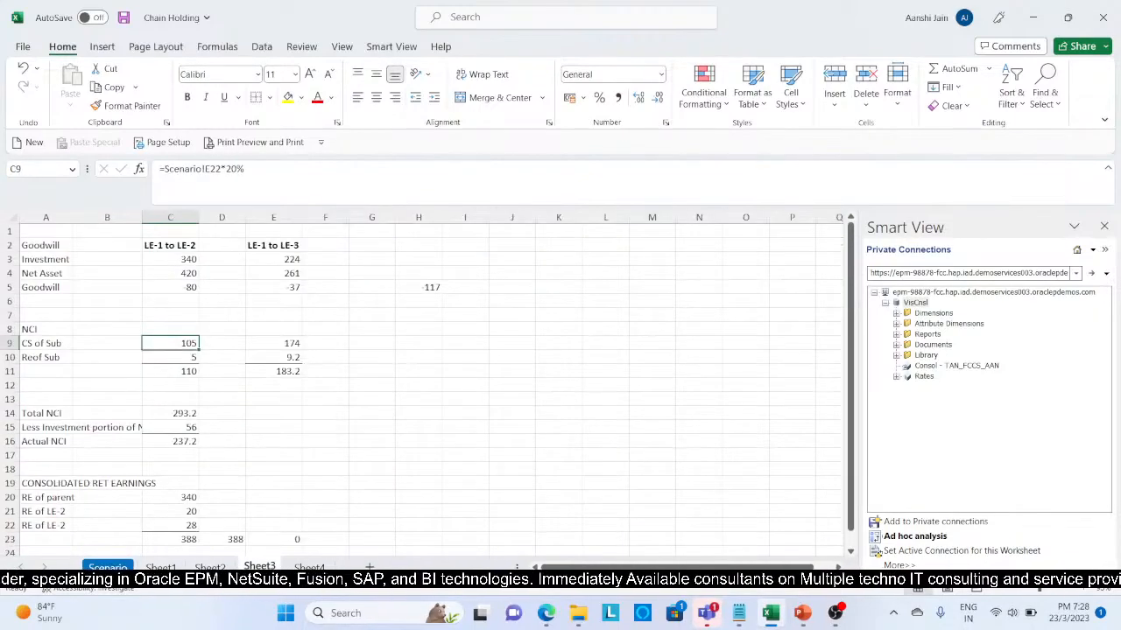
click(190, 357)
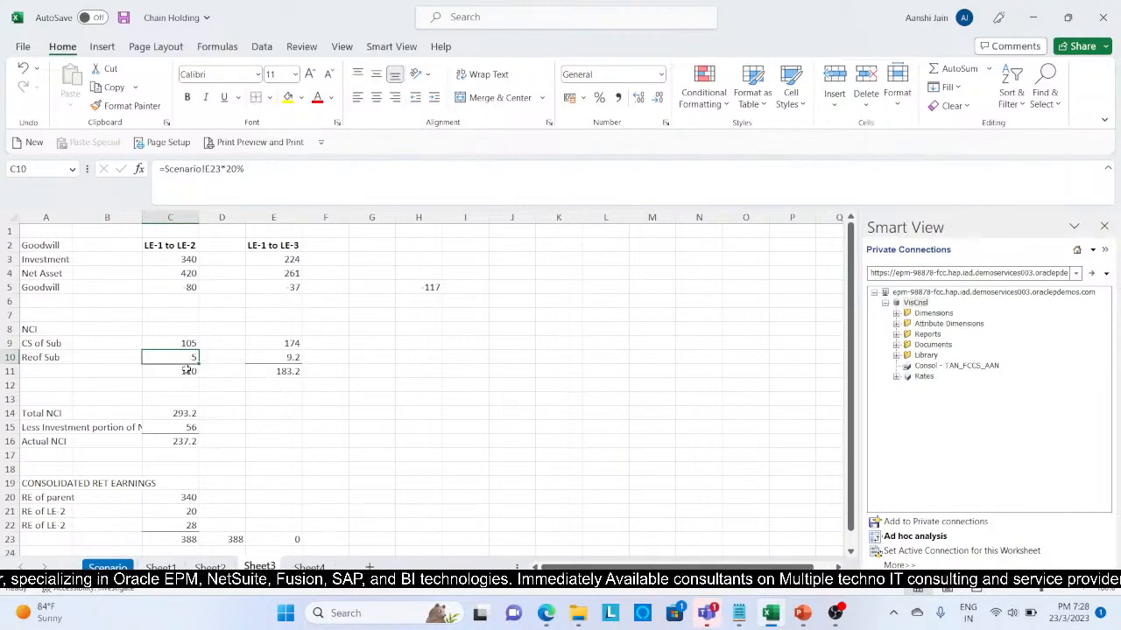
click(188, 370)
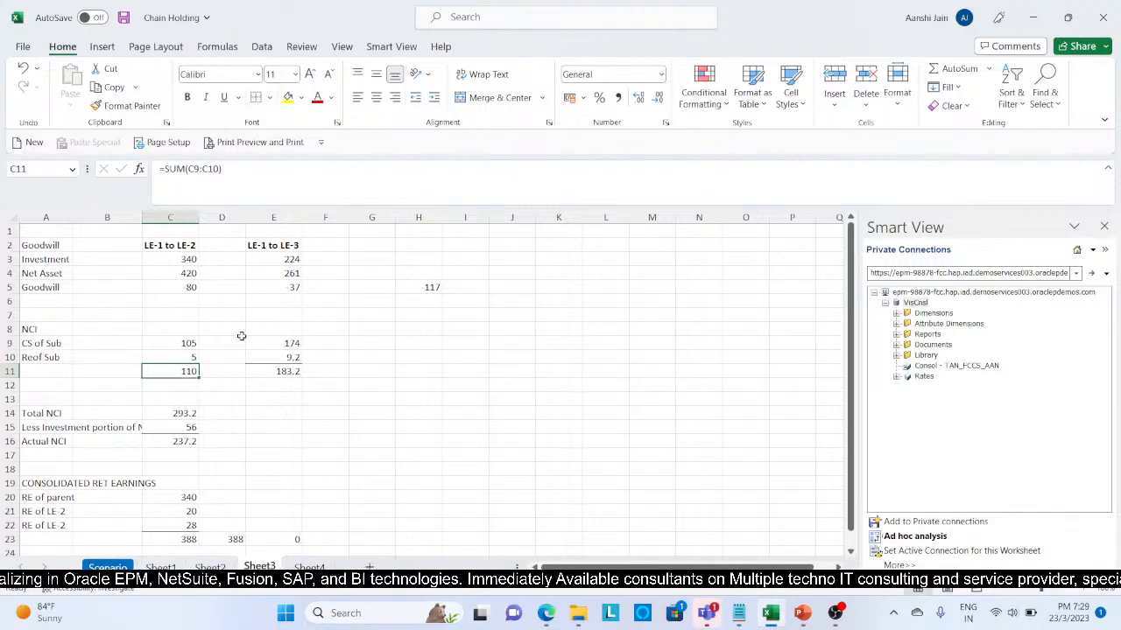
Step: Review the LE-1 to LE-3 NCI formulas on Sheet3 against LE-3's share capital and retained earnings on the Scenario sheet
click(276, 340)
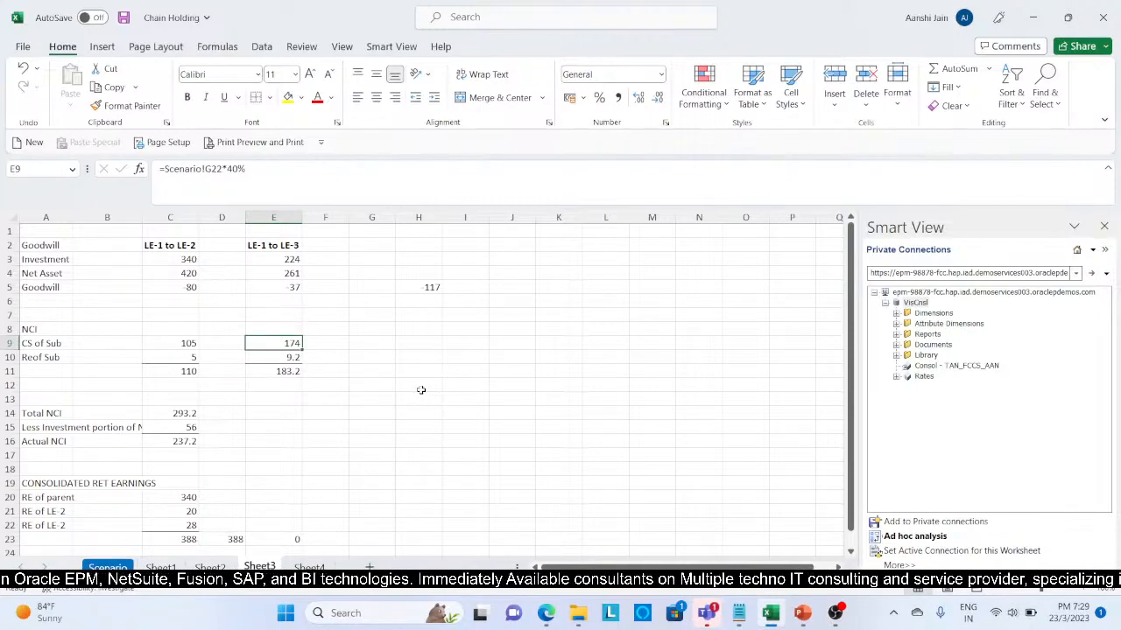
click(107, 567)
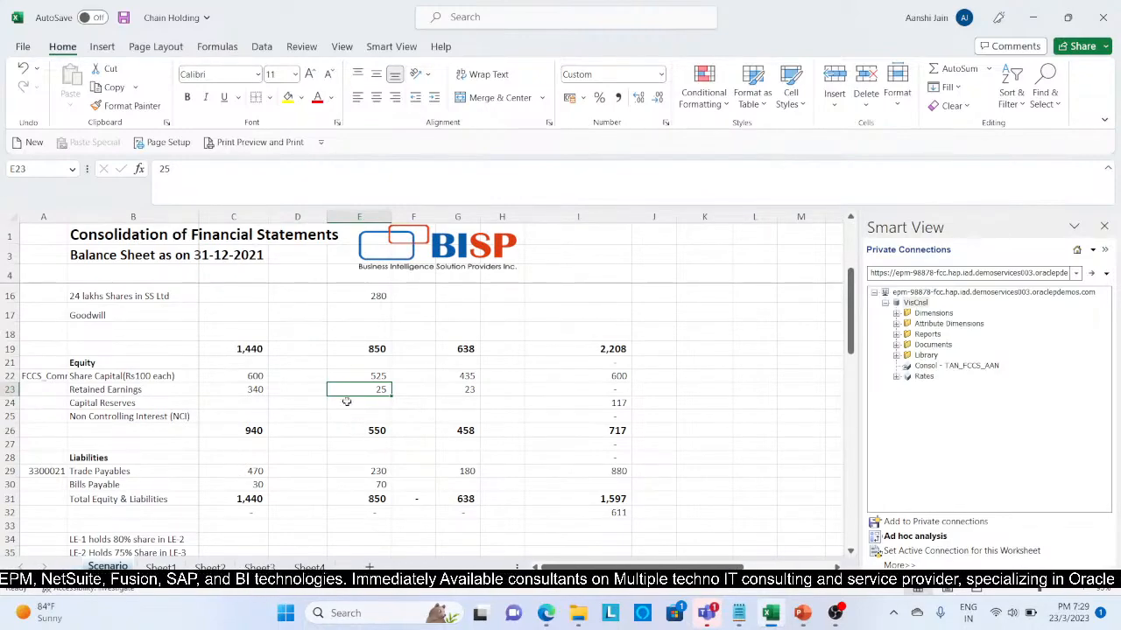
click(445, 375)
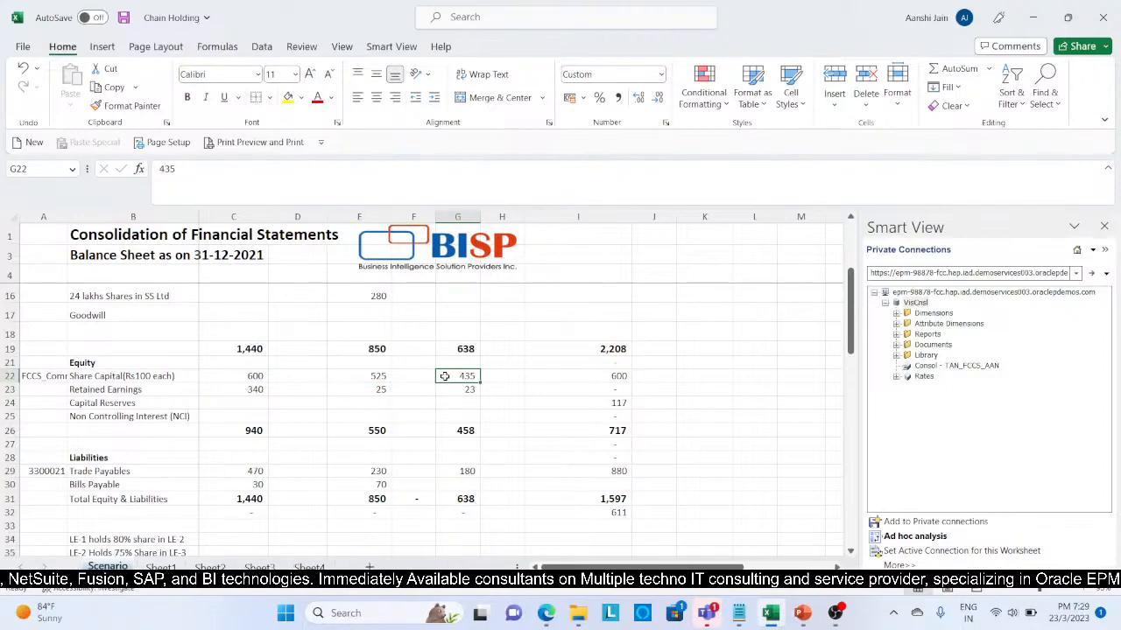
click(259, 567)
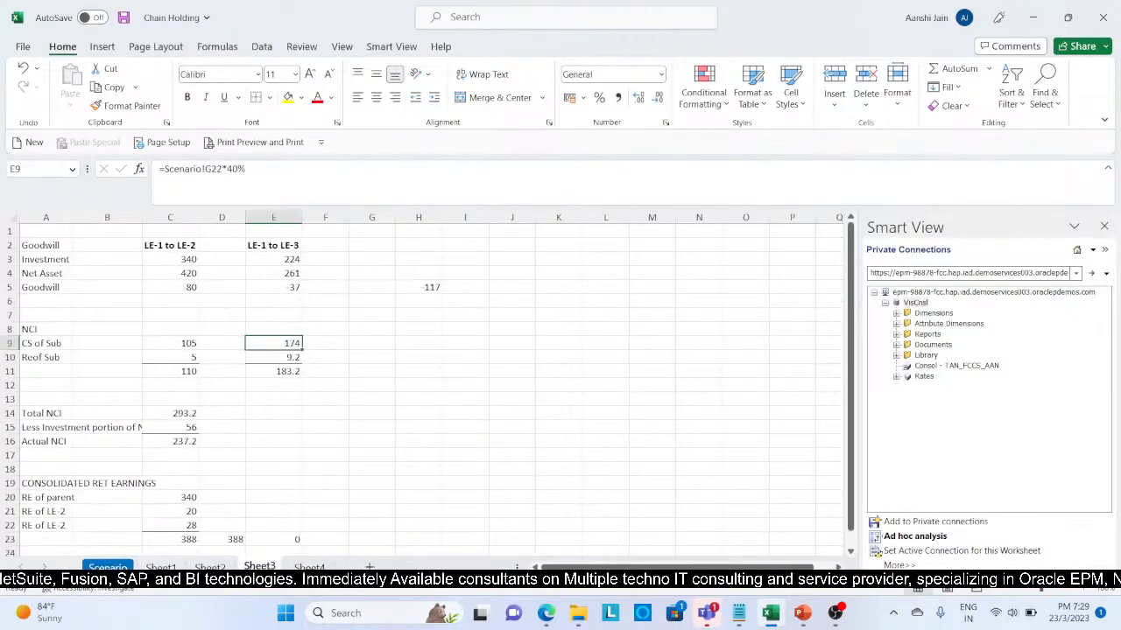
click(265, 356)
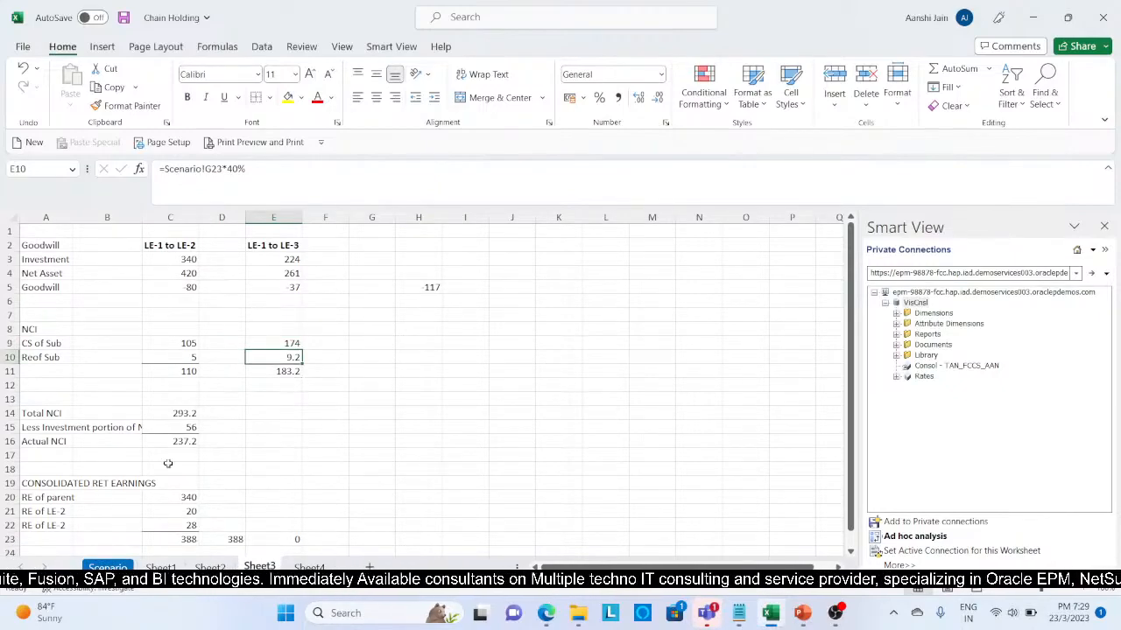
Step: Check LE-3's share capital and retained earnings on the Scenario sheet as the source of the Sheet3 NCI figures
click(107, 567)
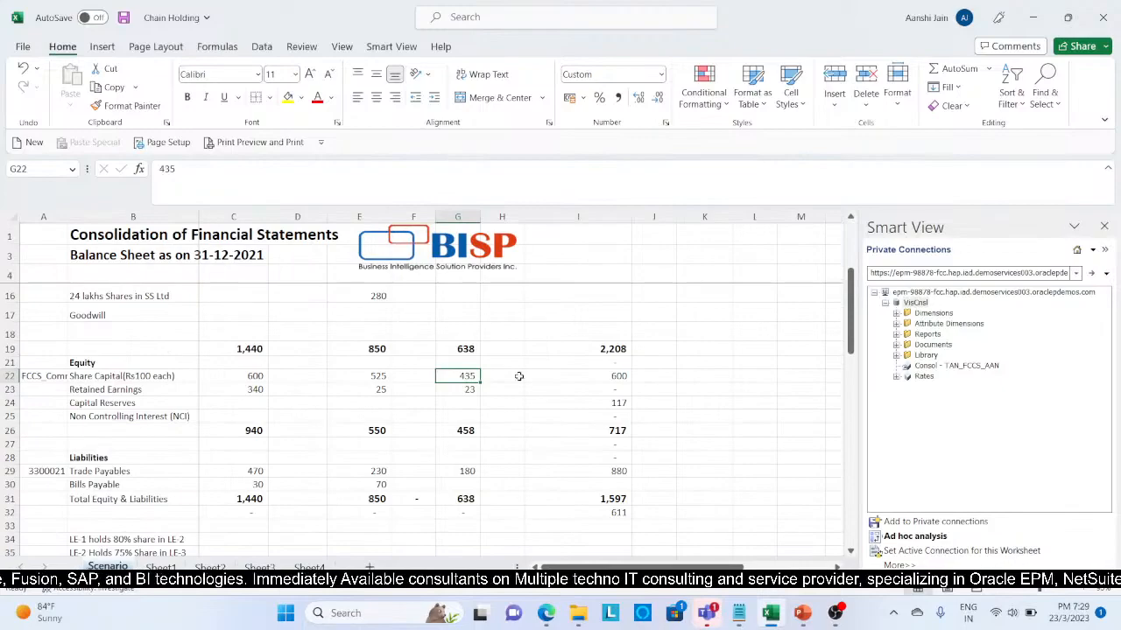
click(477, 389)
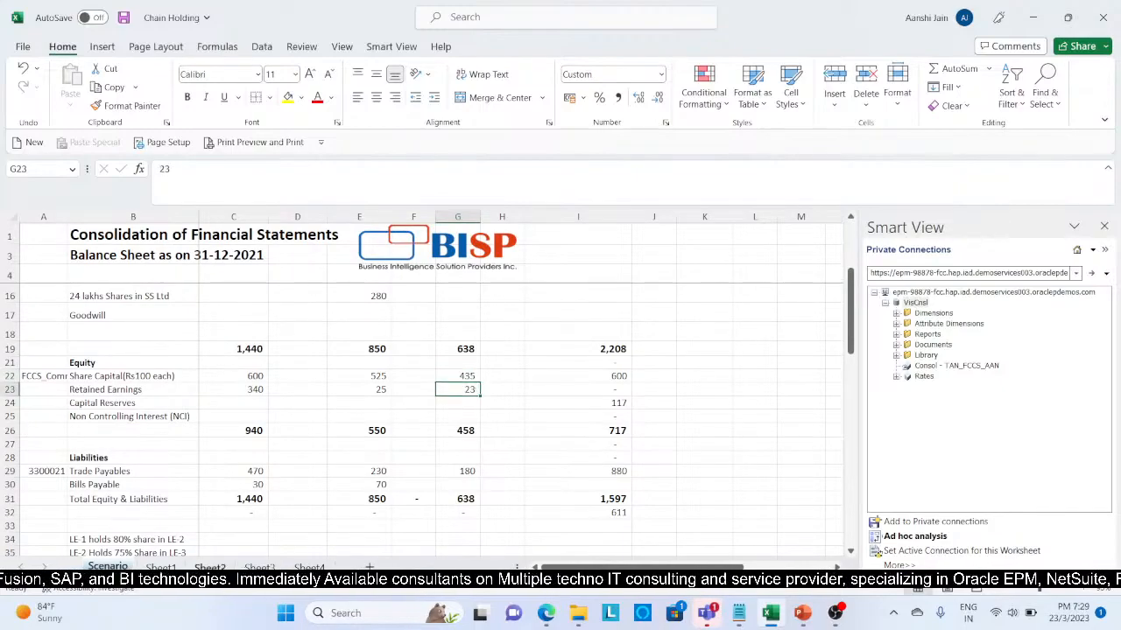
click(260, 567)
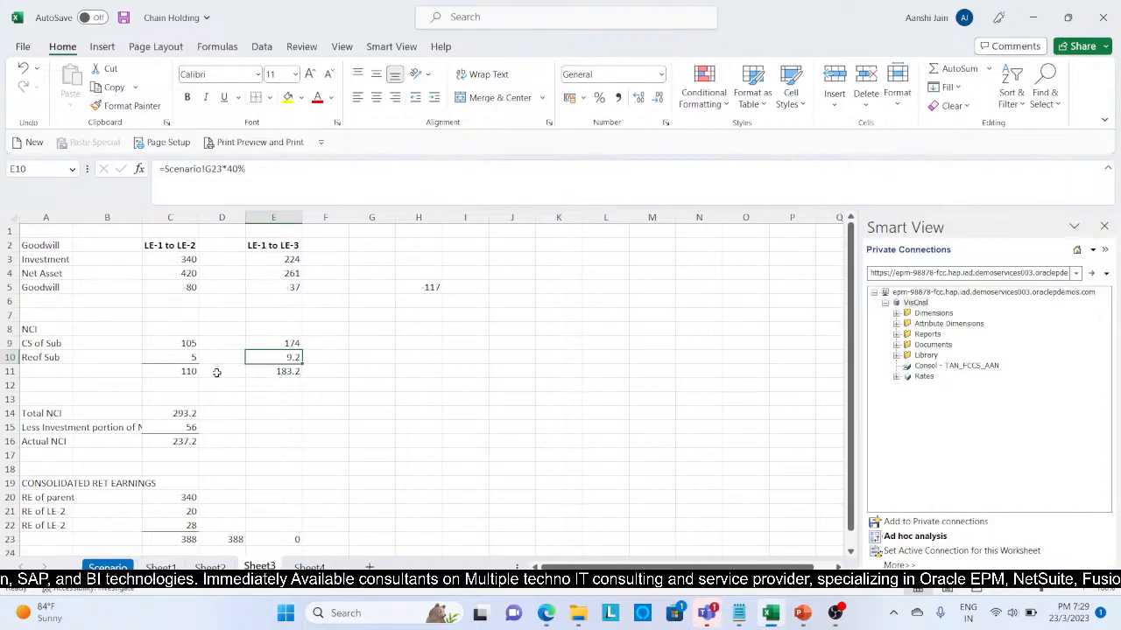
Step: Add the LE-1 to LE-2 and LE-1 to LE-3 NCI subtotals in cell H11 of Sheet3 with the formula =C11+E11
click(187, 371)
key(shift+Right)
key(shift+Right)
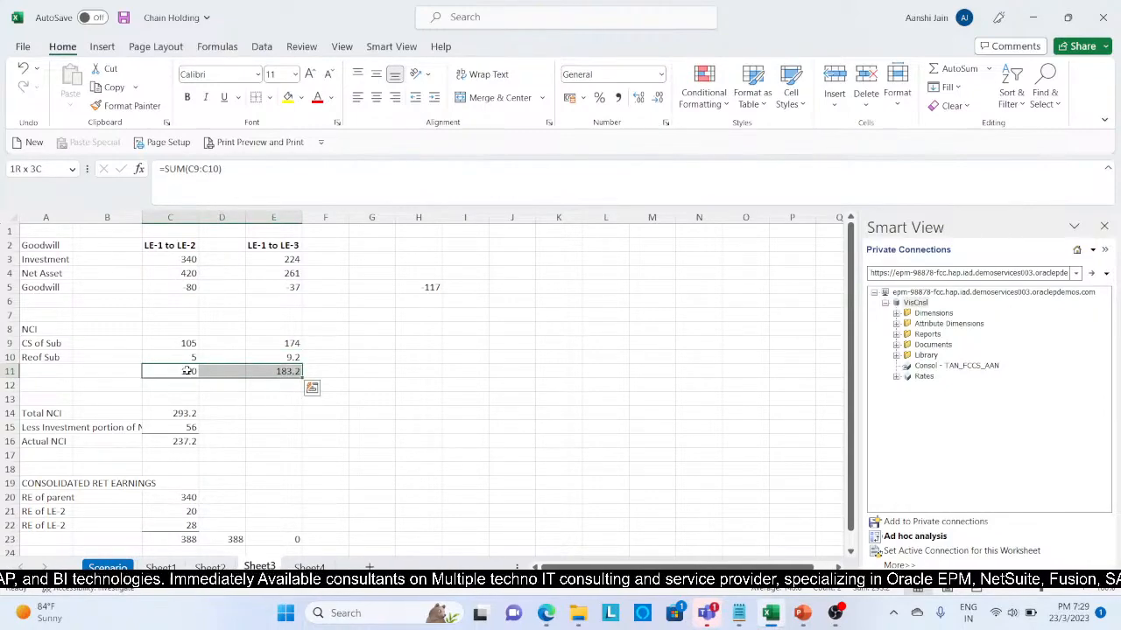
click(426, 370)
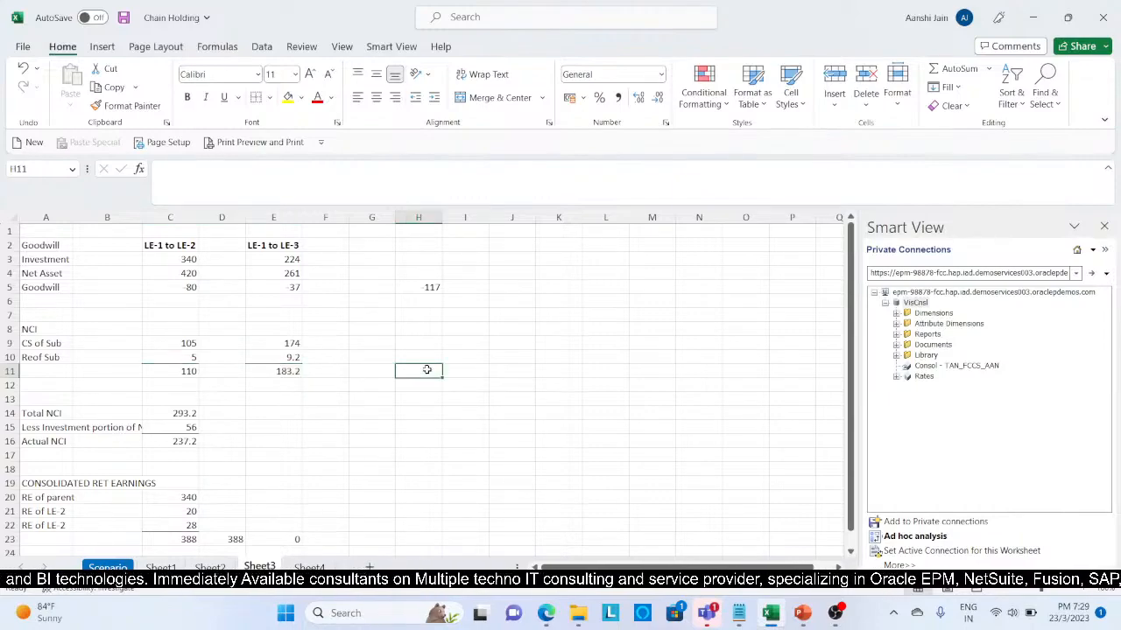
text(=)
click(190, 371)
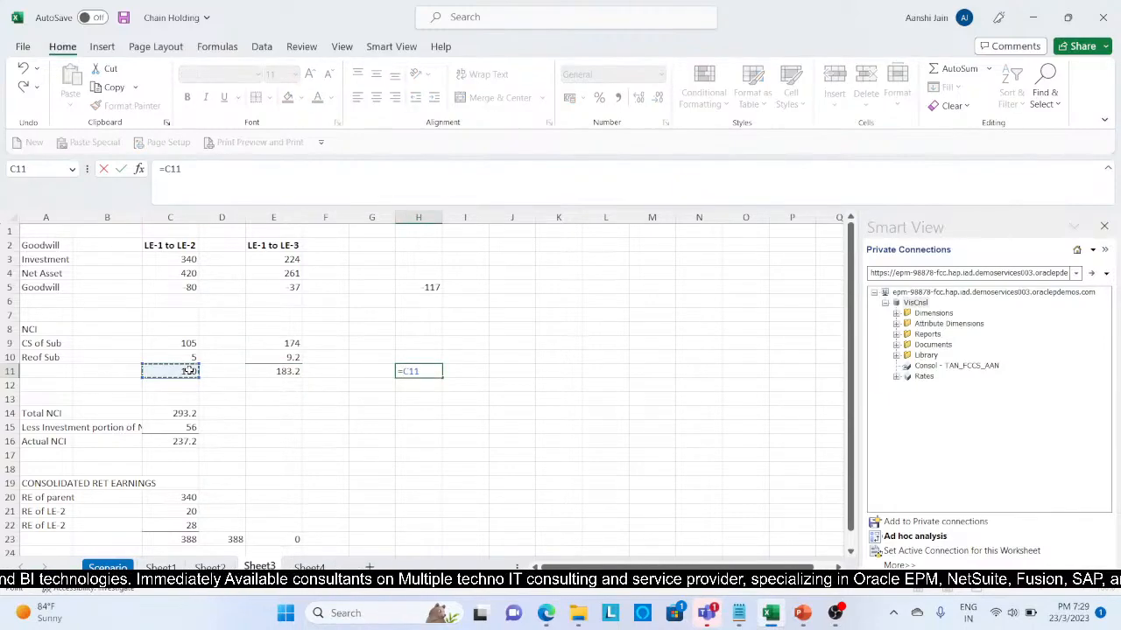
click(265, 371)
key(Return)
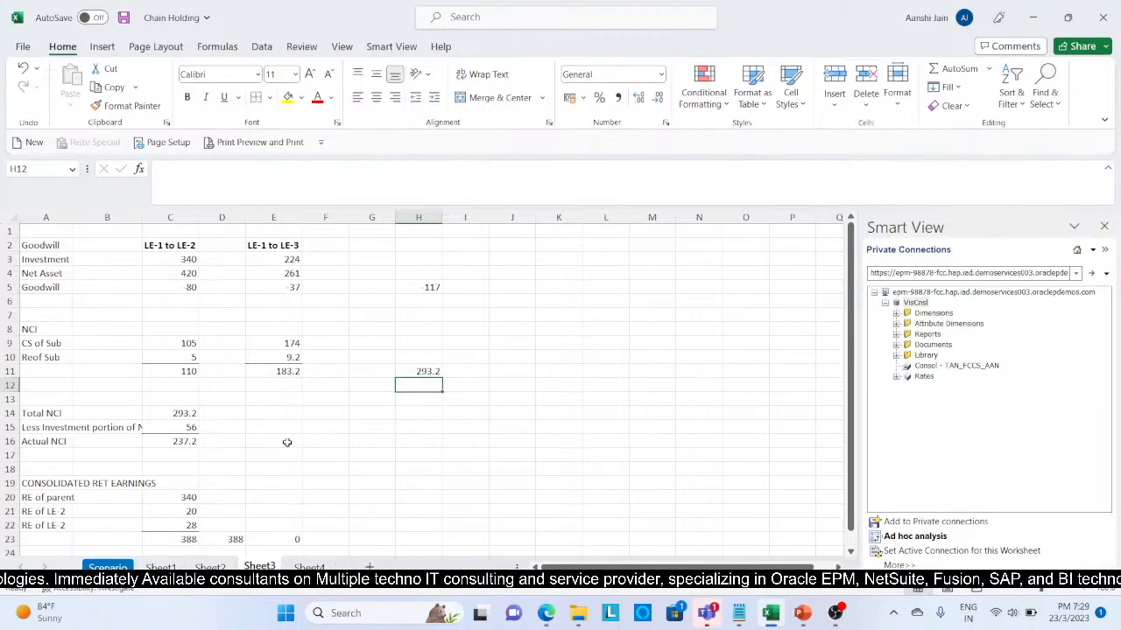
Step: Trace the LE-1 to LE-3 investment to the Scenario sheet and review the investment deduction and Actual NCI formulas on Sheet3
click(272, 254)
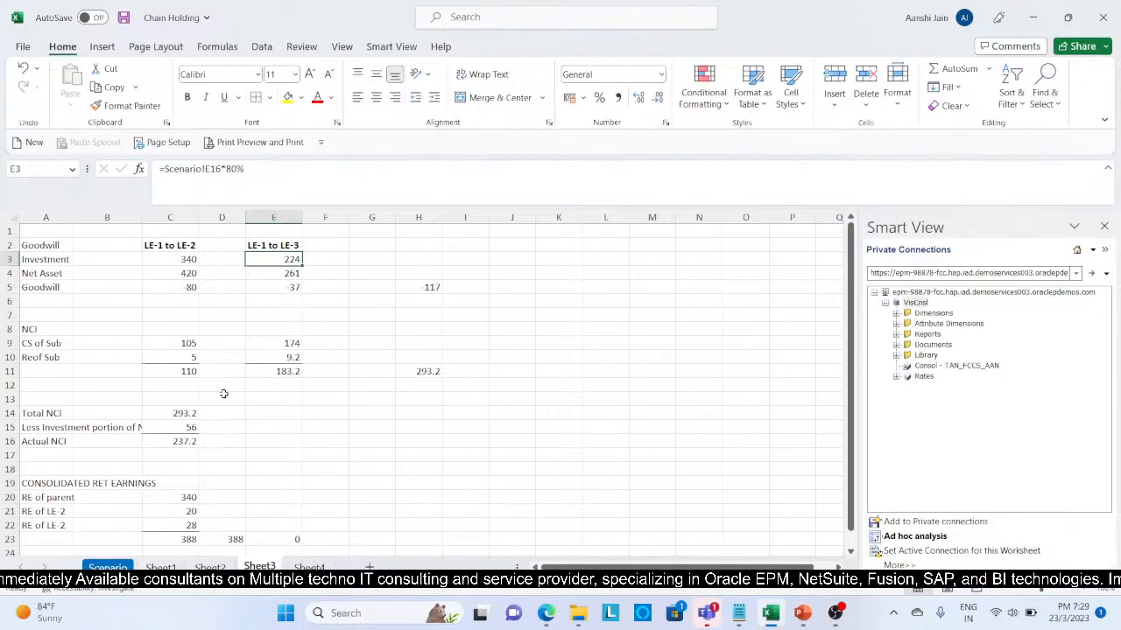
click(259, 566)
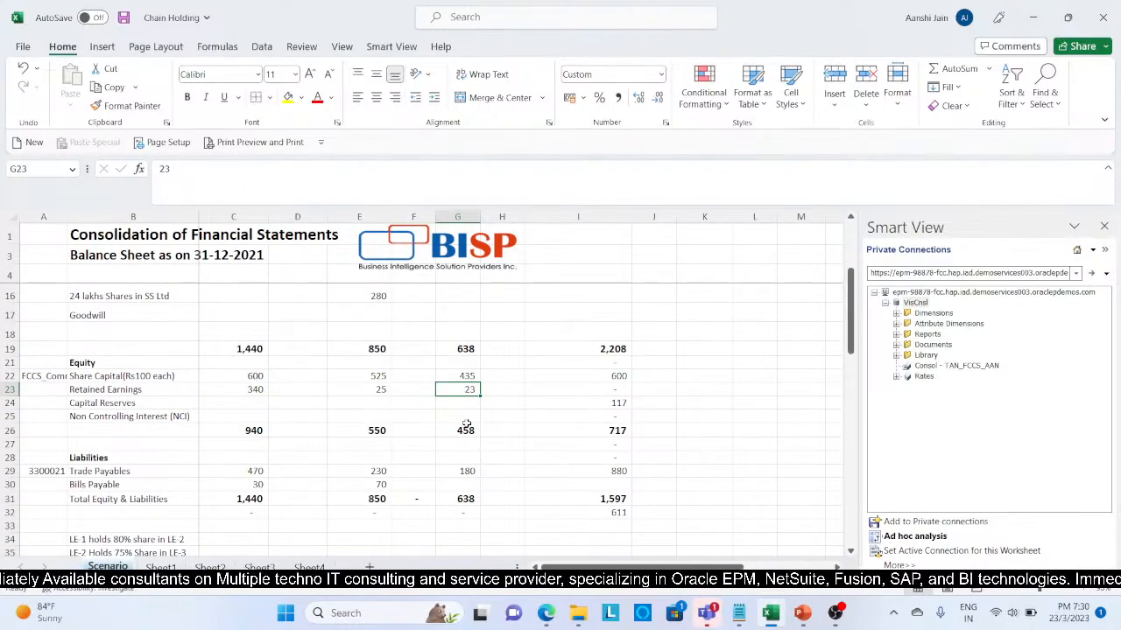
scroll(466, 424, up, 3)
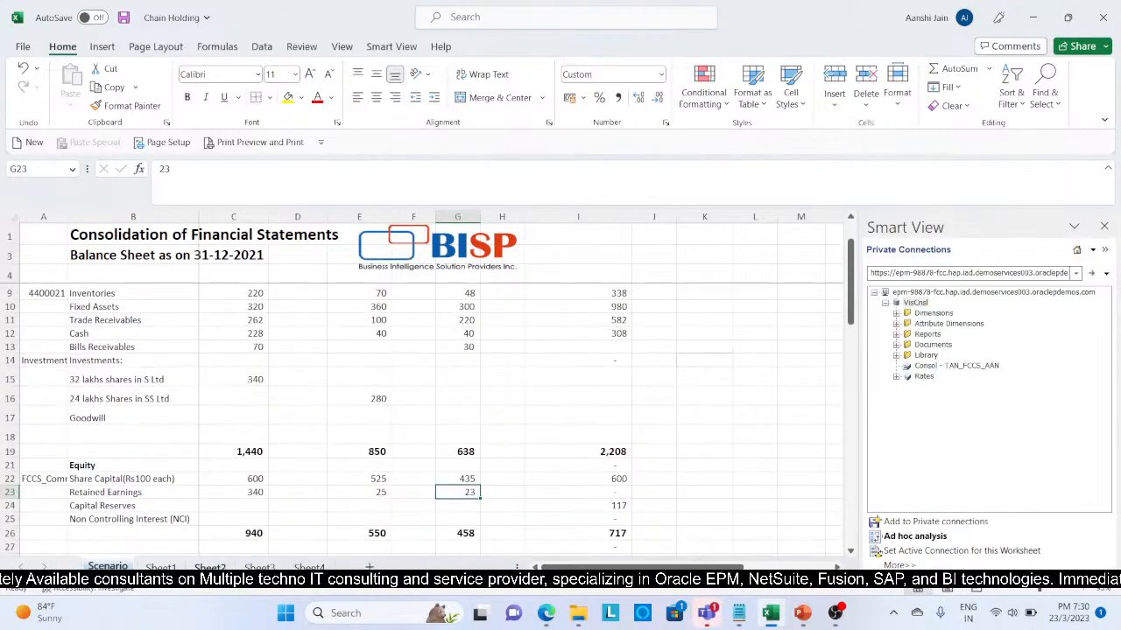
click(250, 567)
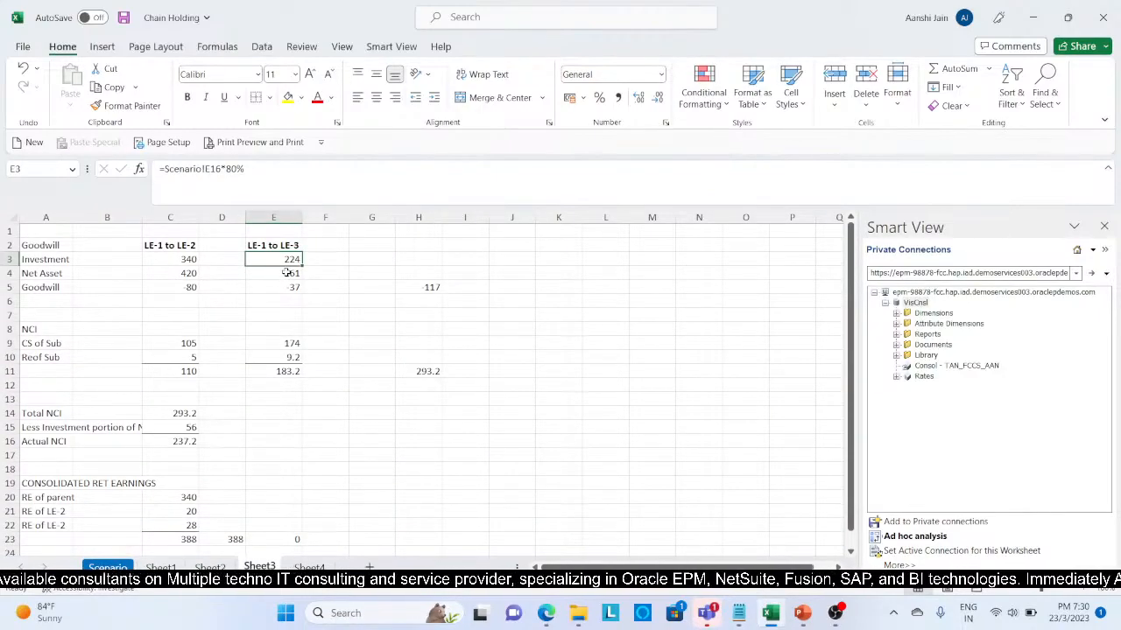
click(151, 429)
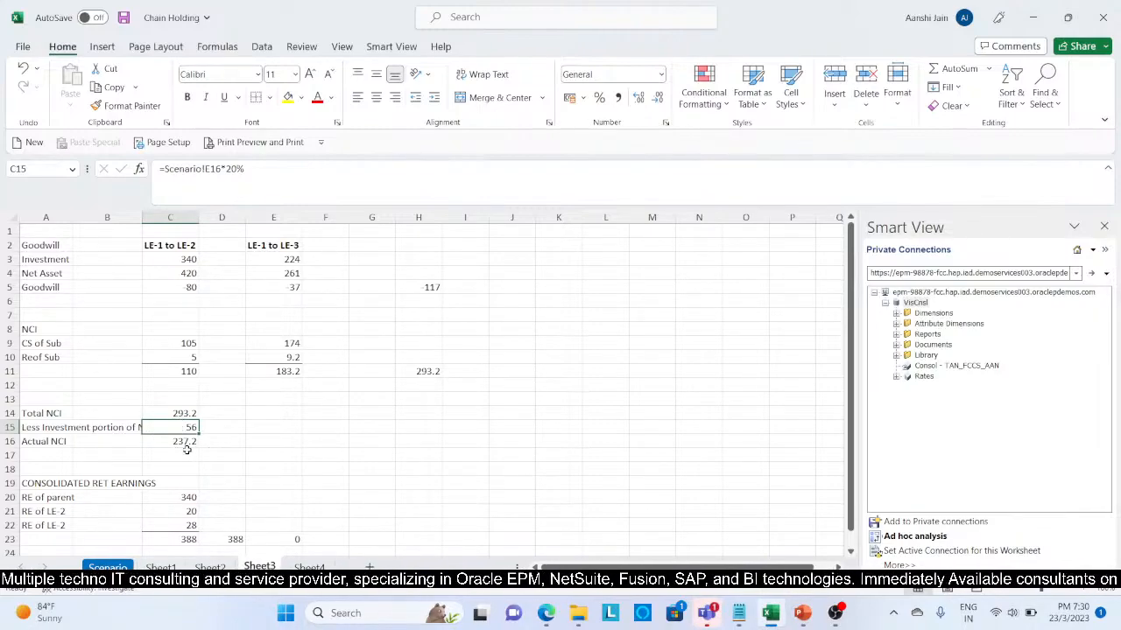
click(187, 450)
click(184, 440)
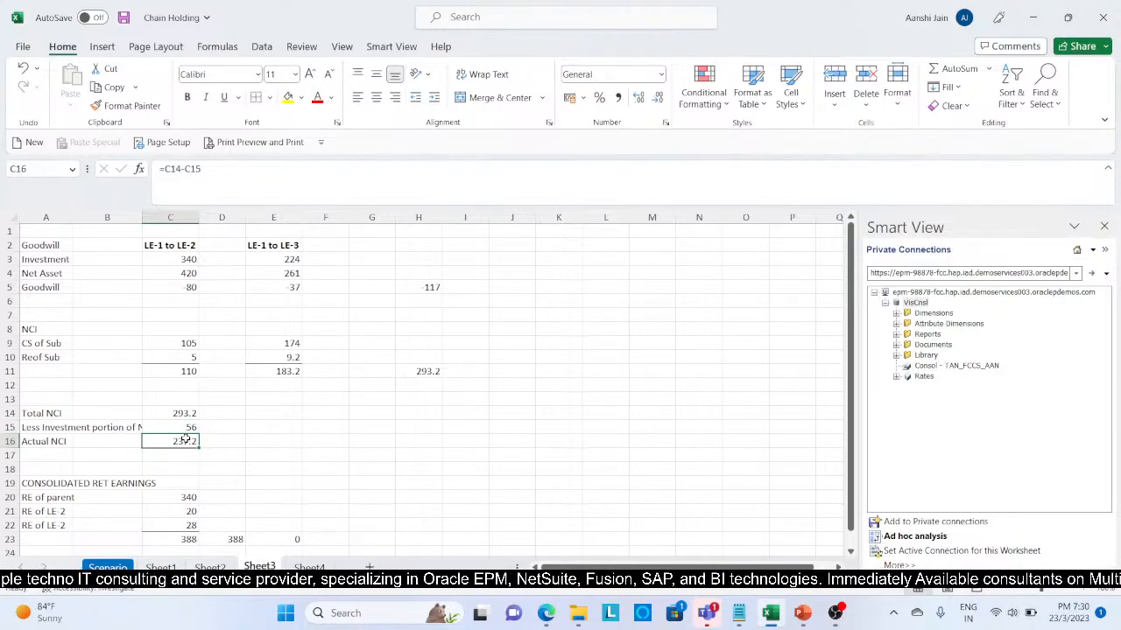
scroll(280, 484, down, 1)
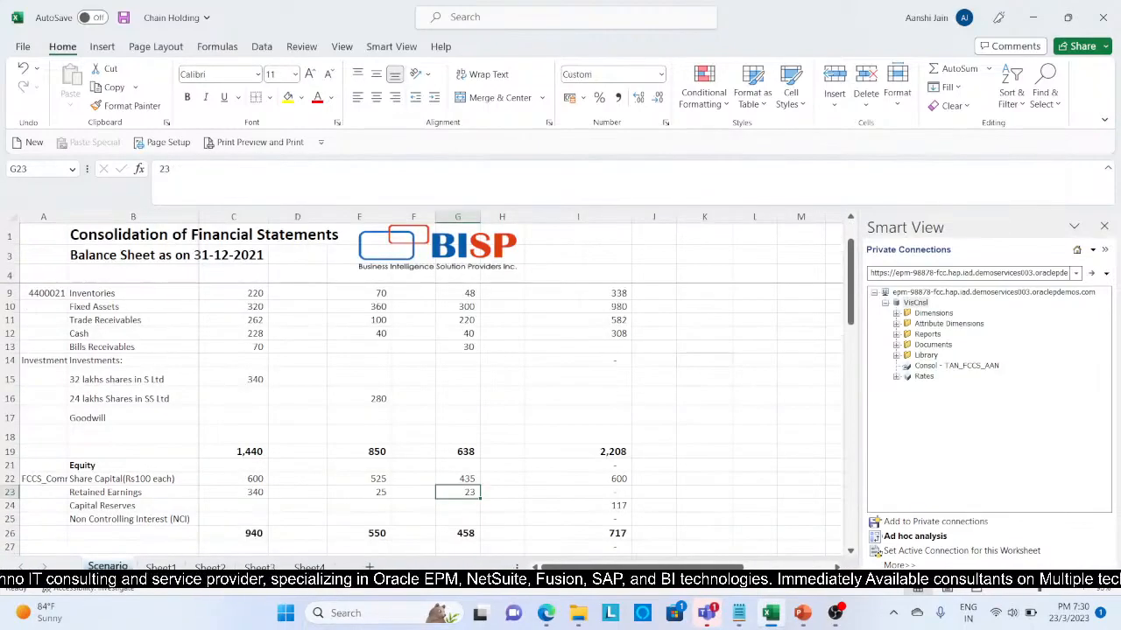
Step: Compare each entity's retained earnings on the Scenario sheet with the consolidated retained earnings calculation on Sheet3
click(251, 491)
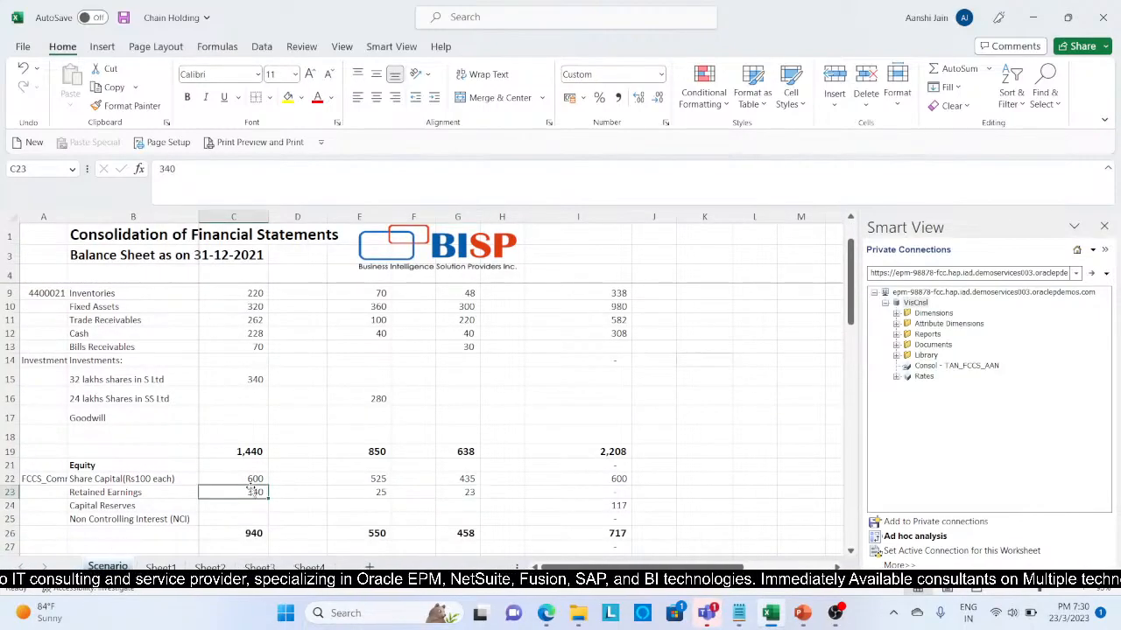
click(357, 492)
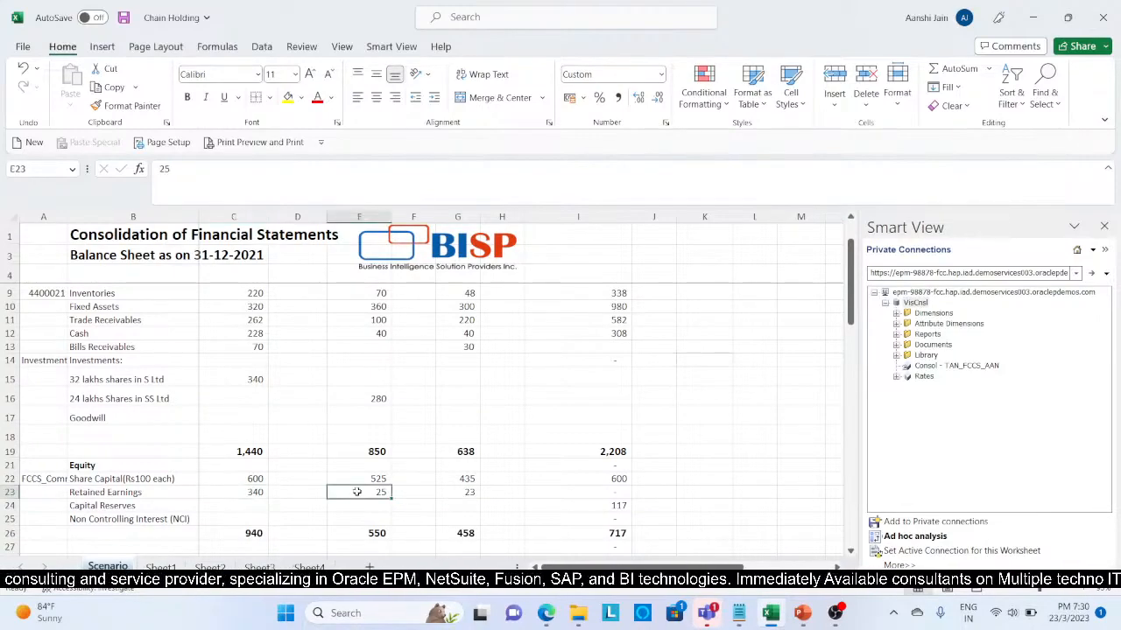
click(471, 493)
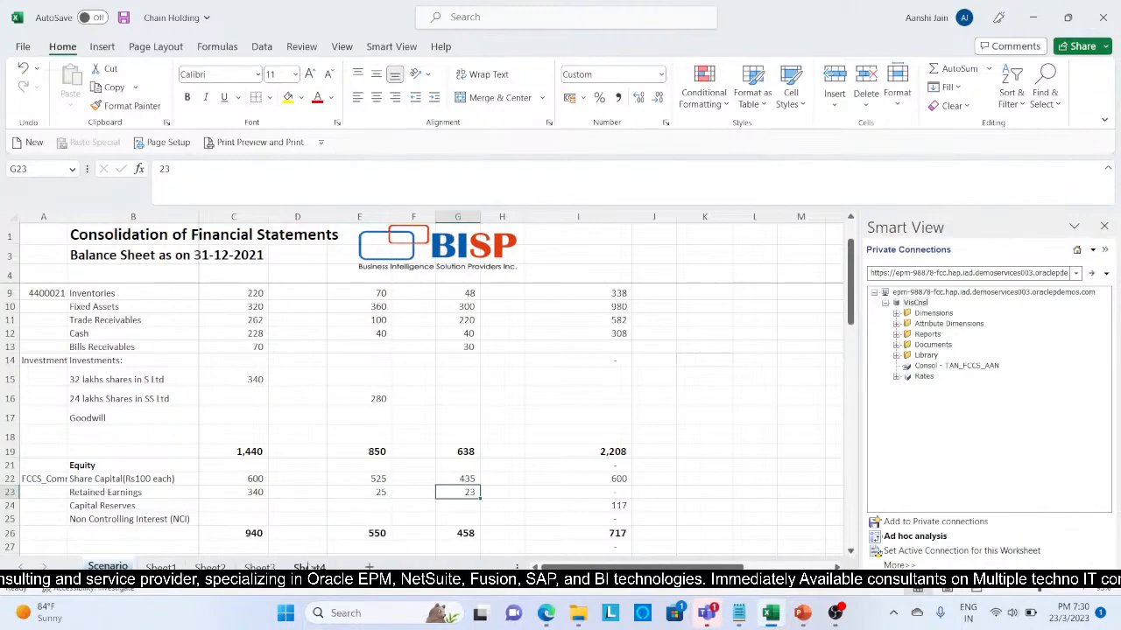
click(259, 567)
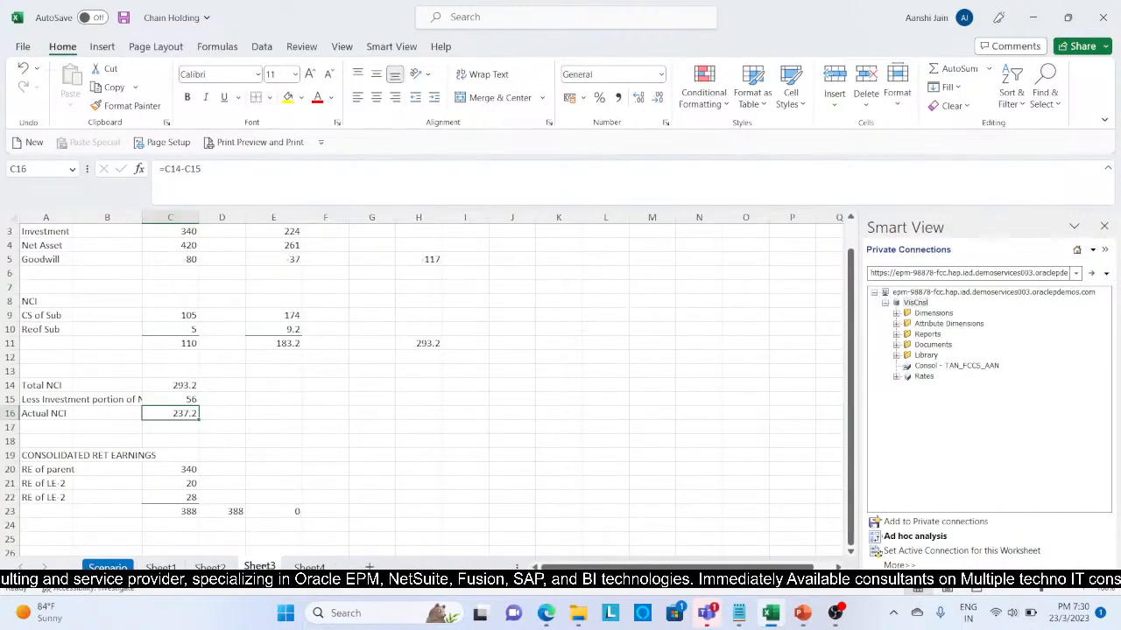
click(193, 510)
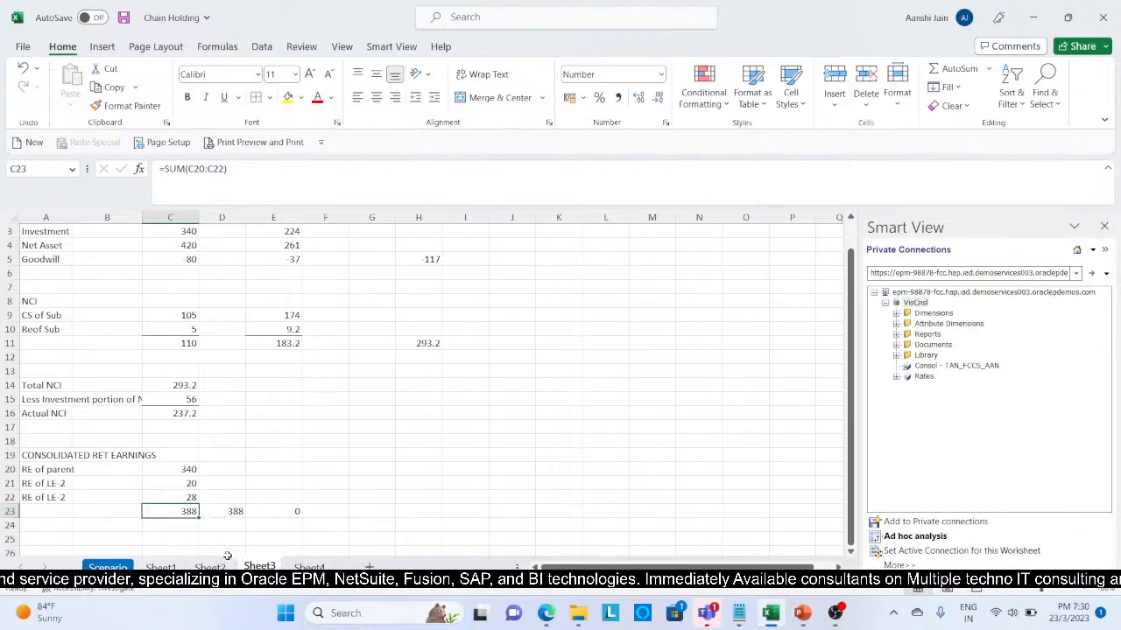
Step: Fill the retained earnings check cell D23, total NCI cell H11 and total goodwill cell H5 on Sheet3 with yellow
click(234, 511)
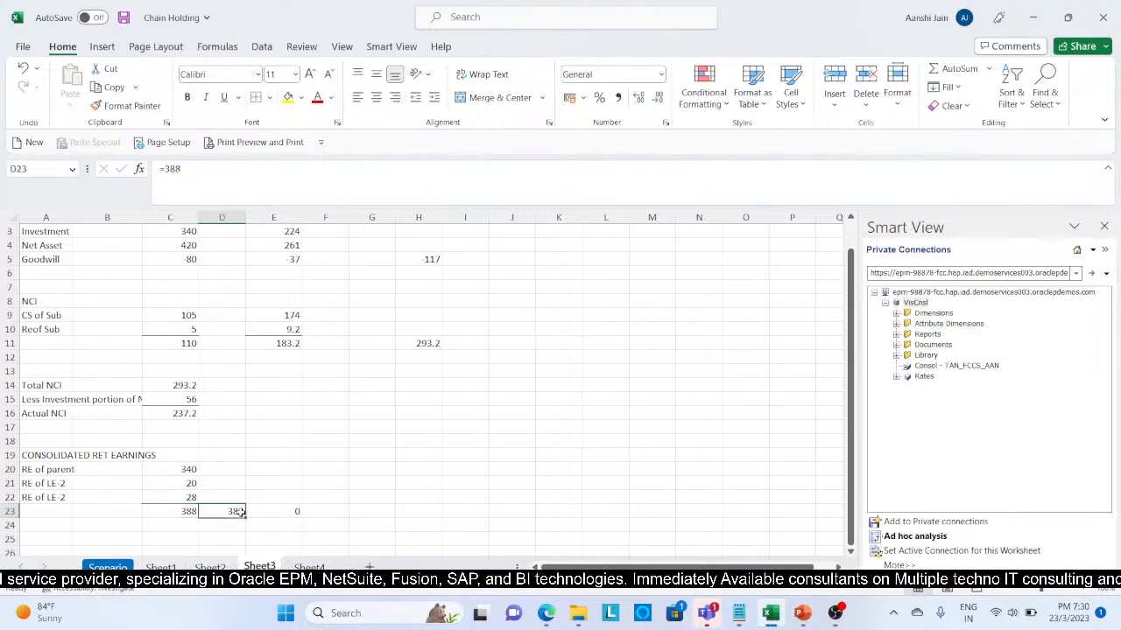
click(289, 97)
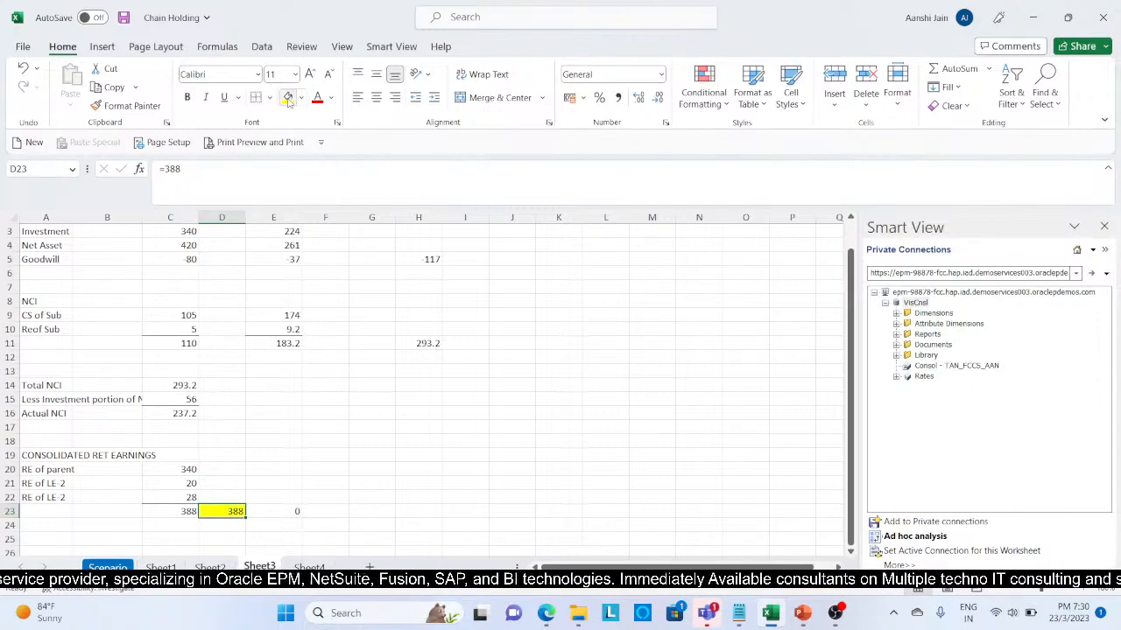
click(422, 351)
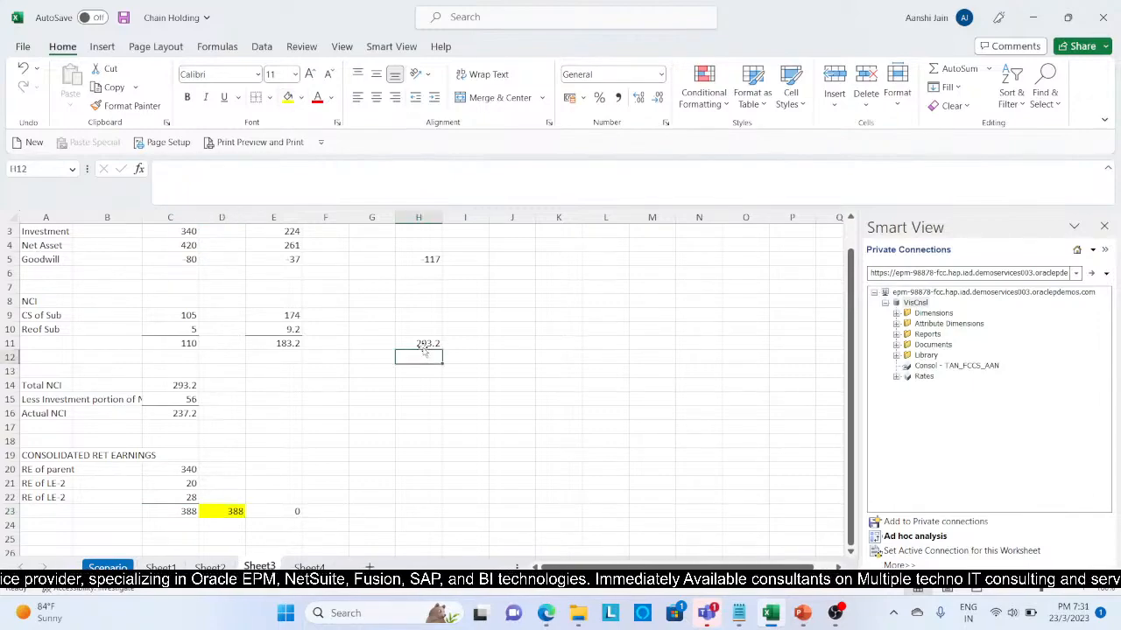
click(422, 345)
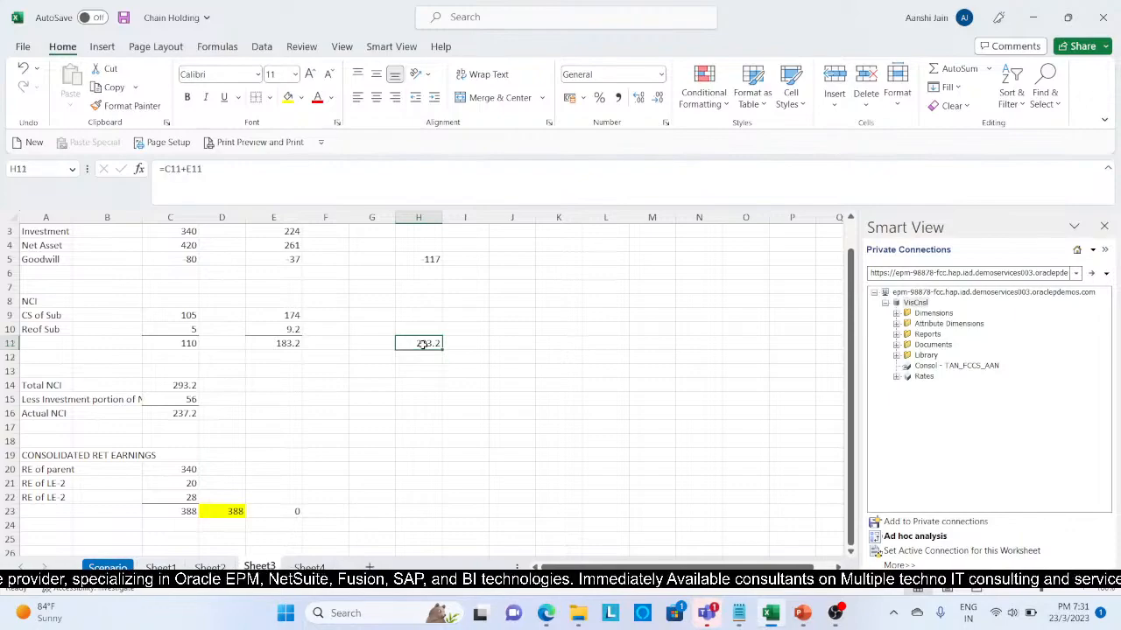
click(289, 97)
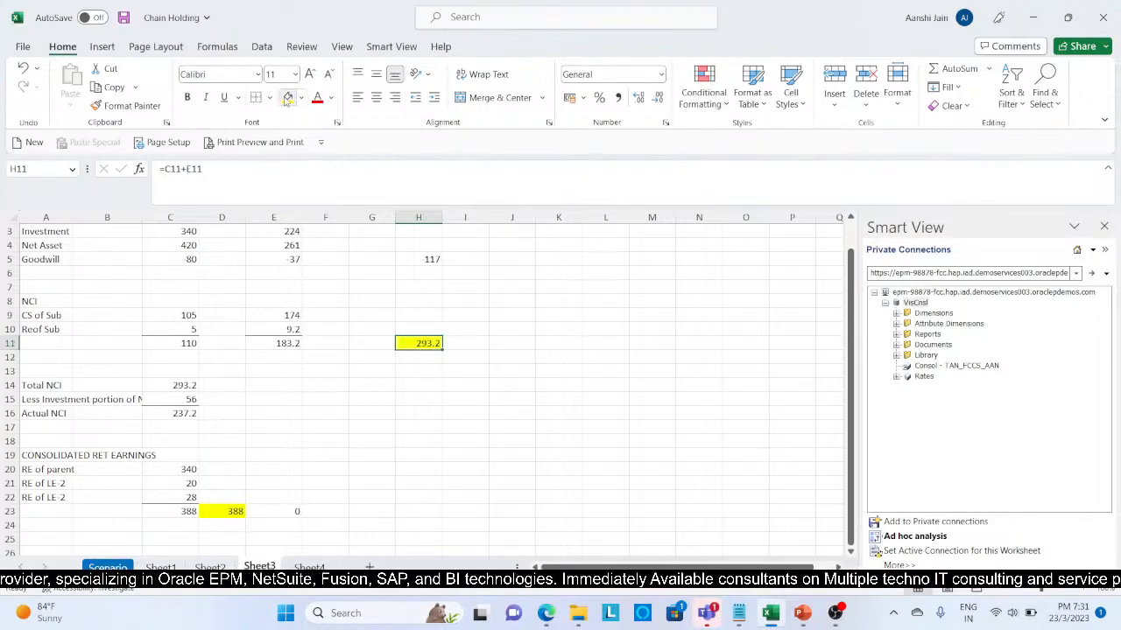
click(429, 259)
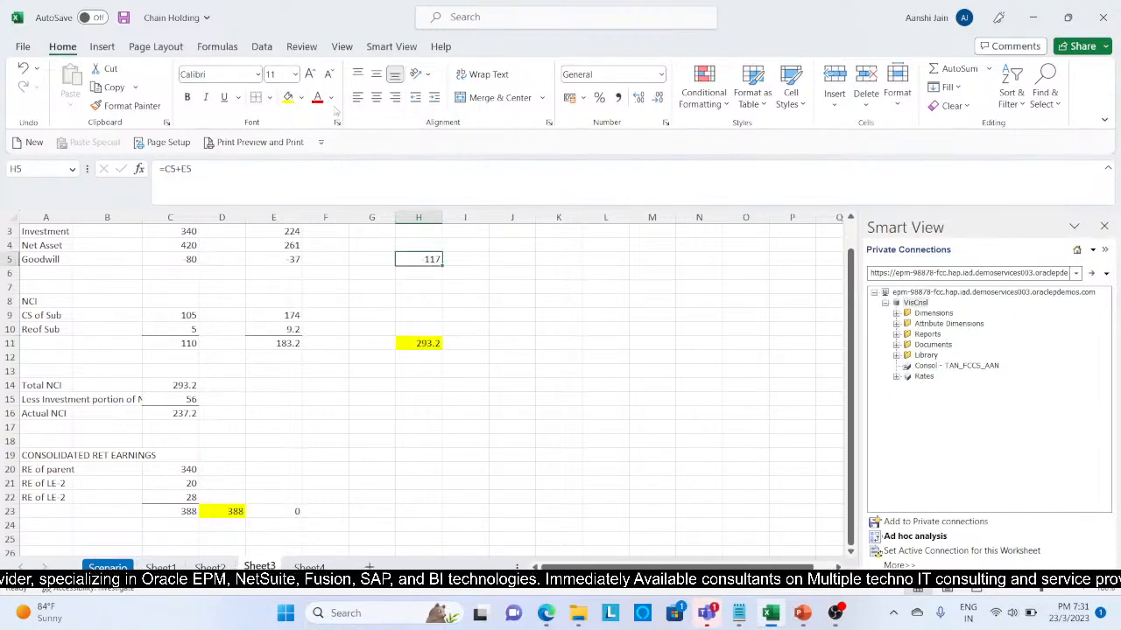
click(289, 97)
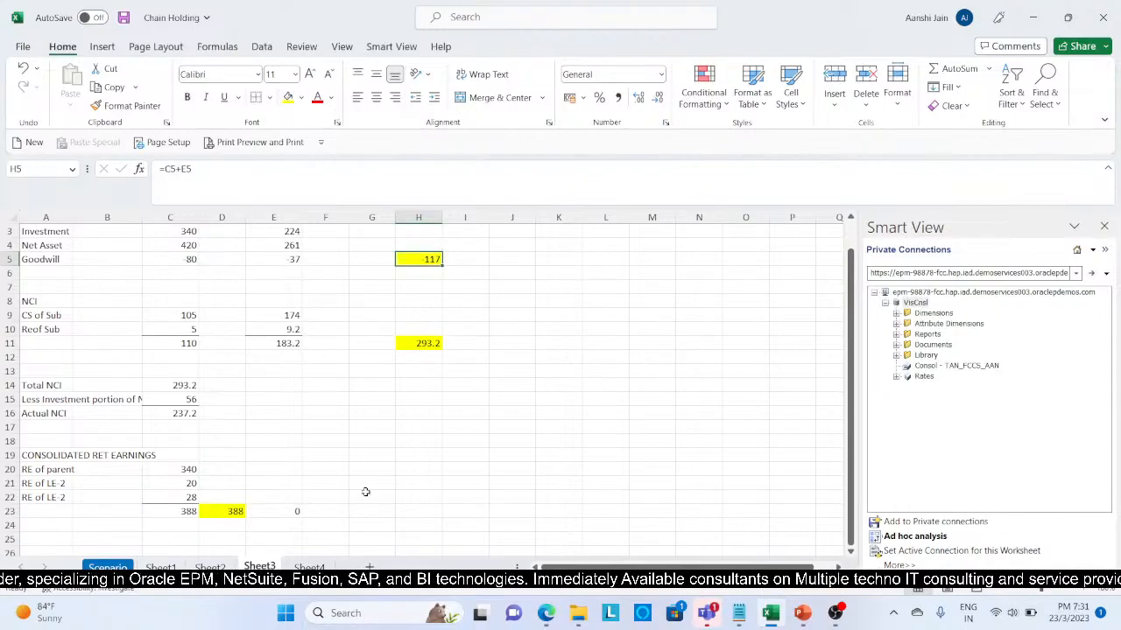
Step: Fill the consolidated Retained Earnings value in cell C27 of the Sheet2 grid with yellow
click(211, 567)
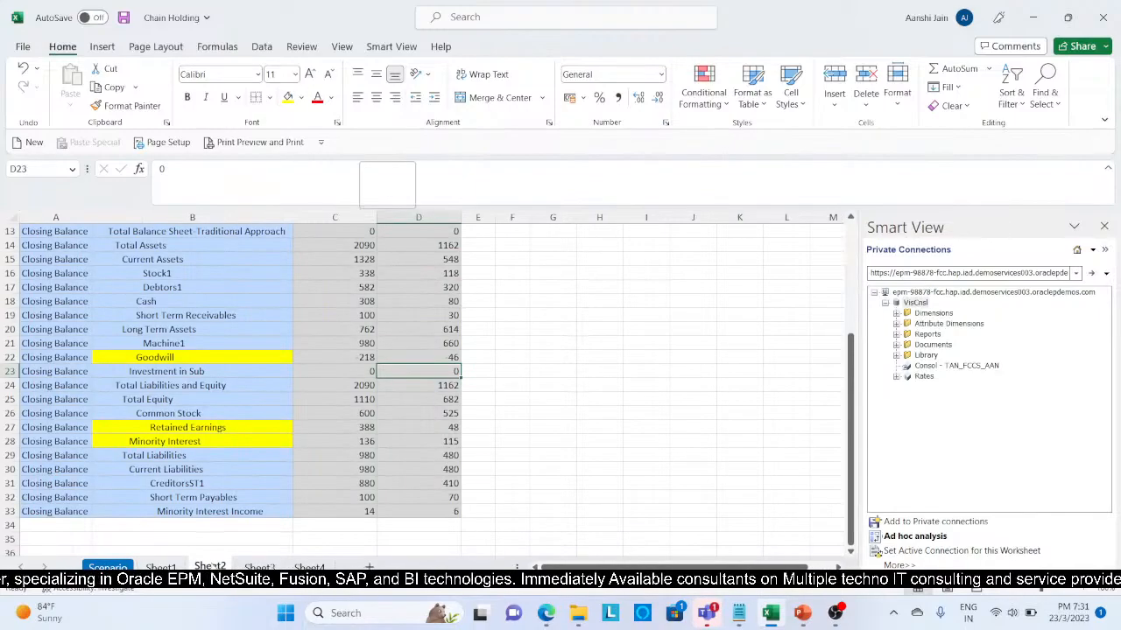
click(363, 426)
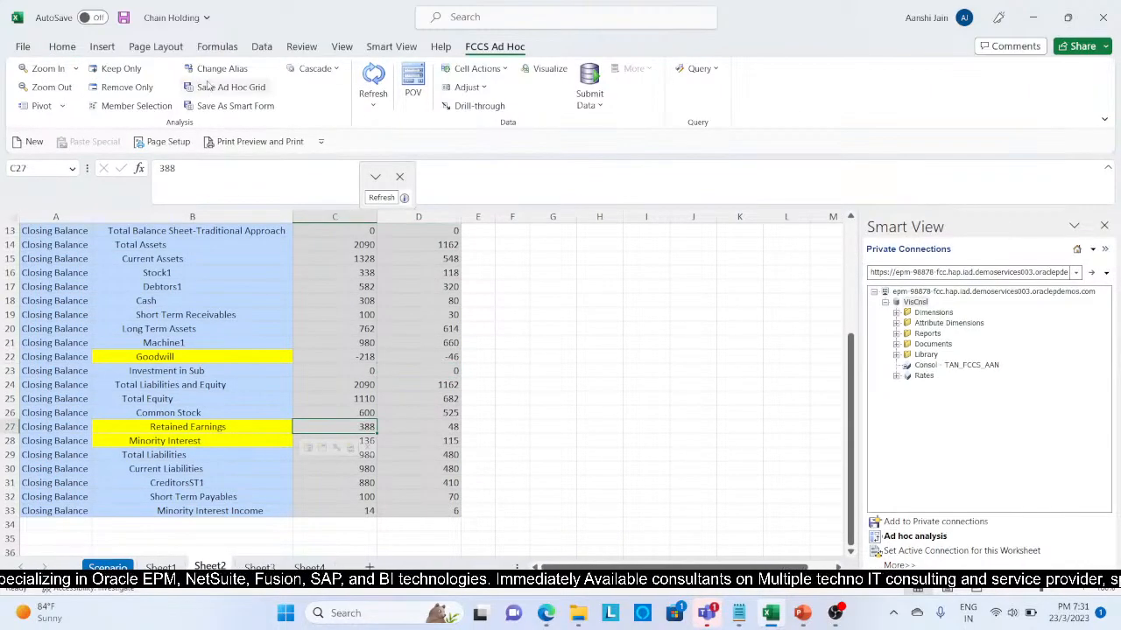
click(67, 49)
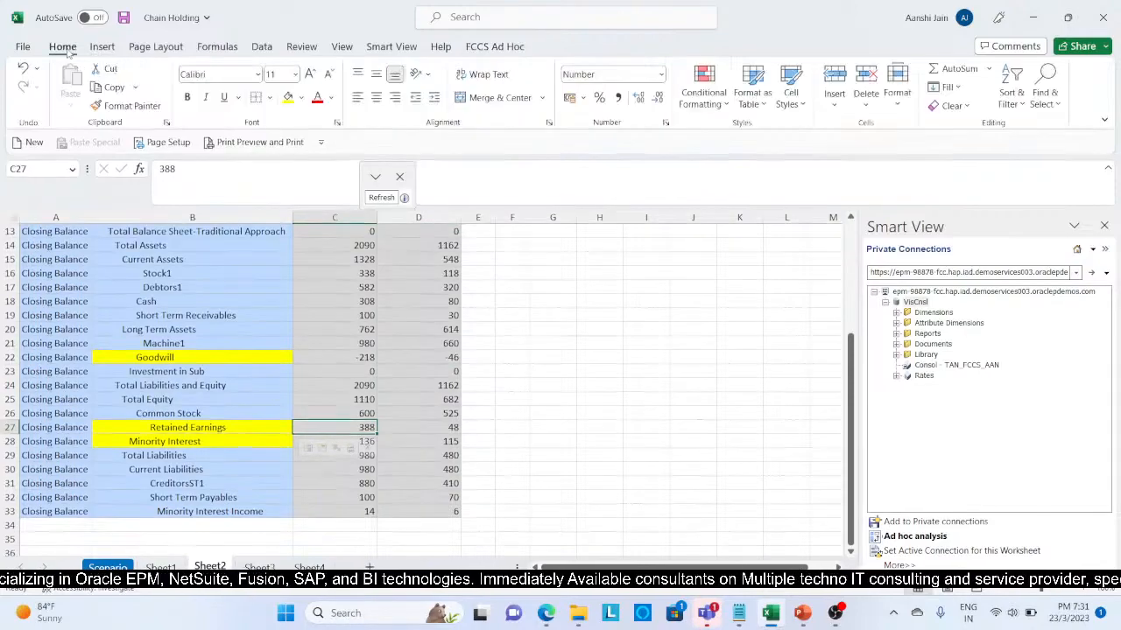
click(287, 97)
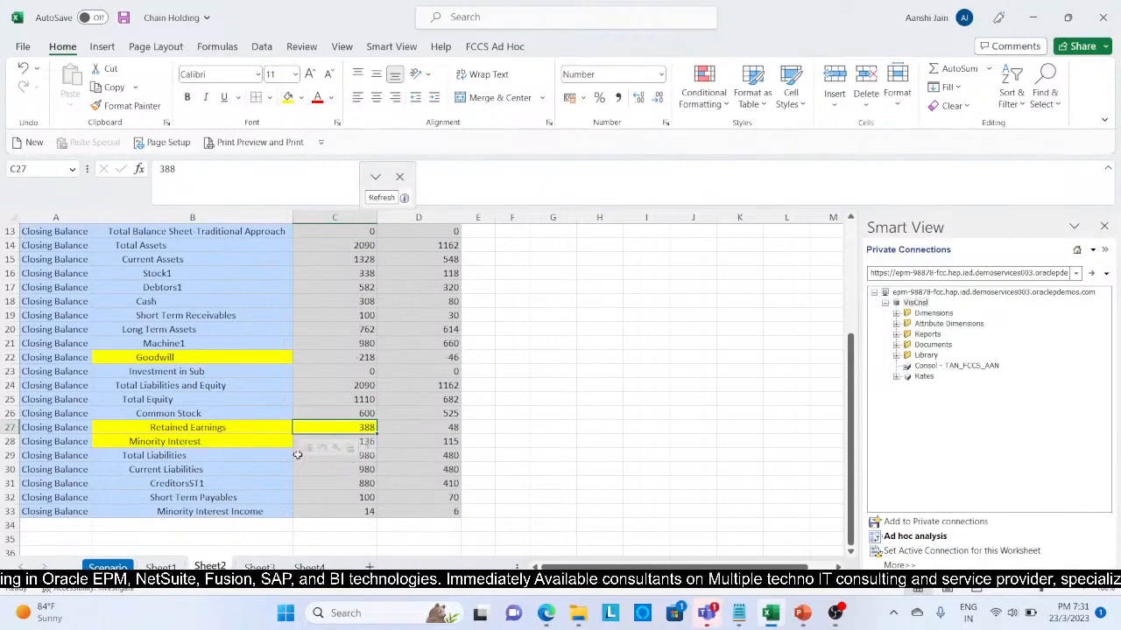
click(534, 451)
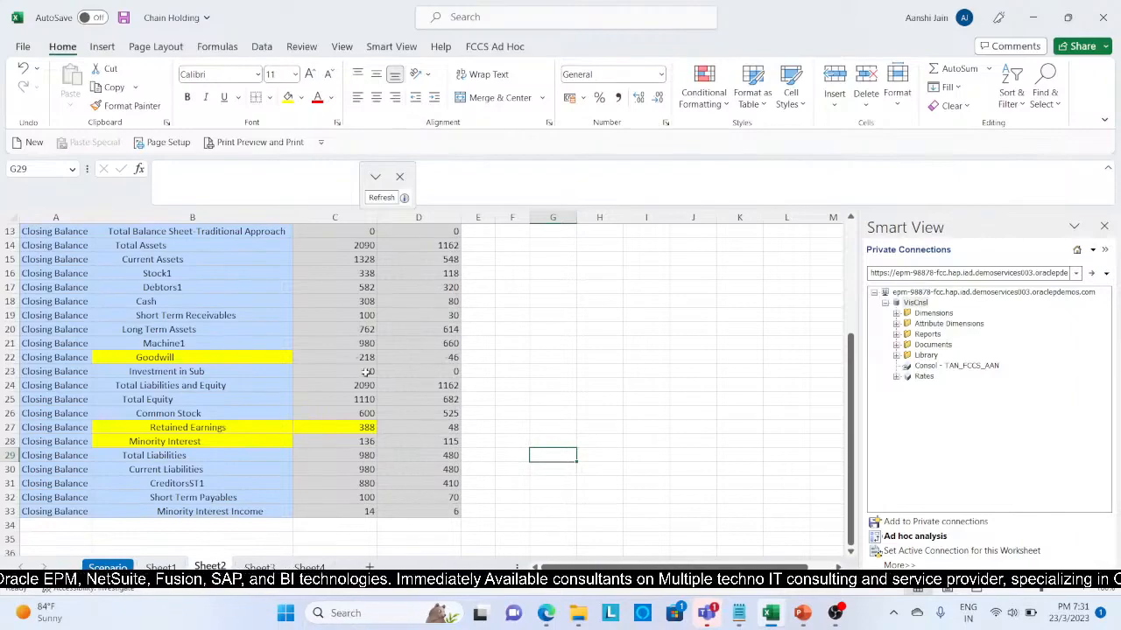
Step: Enter the formula =-117+C22 in Sheet2 cell E22, combining Sheet3's total goodwill with the consolidated Goodwill value
click(342, 358)
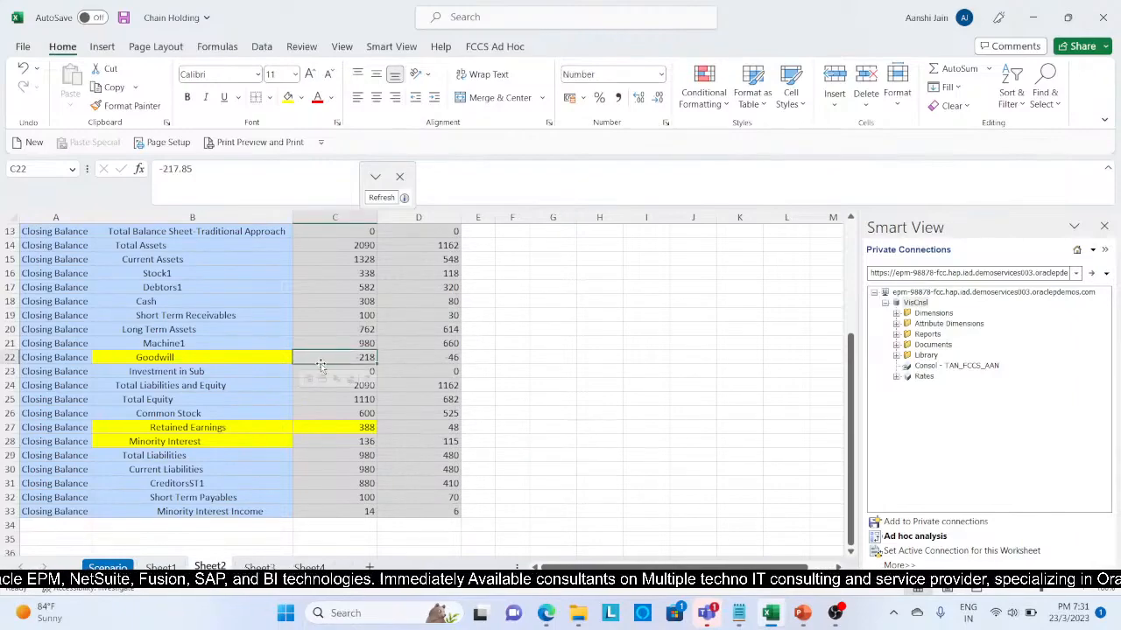
click(484, 358)
key(ctrl+Page_Down)
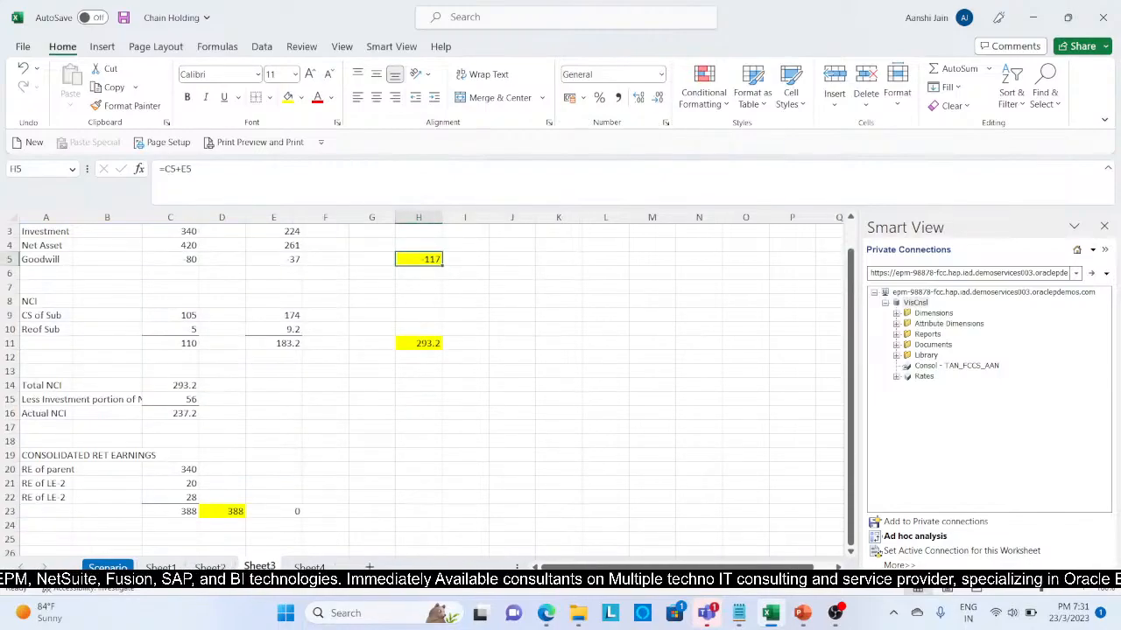
key(ctrl+Page_Up)
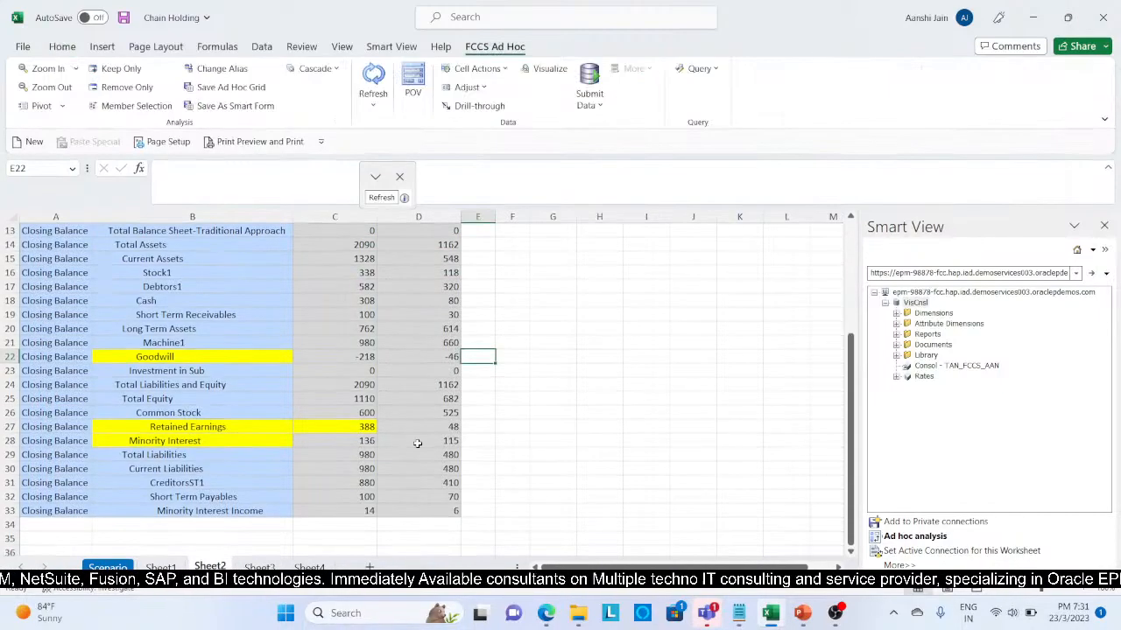
text(=-117)
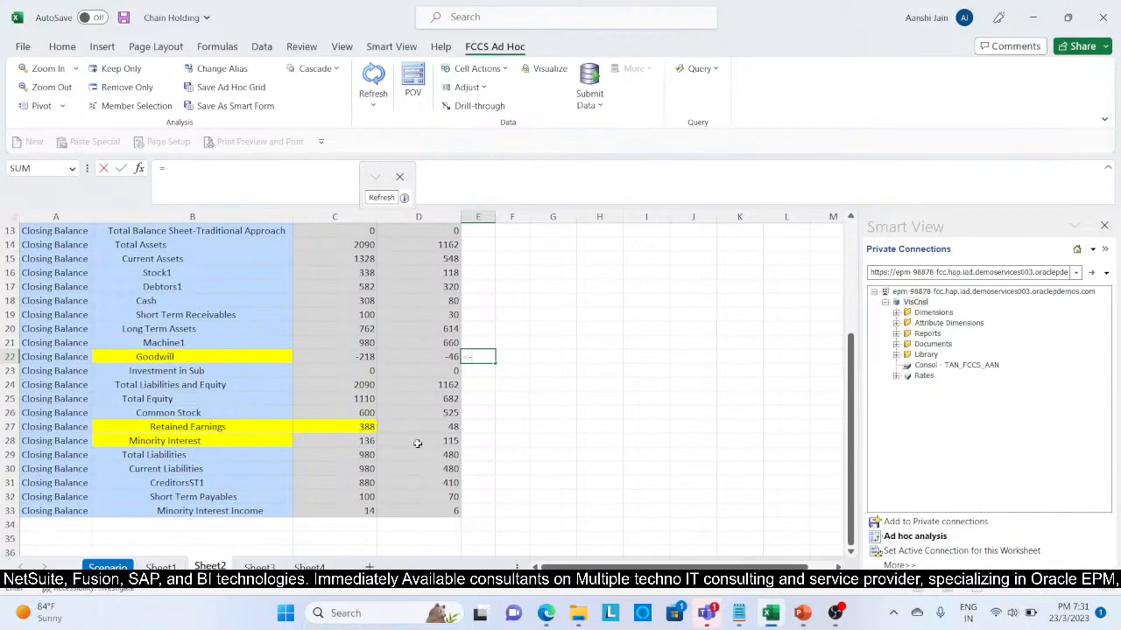
text(+)
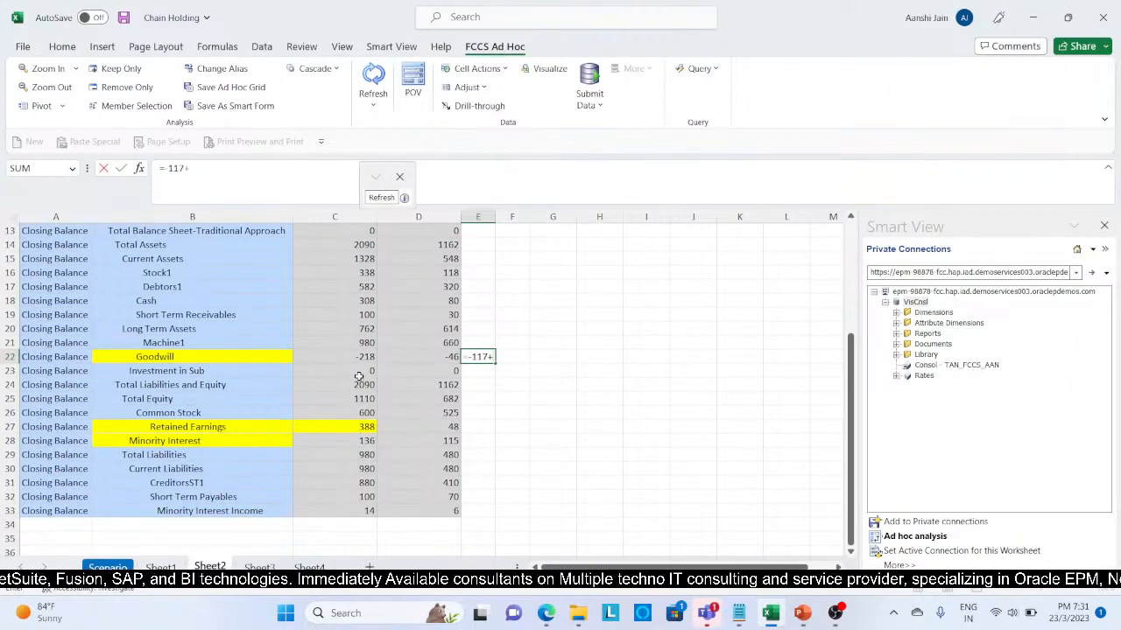
click(349, 357)
key(Return)
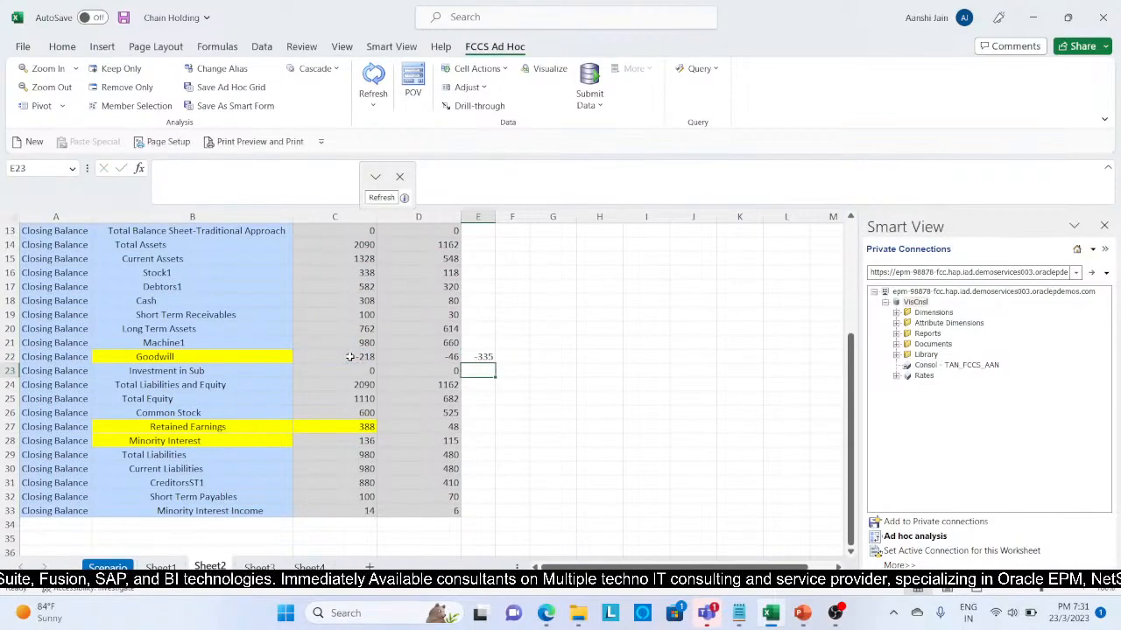
Step: Change the goodwill formula in E22 to the difference =-117-C22
click(478, 357)
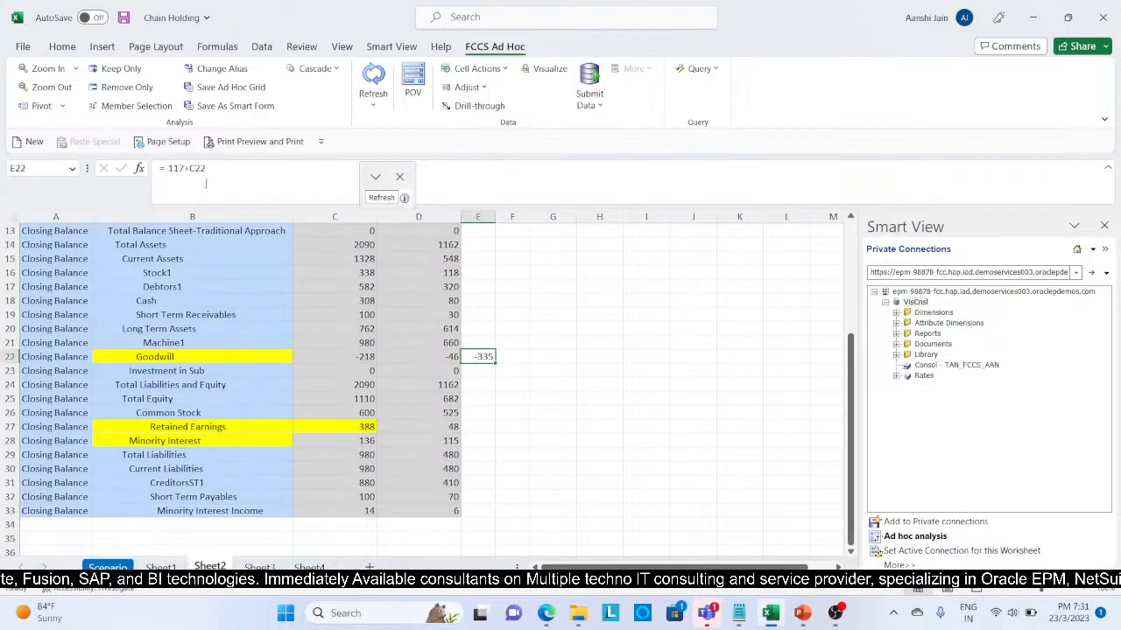
click(189, 169)
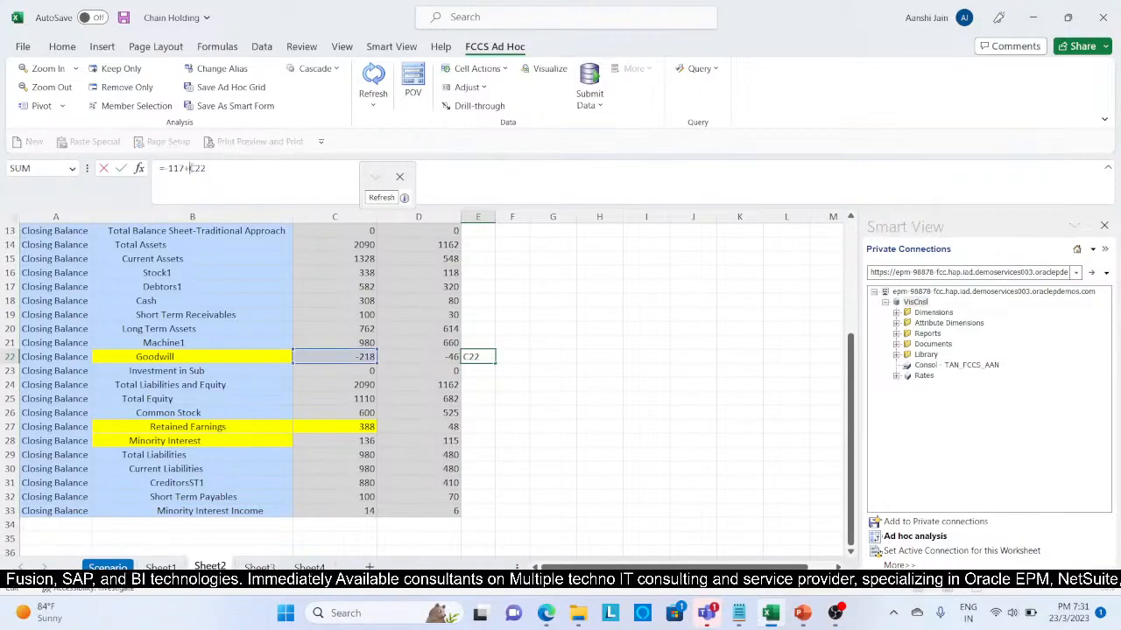
key(BackSpace)
text(-)
key(Return)
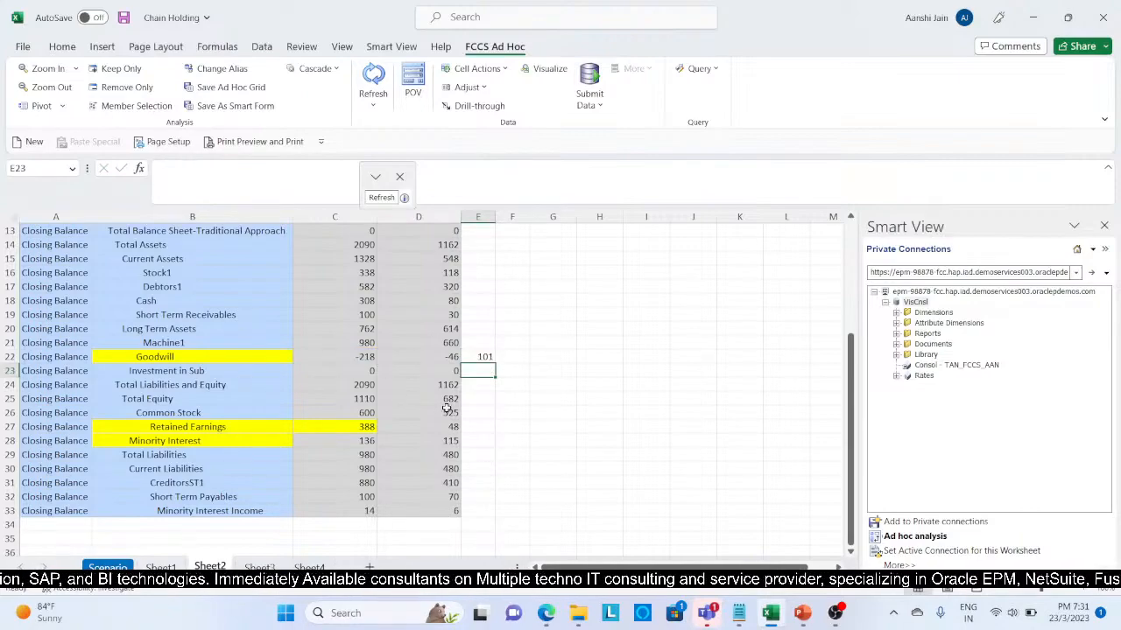
Step: Try to calculate the Minority Interest difference in cell E28 as -293.2 minus C28
click(486, 438)
text(=)
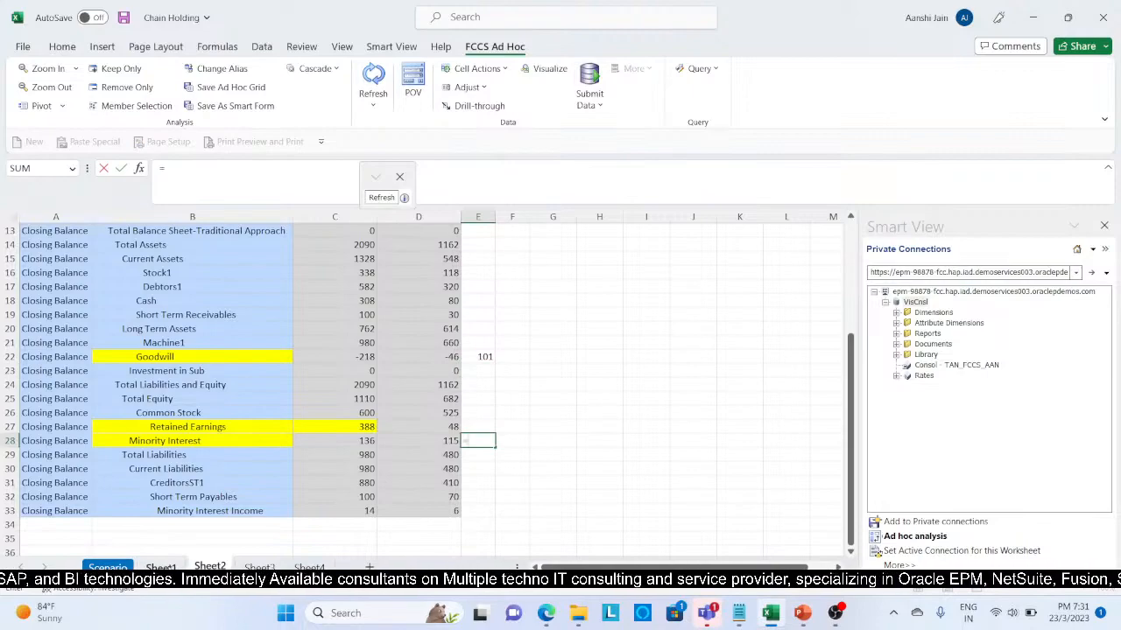
click(260, 567)
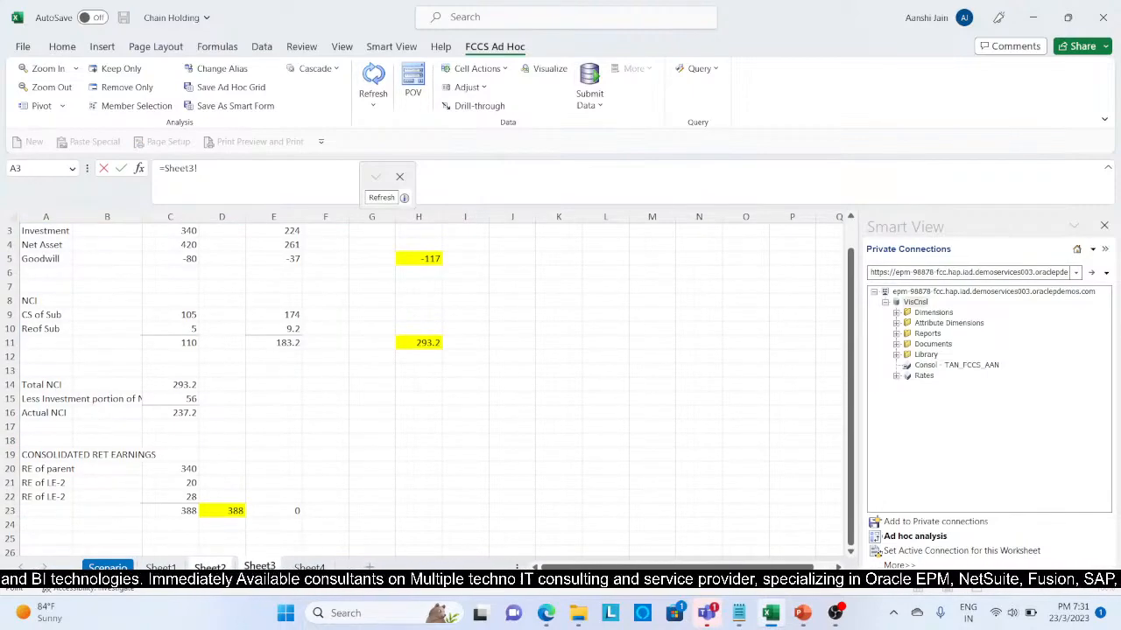
click(210, 567)
key(BackSpace)
key(BackSpace)
key(BackSpace)
key(BackSpace)
key(BackSpace)
key(BackSpace)
key(BackSpace)
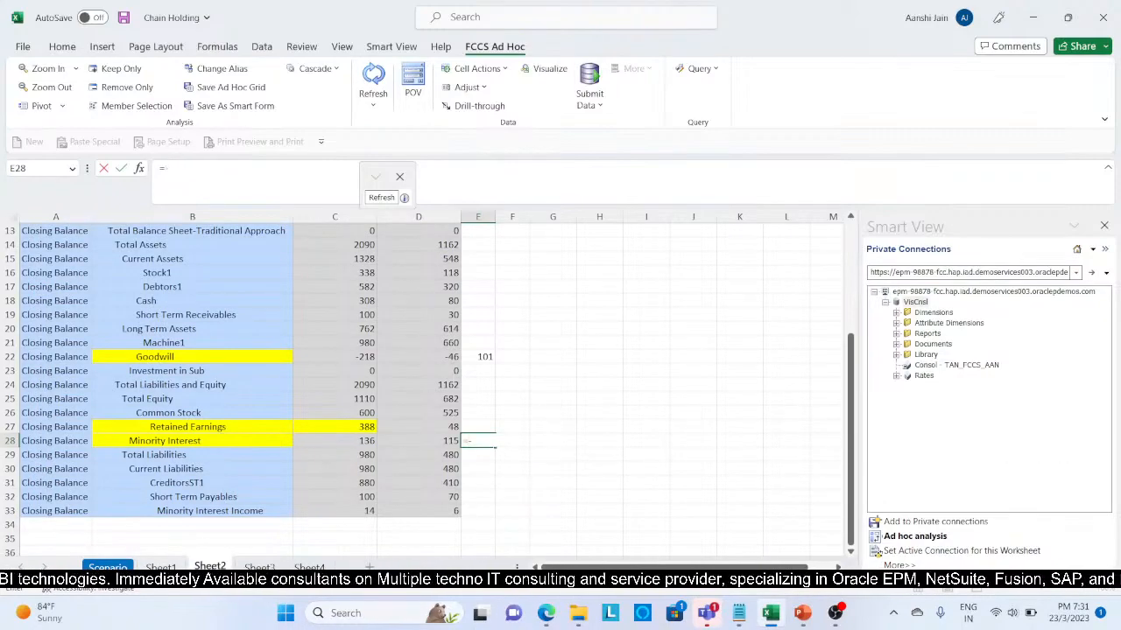
text(-293.2)
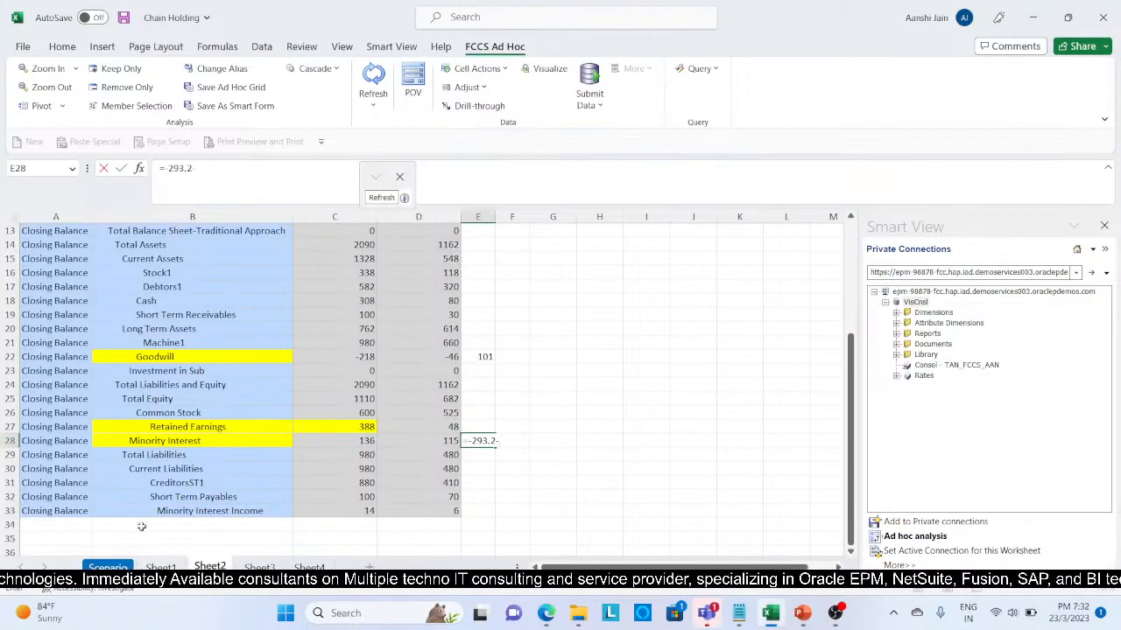
text(-)
click(321, 441)
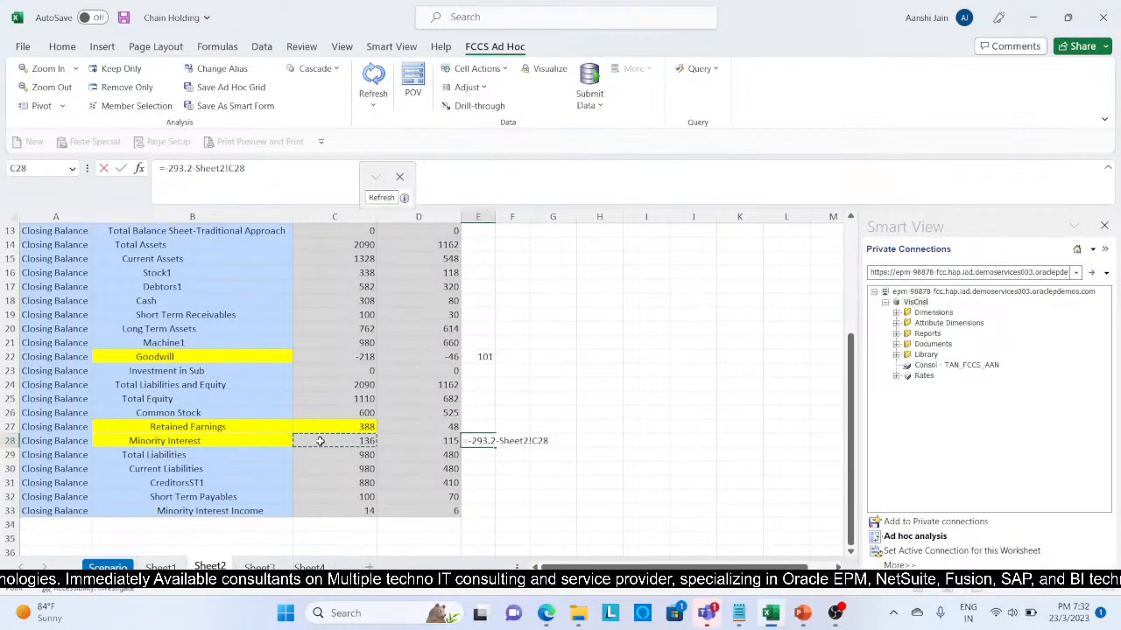
key(Return)
key(Up)
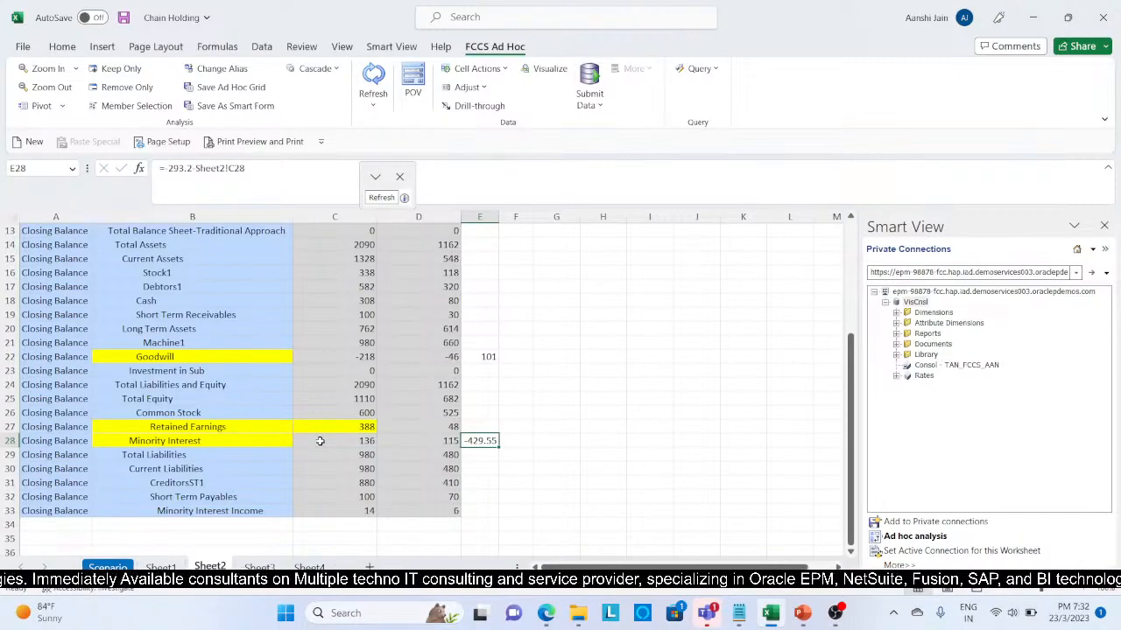
Step: Try the E28 difference as Sheet3's total NCI in H11 minus Sheet2's C28, and clear the cell again
click(488, 356)
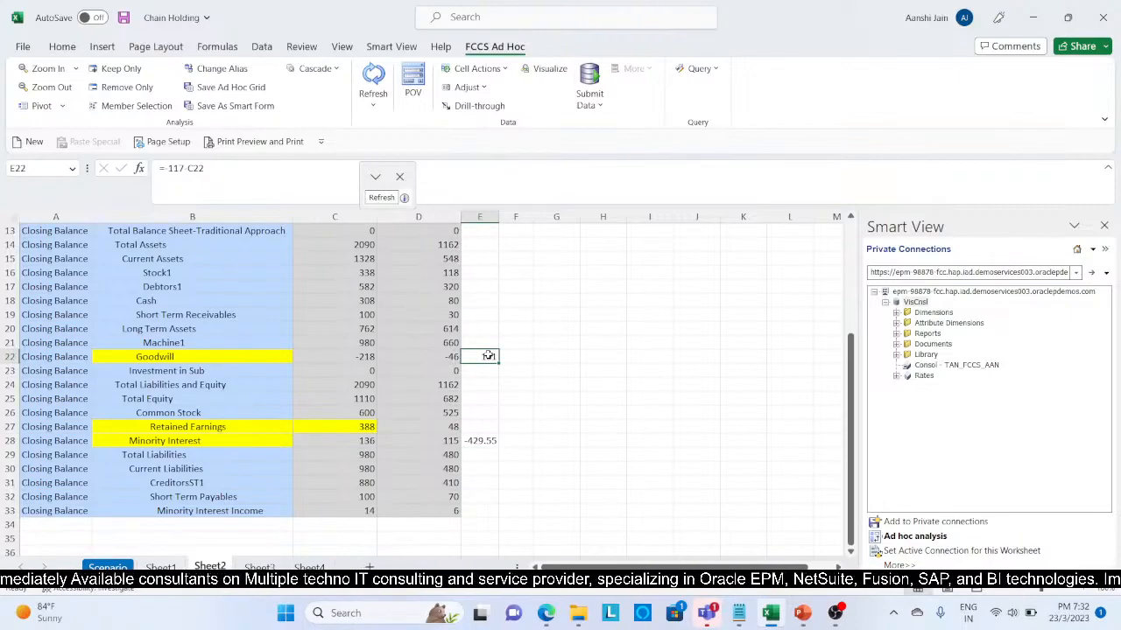
click(477, 442)
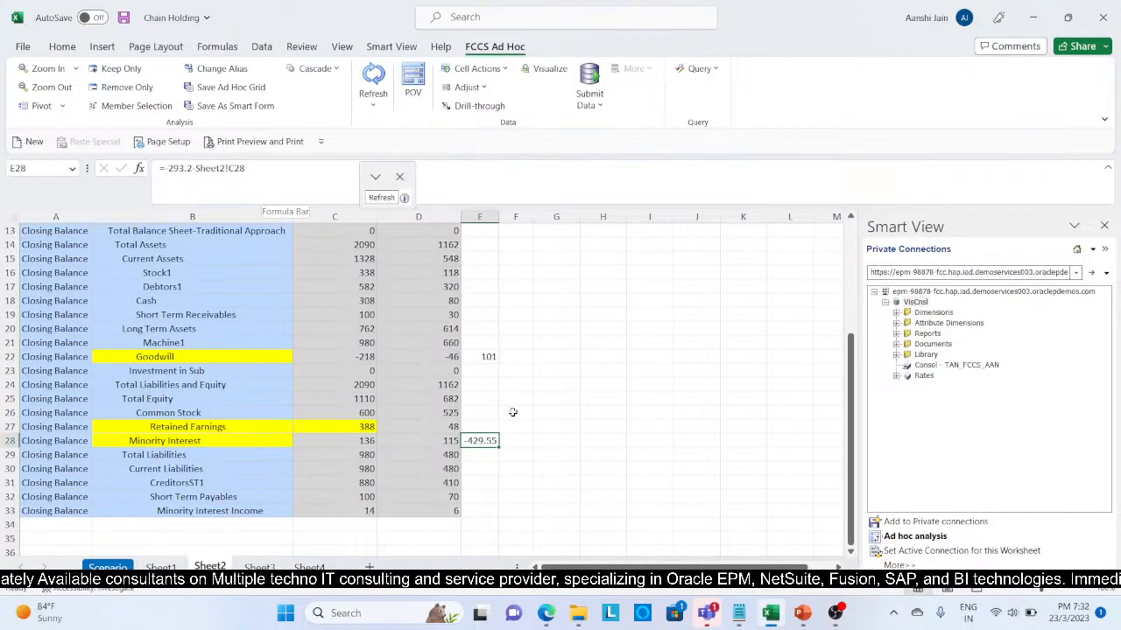
text(=)
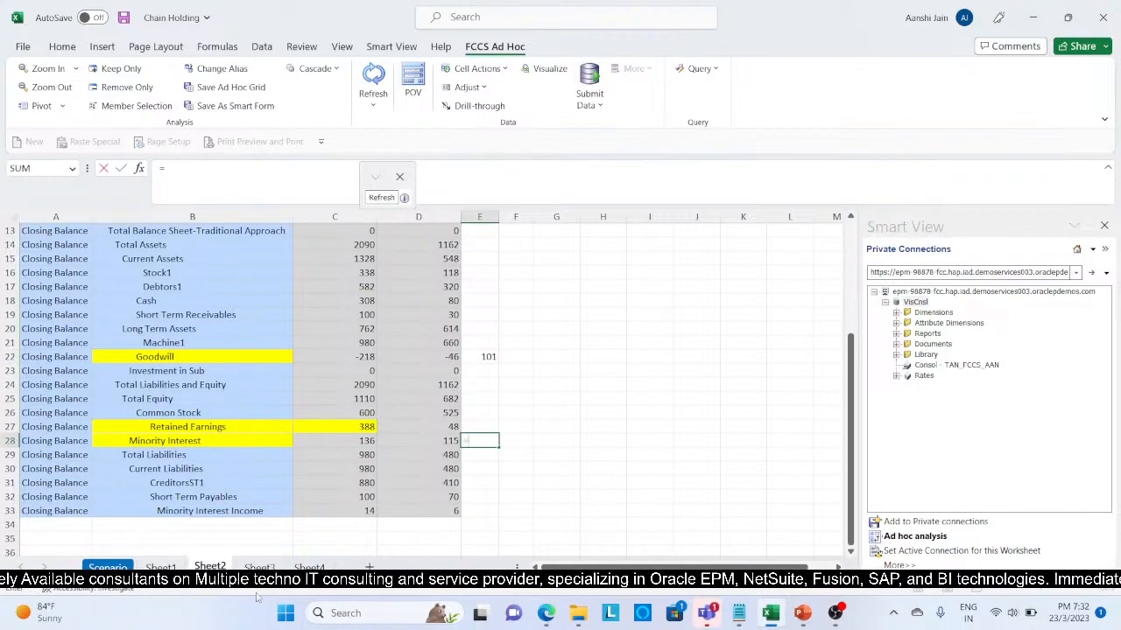
click(259, 567)
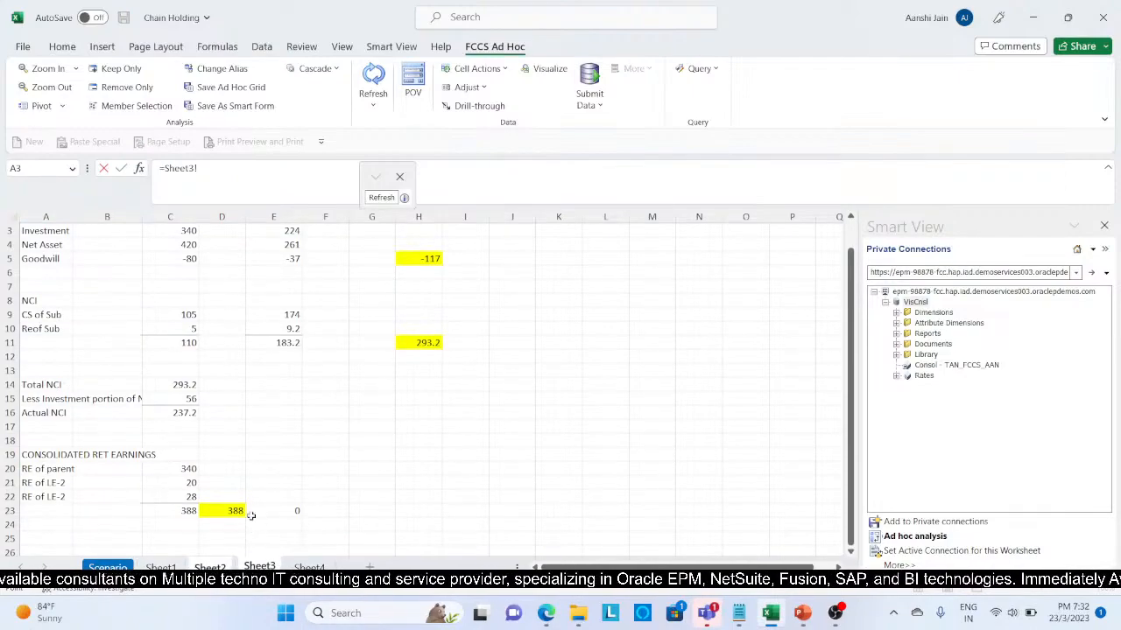
click(425, 344)
text(+)
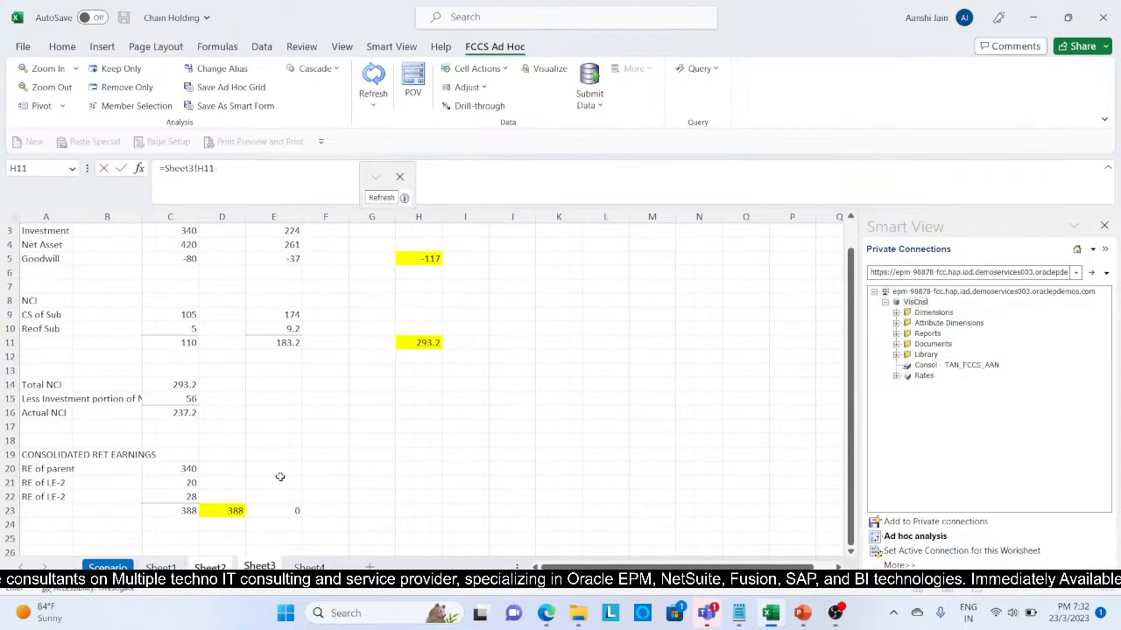
click(210, 567)
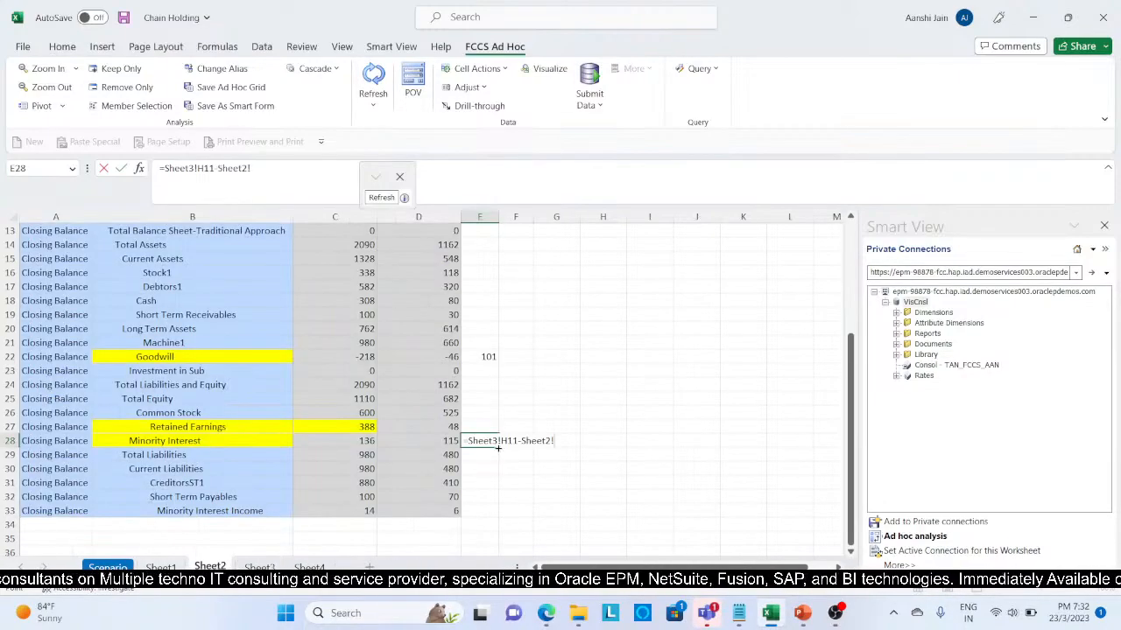
click(359, 441)
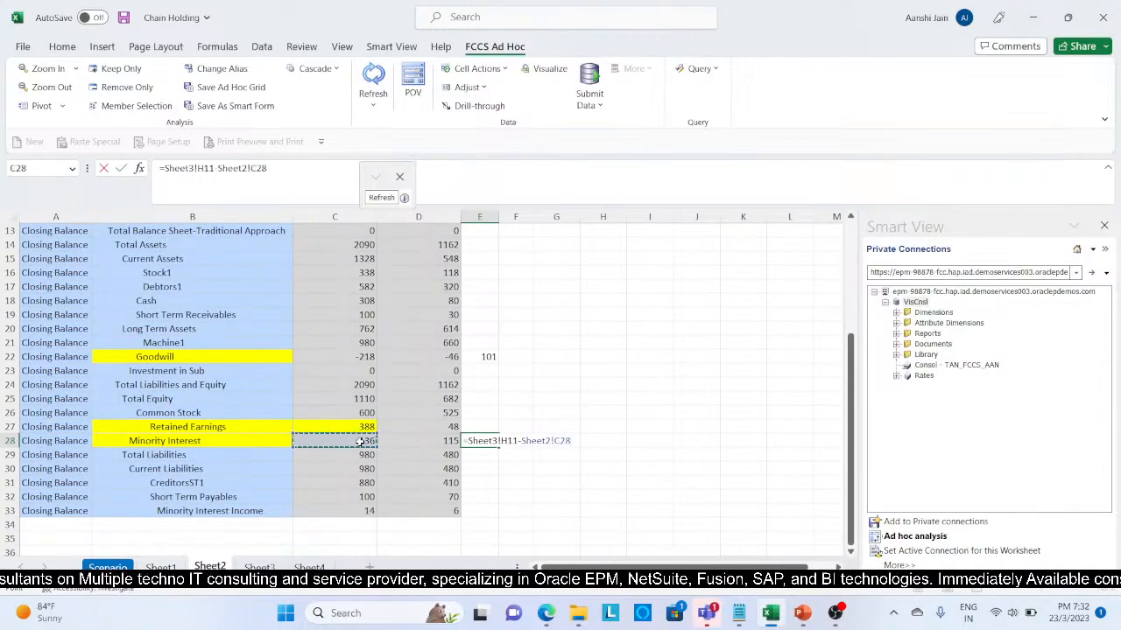
key(Return)
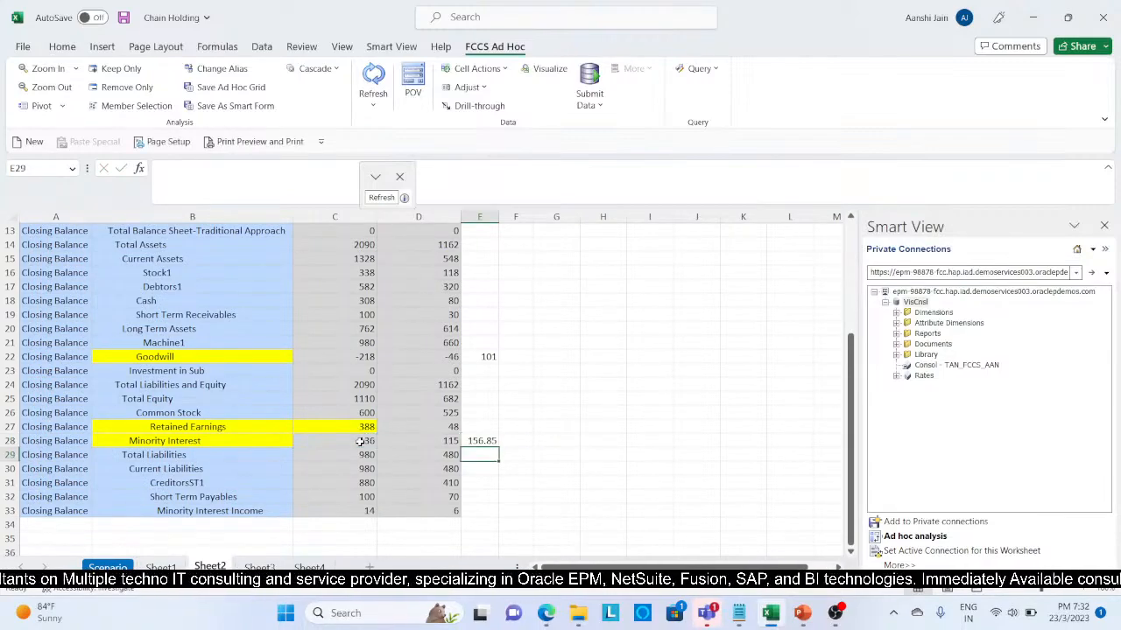
click(485, 442)
key(Delete)
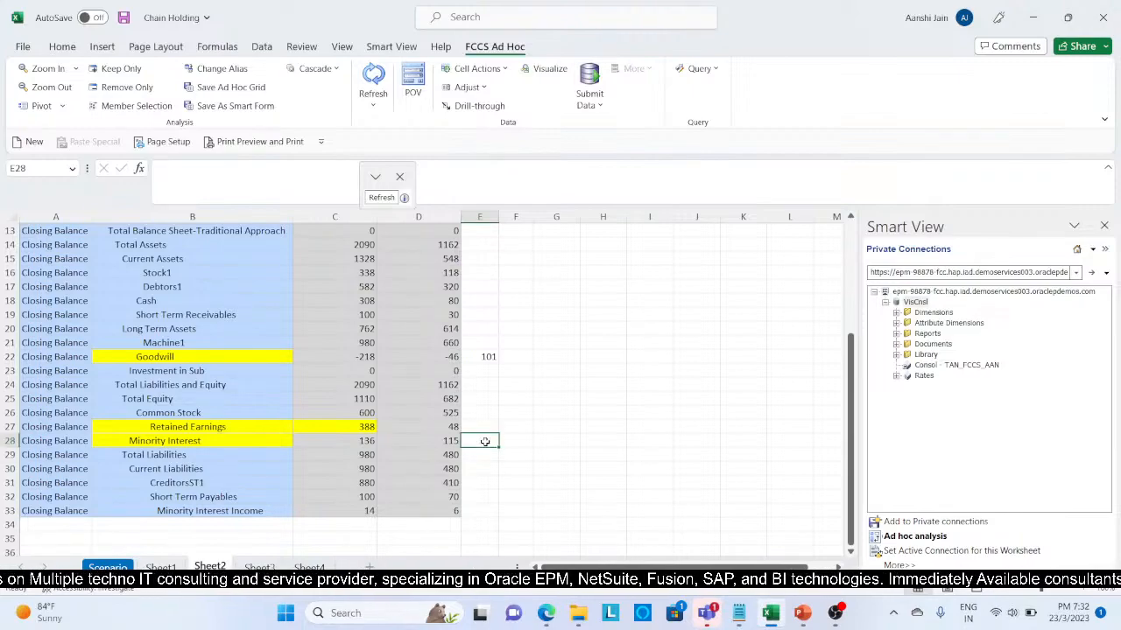
Step: Calculate the Minority Interest difference in Sheet2 cell E28 with =237.2-C28, using the Actual NCI from Sheet3
key(ctrl+Page_Down)
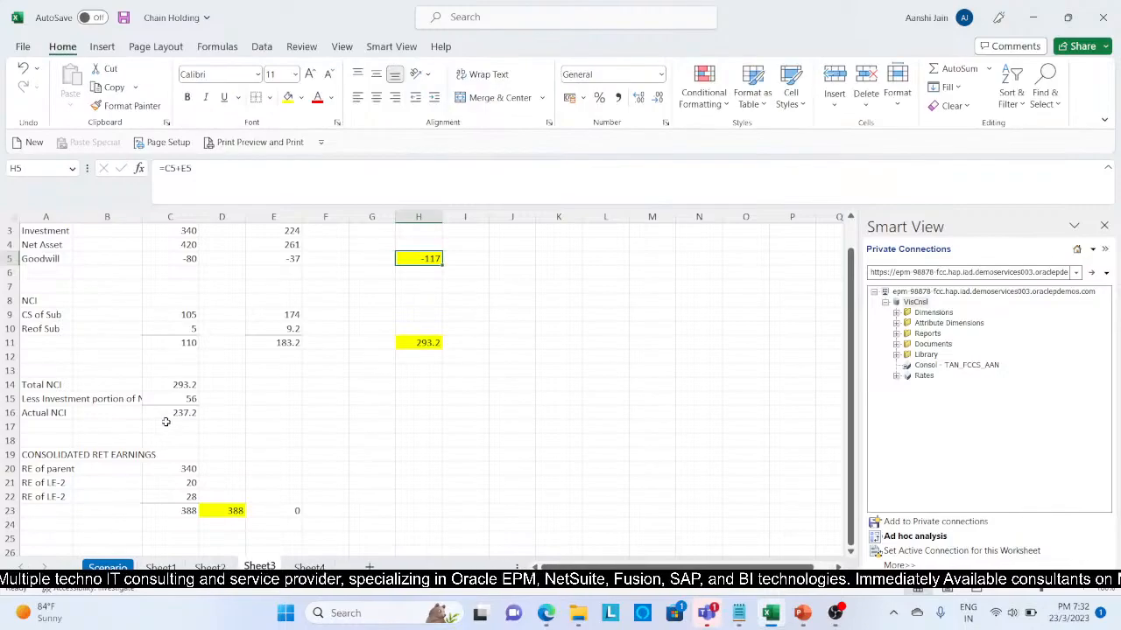
key(ctrl+Page_Up)
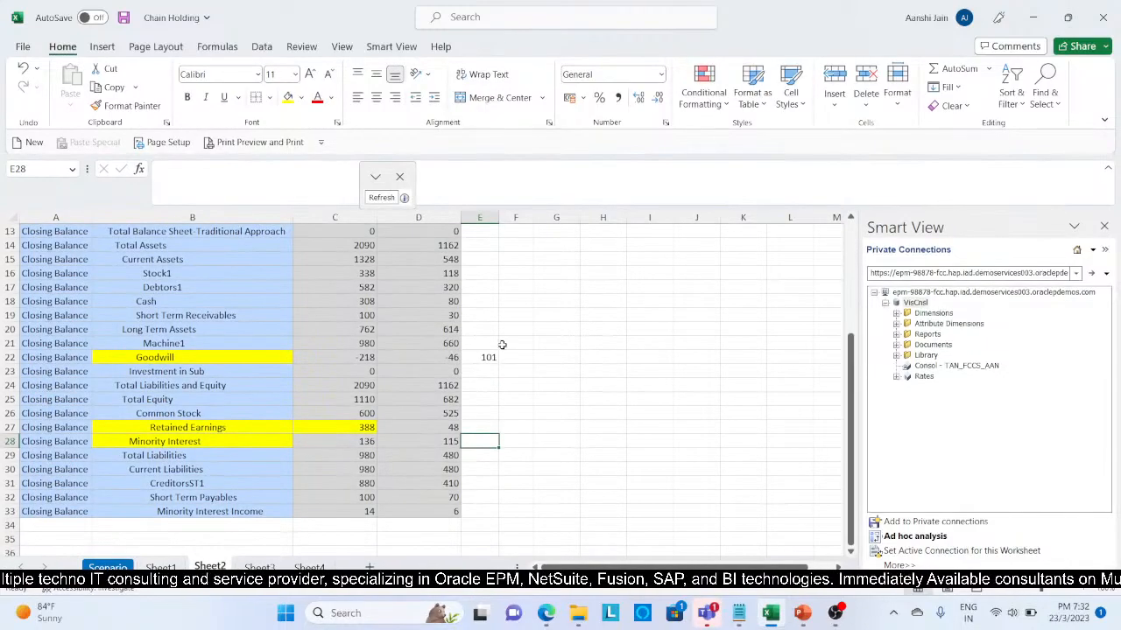
text(=)
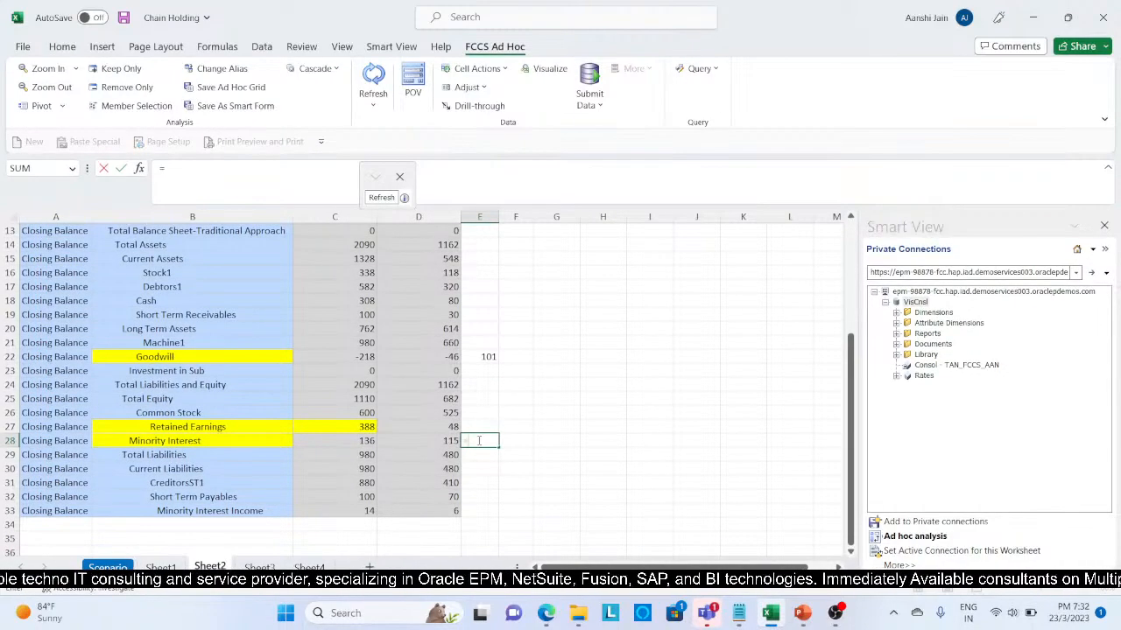
text(23)
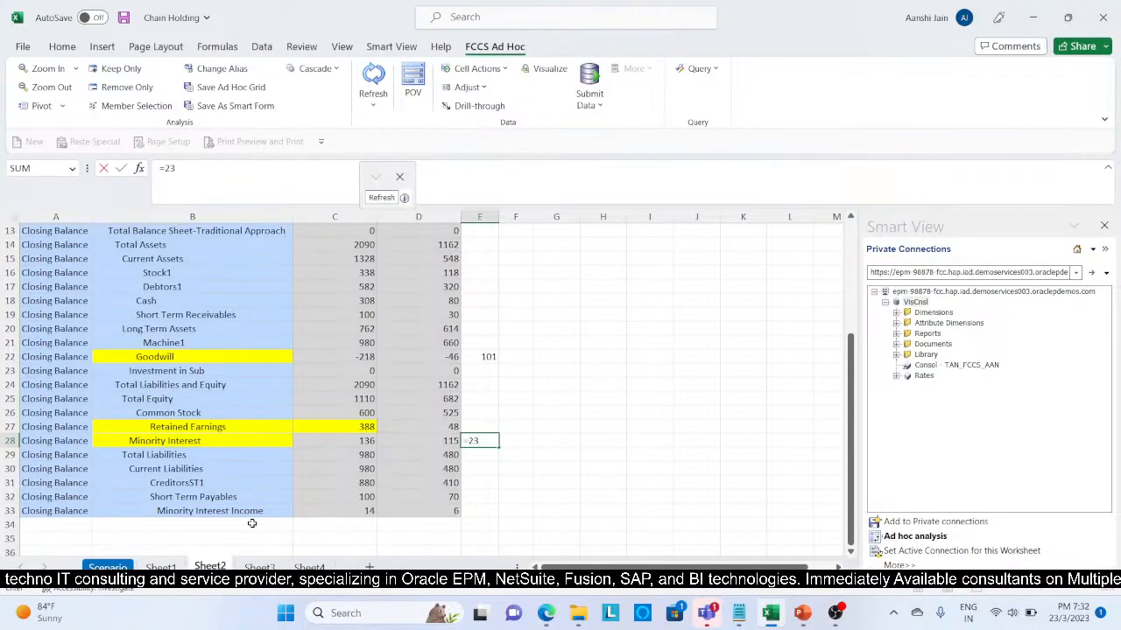
text(7)
key(Return)
click(259, 567)
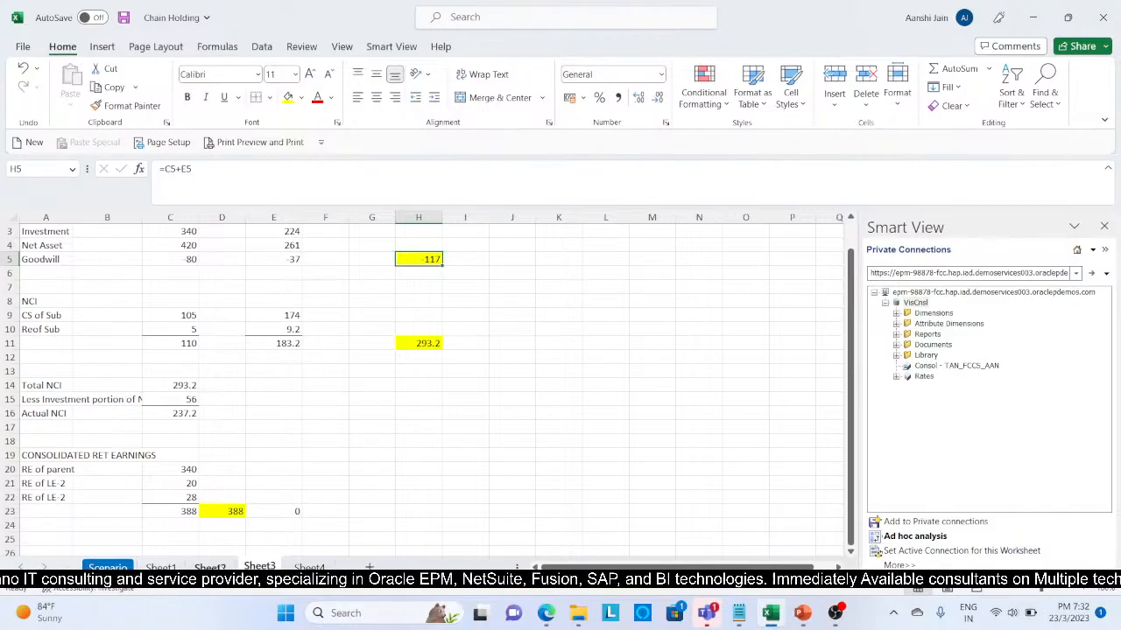
click(210, 567)
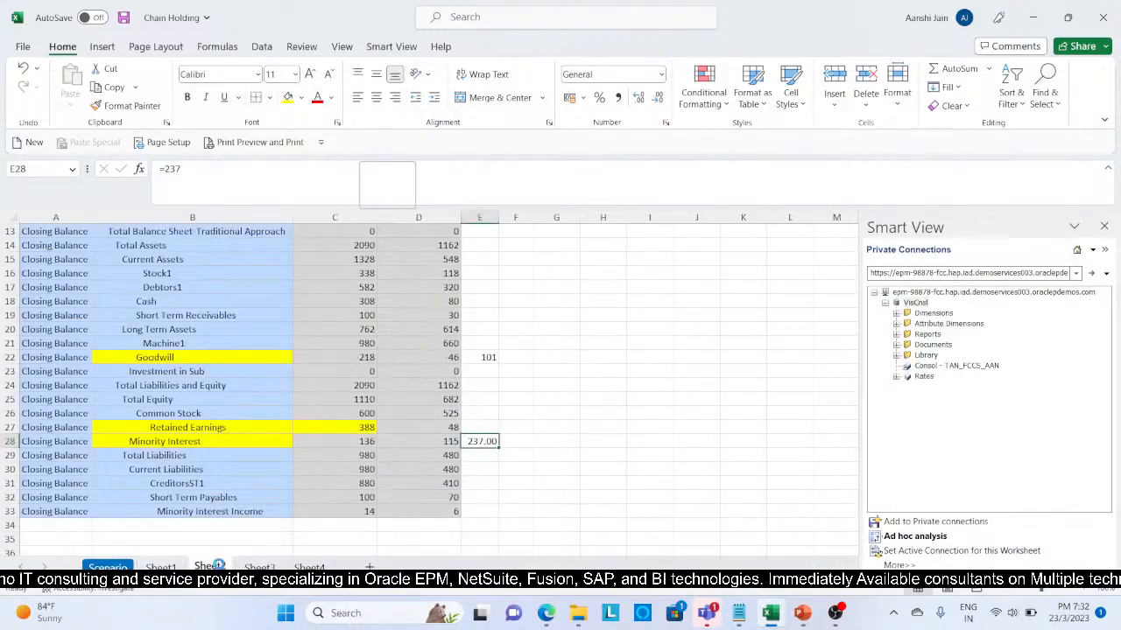
click(198, 169)
text(.2)
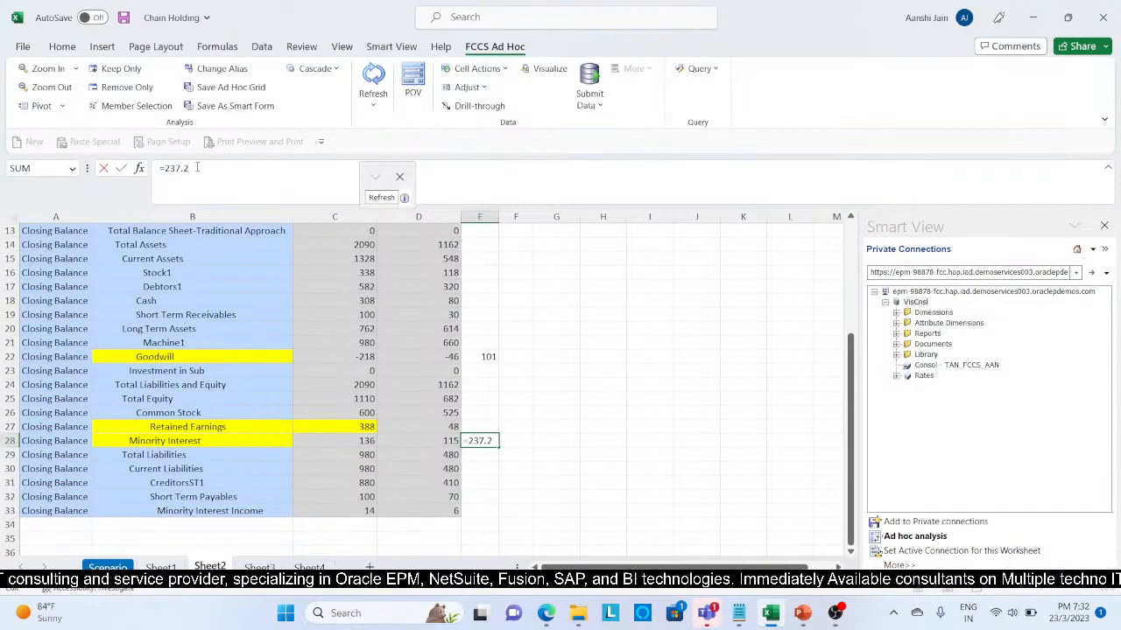
click(341, 441)
key(Return)
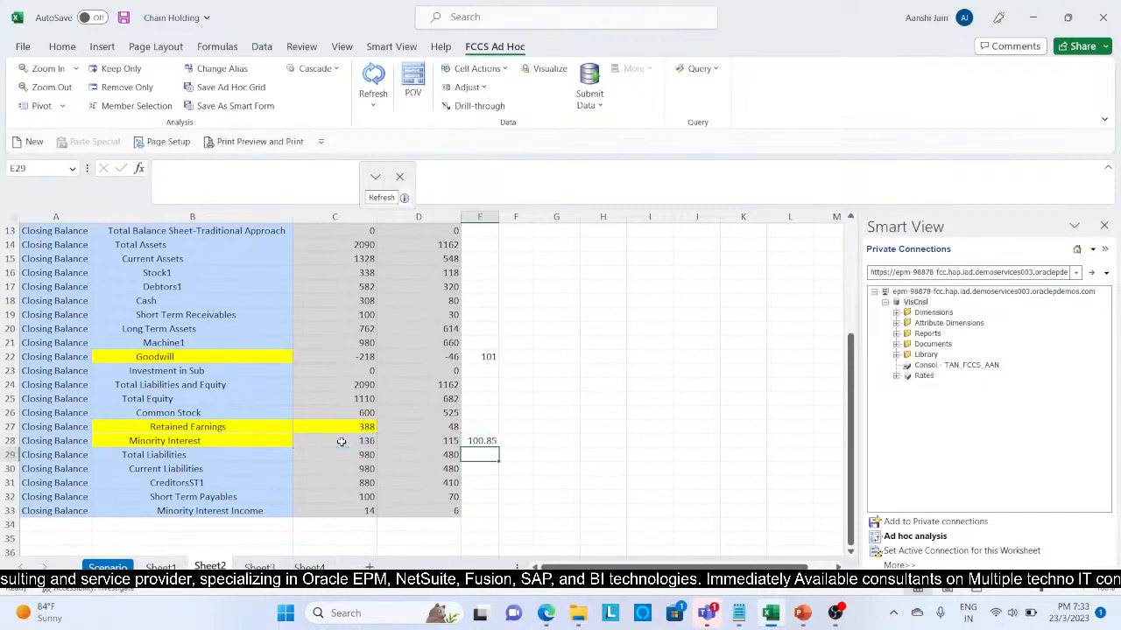
Step: Format the Minority Interest difference in E28 to show no decimal places
click(489, 441)
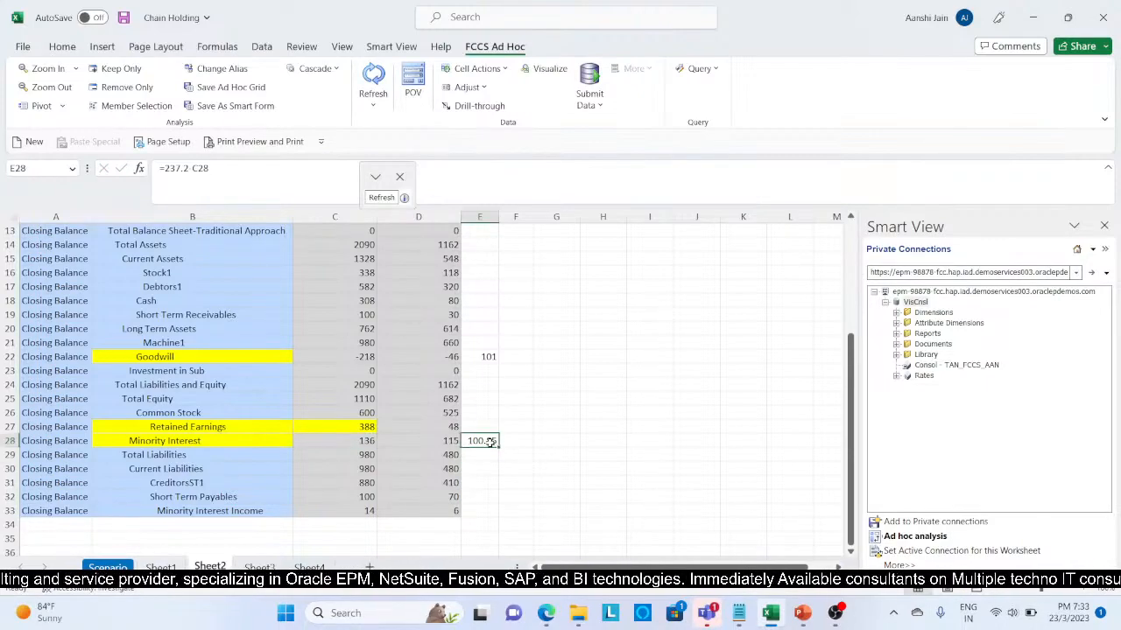
click(75, 45)
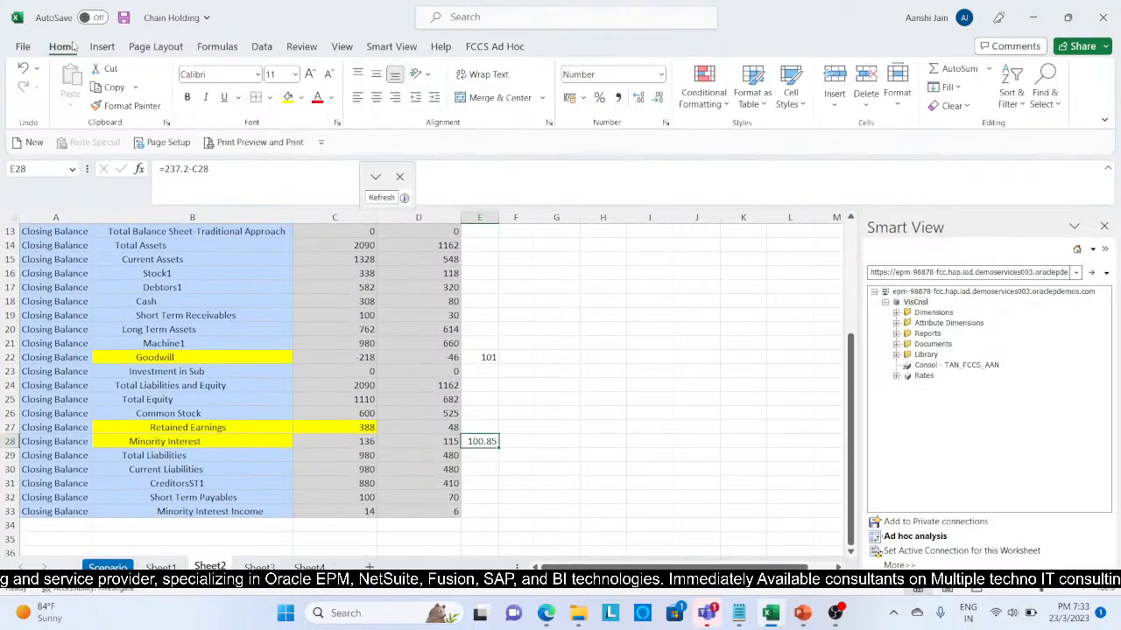
click(657, 97)
click(658, 97)
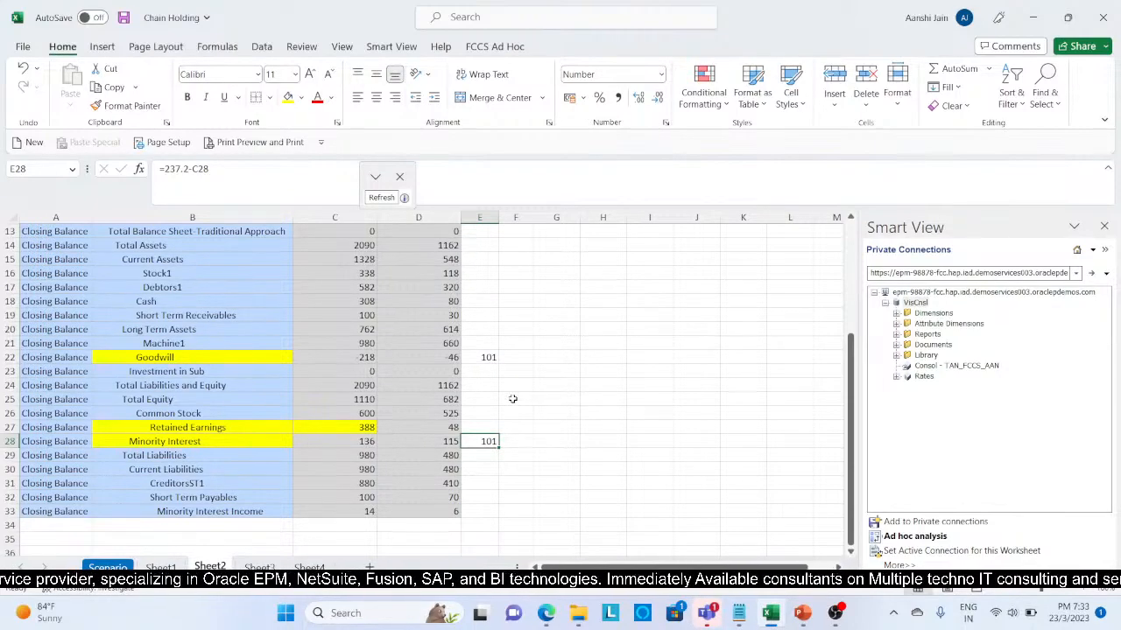
Step: Switch to the EPM Cloud browser window, view the Consolidation Manage Ownership page and return to the Excel workbook
click(546, 615)
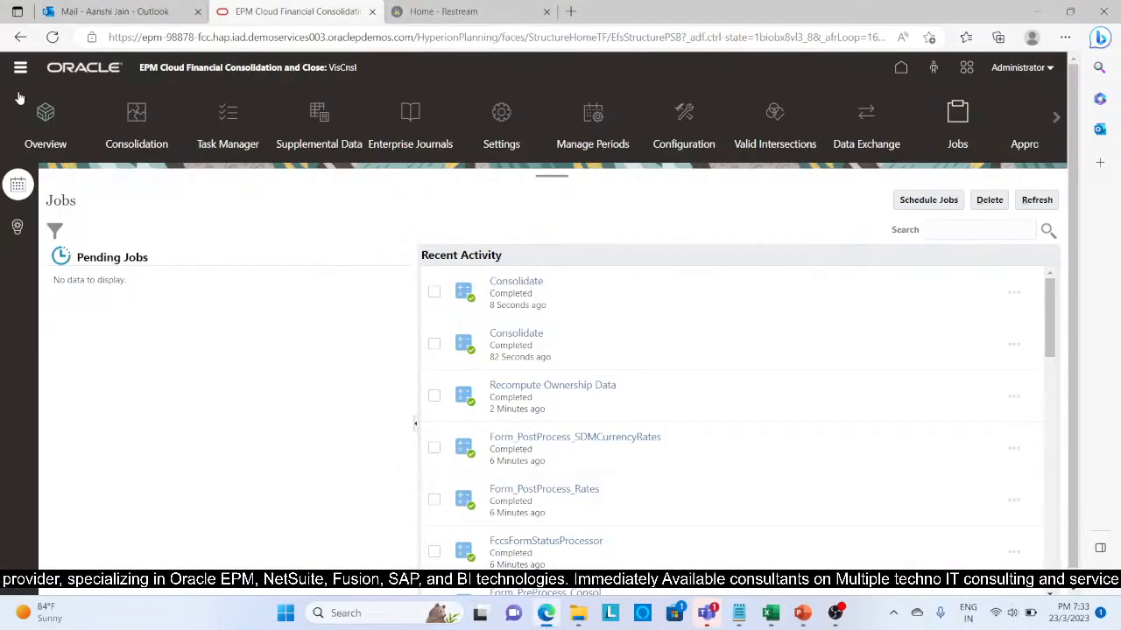
click(136, 116)
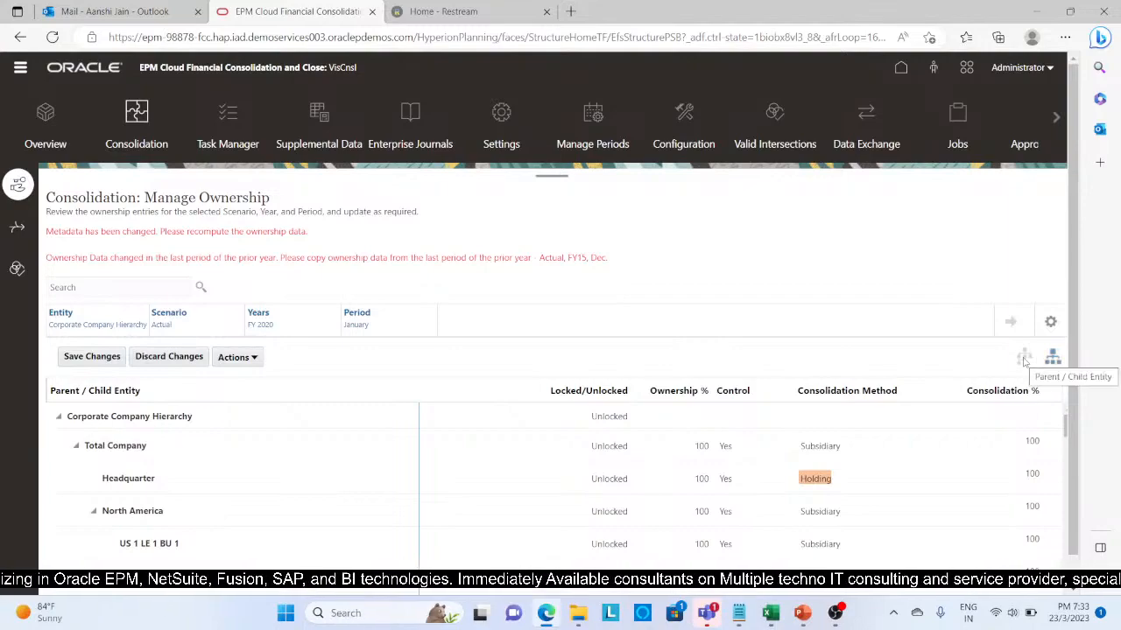
click(773, 613)
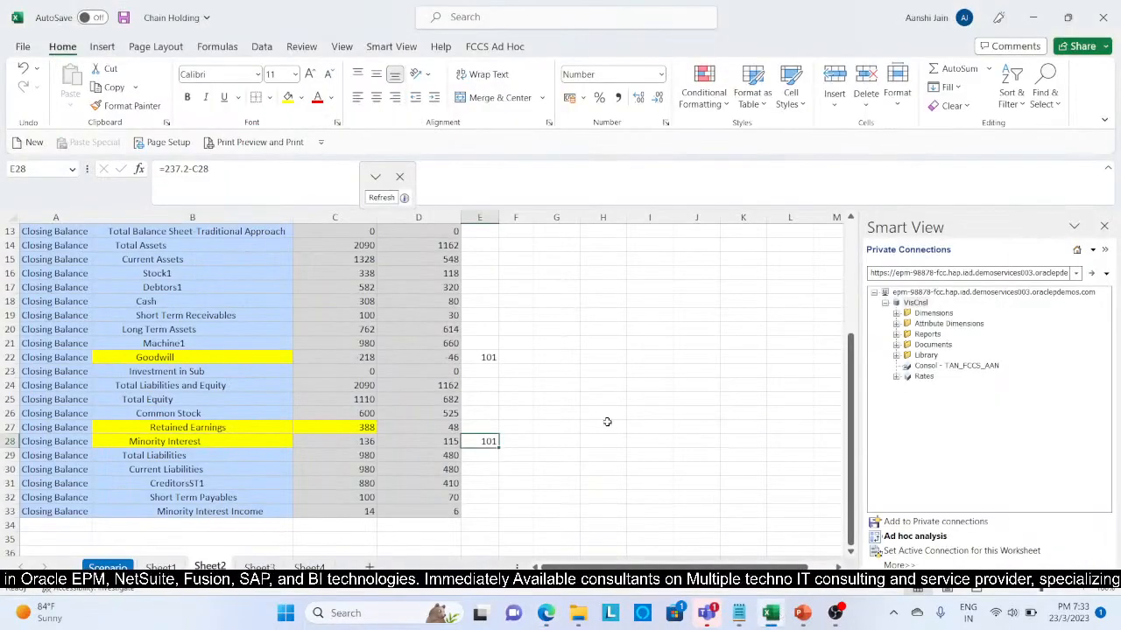
Step: Compare the Consol Entity 2 goodwill and retained earnings in Sheet2 with the manual calculations in Sheet4
click(425, 356)
click(413, 424)
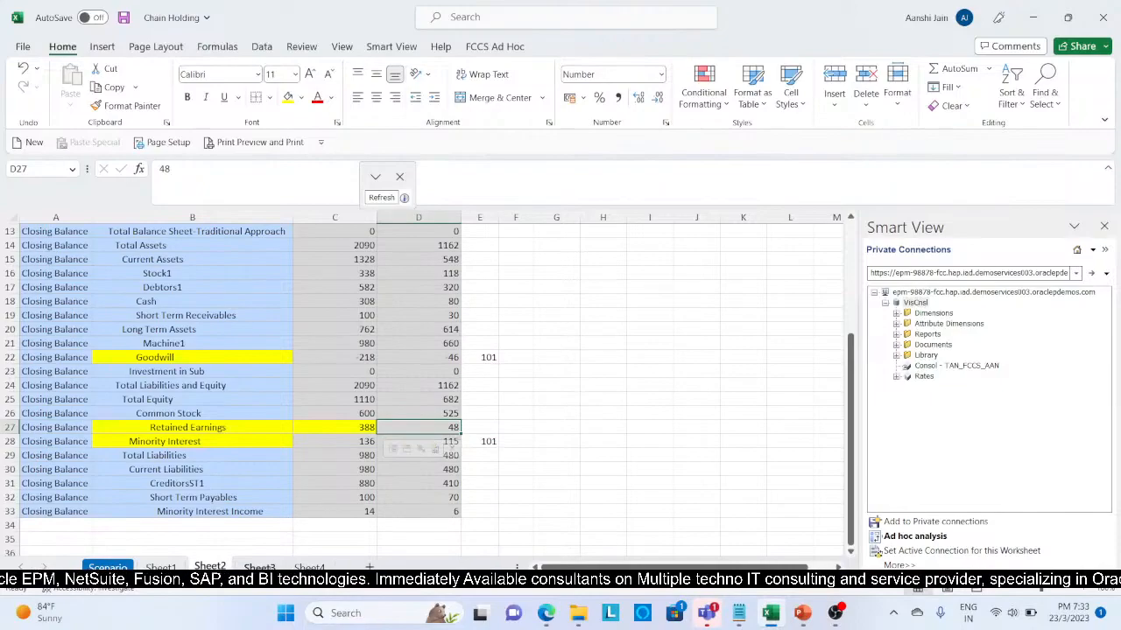
click(309, 566)
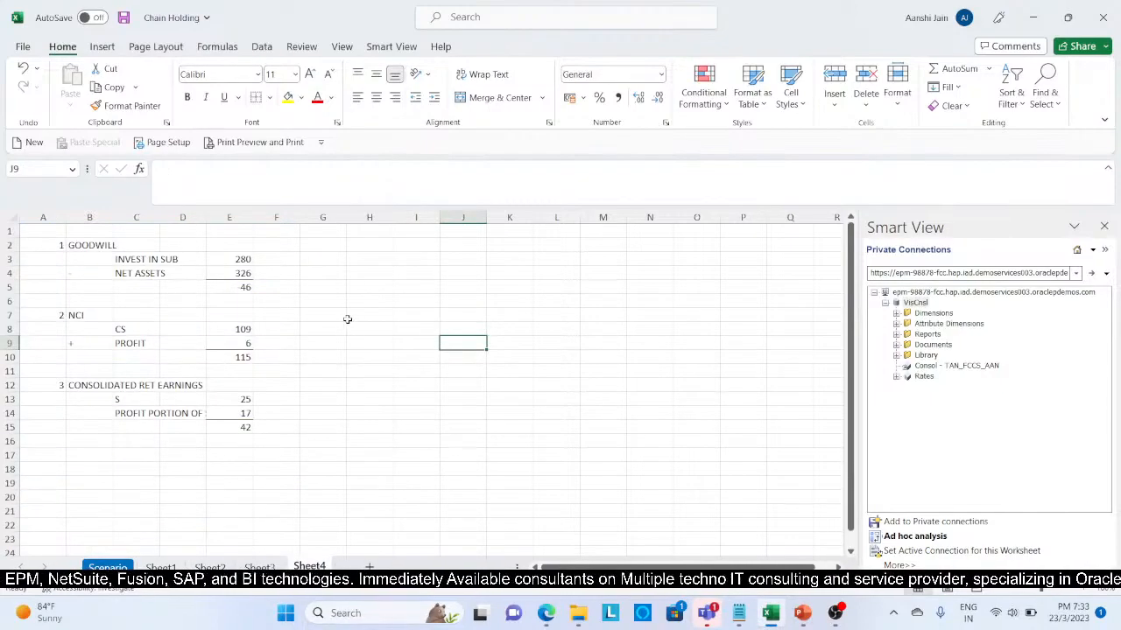
scroll(347, 320, up, 1)
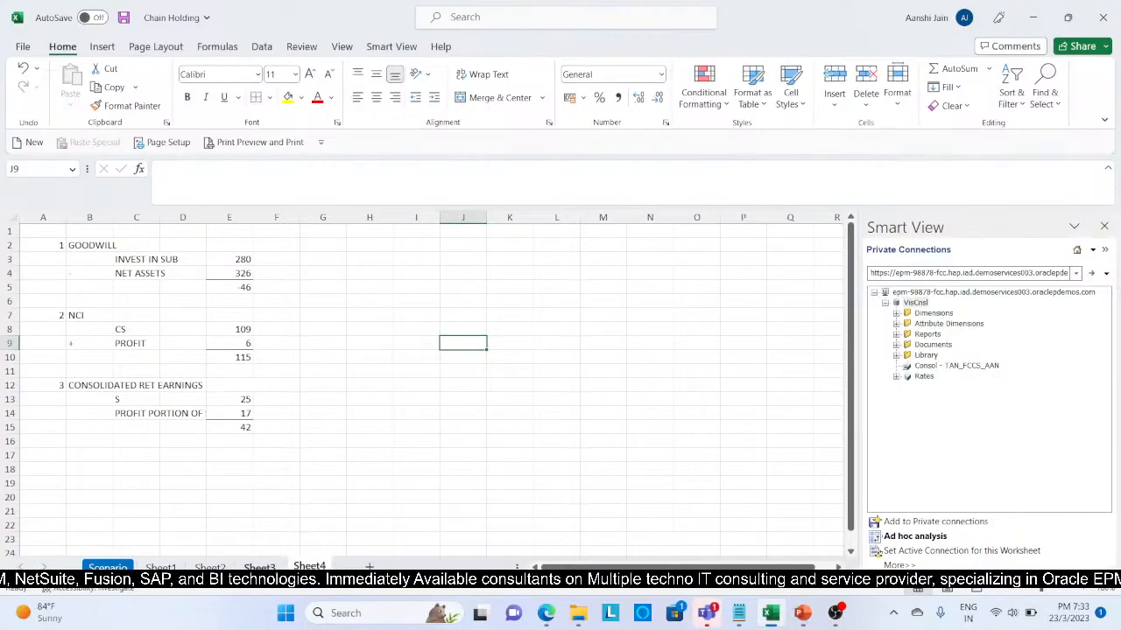
click(209, 566)
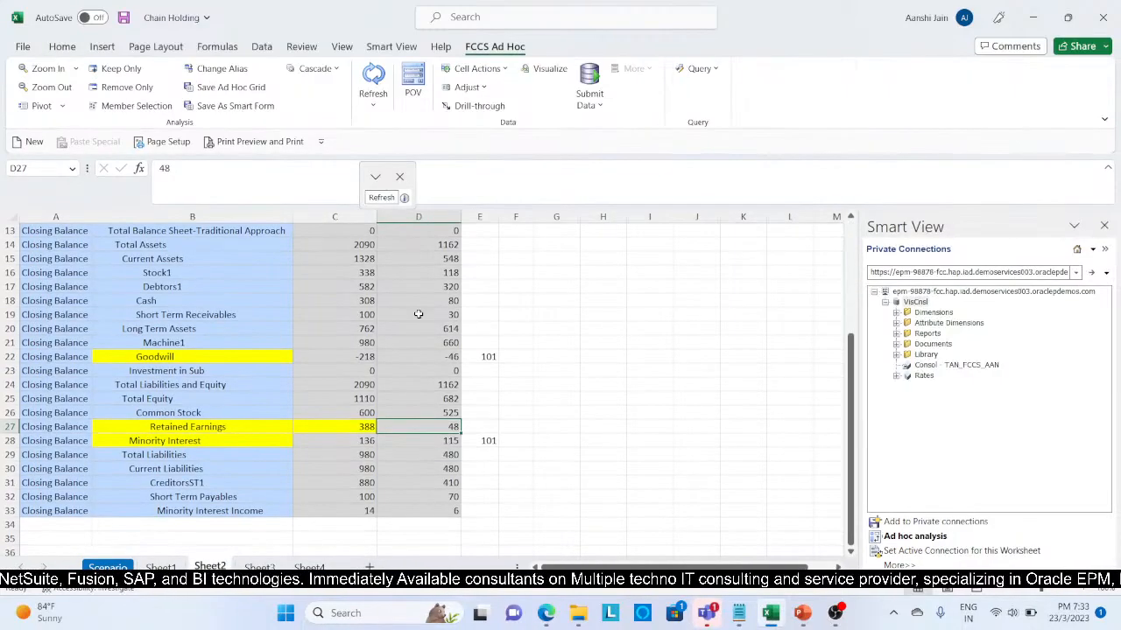
scroll(419, 314, up, 5)
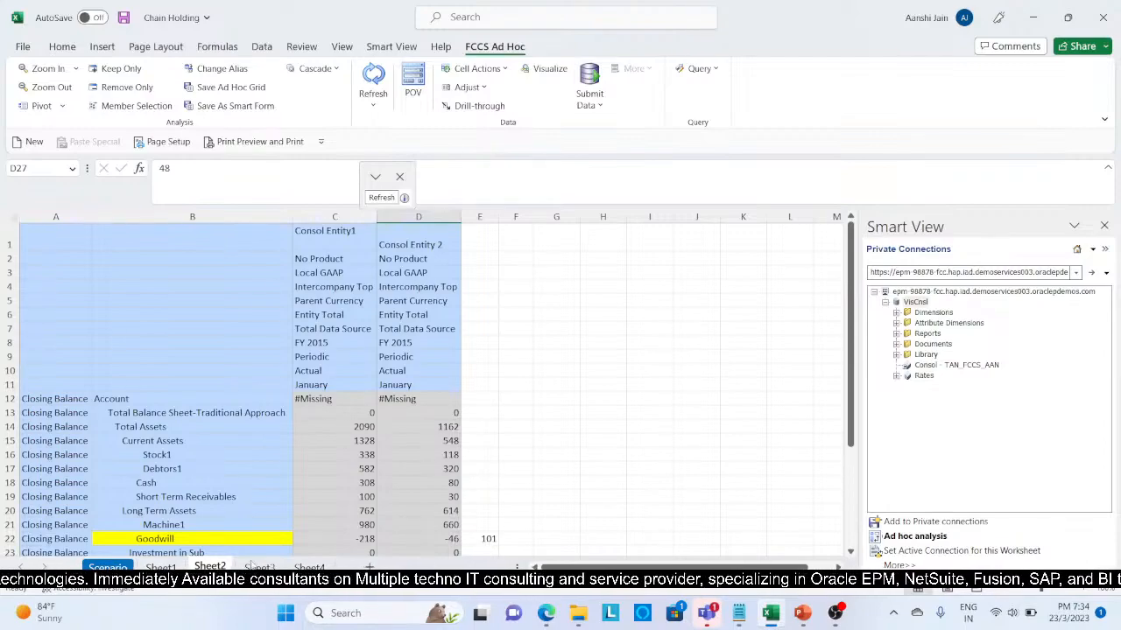
Step: Examine the manual goodwill calculation in Sheet4 cells E3 to E5 against the share capital in Scenario cell G22
click(310, 567)
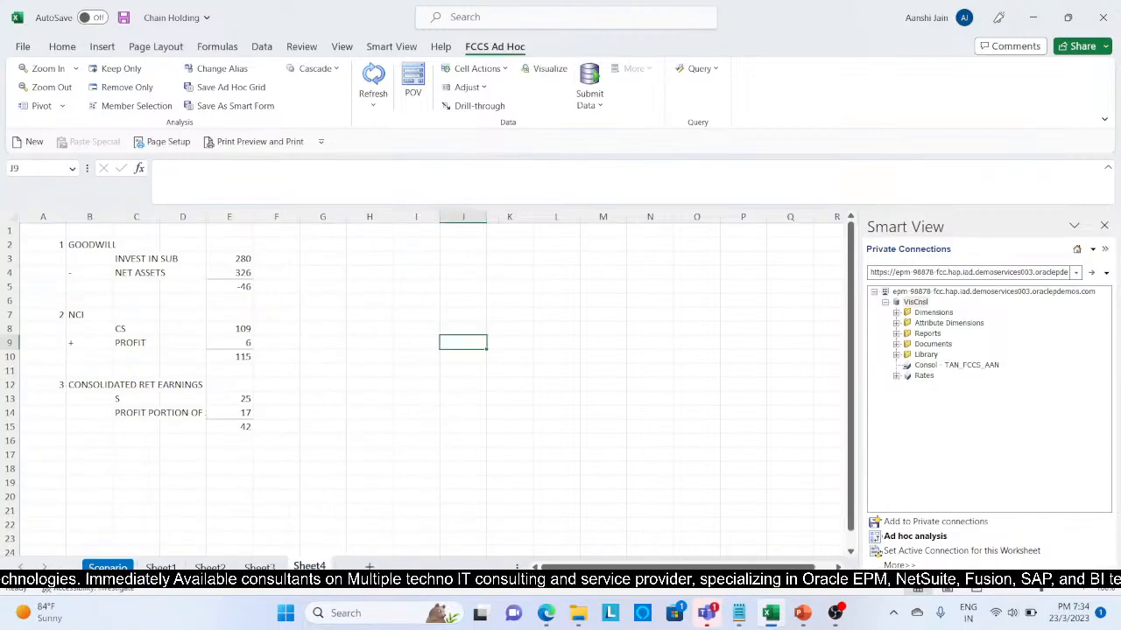
click(237, 258)
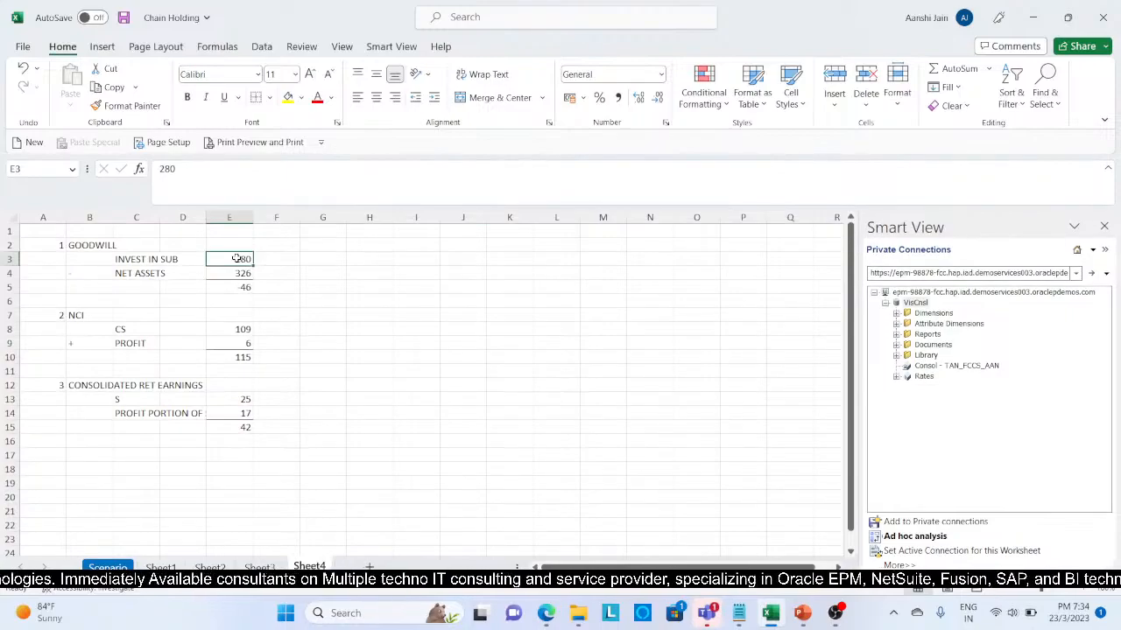
click(107, 568)
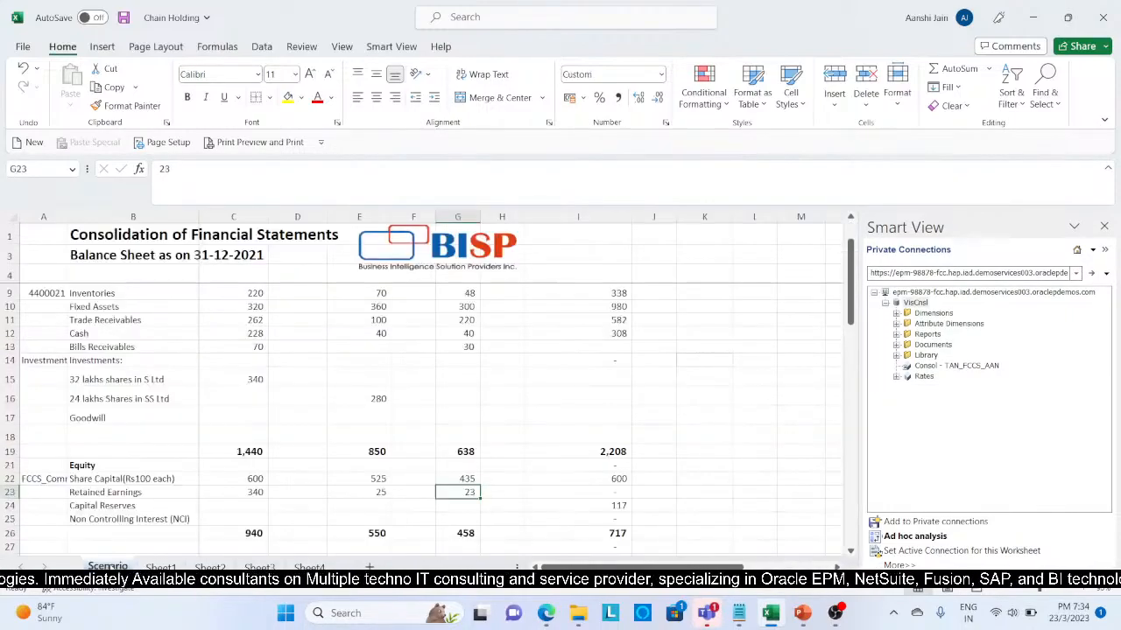
scroll(380, 495, down, 1)
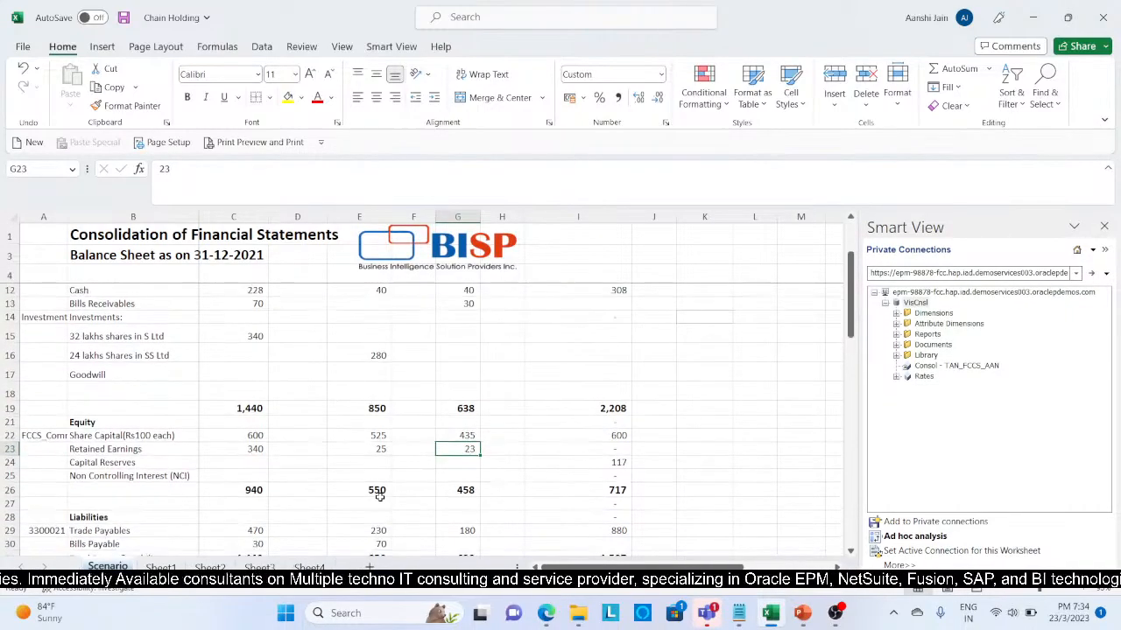
click(452, 435)
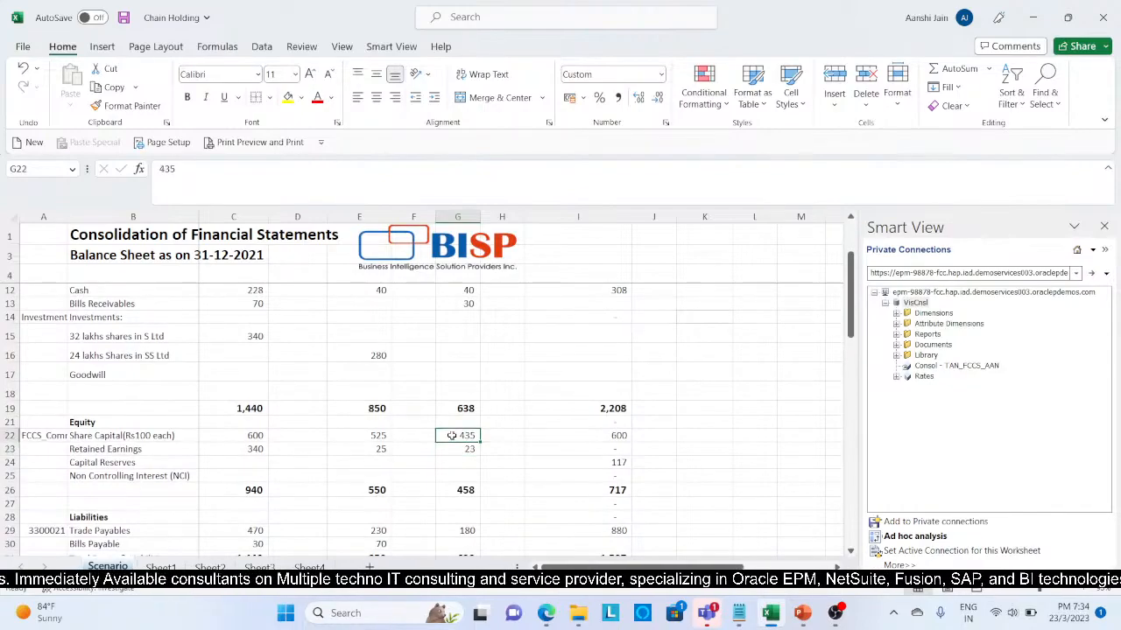
click(310, 567)
click(245, 274)
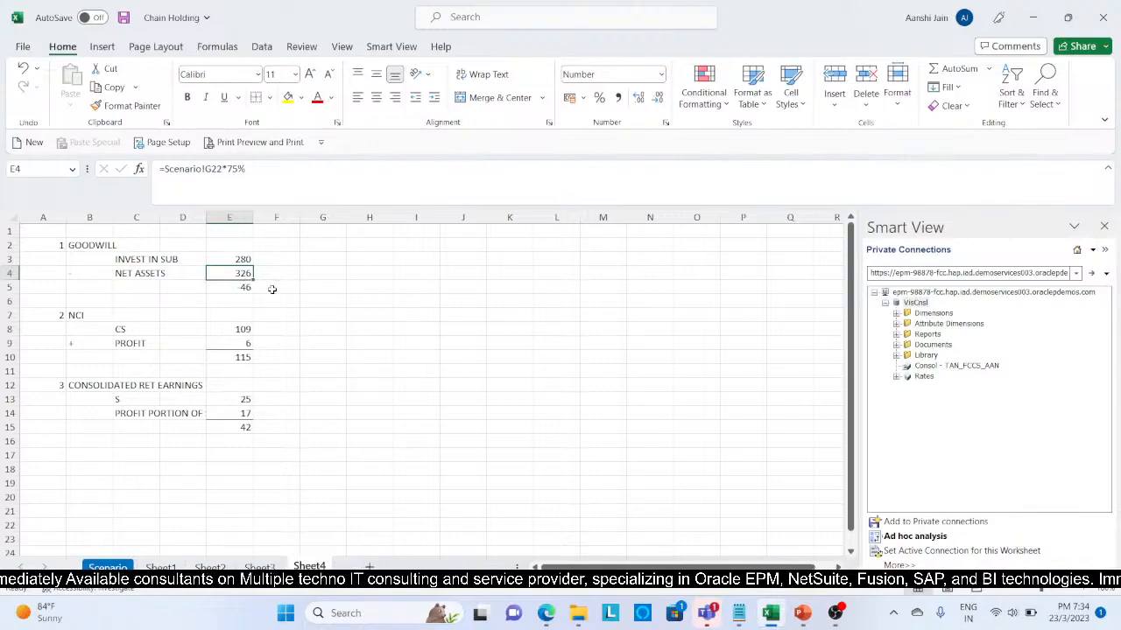
click(271, 289)
click(223, 284)
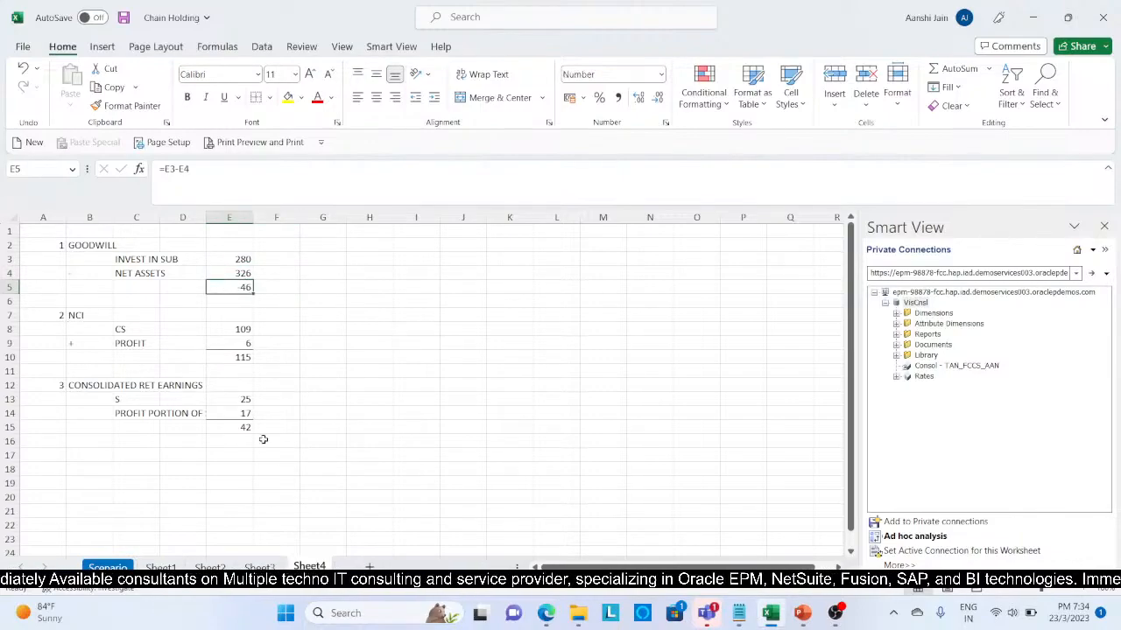
Step: Highlight the Consol Entity 2 Goodwill value in Sheet2 cell D22 with yellow fill
click(213, 567)
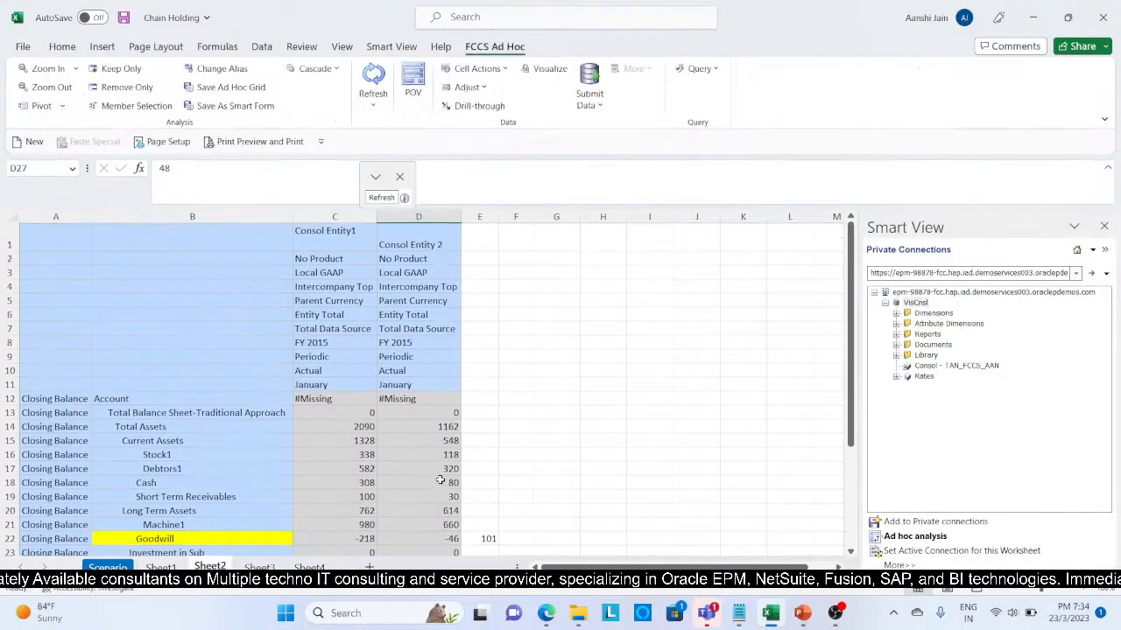
click(424, 535)
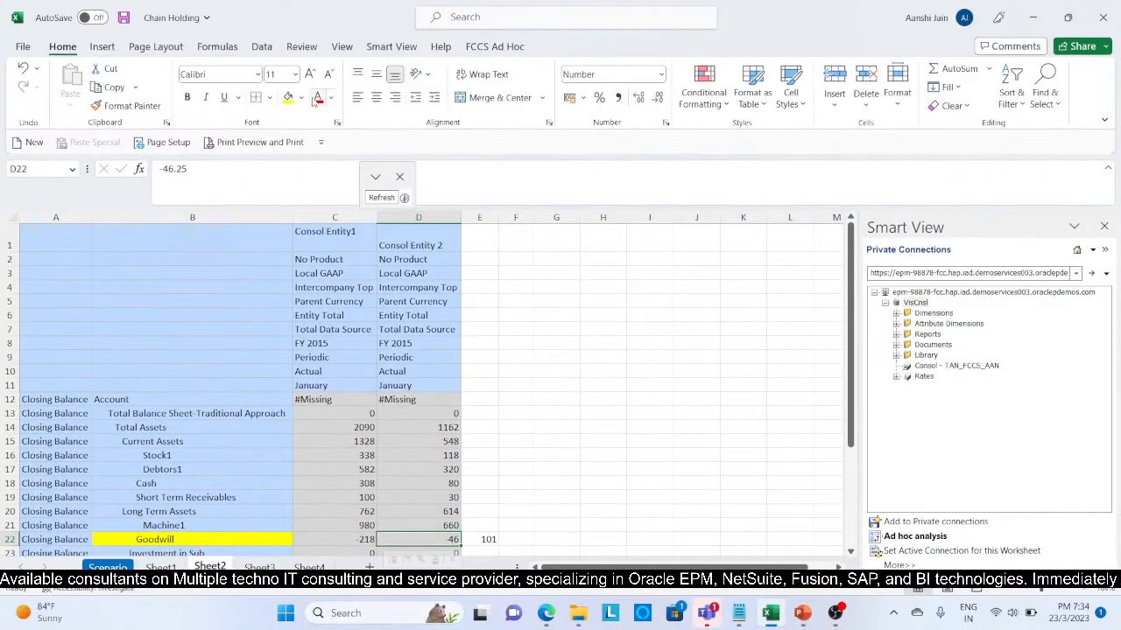
click(288, 97)
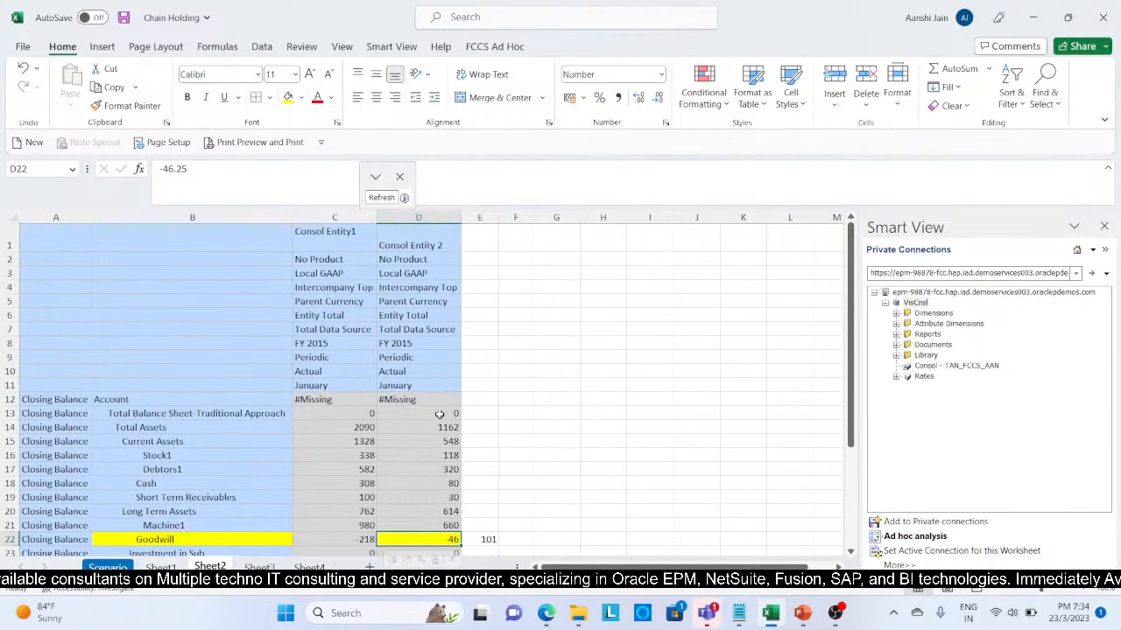
scroll(439, 413, down, 2)
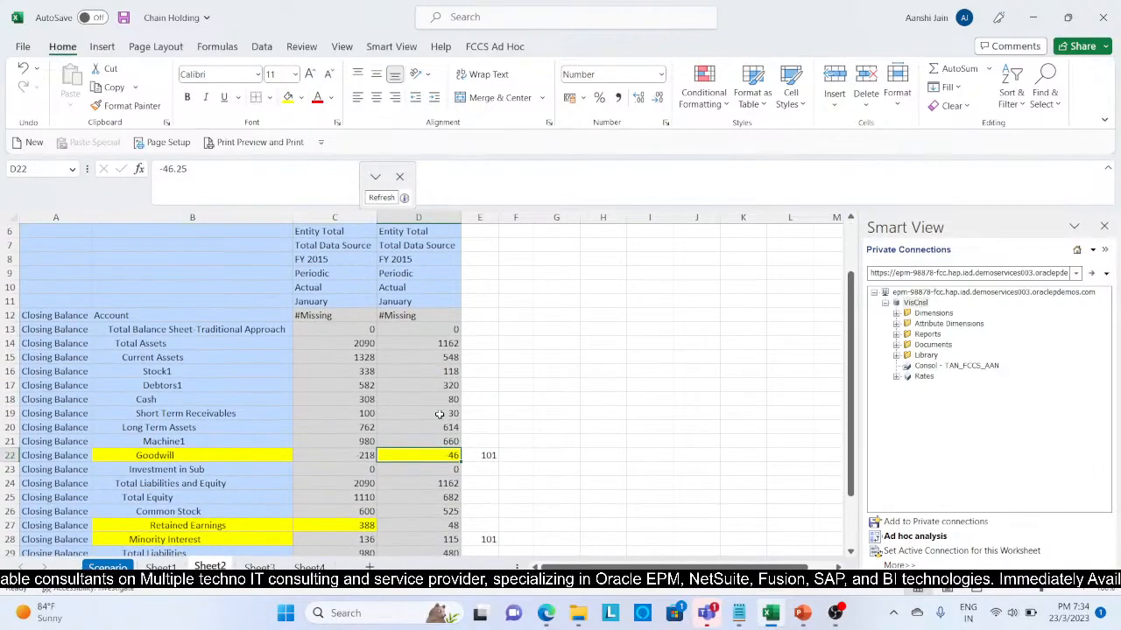
Step: Examine the manual NCI calculation in Sheet4, tracing the CS formula in E8 to the Scenario sheet and checking the total in E10
click(309, 567)
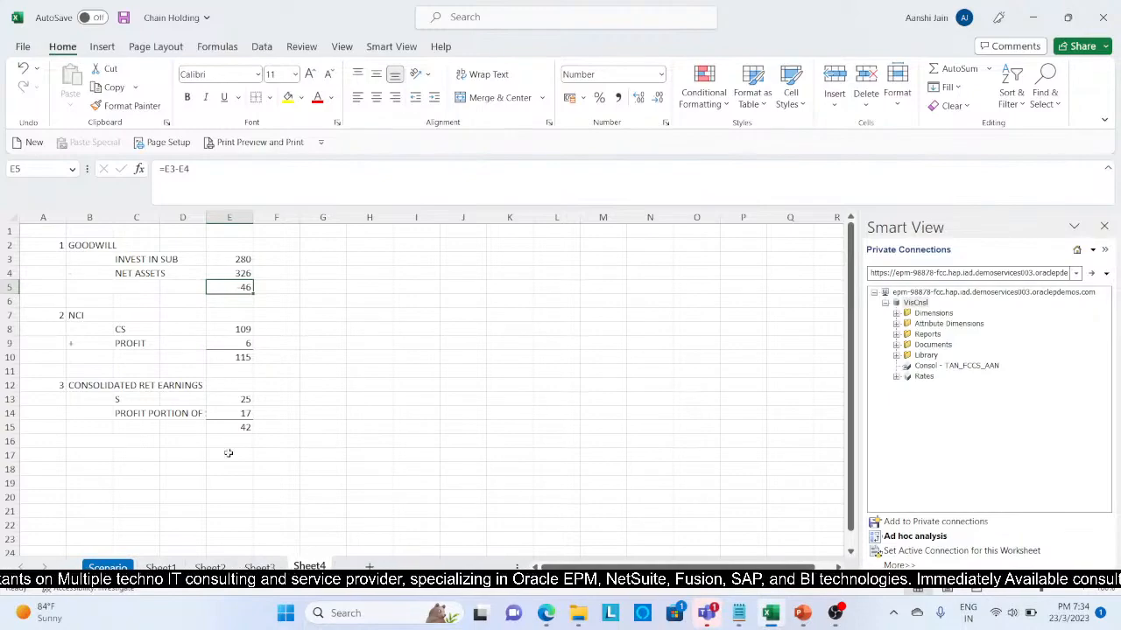
click(107, 567)
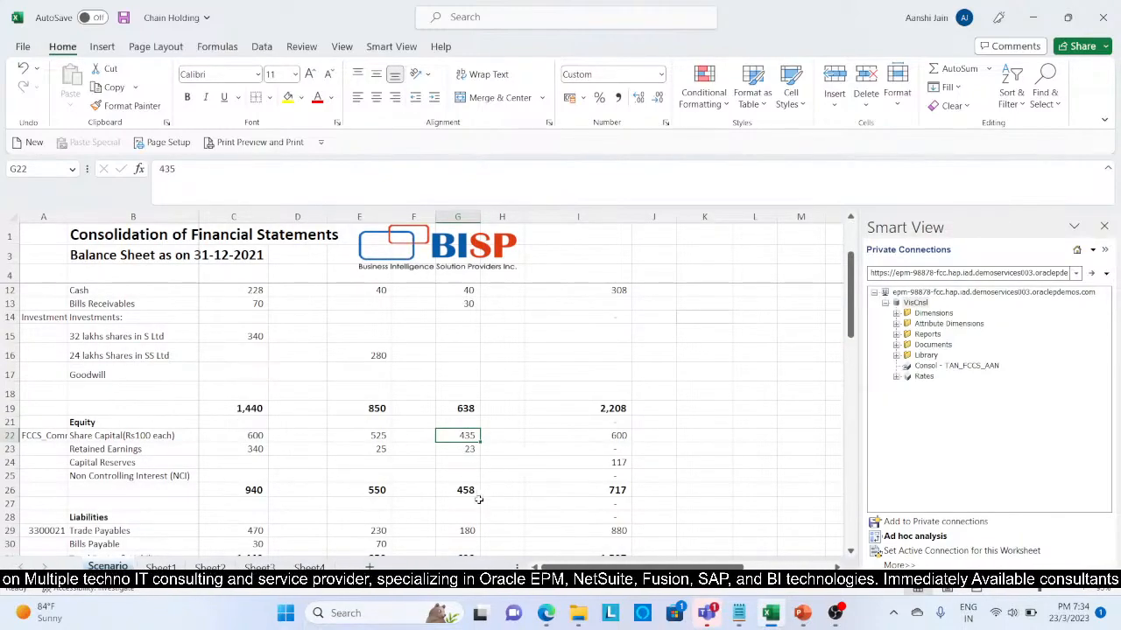
click(310, 567)
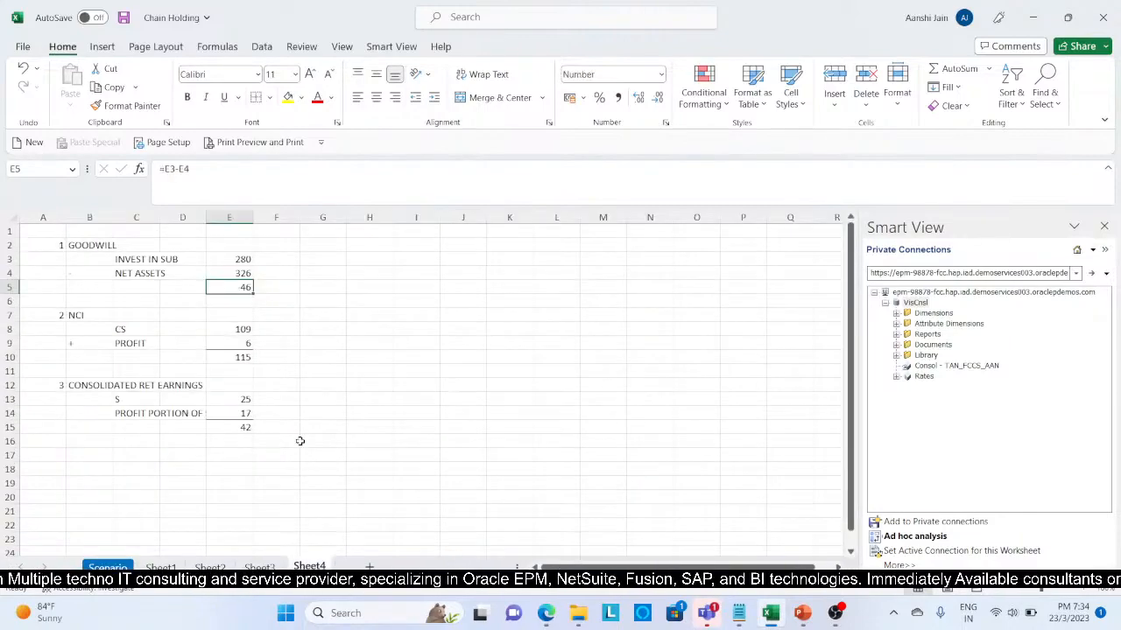
click(246, 328)
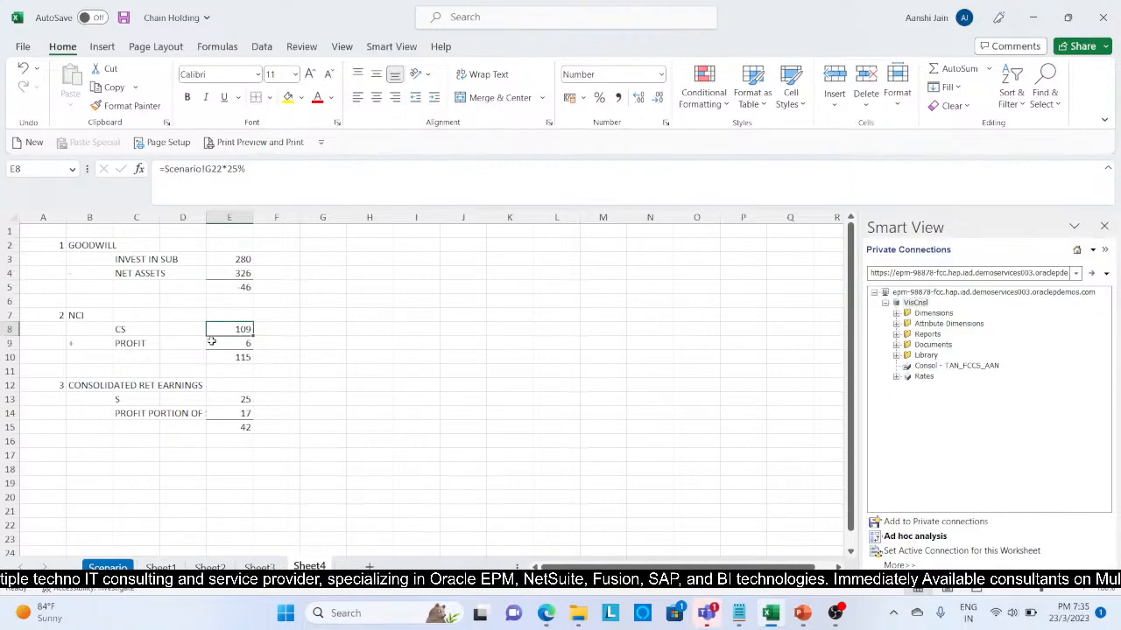
click(107, 567)
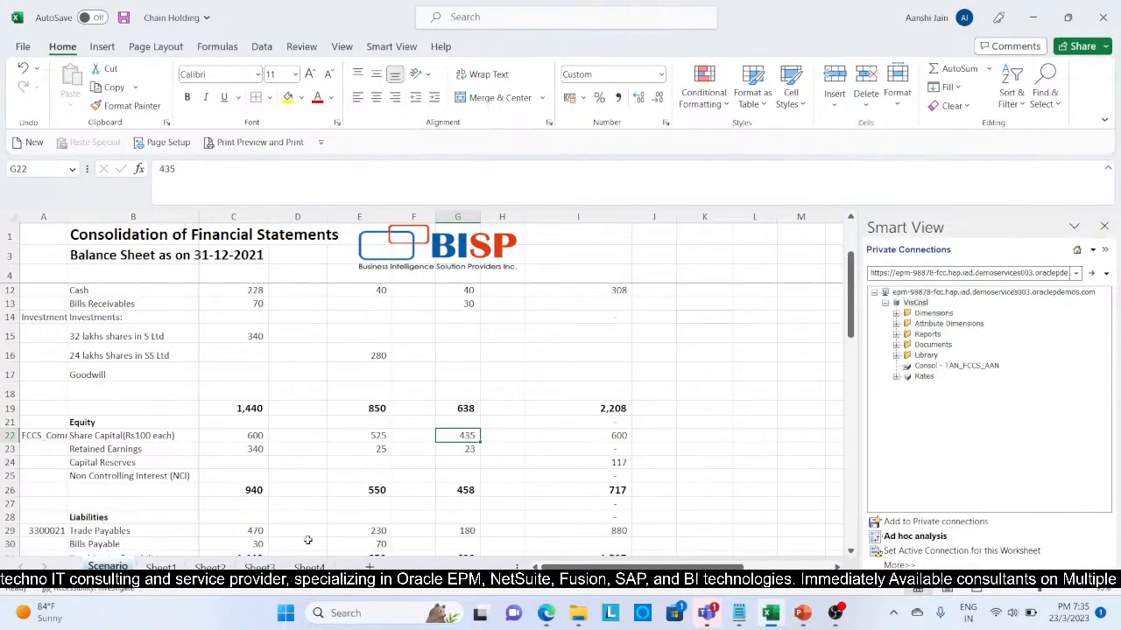
click(309, 567)
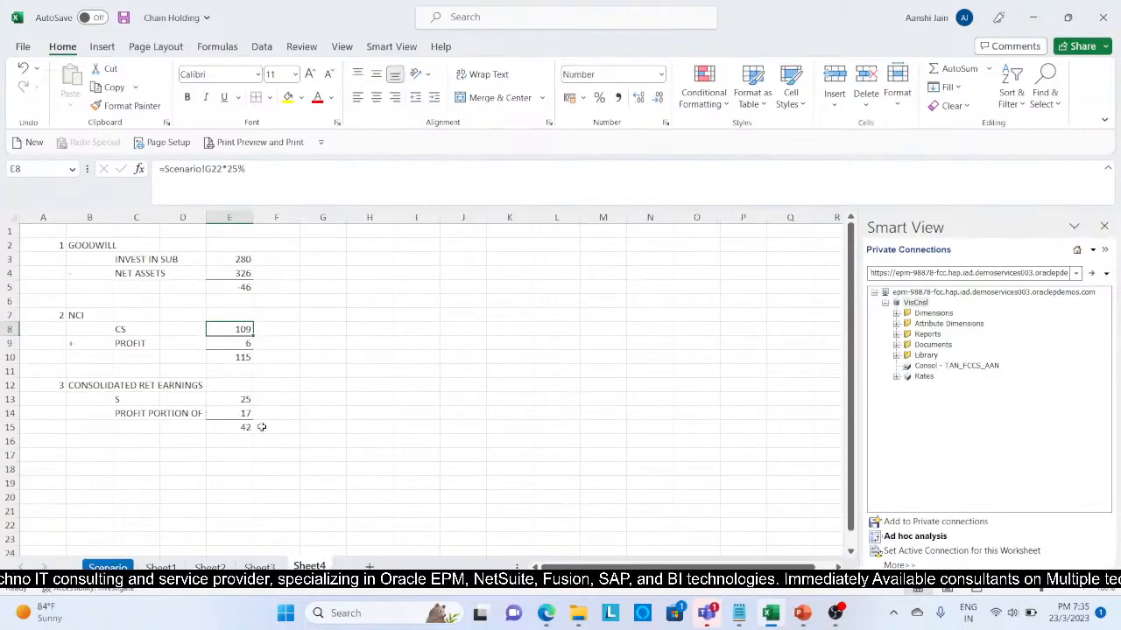
click(228, 357)
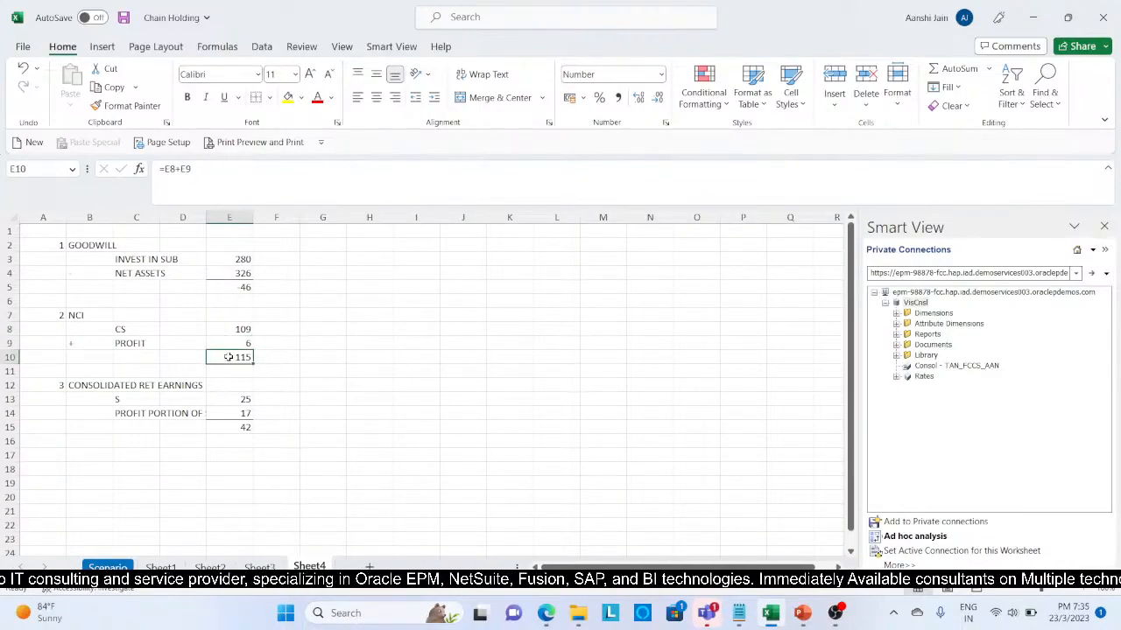
Step: Highlight the Consol Entity 2 Minority Interest value in Sheet2 cell D28 with yellow fill
click(210, 567)
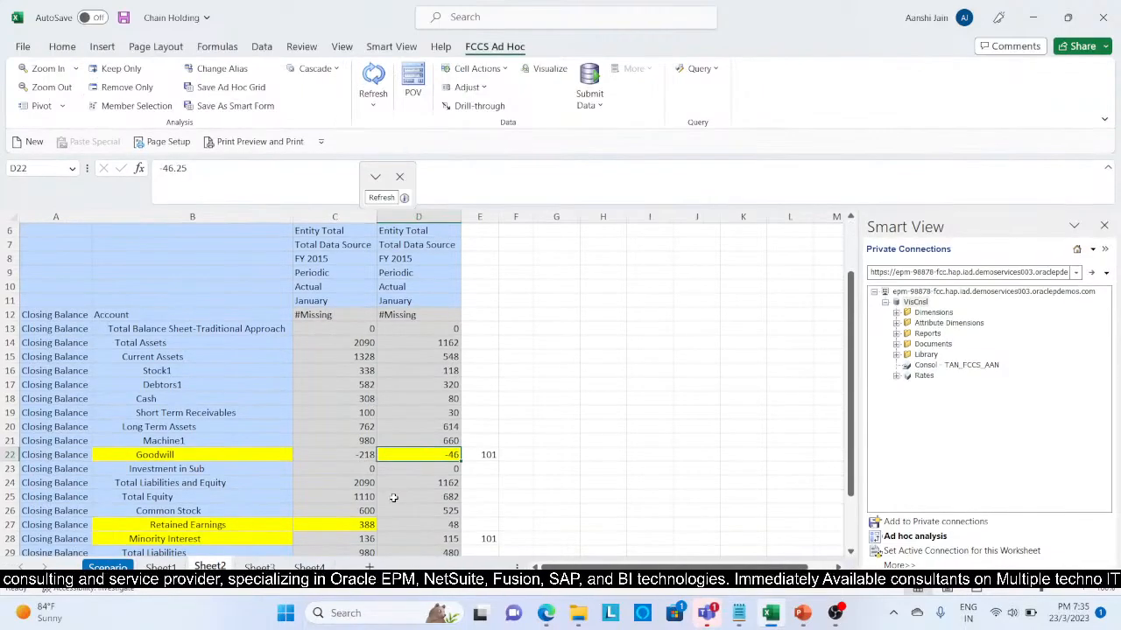
scroll(393, 497, down, 1)
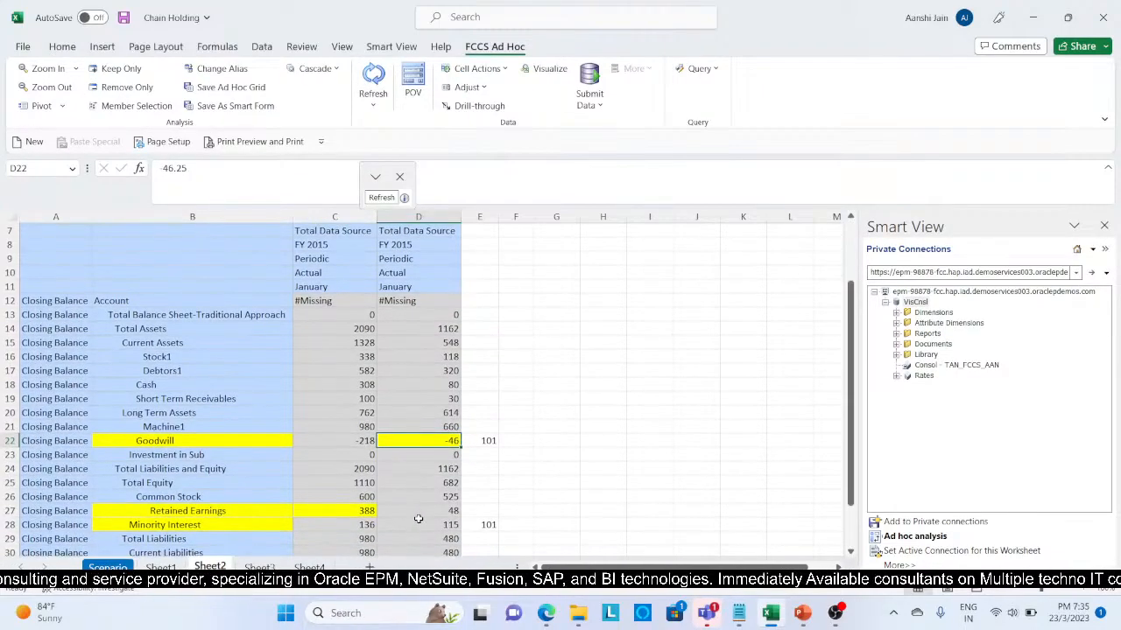
click(417, 523)
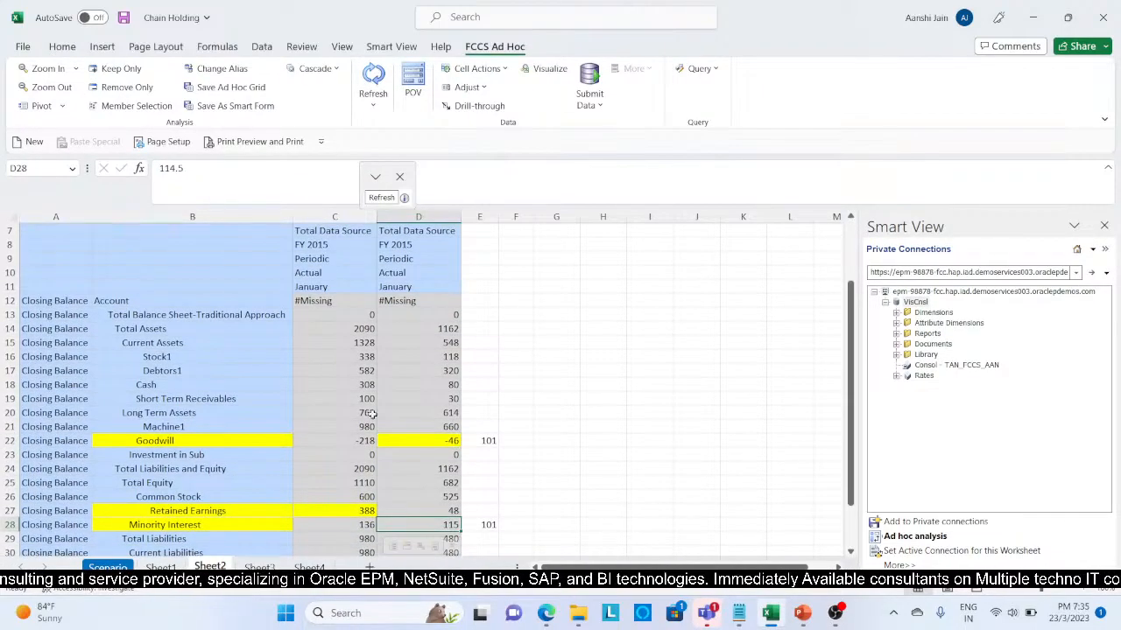
click(62, 47)
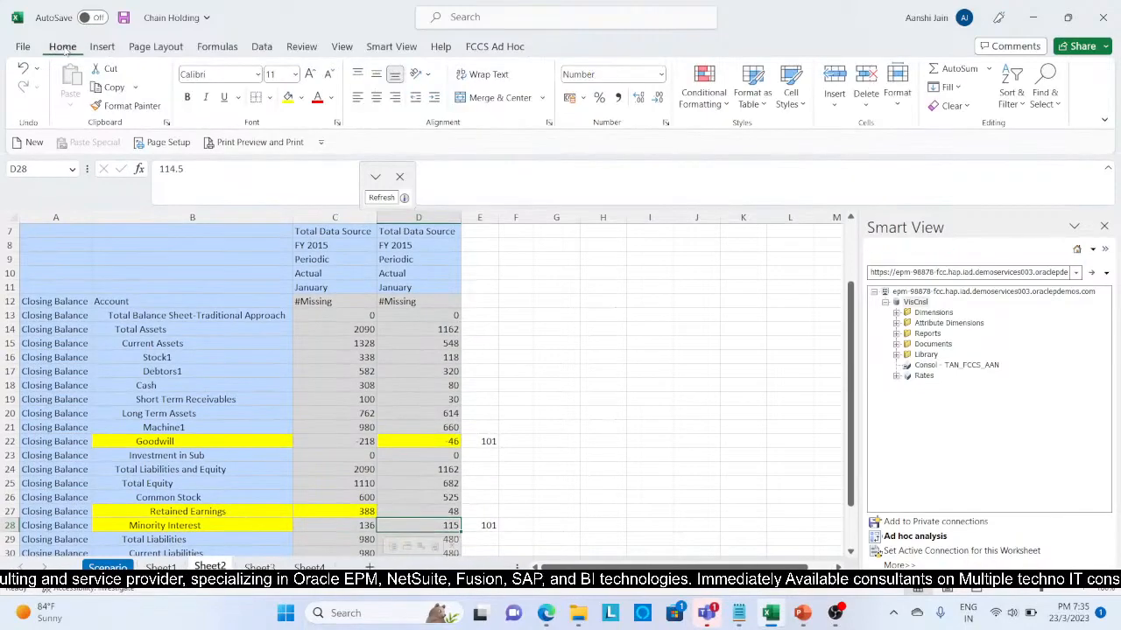
click(287, 98)
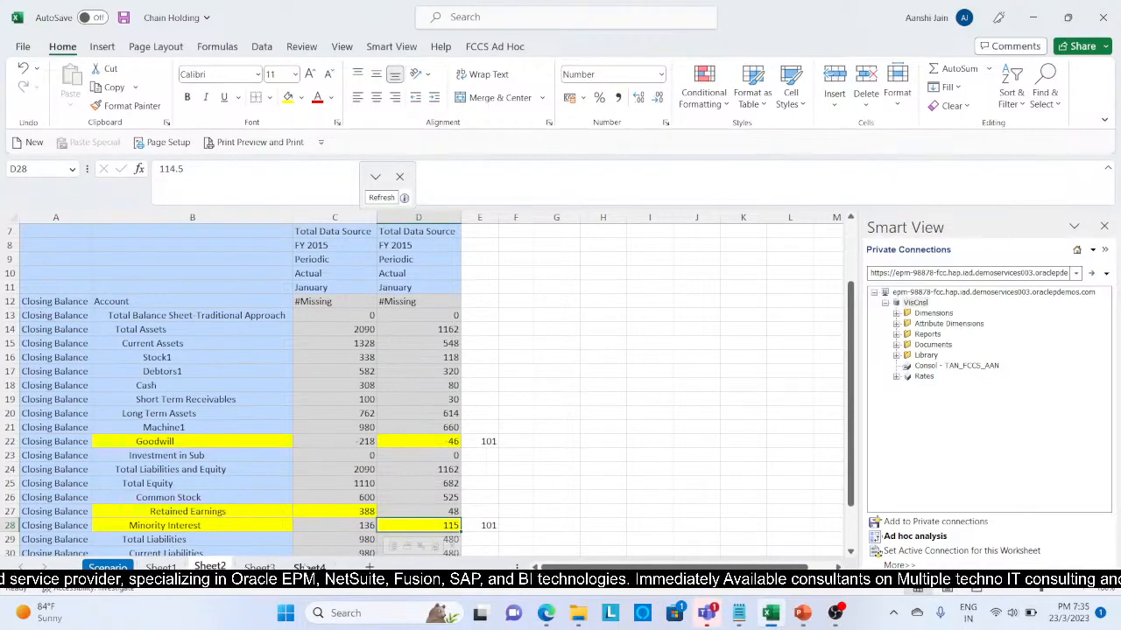
Step: Examine the S retained earnings reference in Sheet4 cell E13 against the Retained Earnings row in the Scenario sheet
click(308, 567)
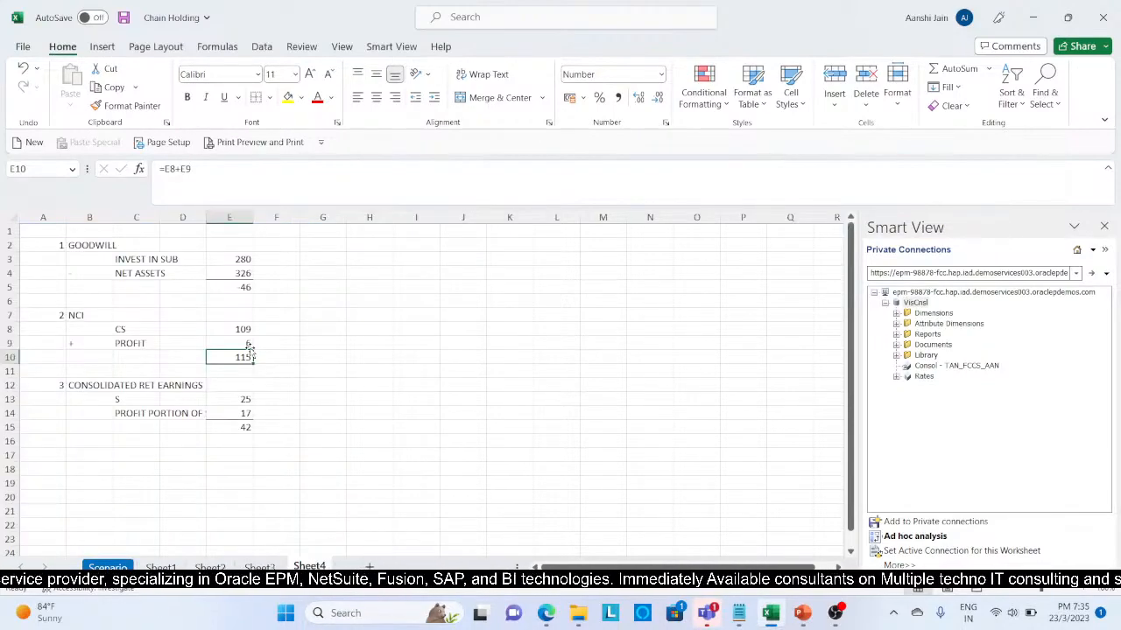
click(243, 399)
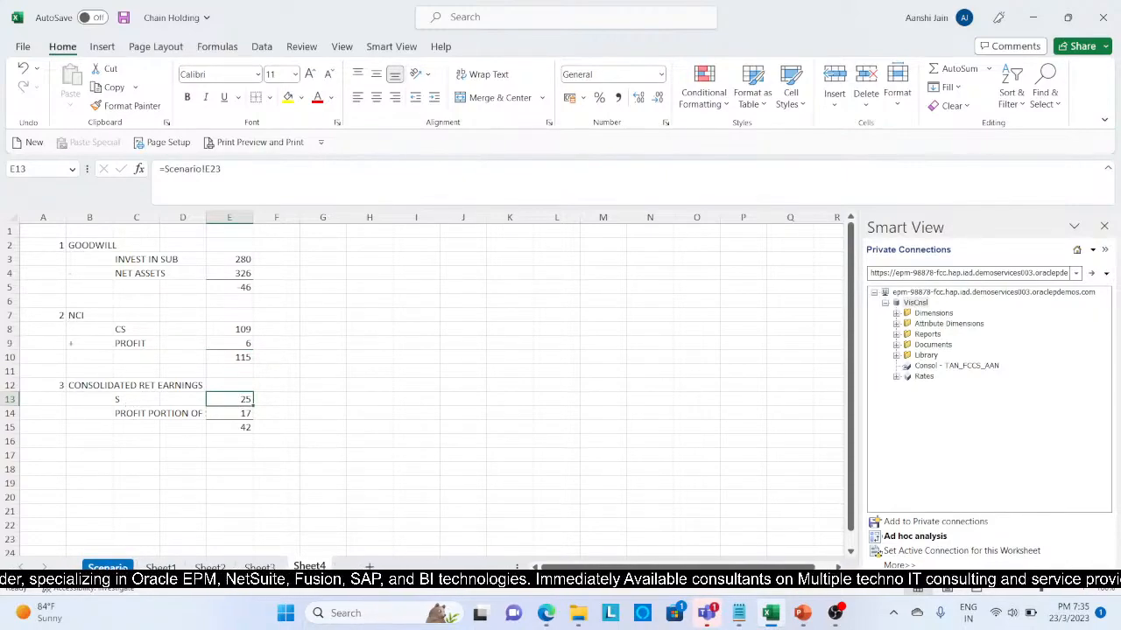
click(108, 566)
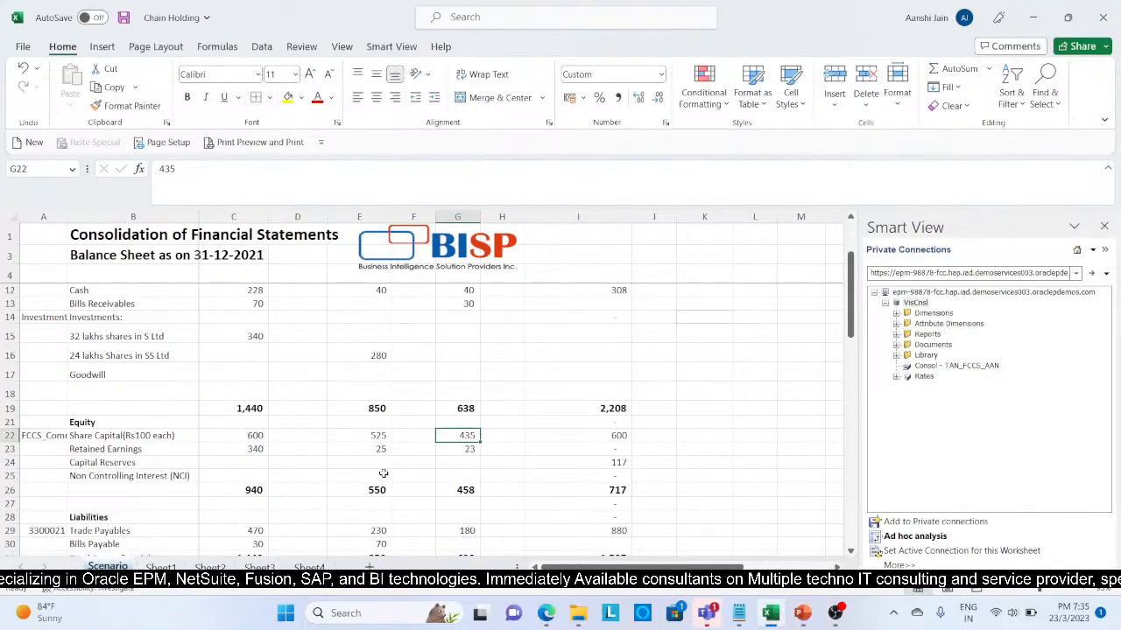
click(309, 567)
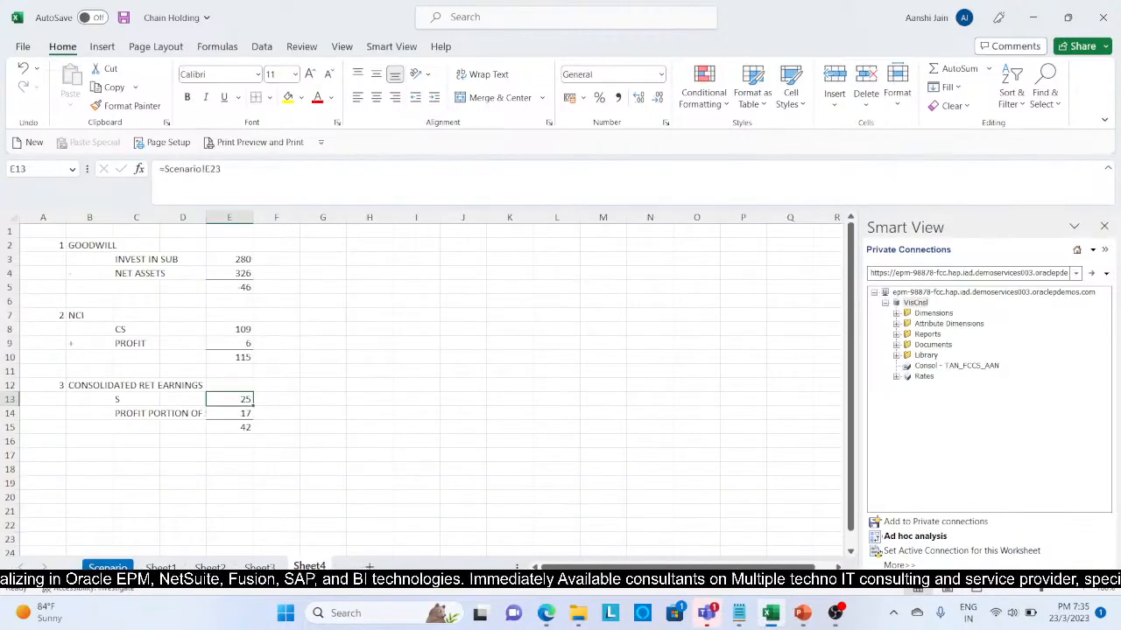
click(109, 568)
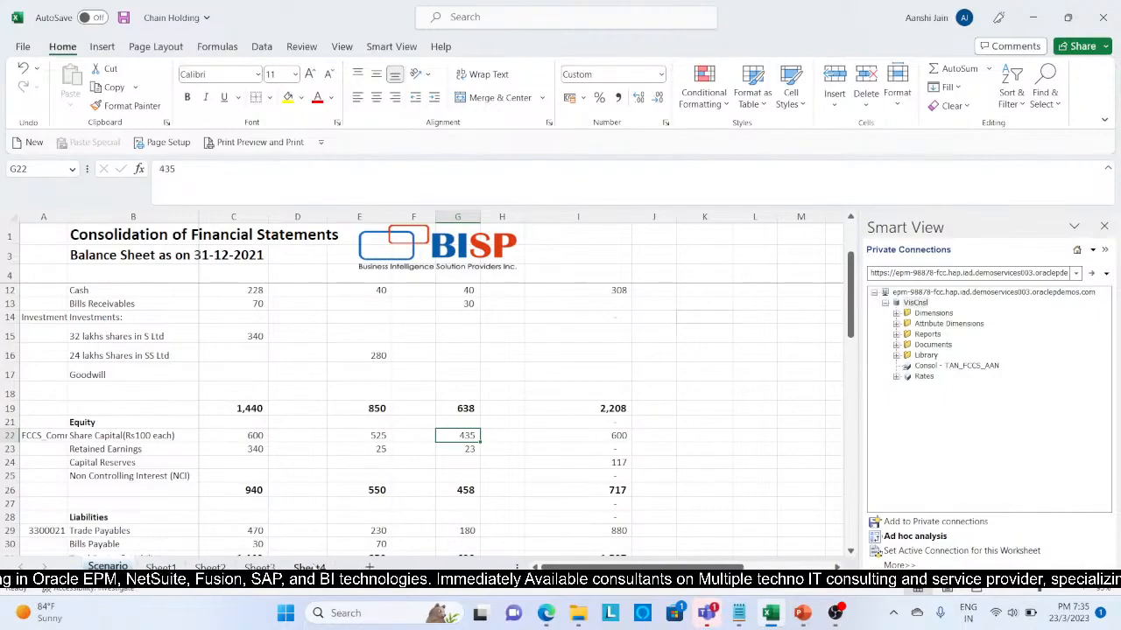
click(309, 567)
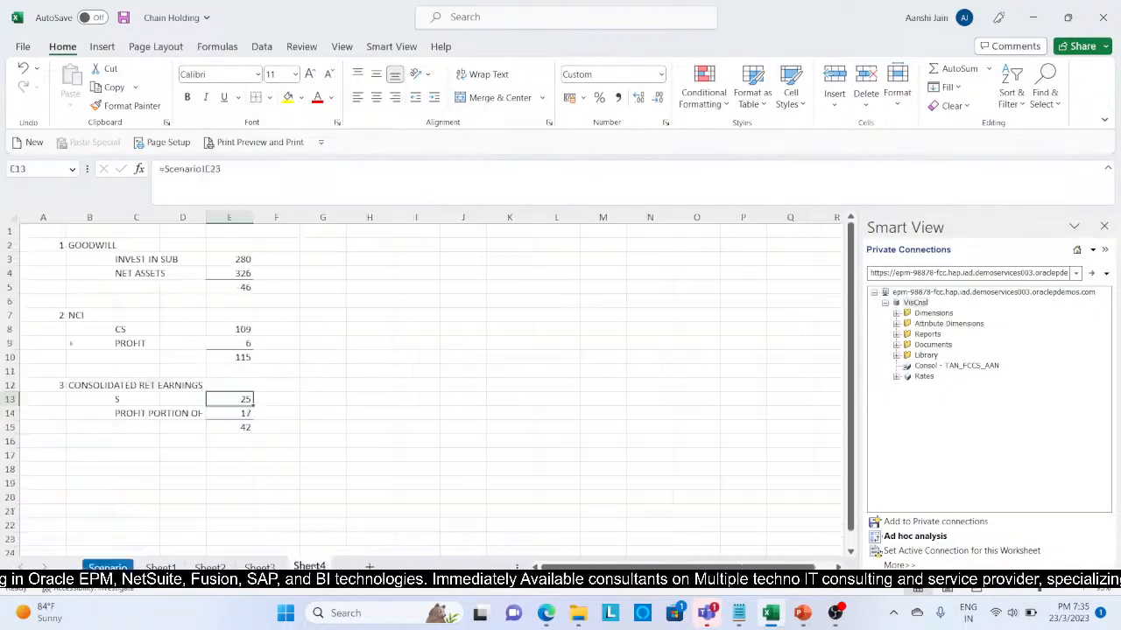
Step: Edit the profit portion formula =Scenario!G23*75% in Sheet4 cell E14 so that it evaluates to 22
click(221, 412)
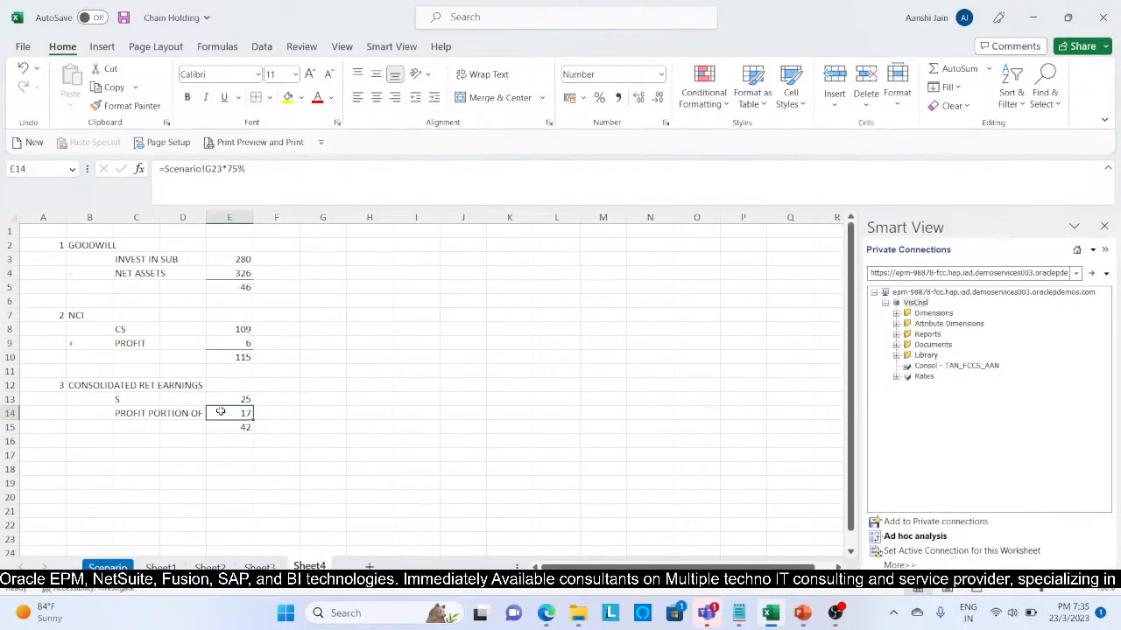
click(280, 173)
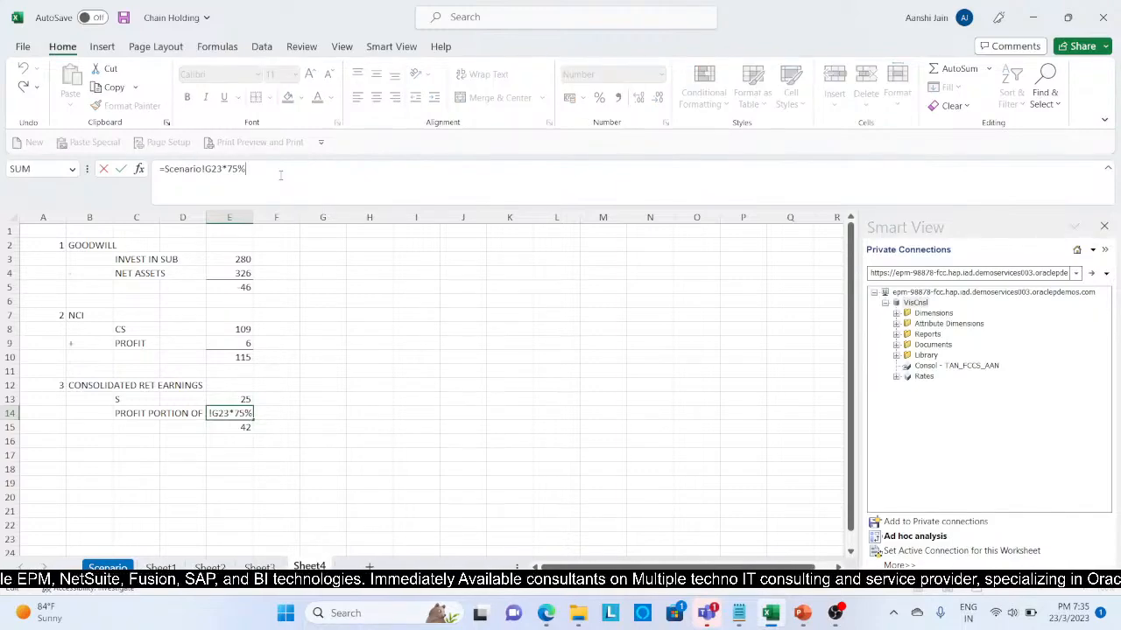
text(+)
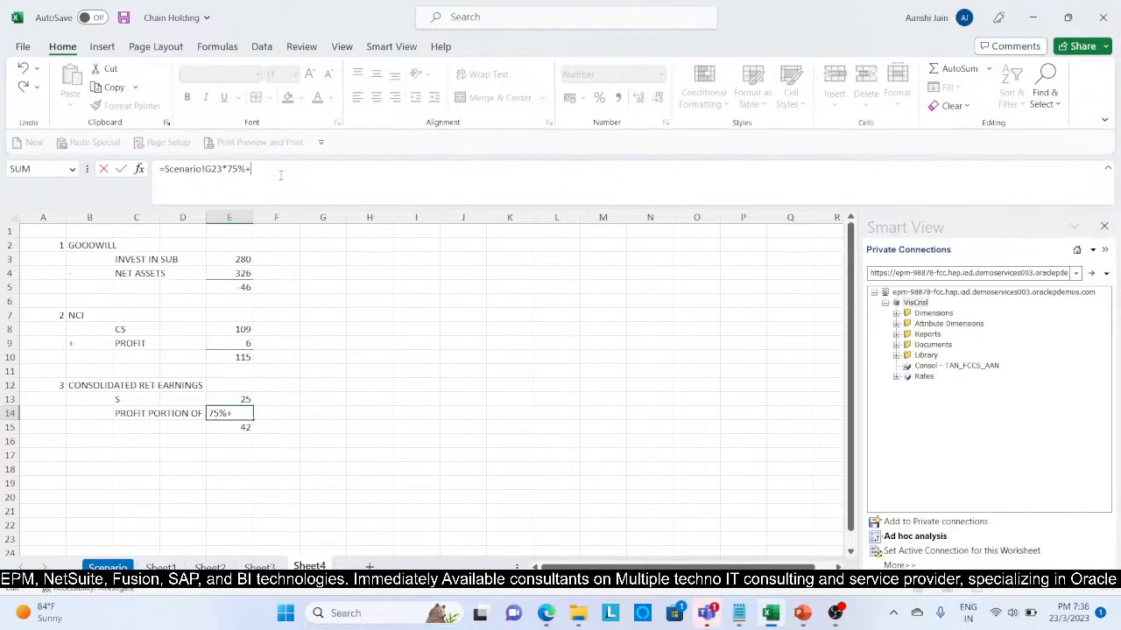
key(BackSpace)
key(Return)
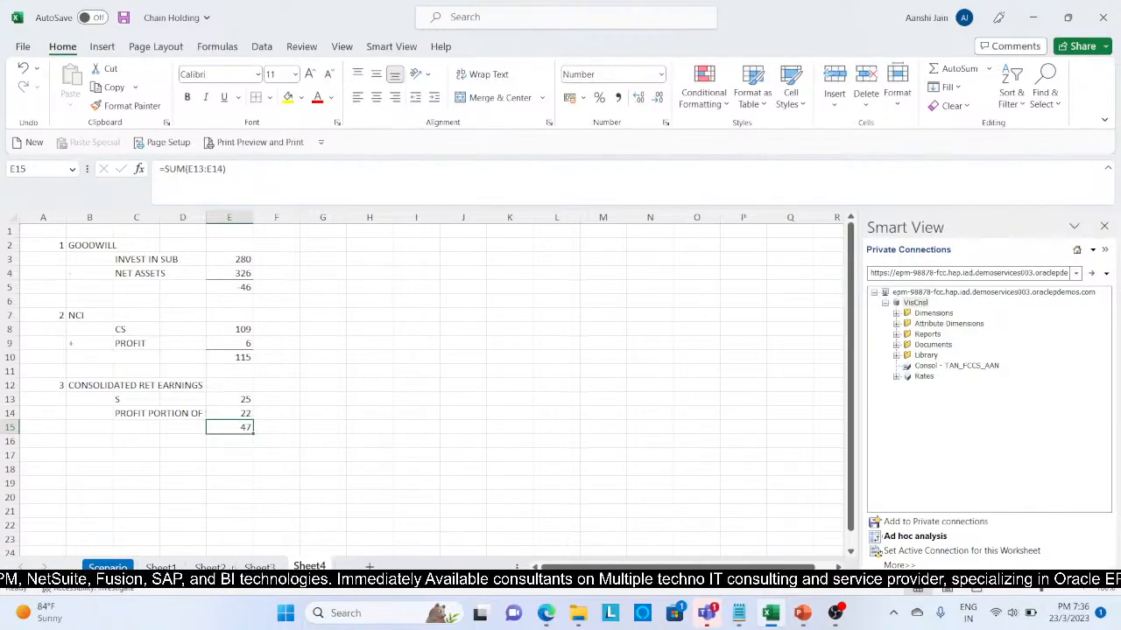
Step: Highlight the Consol Entity 2 Retained Earnings value in Sheet2 cell D27 with yellow fill
click(210, 568)
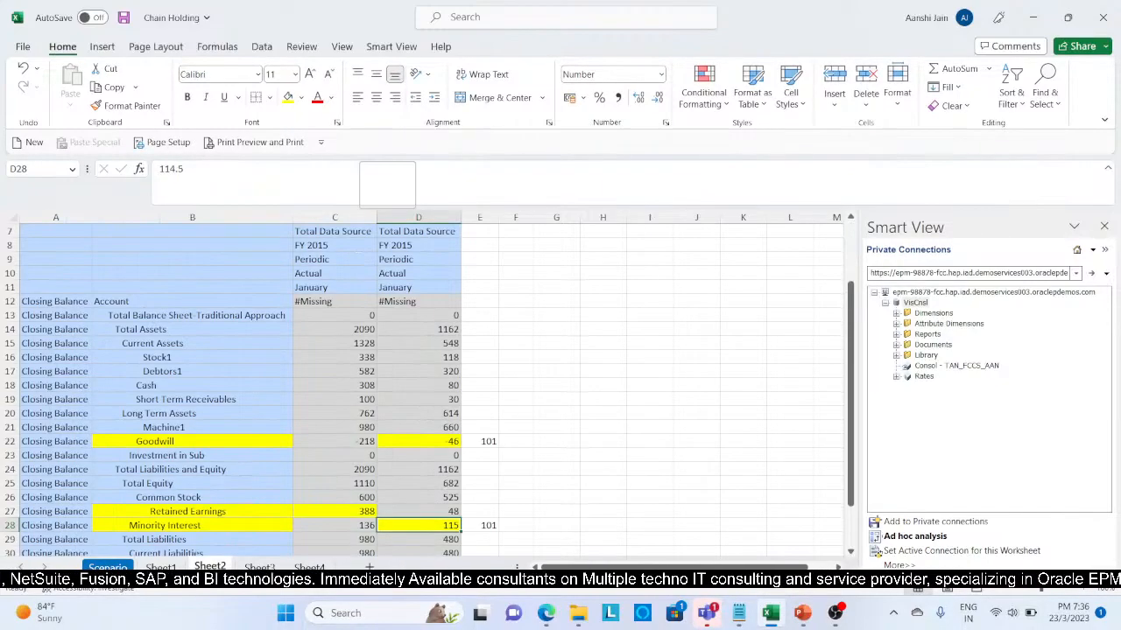
click(420, 509)
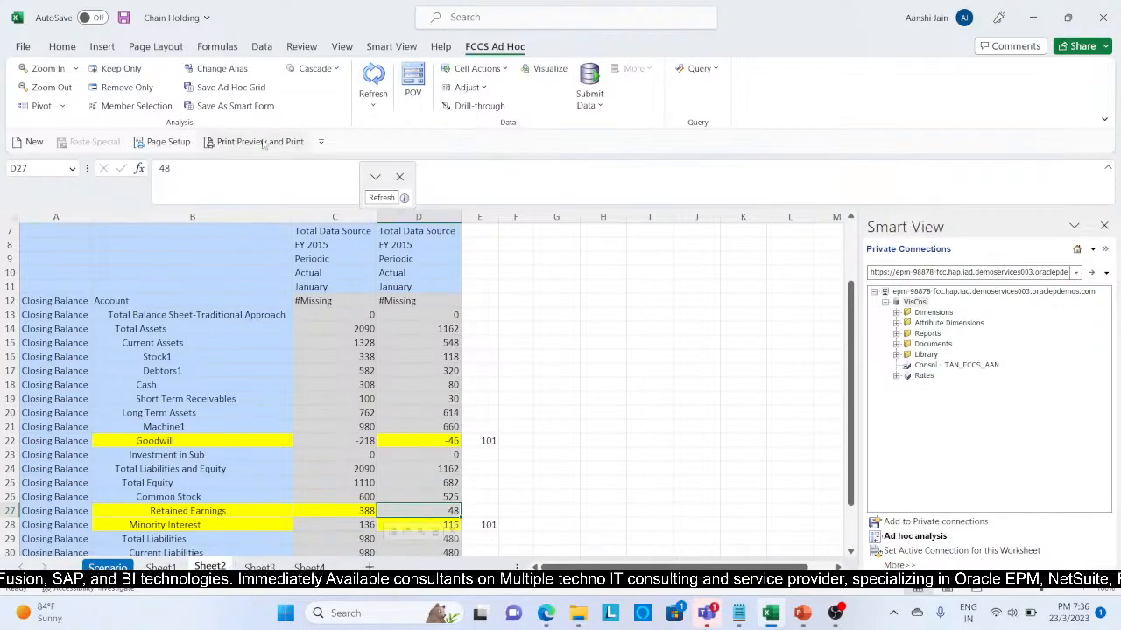
click(56, 47)
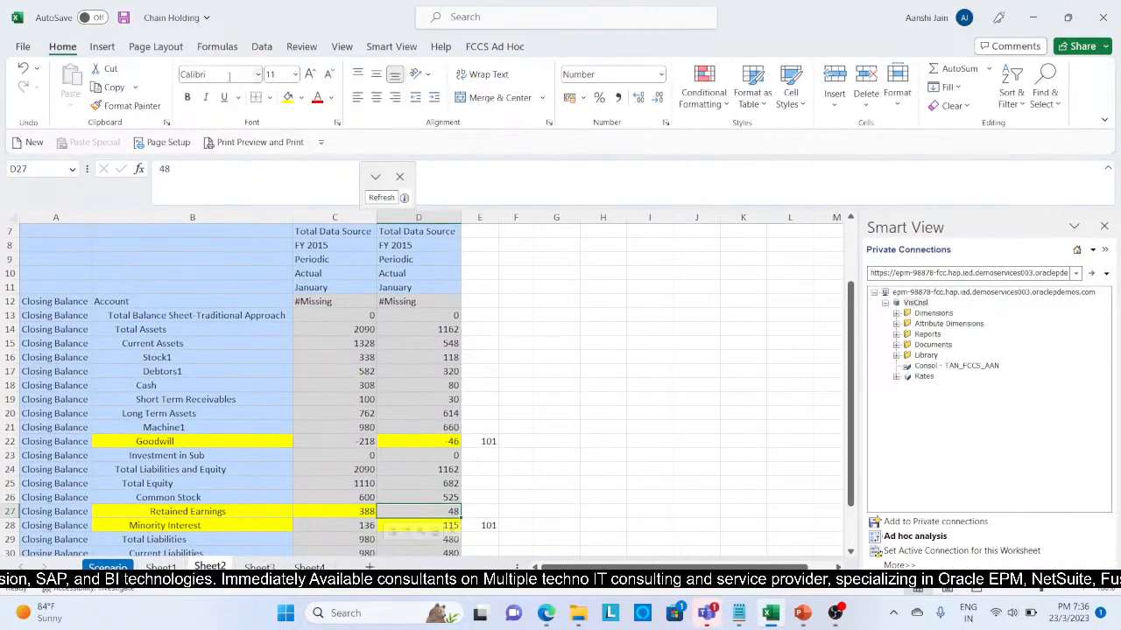
click(287, 97)
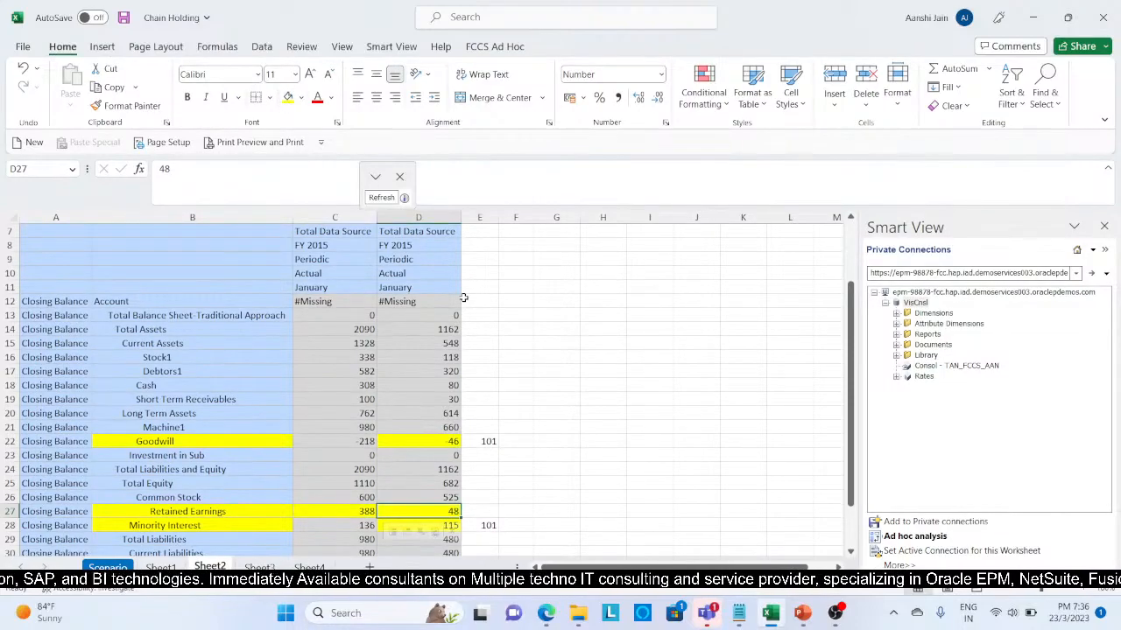
click(520, 414)
scroll(522, 416, down, 1)
scroll(523, 416, down, 2)
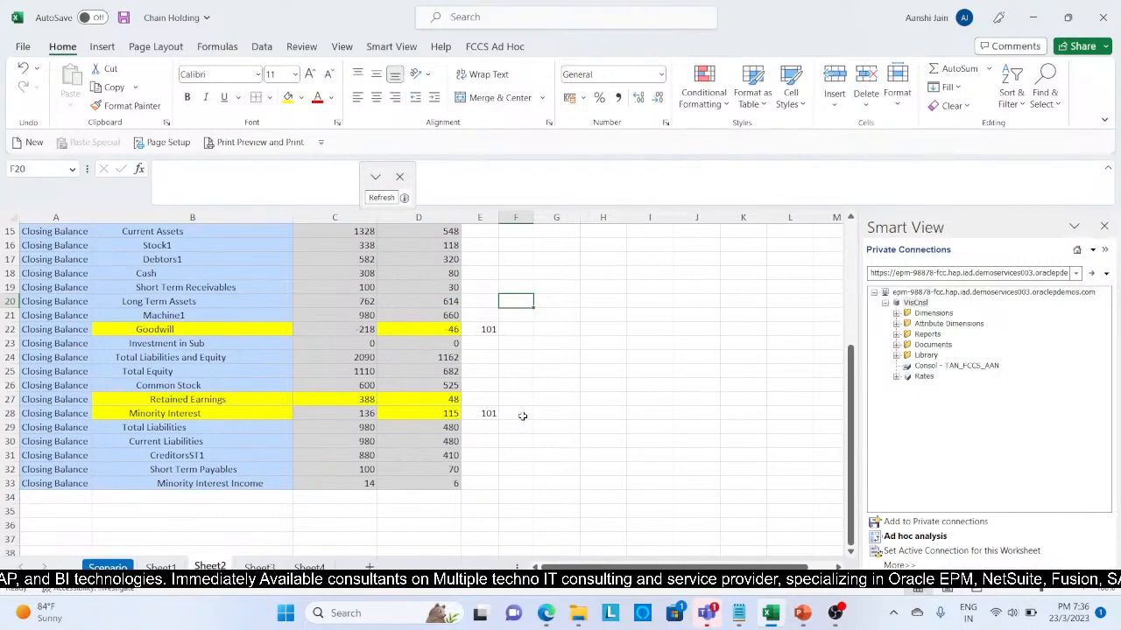
Step: Switch to the Equity Pickup presentation in PowerPoint and show the closing Thank You slide
click(802, 617)
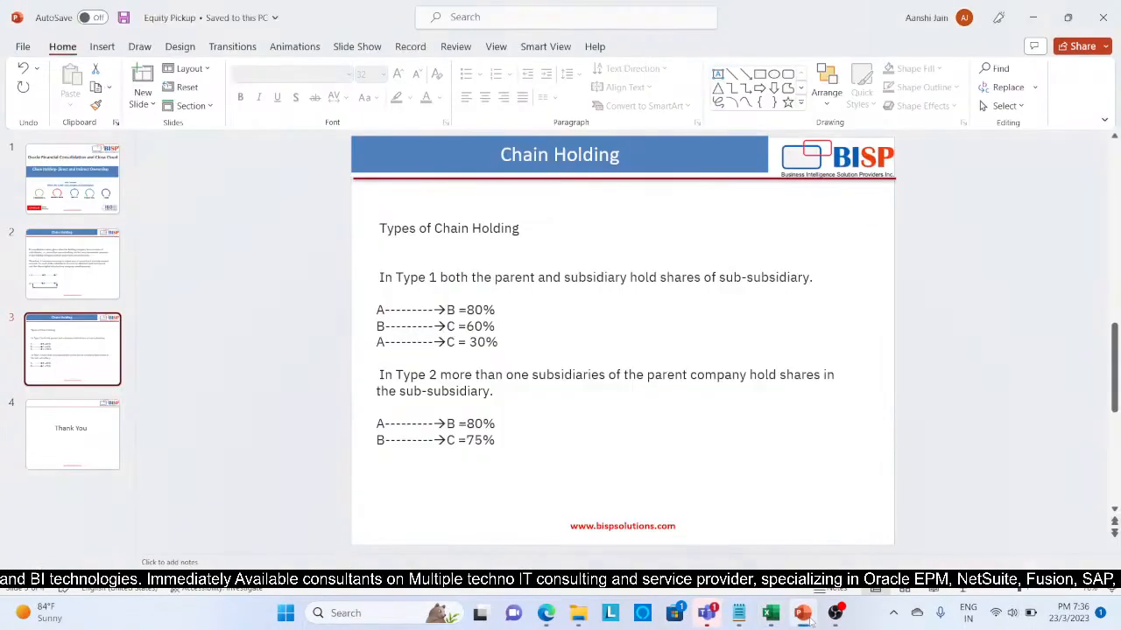
click(63, 440)
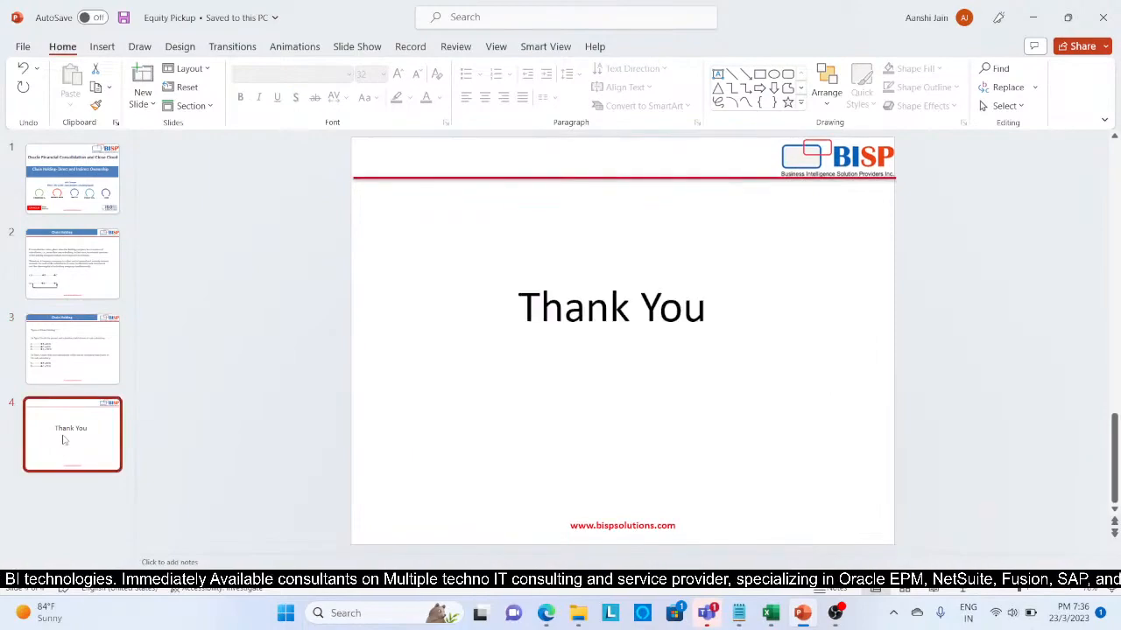